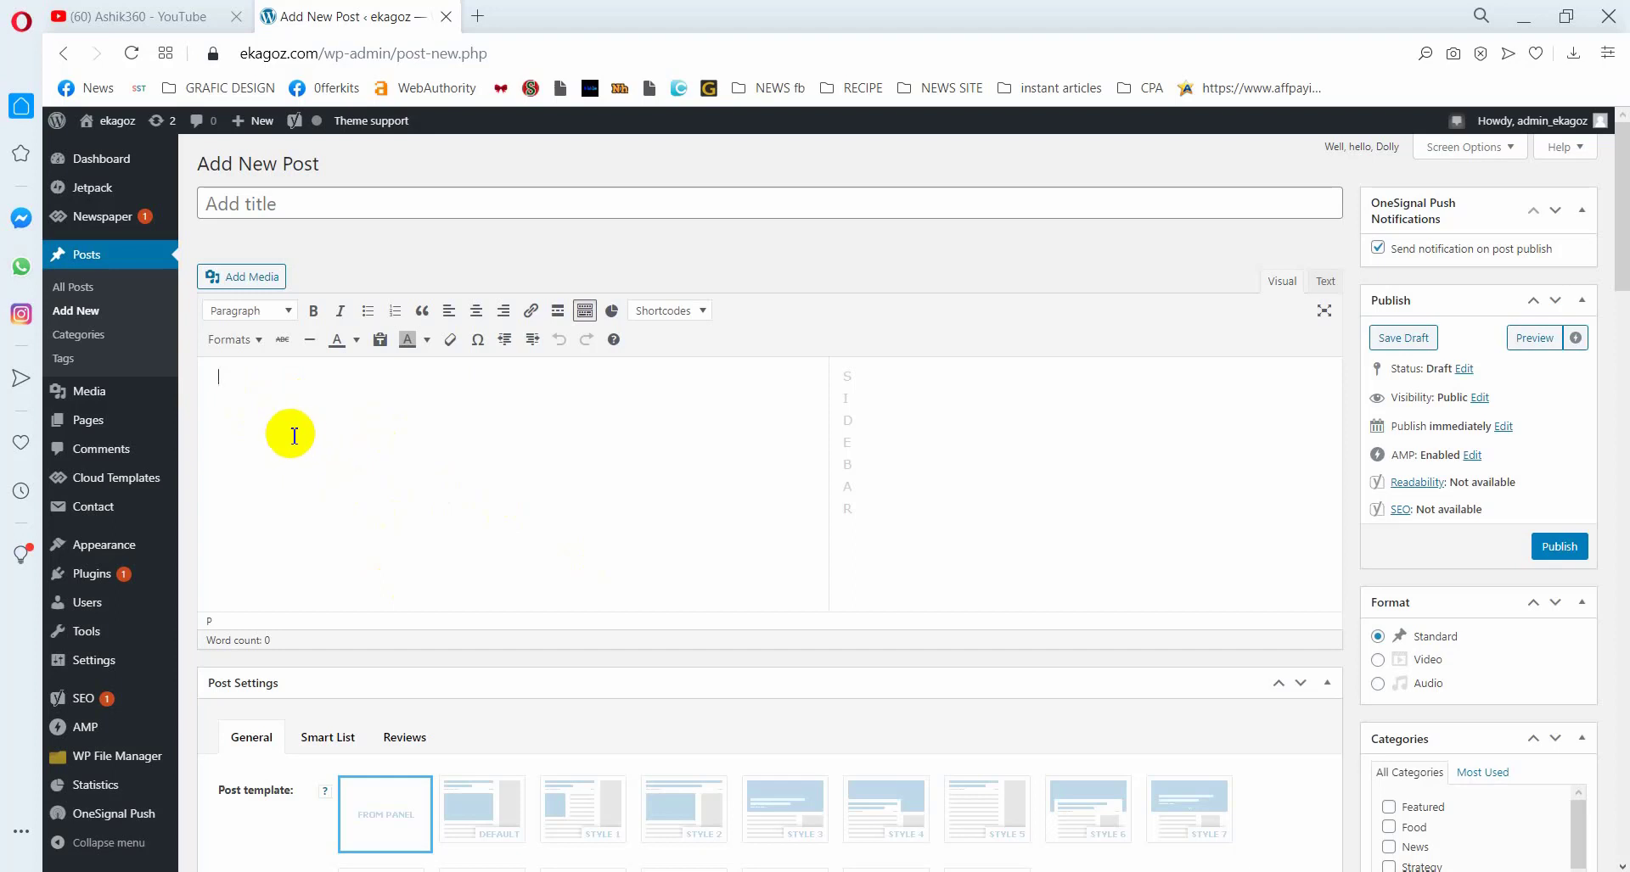
Open the Ashik360 video "How to create and login to webmail using c Panel- business email - Bangla Tutorial" on YouTube and pause playback
click(384, 505)
click(146, 25)
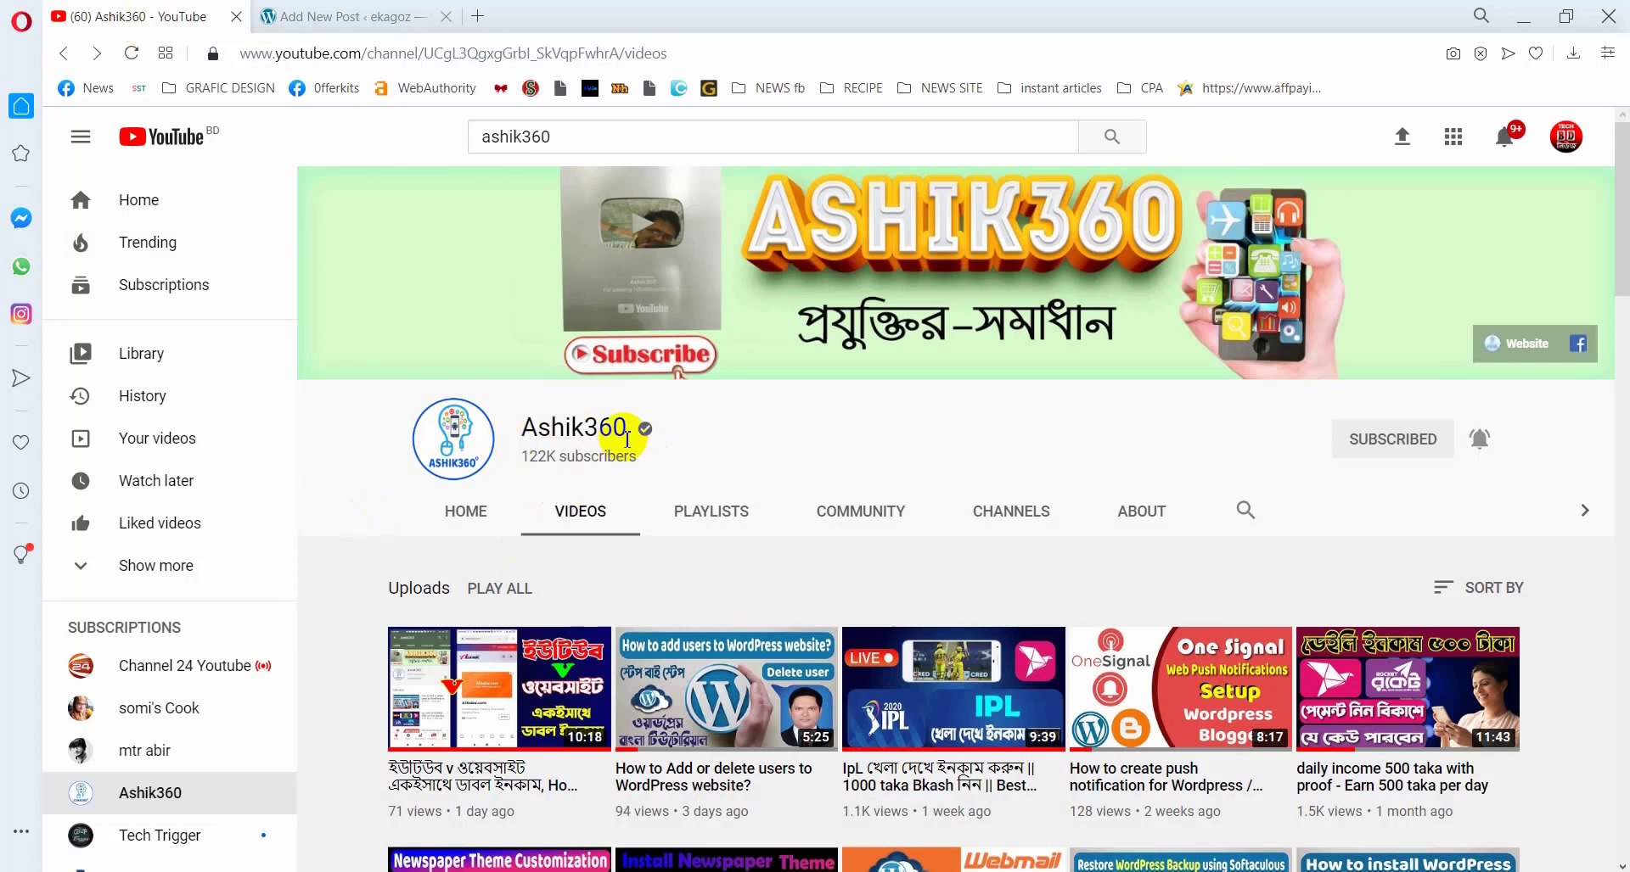
scroll(625, 593, down, 1)
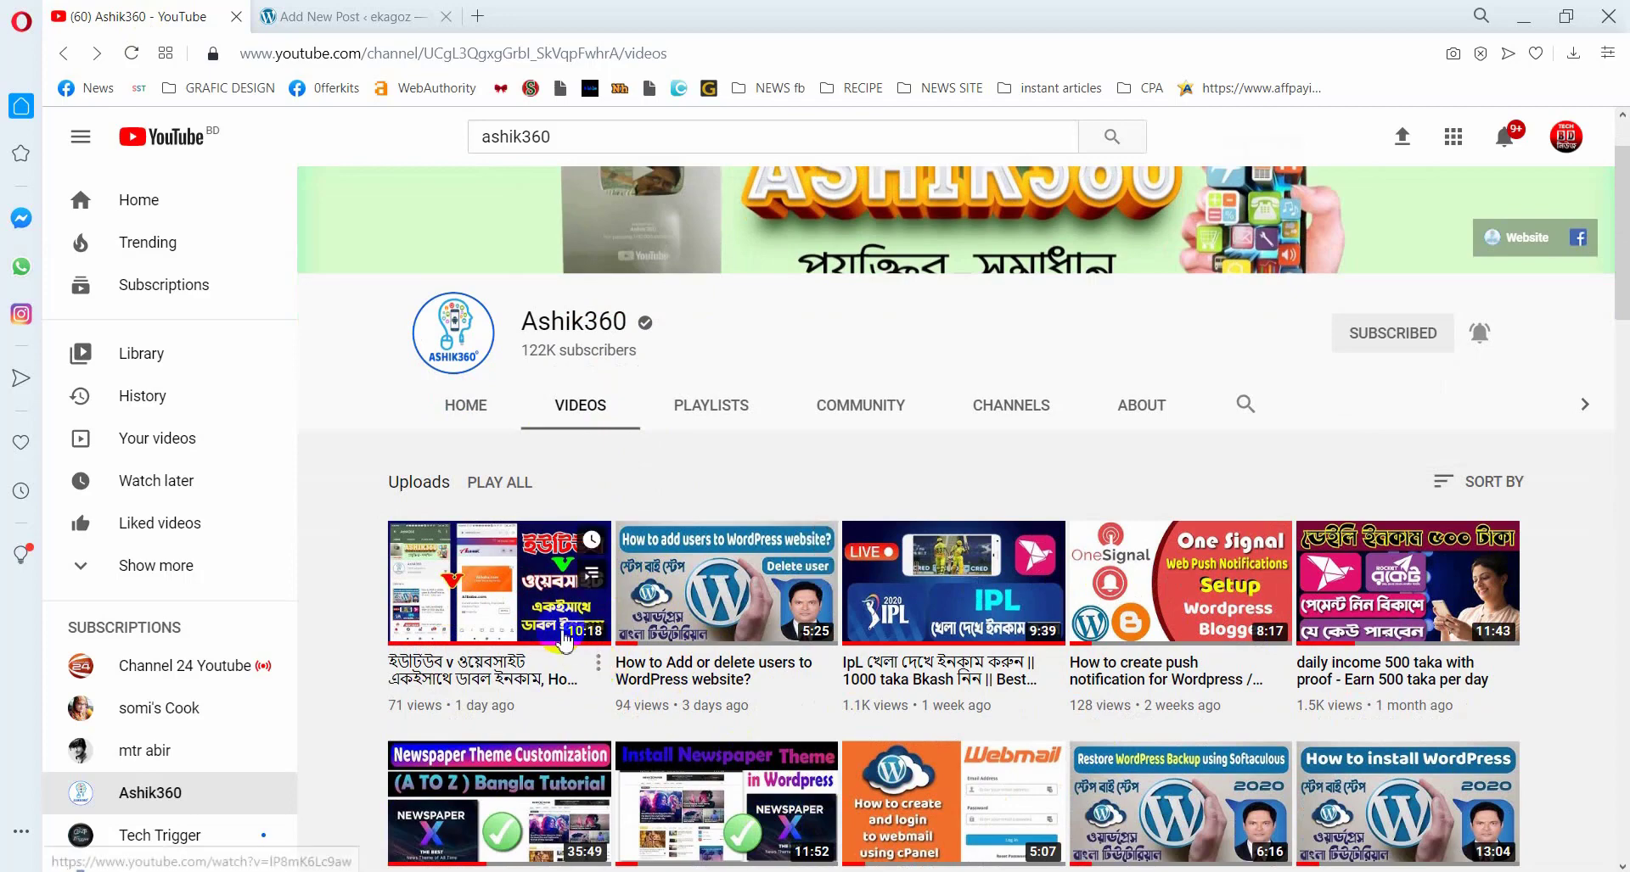
scroll(1103, 730, down, 1)
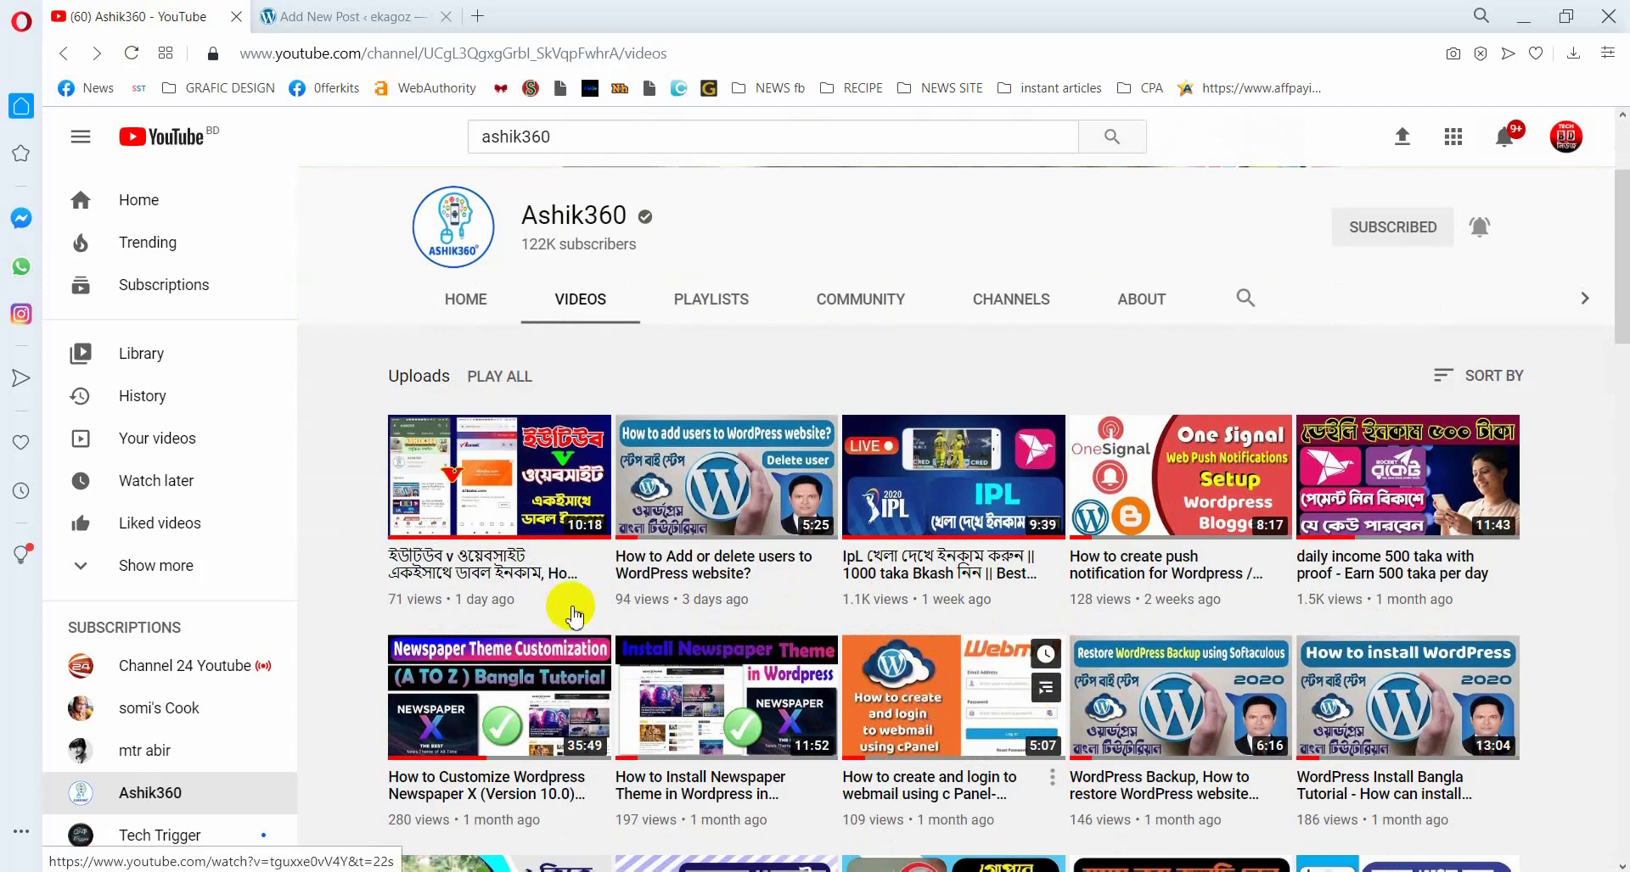
scroll(560, 594, down, 1)
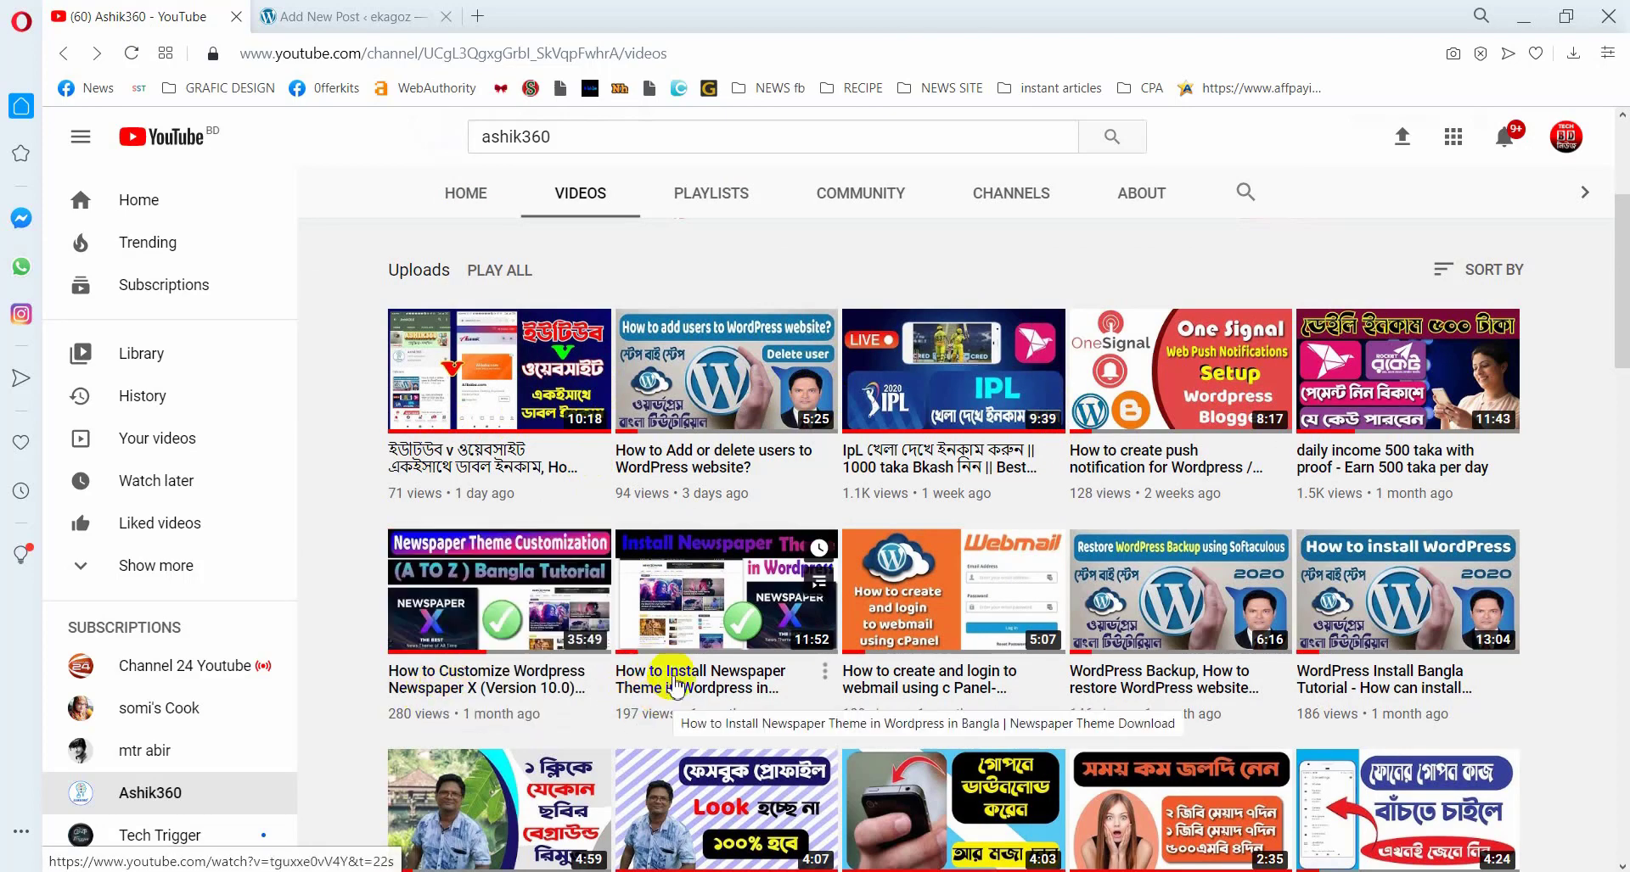
click(924, 681)
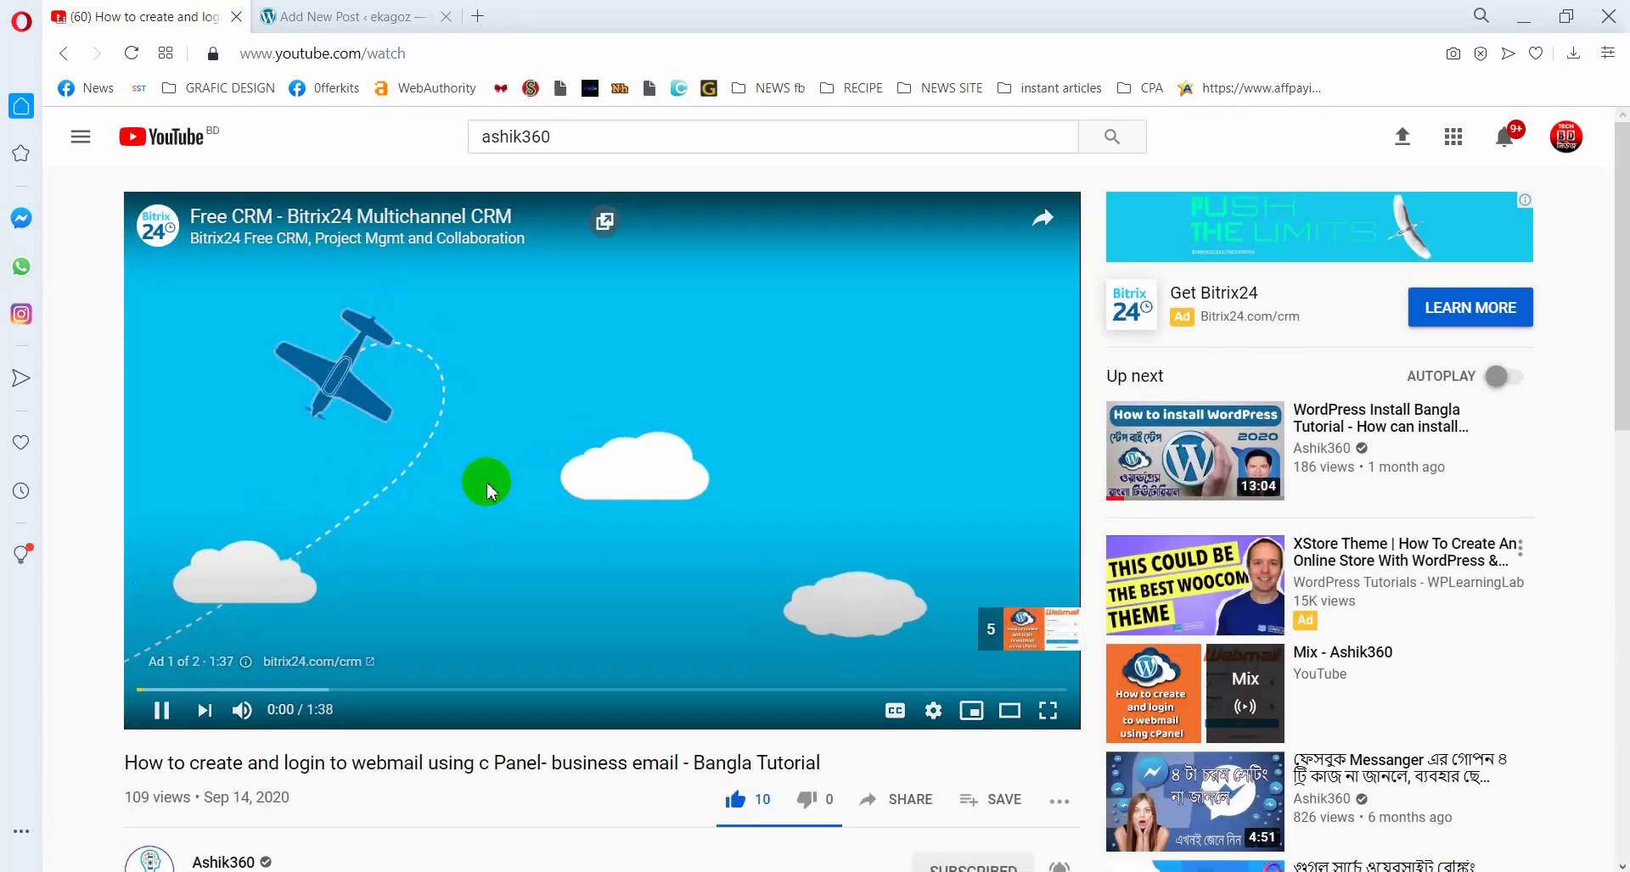
click(487, 484)
Expand the video's description and copy its full text, from the heading line through the closing keywords
scroll(528, 462, down, 3)
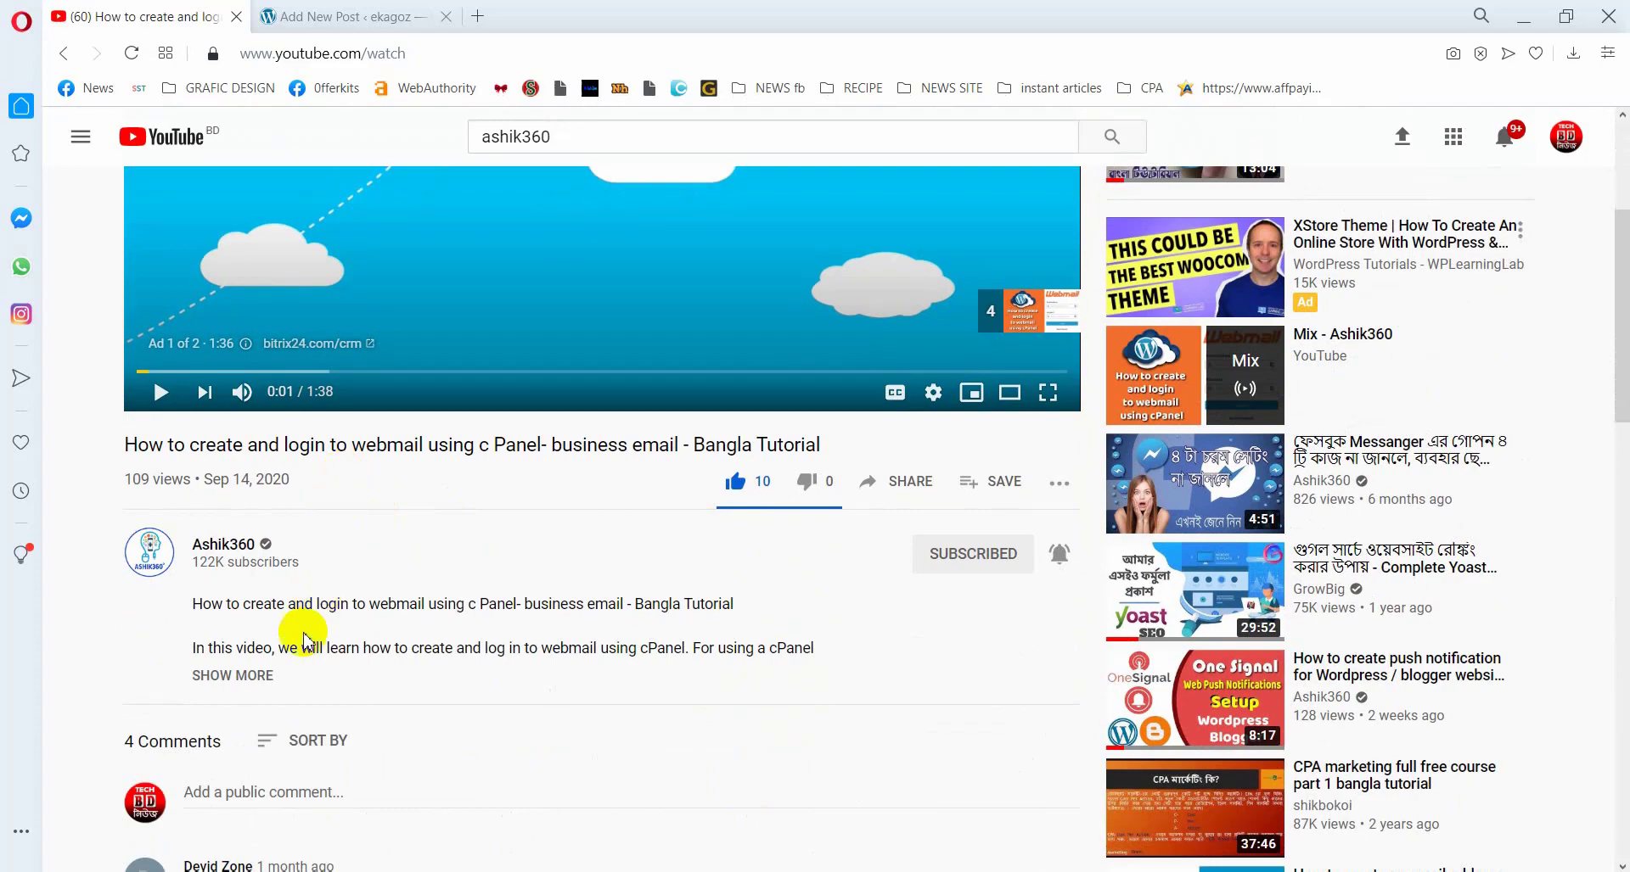
click(256, 676)
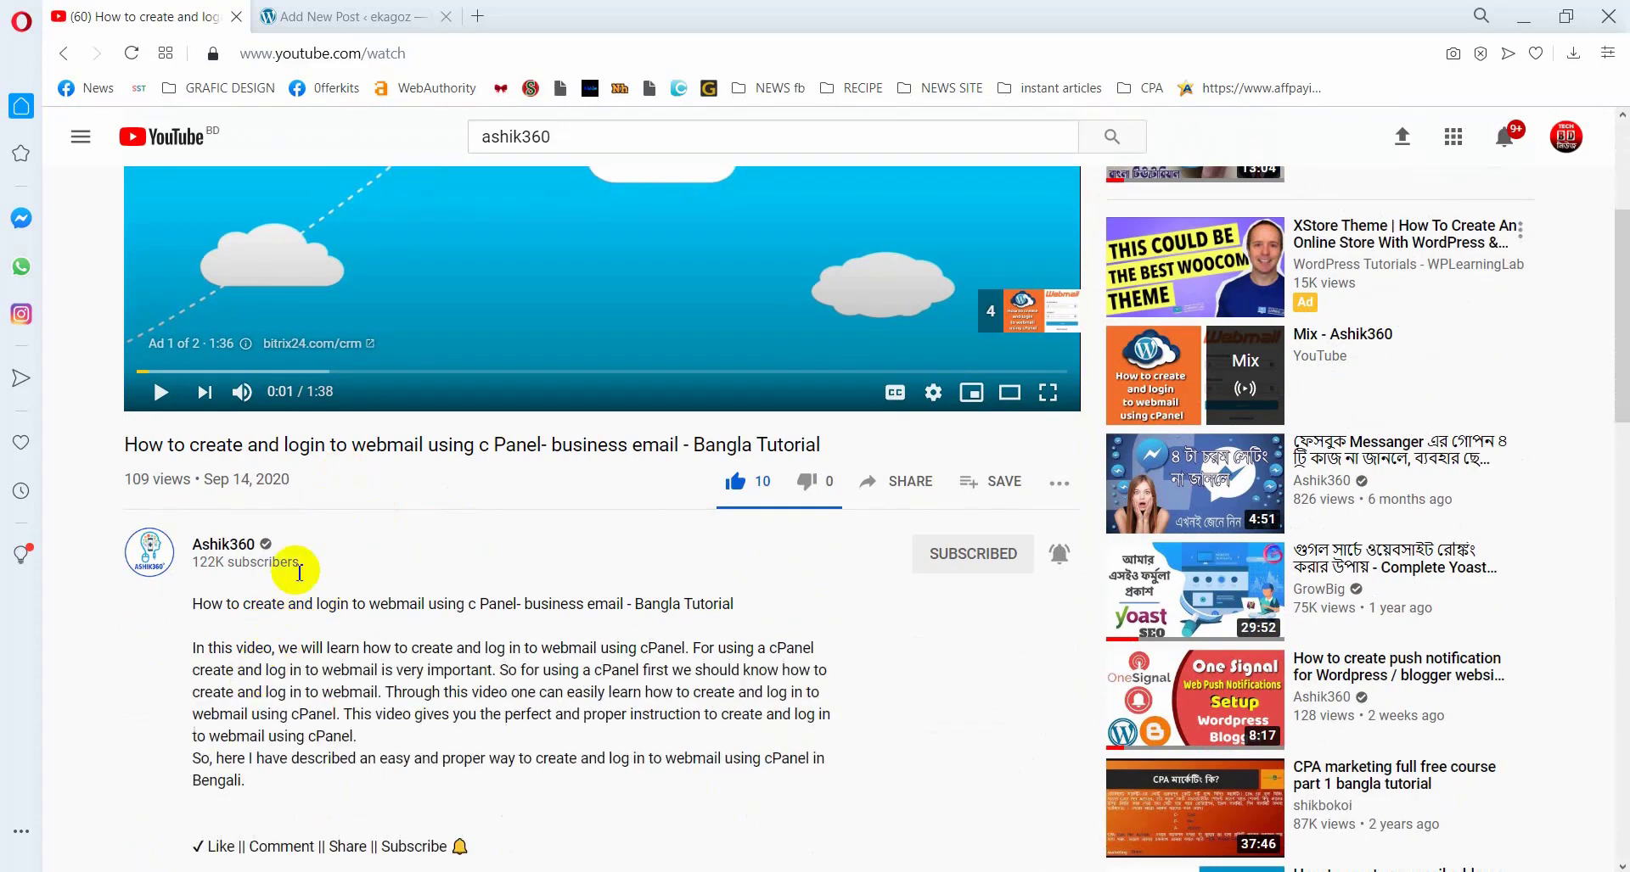
scroll(321, 509, down, 2)
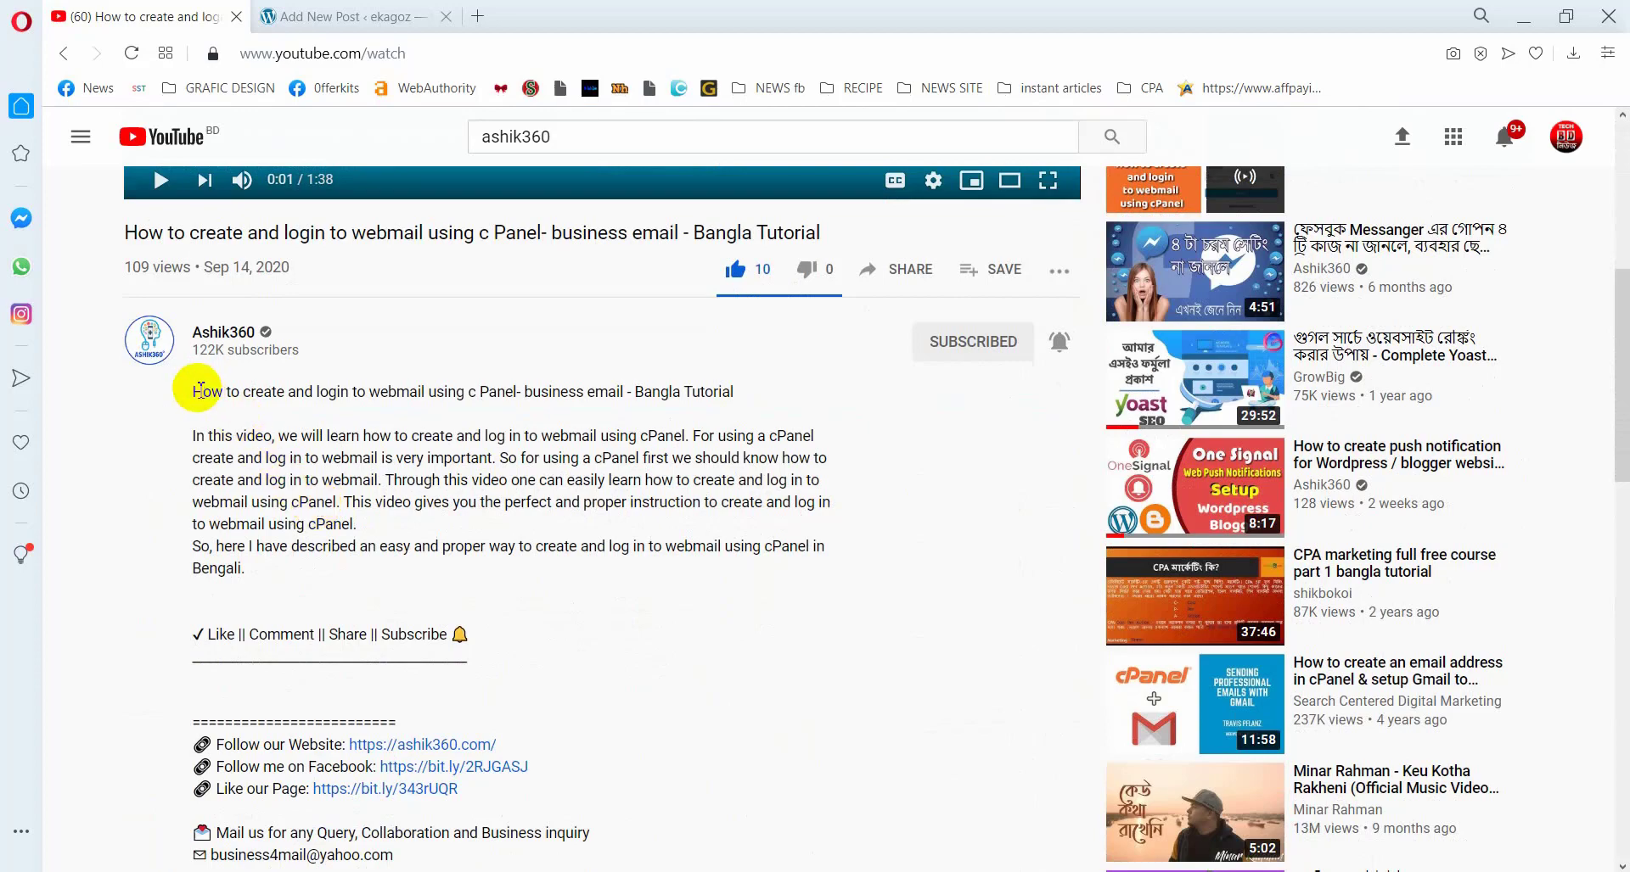
drag(196, 391, 581, 597)
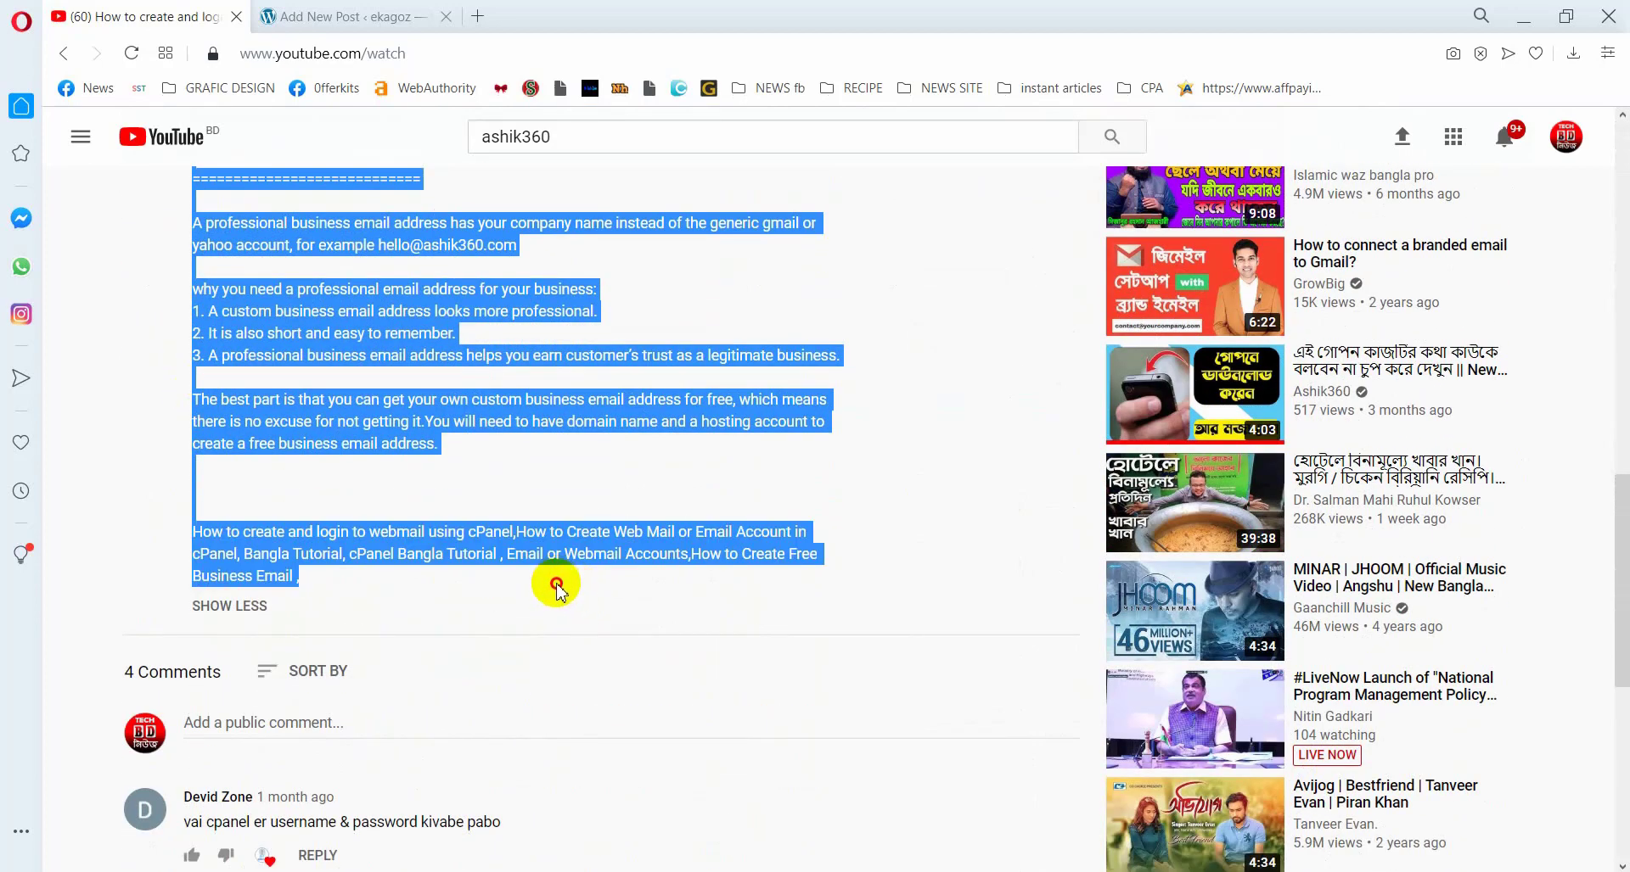
click(274, 550)
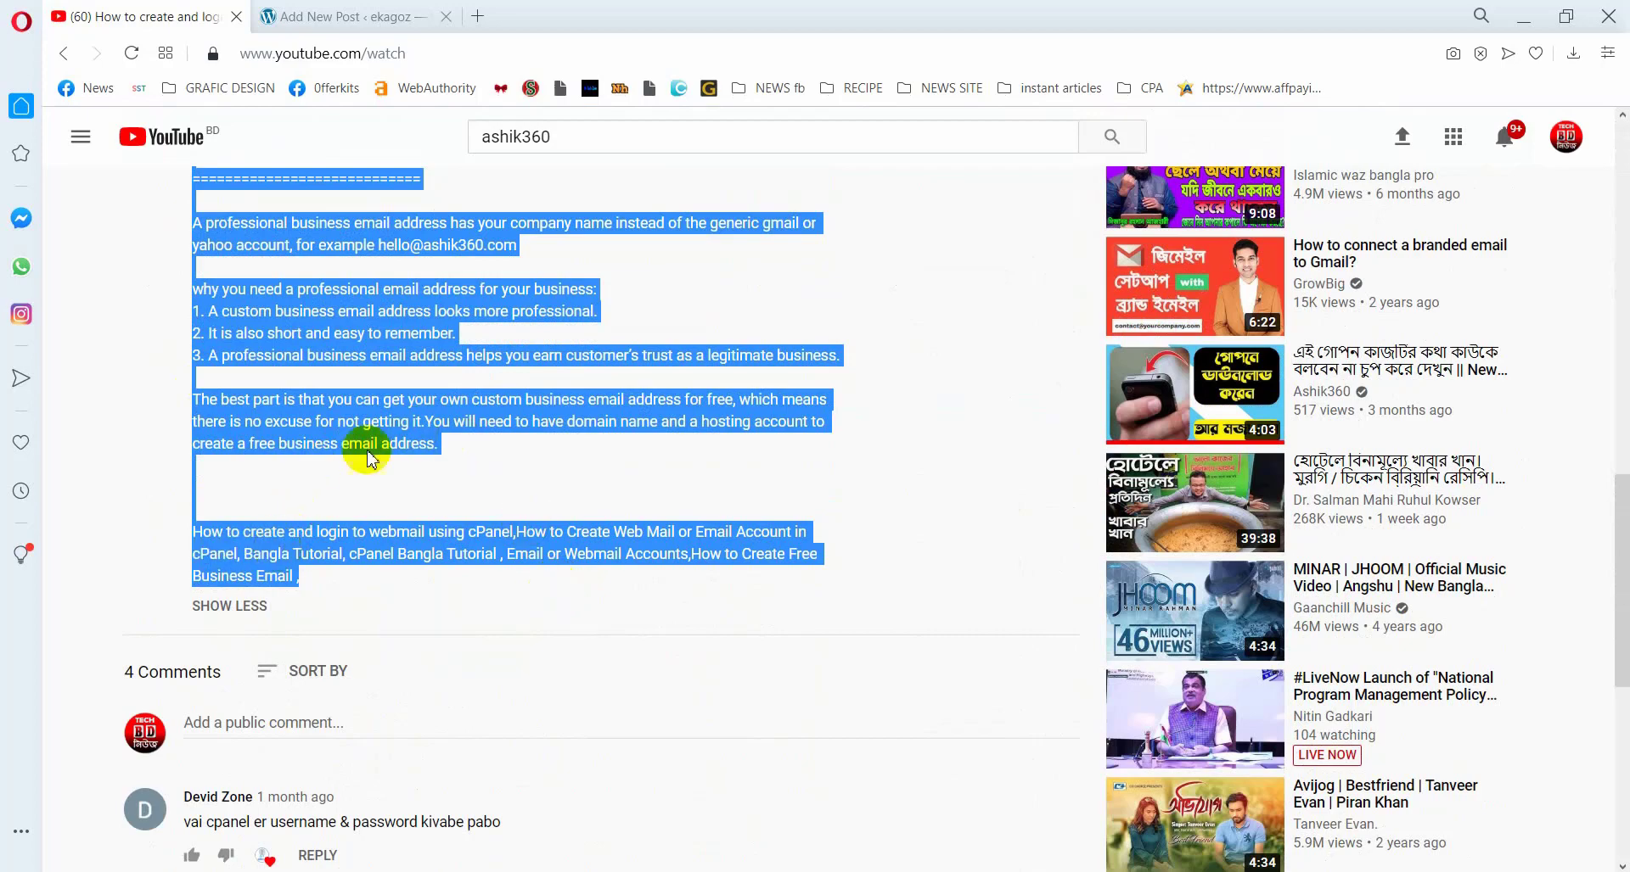
scroll(334, 401, up, 12)
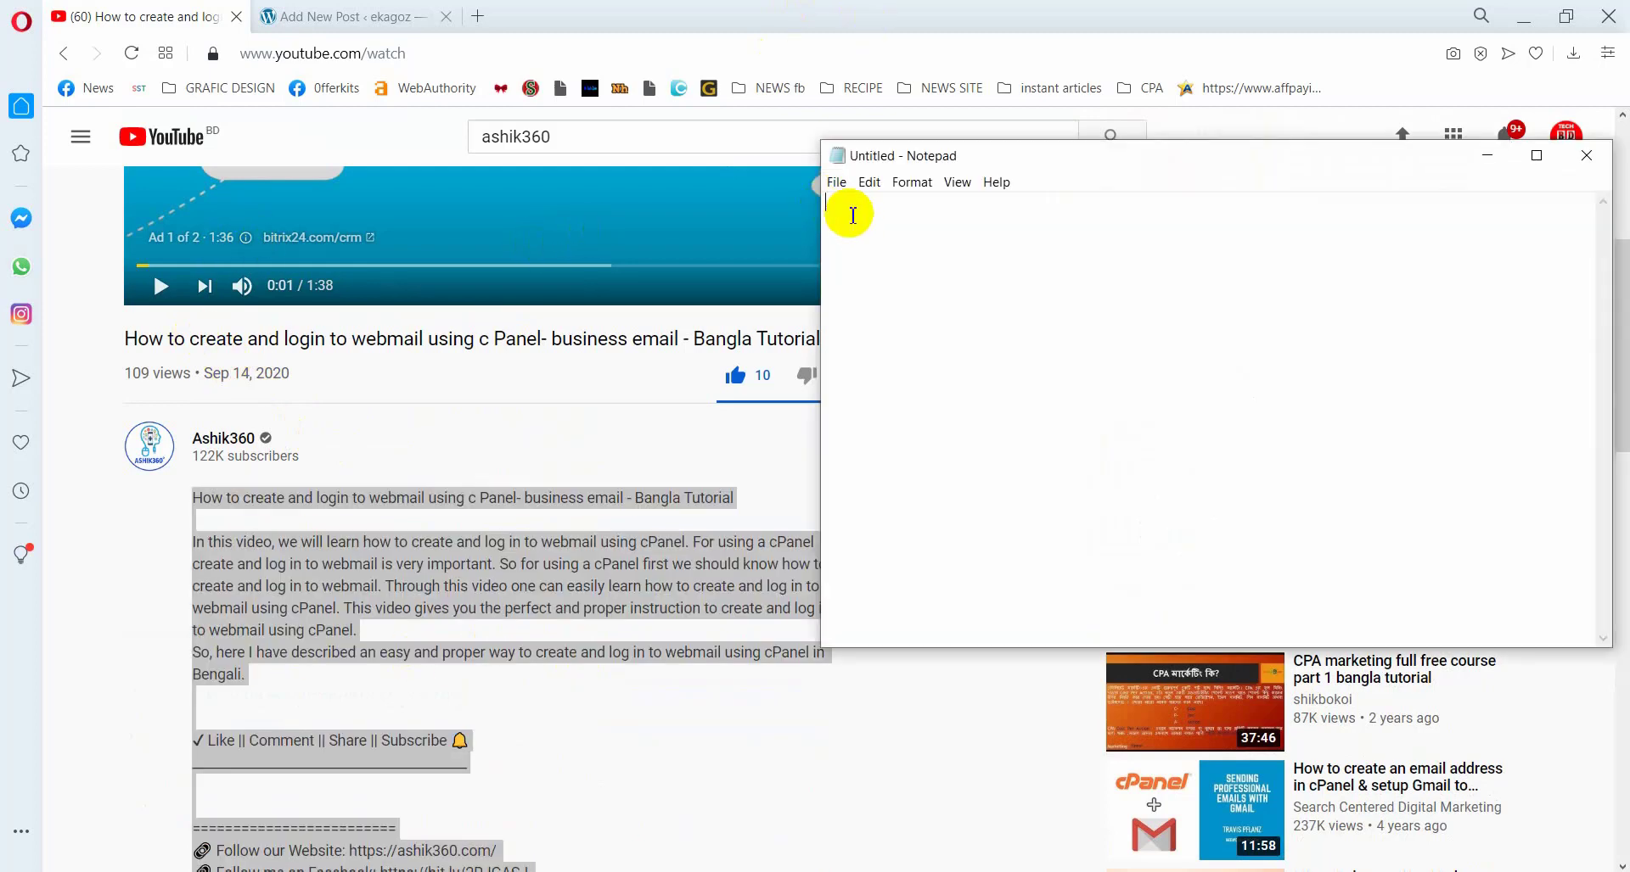
Switch to the blank Notepad document and paste the copied video description into it as plain text
click(359, 22)
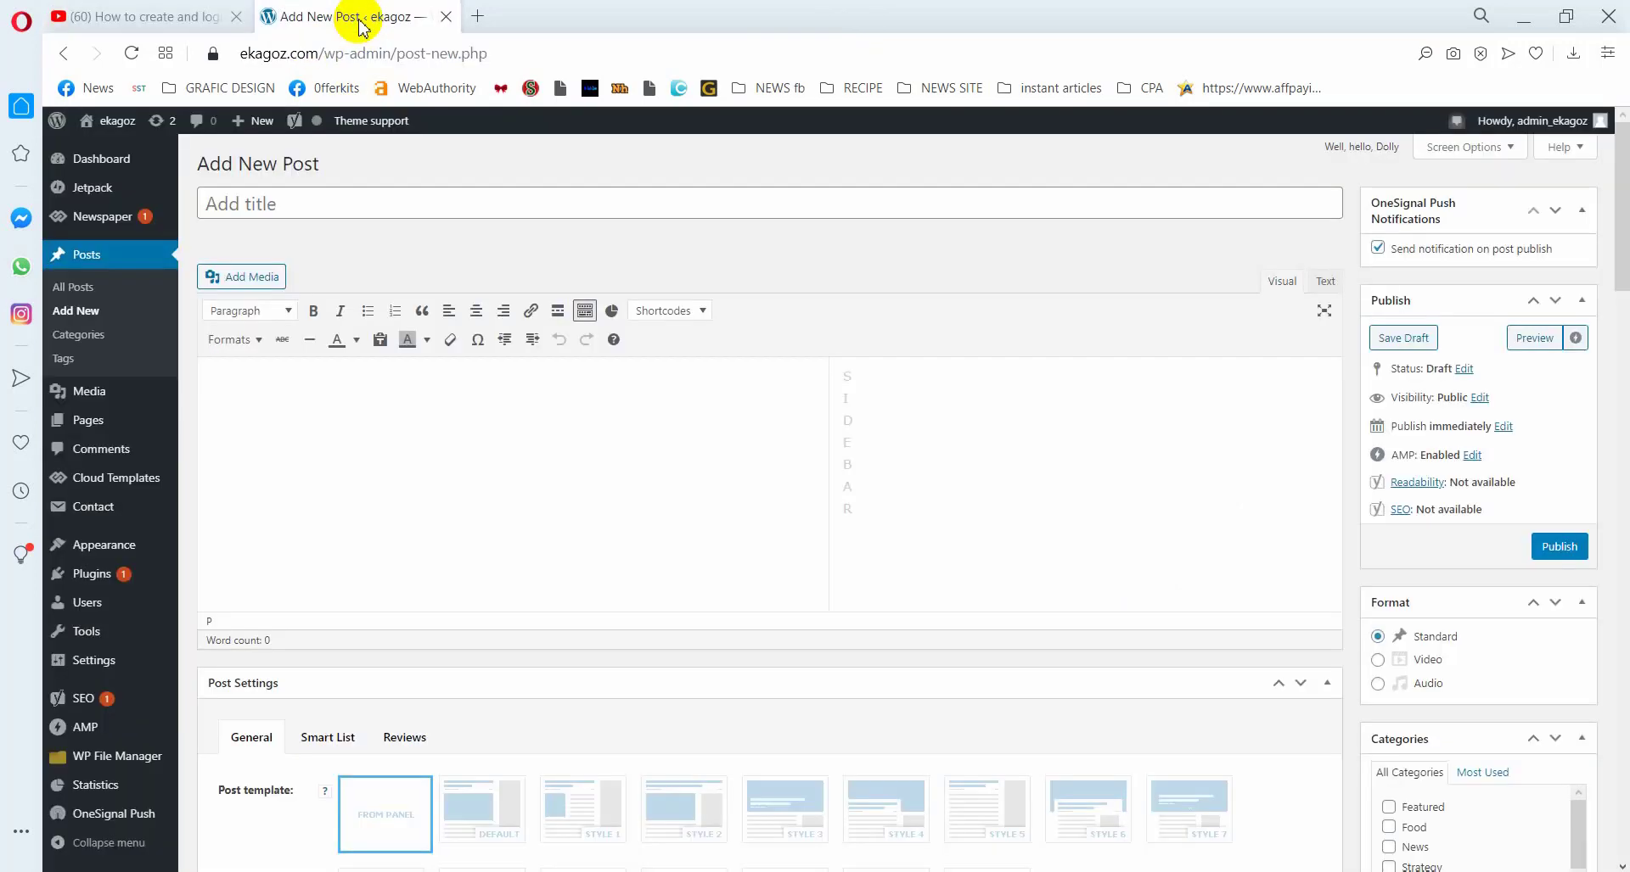
click(248, 395)
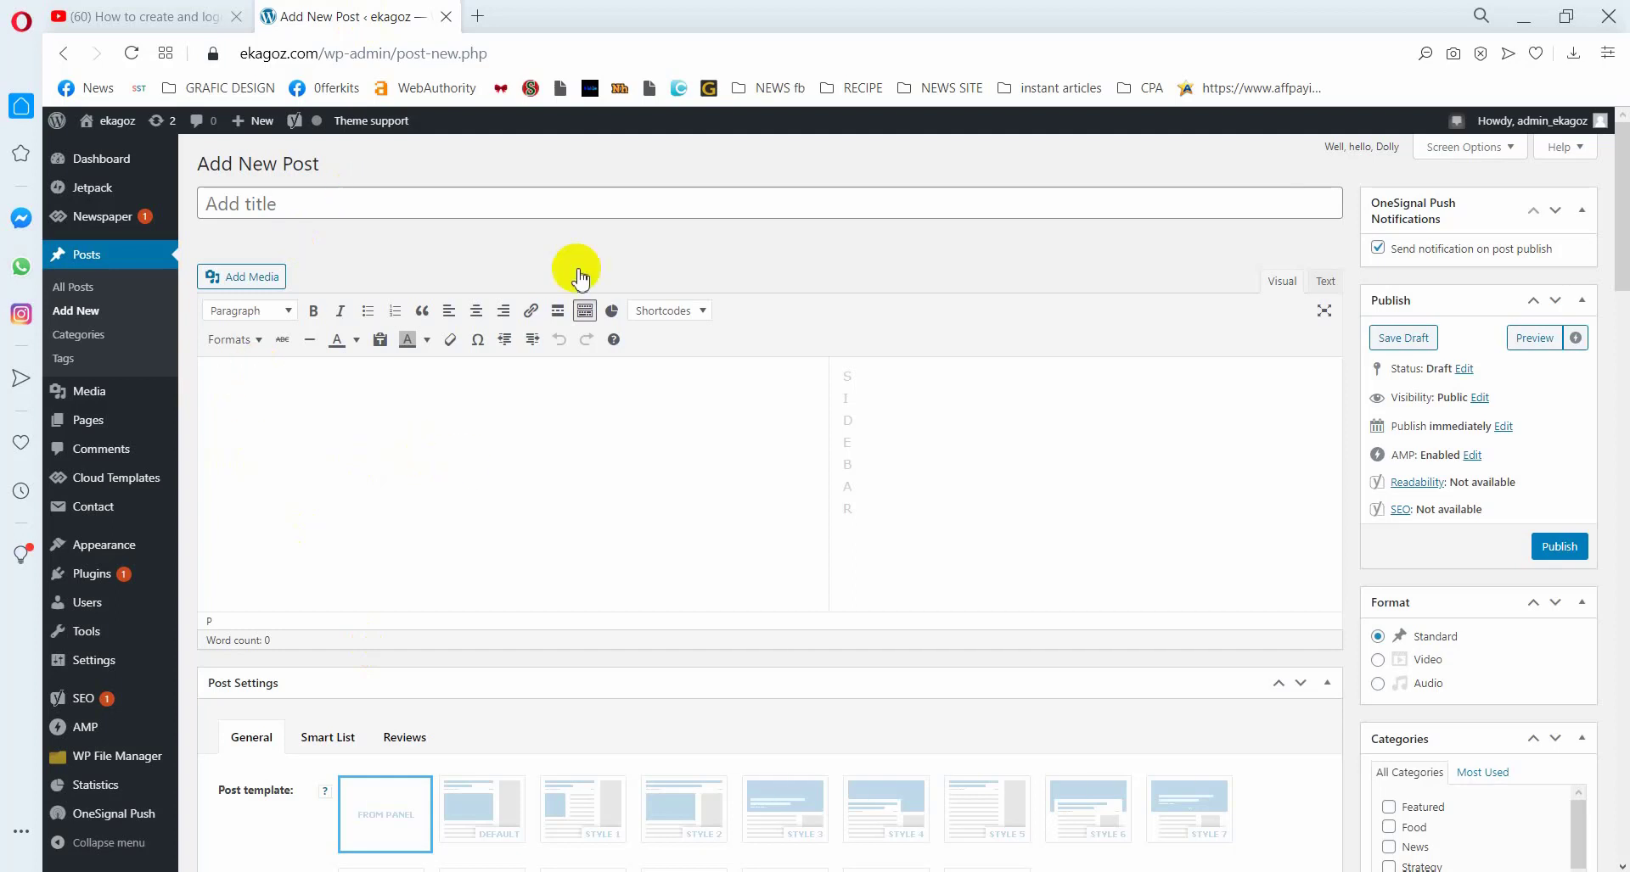
key(alt+Tab)
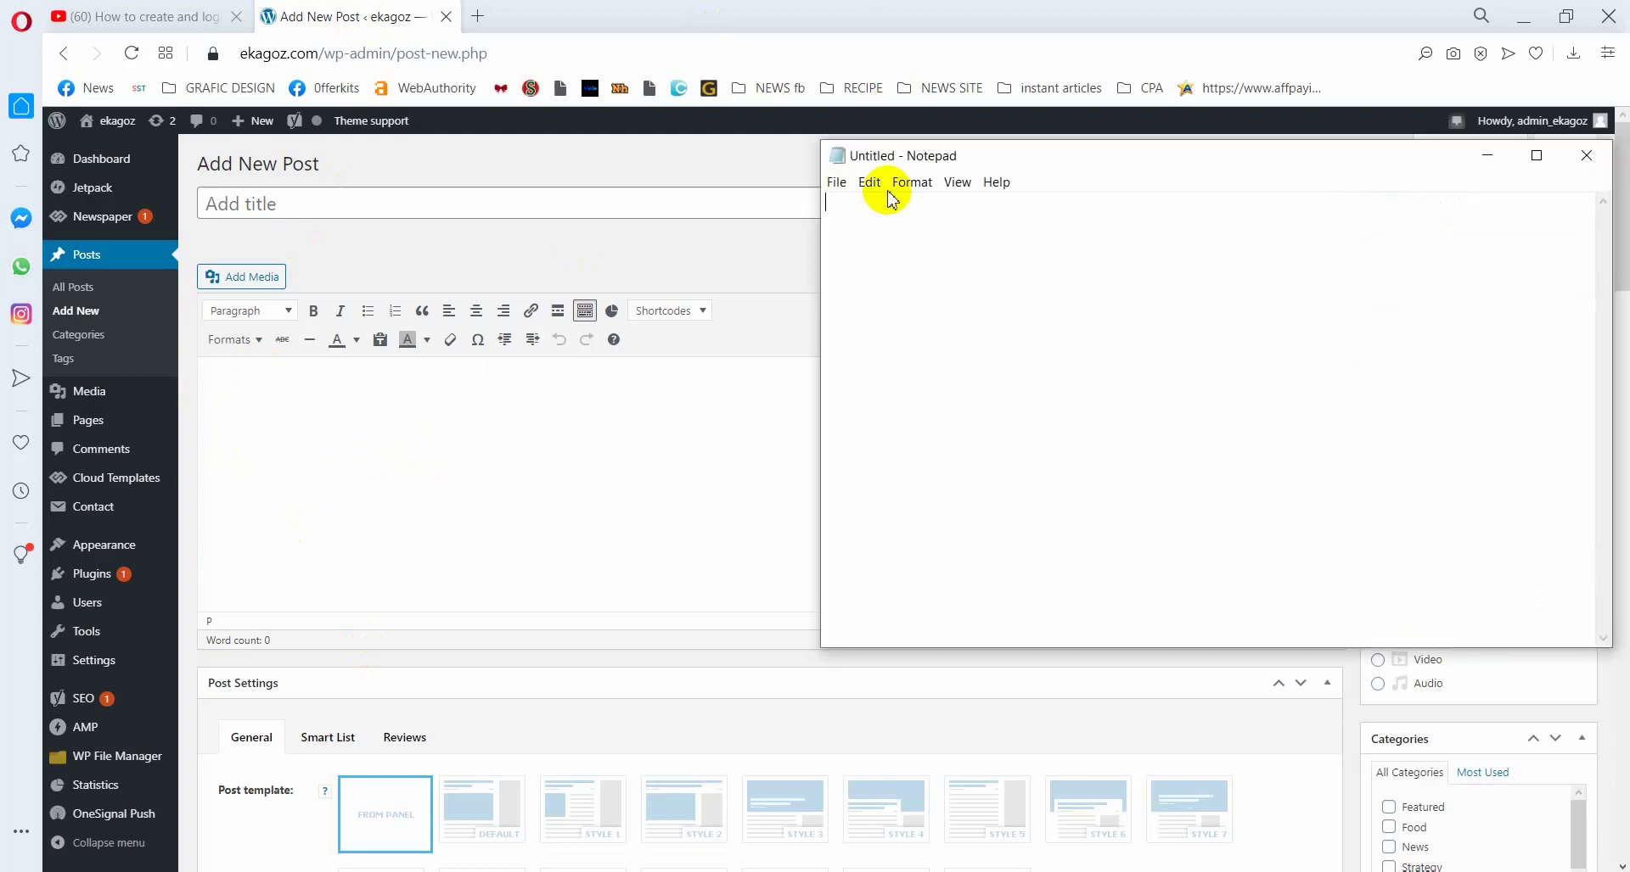
right_click(842, 206)
click(884, 281)
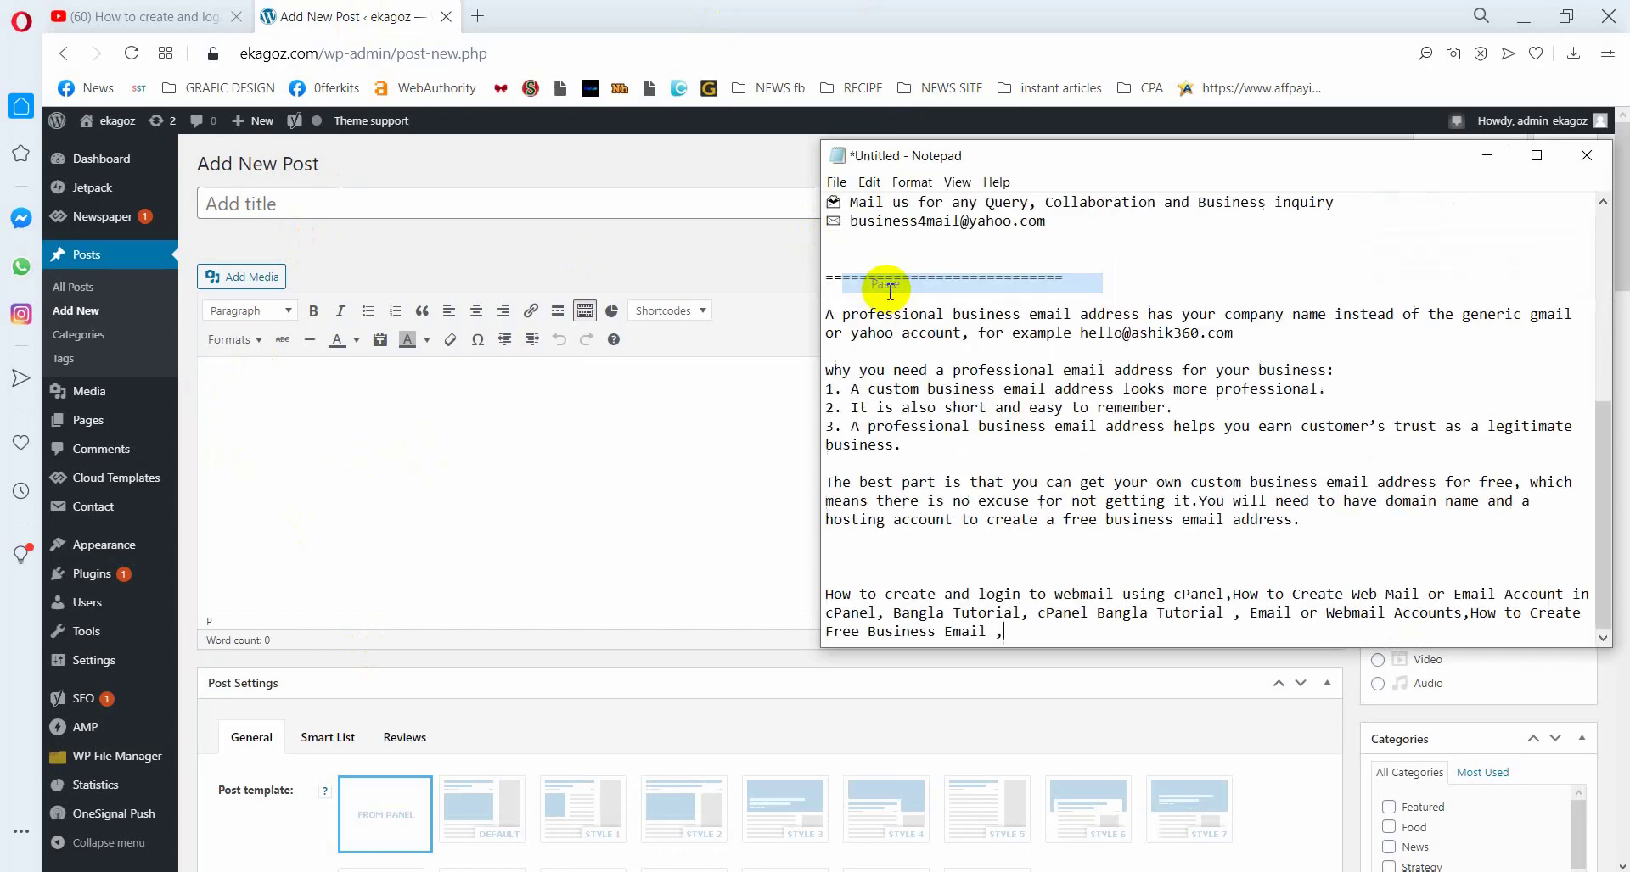
scroll(928, 426, up, 6)
scroll(927, 426, up, 1)
scroll(951, 411, down, 7)
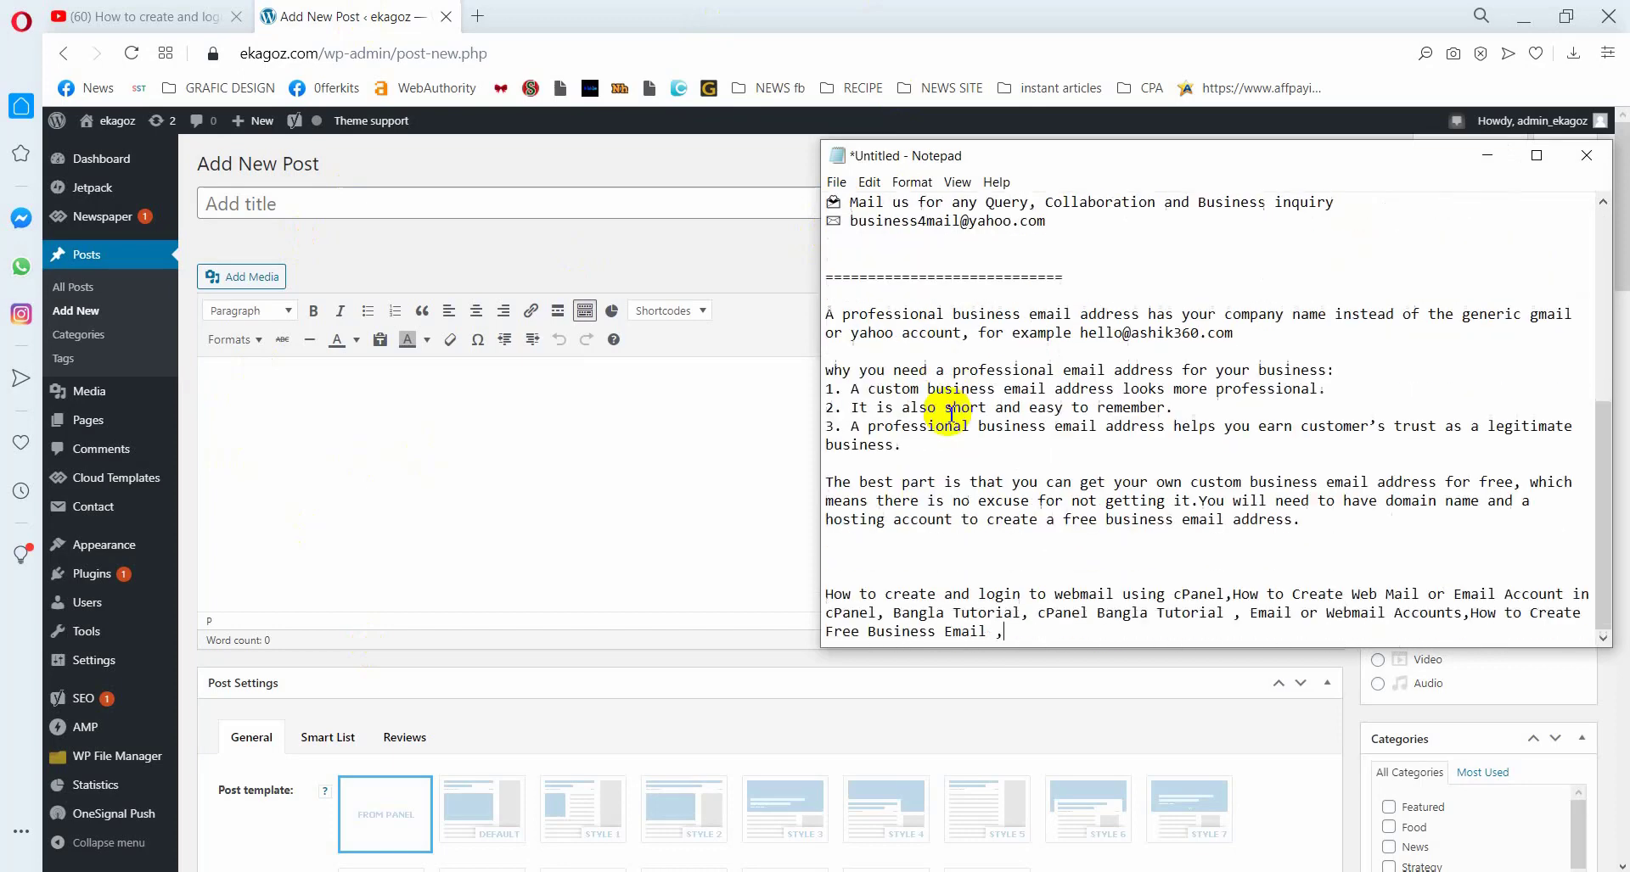
scroll(976, 427, up, 6)
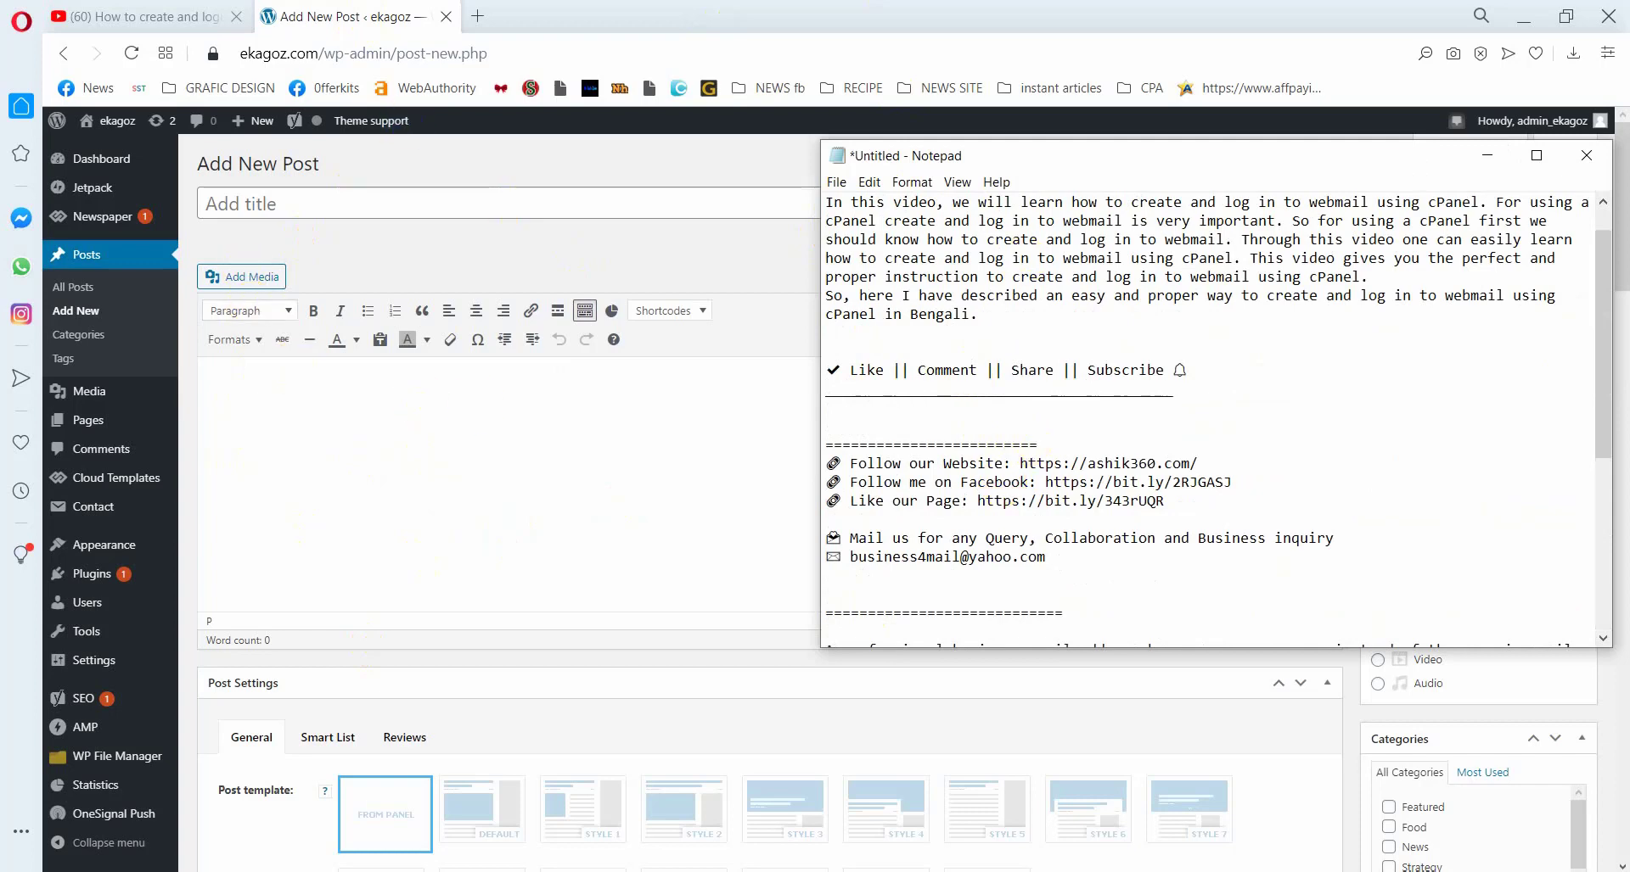
key(ctrl+v)
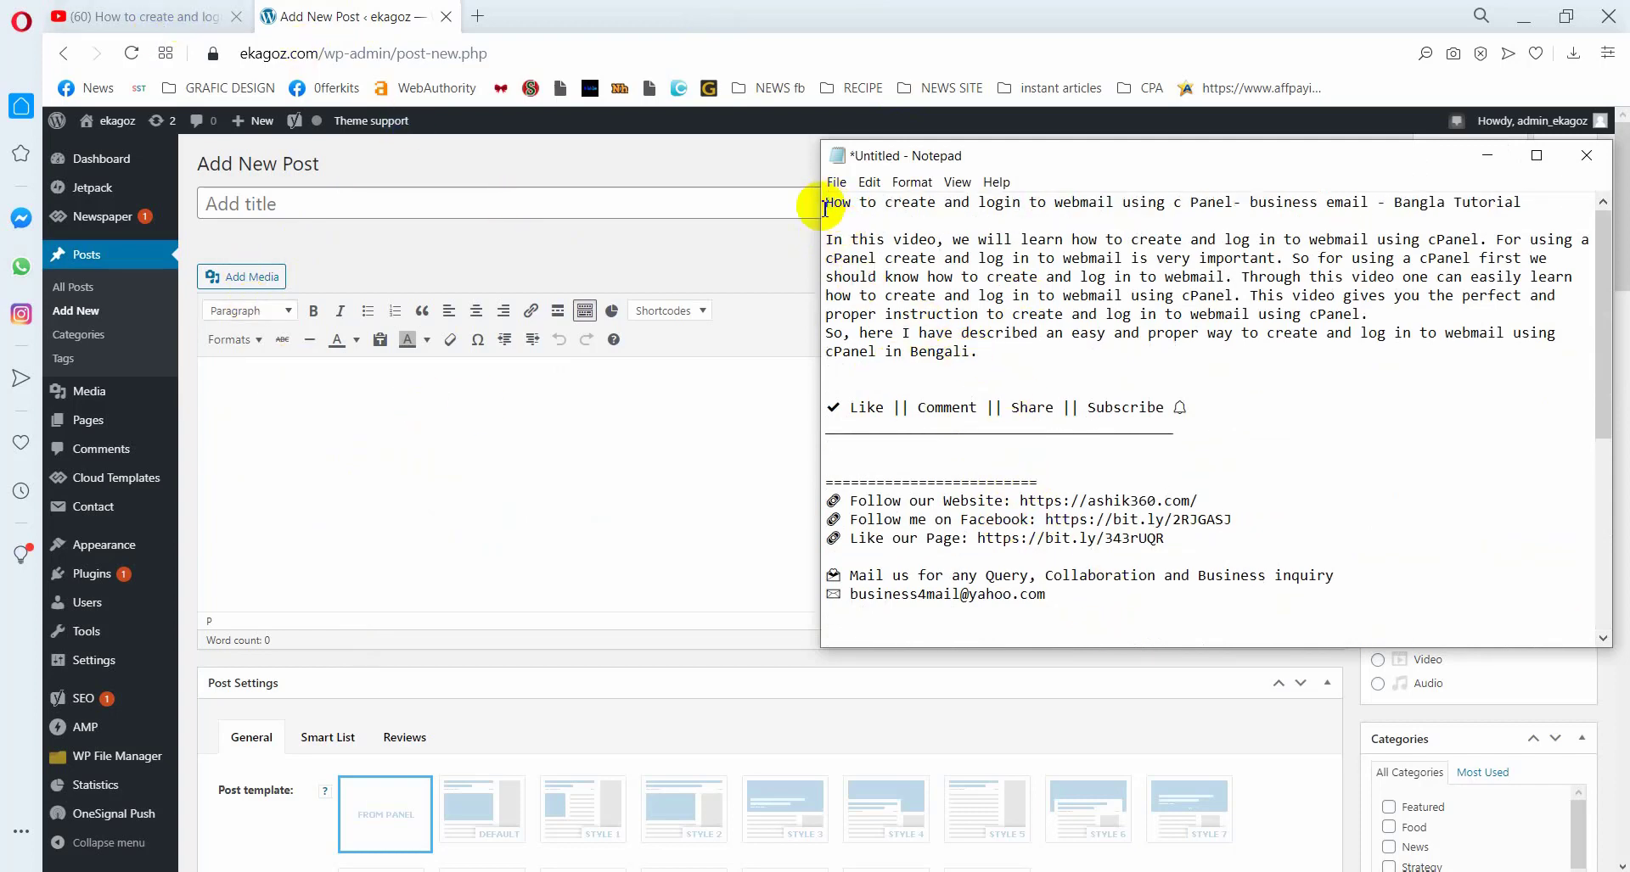
Copy the entire description from Notepad and paste it into the body of the new WordPress post
drag(825, 207, 1232, 635)
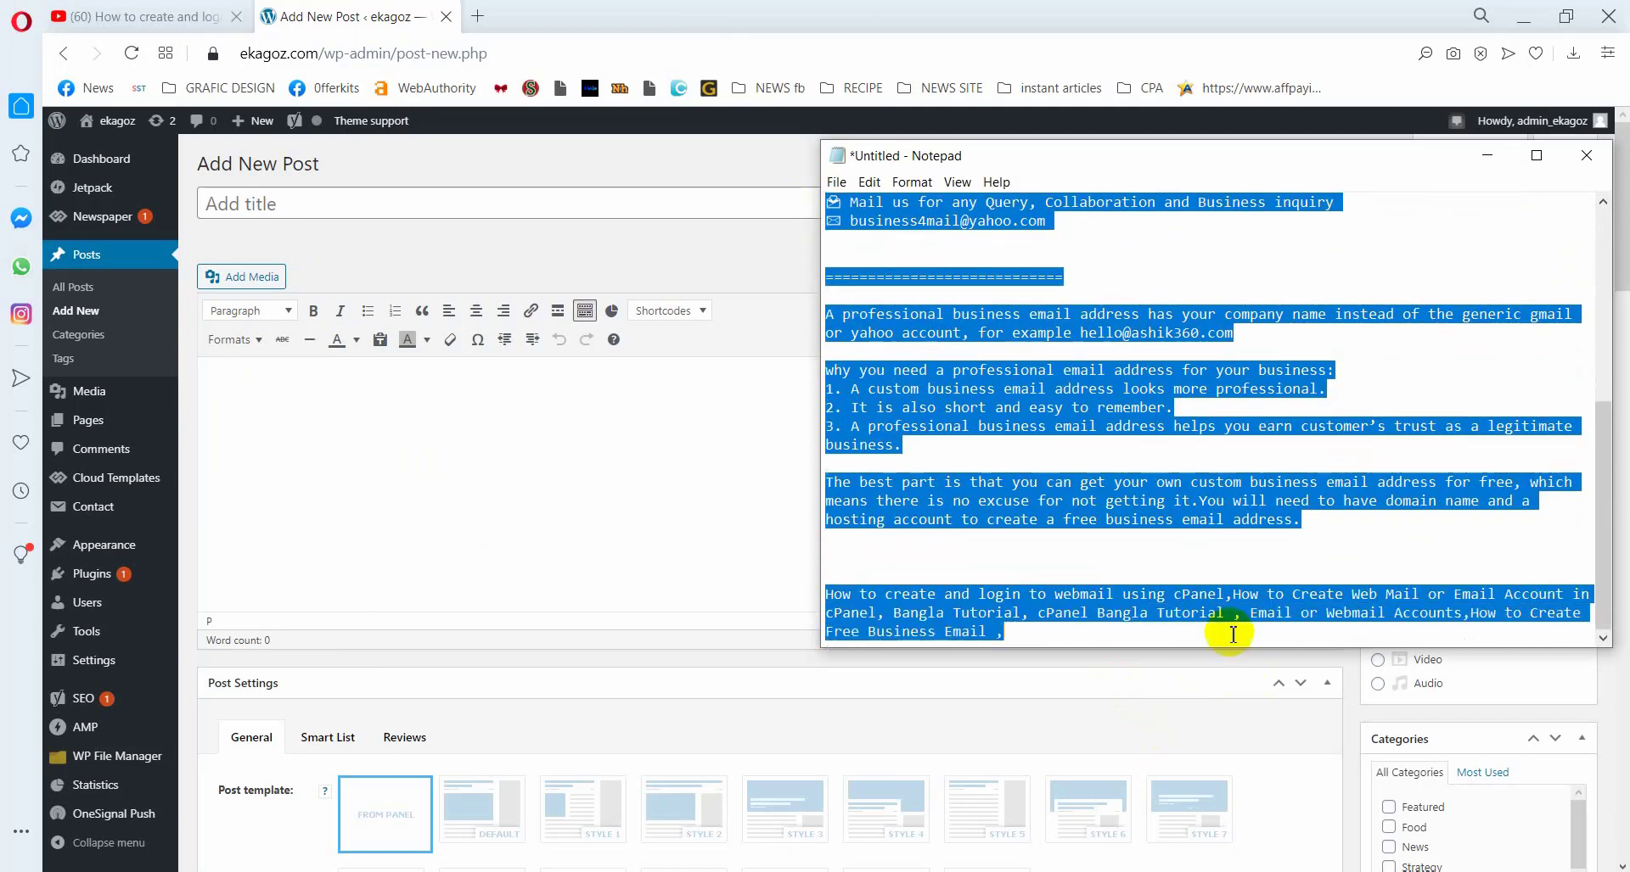
right_click(1098, 431)
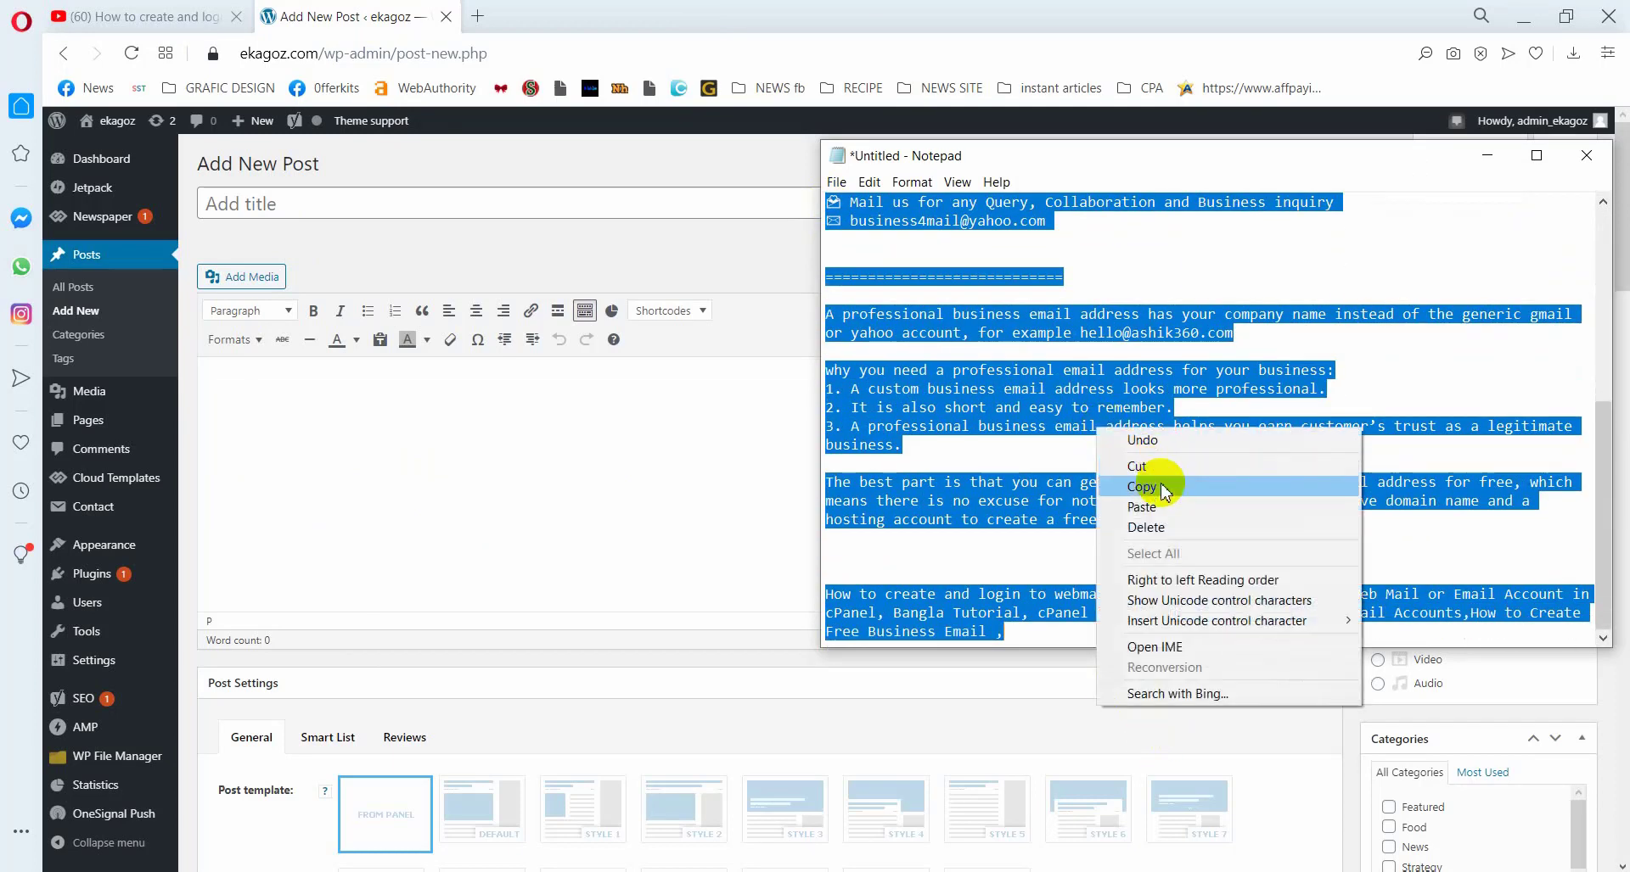
click(1161, 489)
click(241, 385)
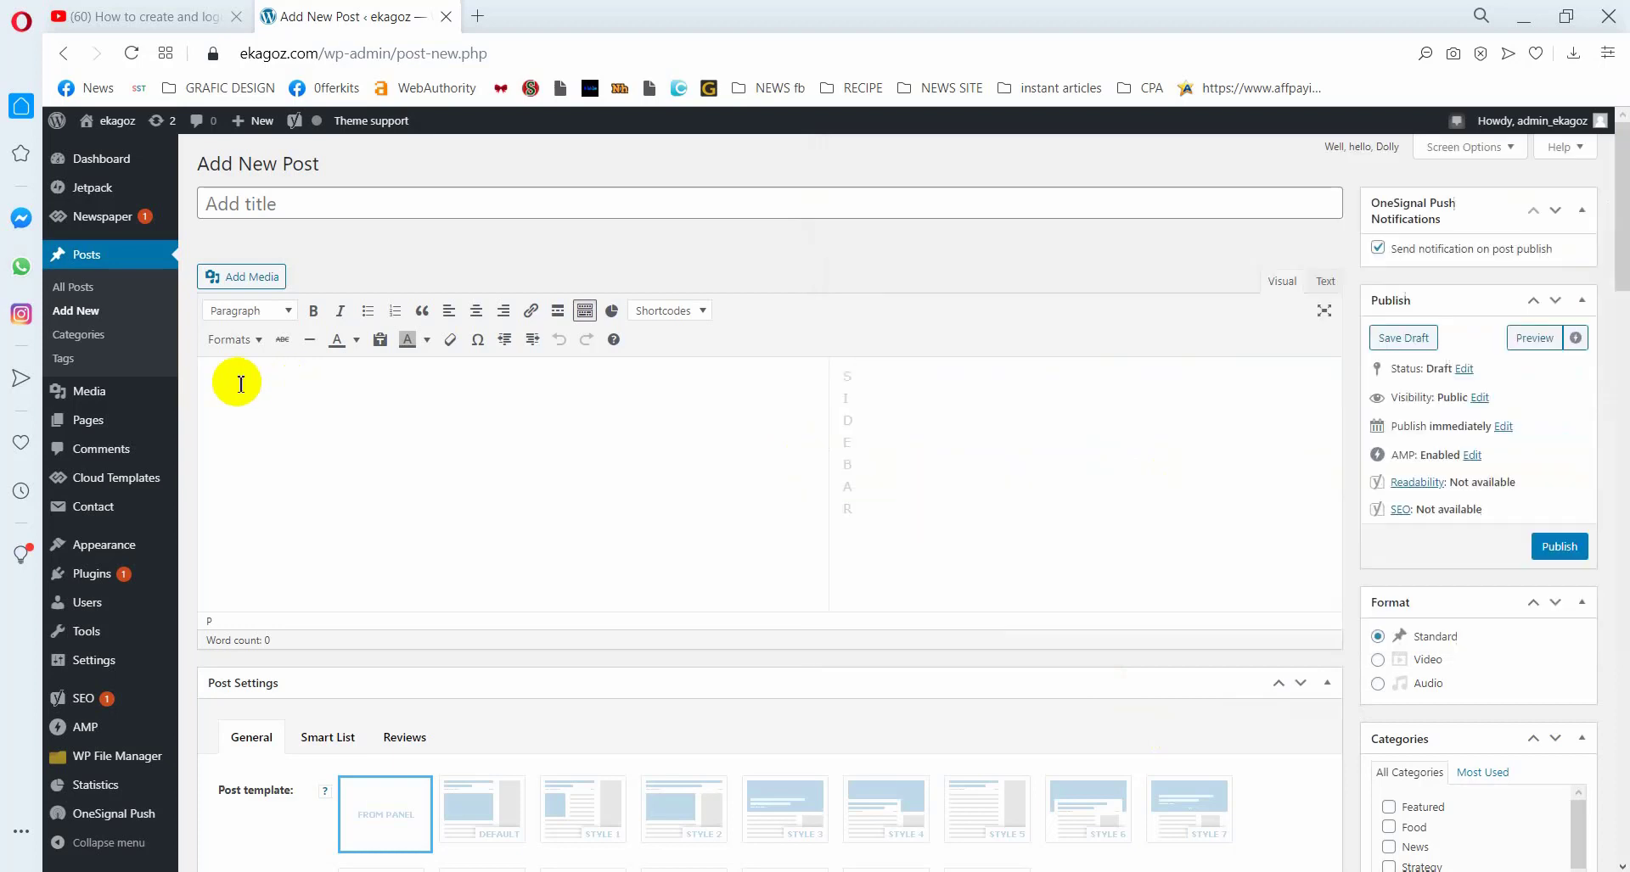
right_click(240, 384)
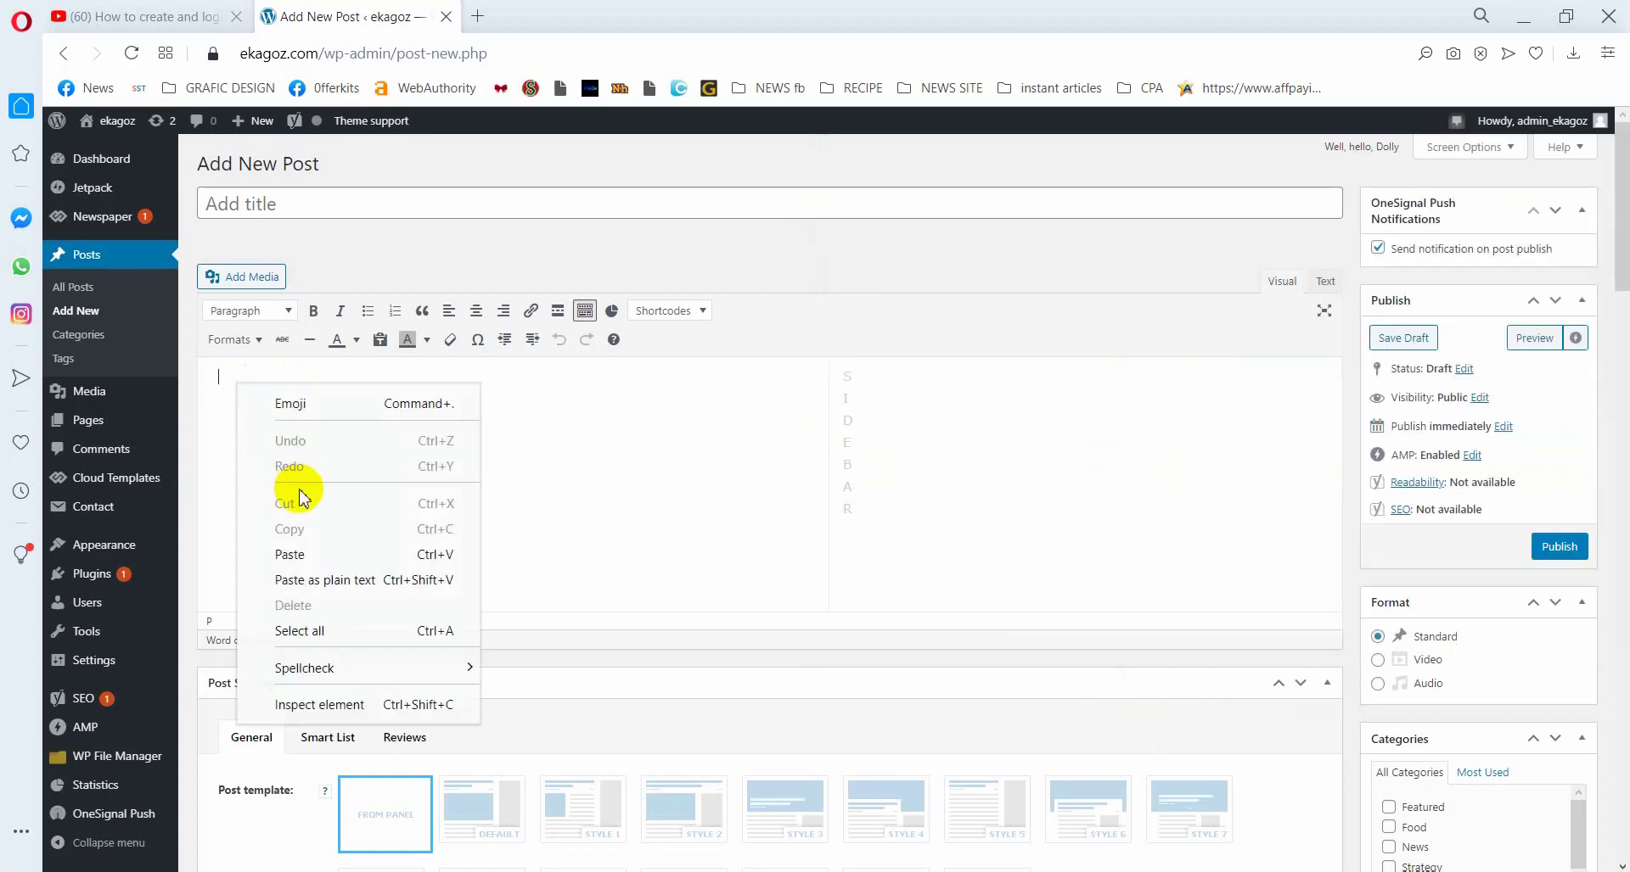
click(303, 550)
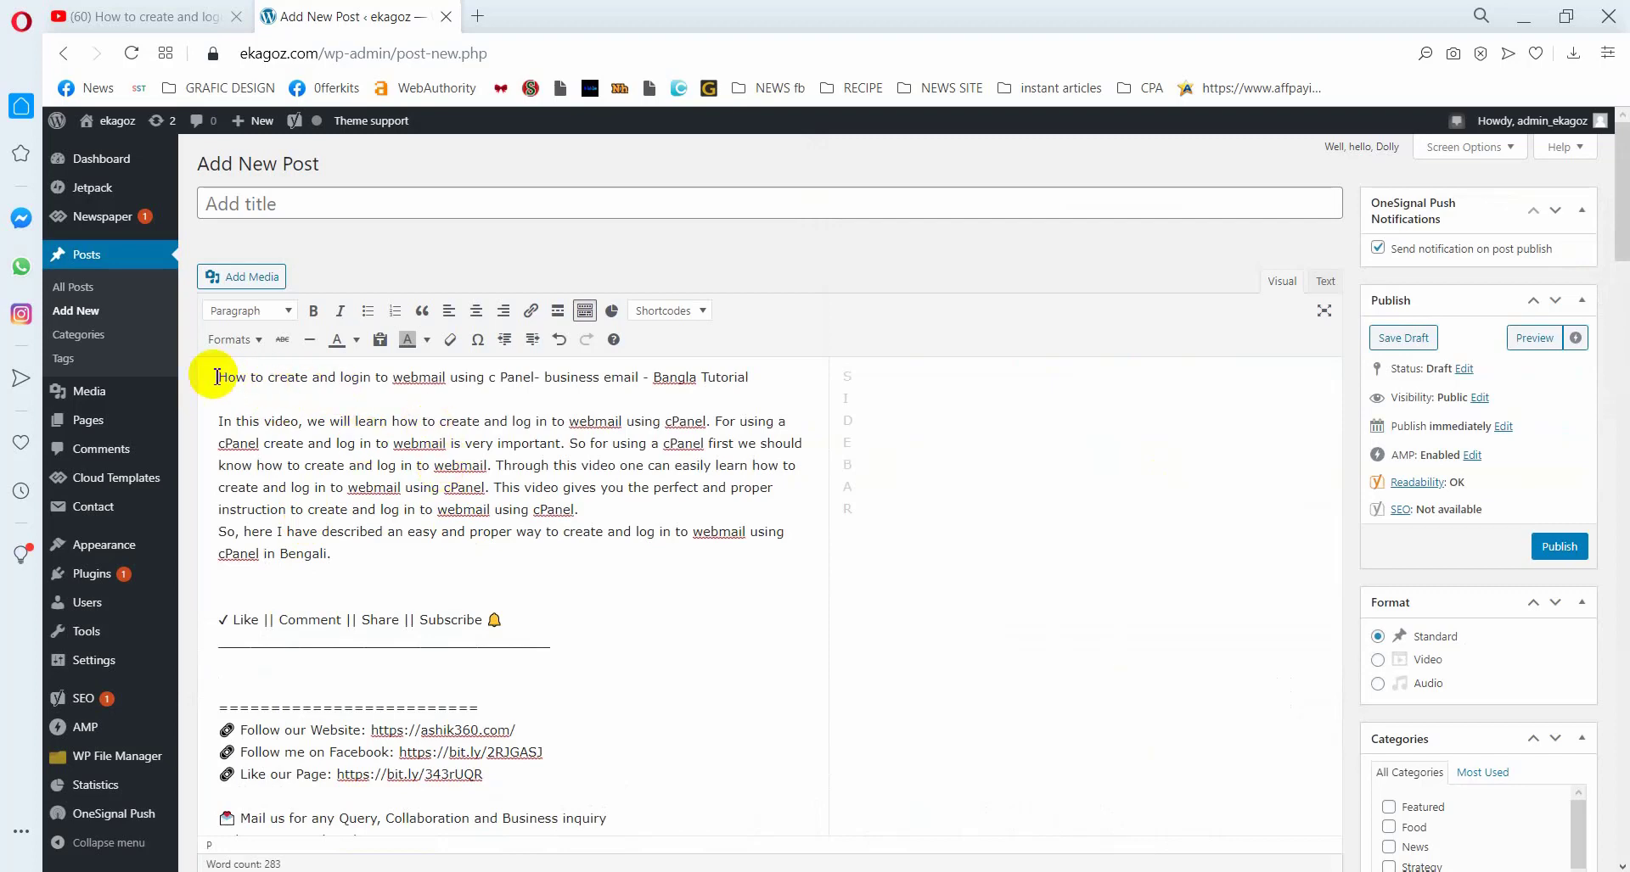
Copy the body's first line, "How to create and login to webmail using c Panel- business email - Bangla Tutorial", into the post title
drag(235, 381, 752, 389)
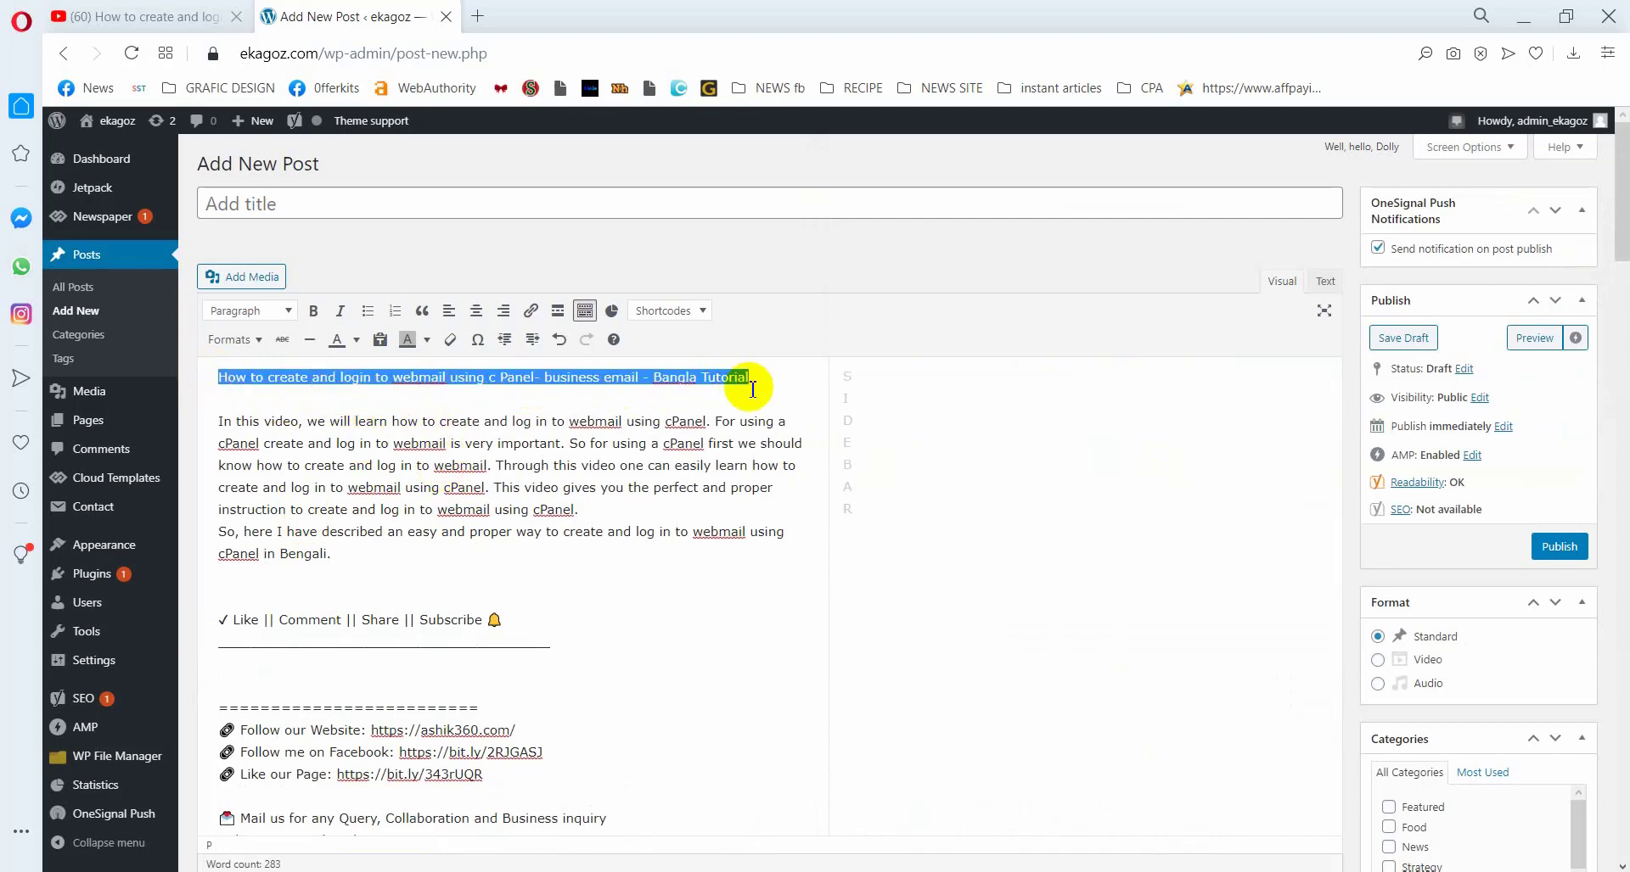
right_click(718, 382)
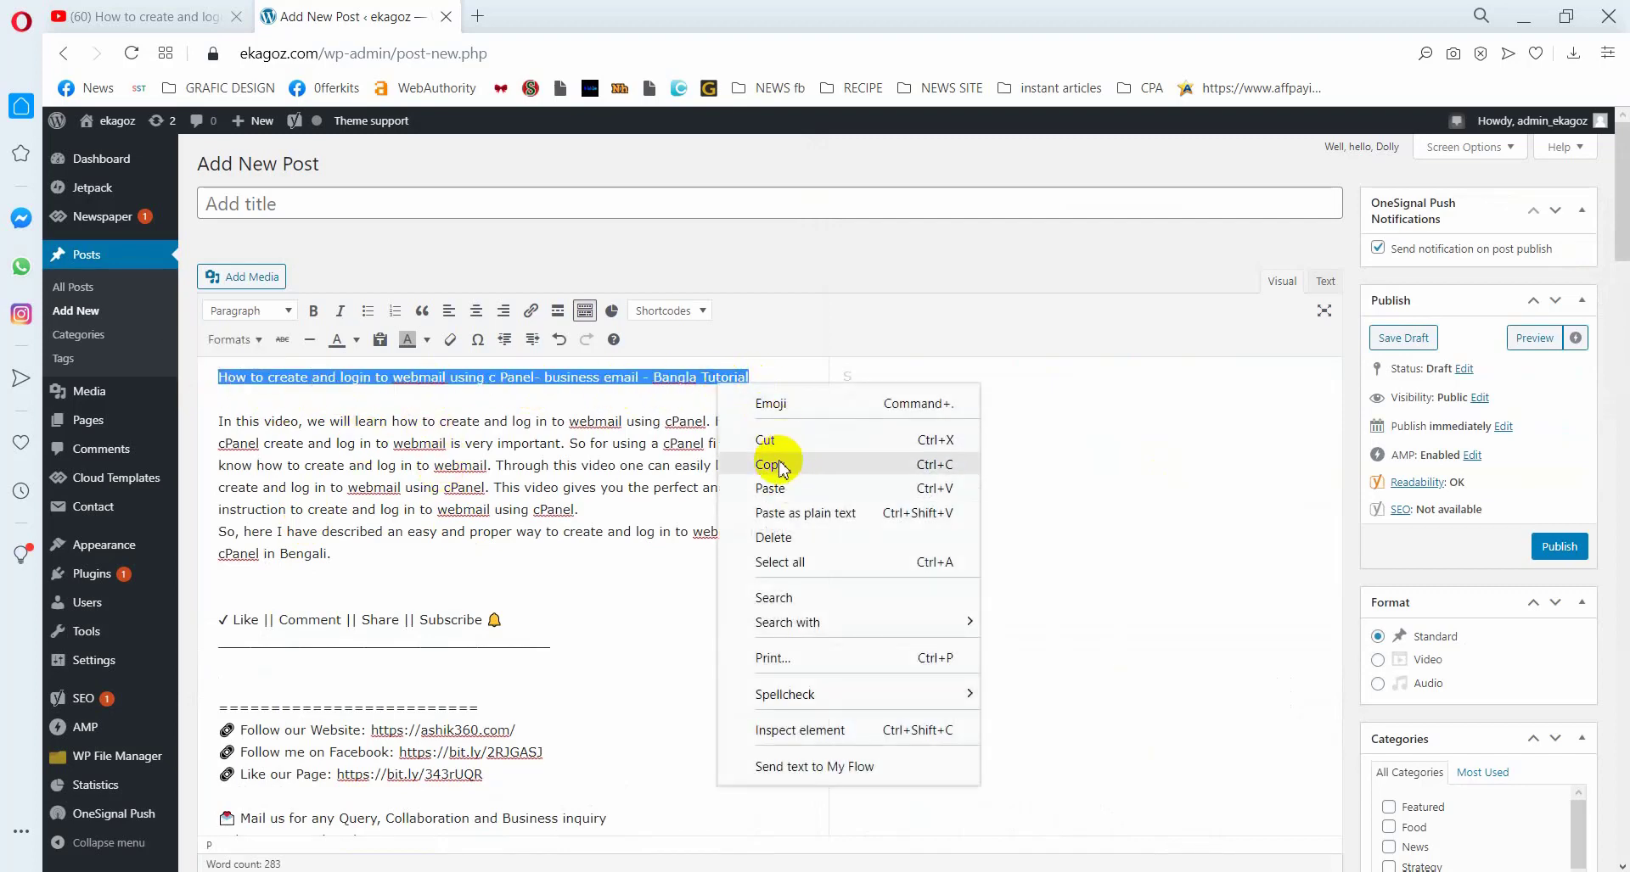
click(778, 465)
click(332, 206)
right_click(332, 207)
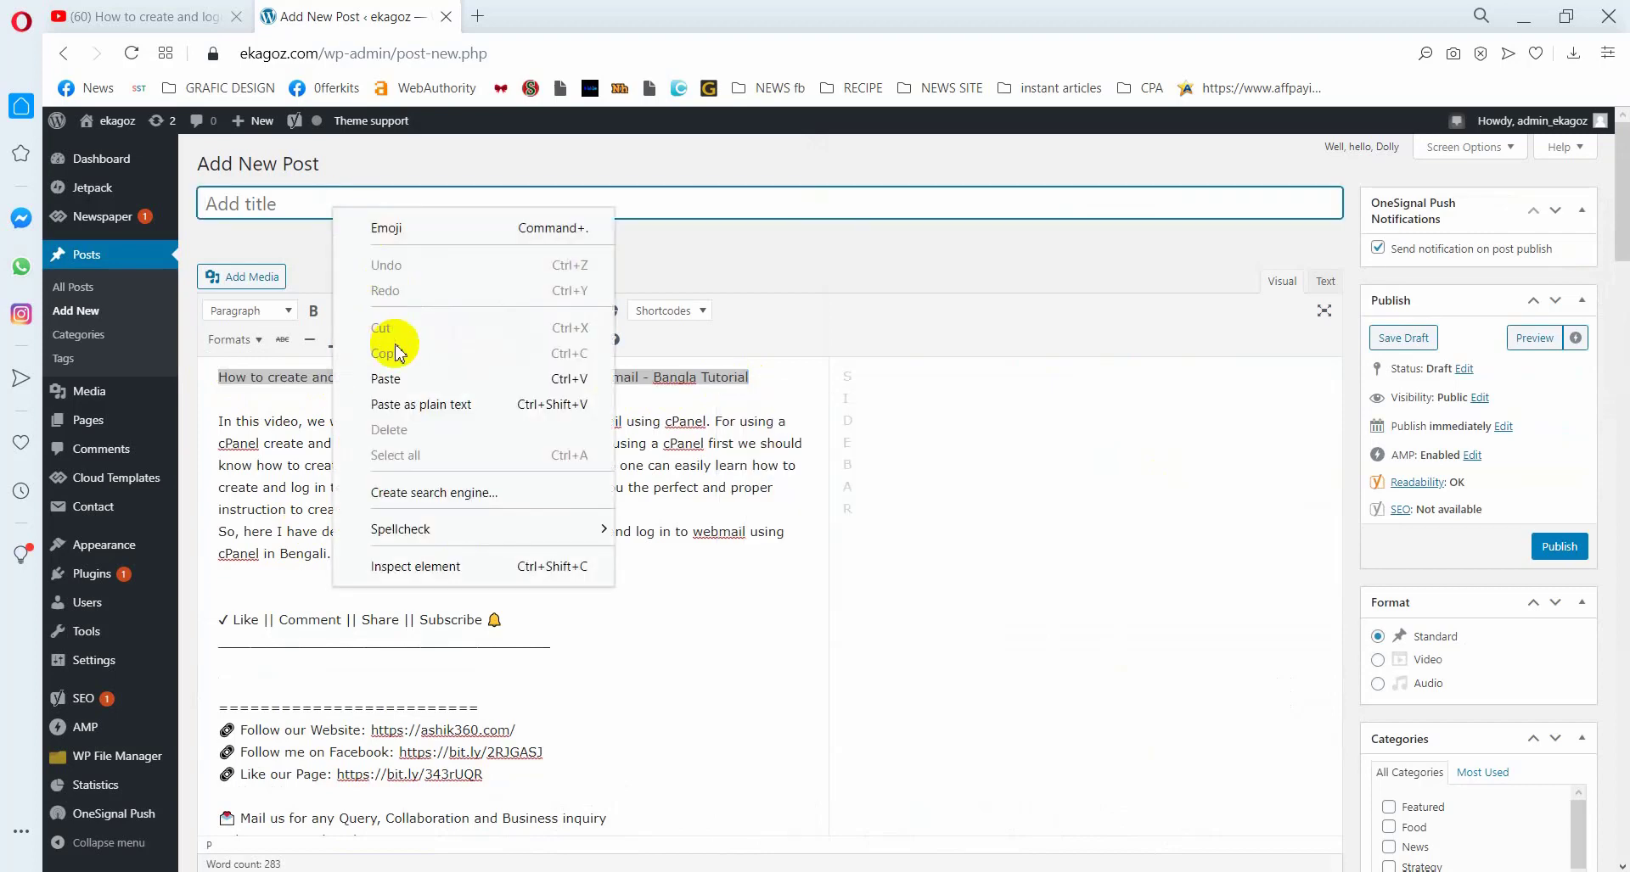
click(386, 378)
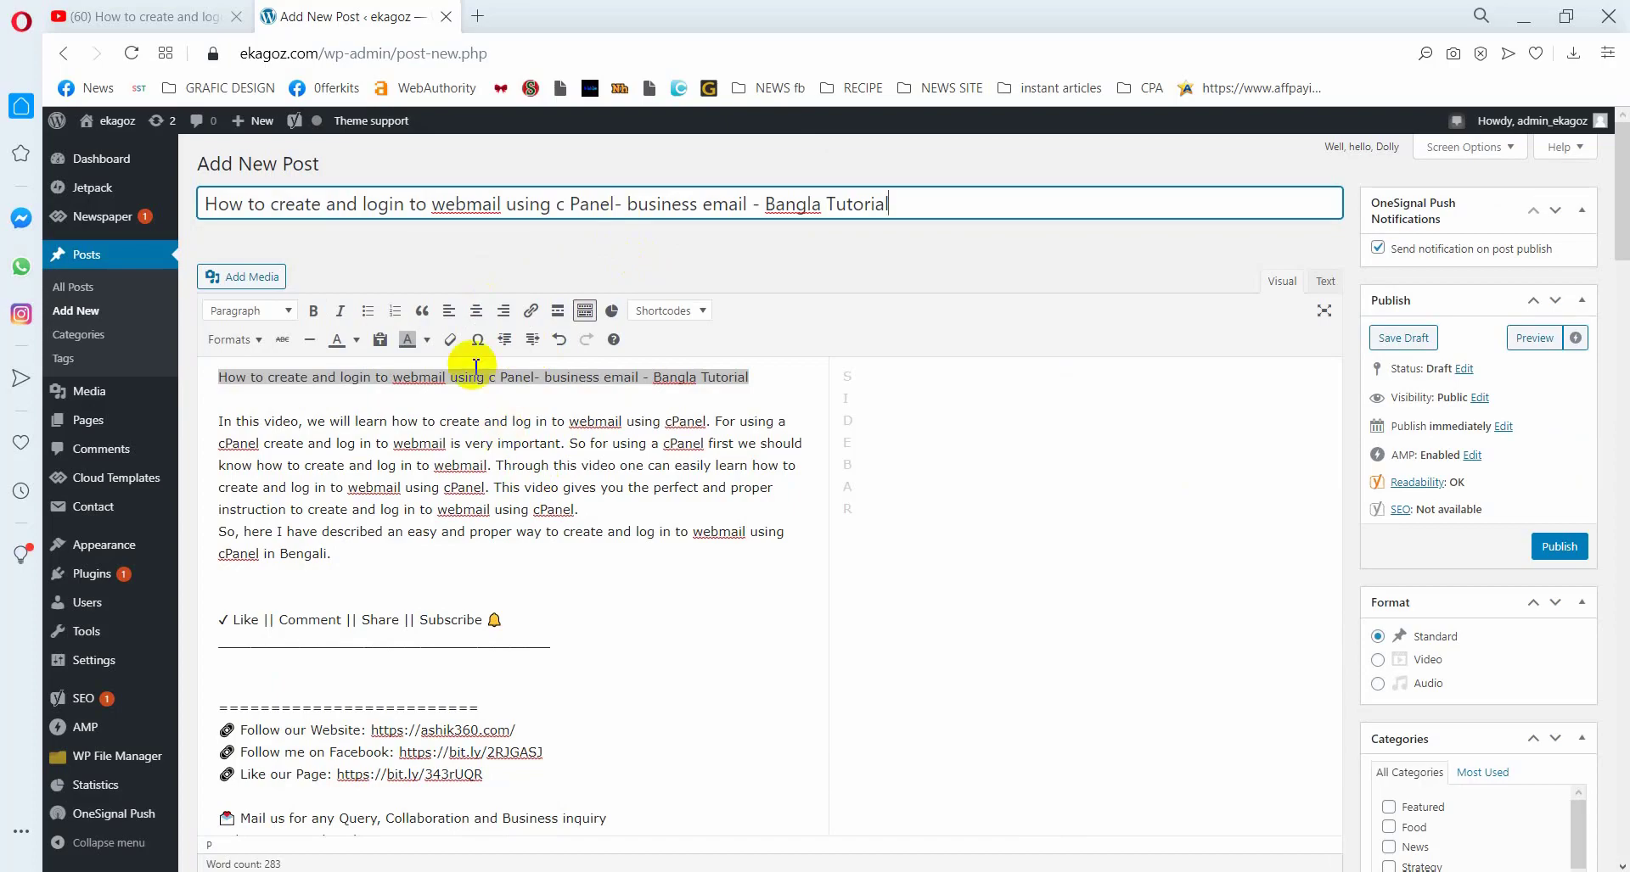
Return to the YouTube video and look through its original description for comparison with the post
click(212, 17)
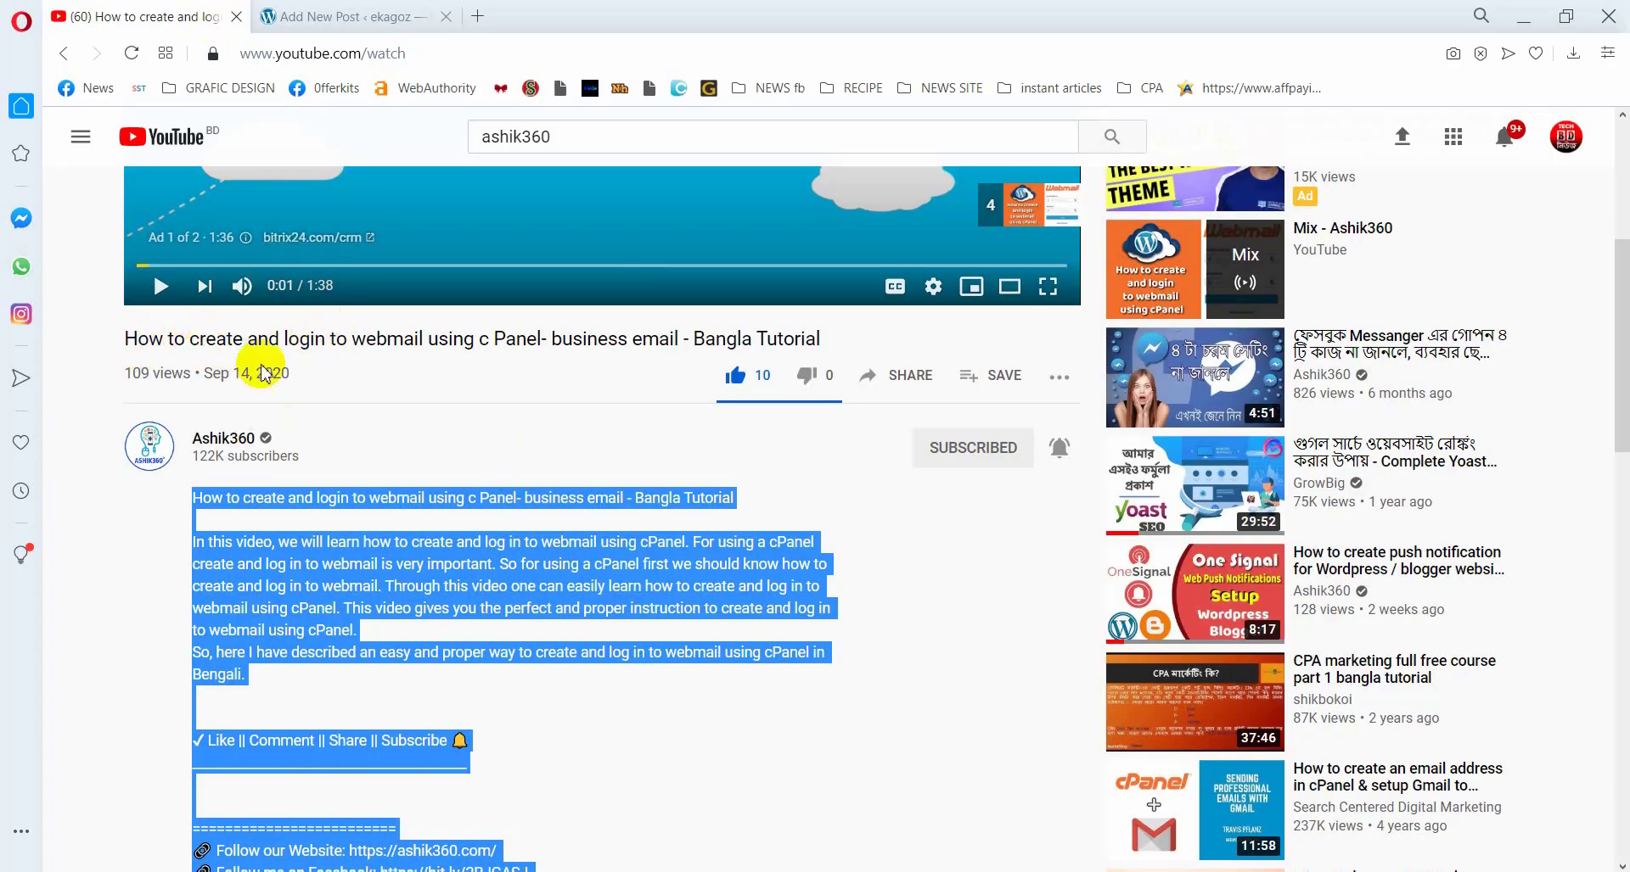
scroll(291, 473, down, 5)
scroll(291, 473, up, 6)
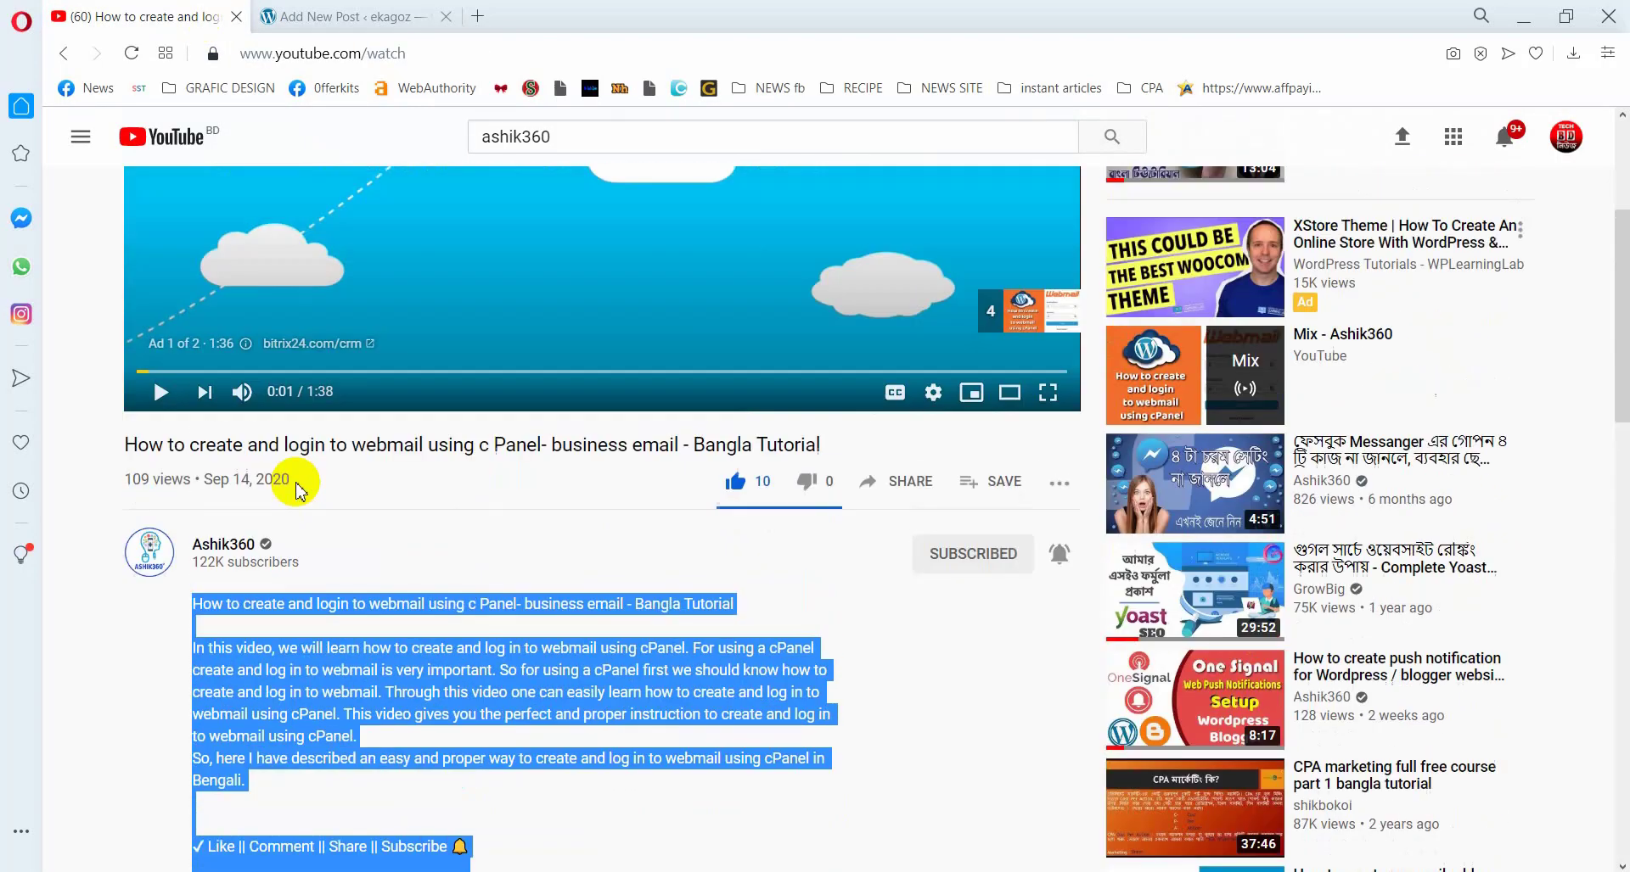
scroll(357, 653, down, 5)
scroll(356, 654, up, 5)
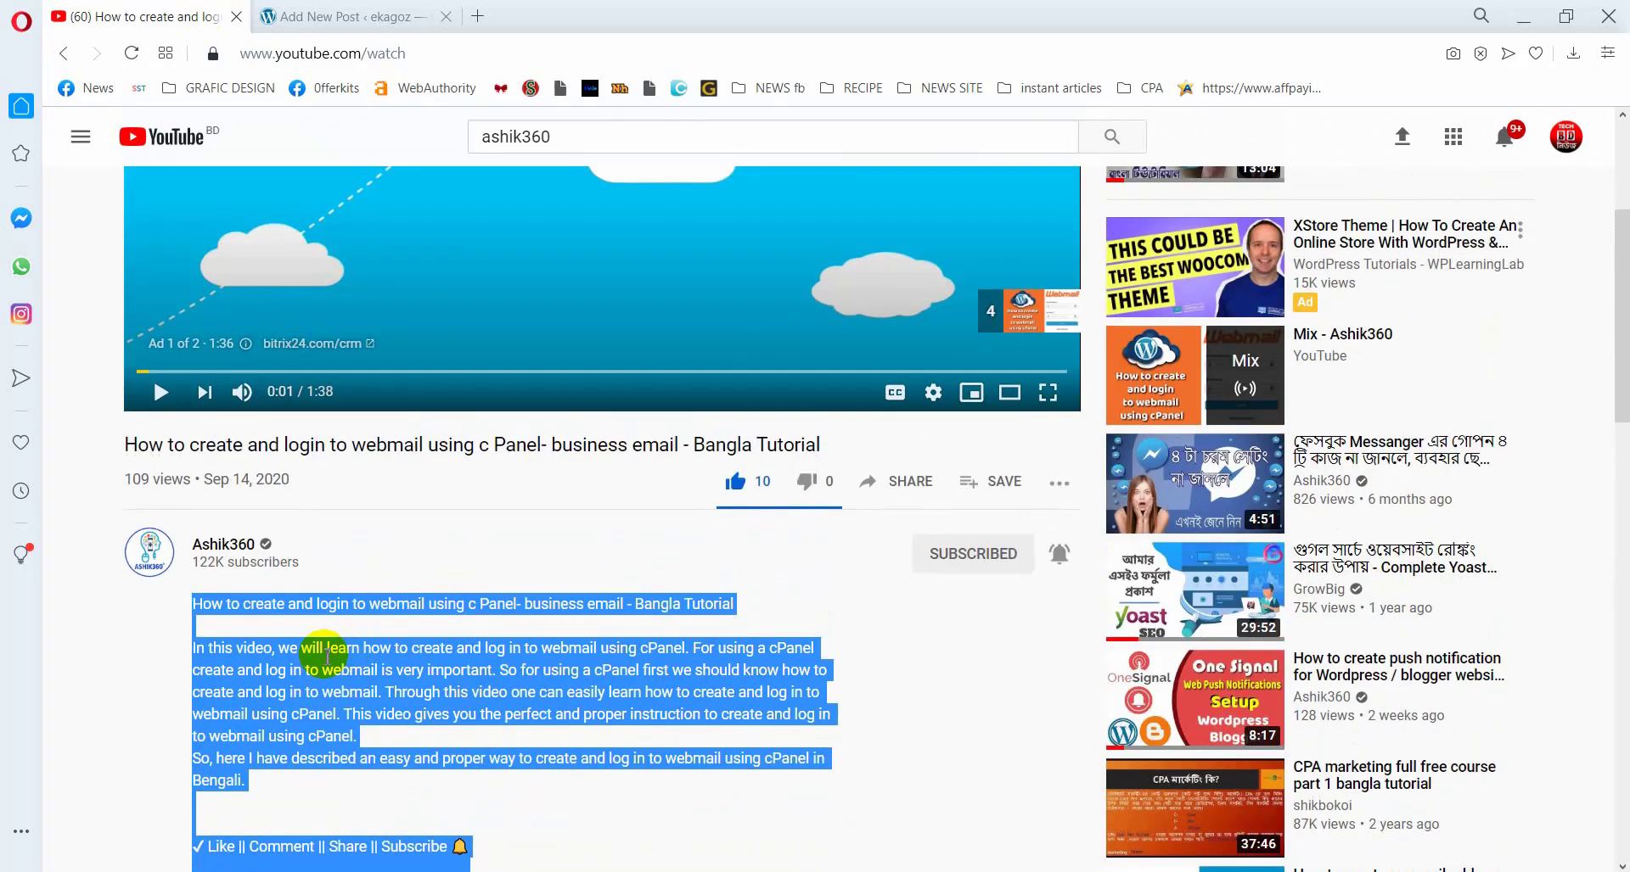
scroll(356, 637, down, 6)
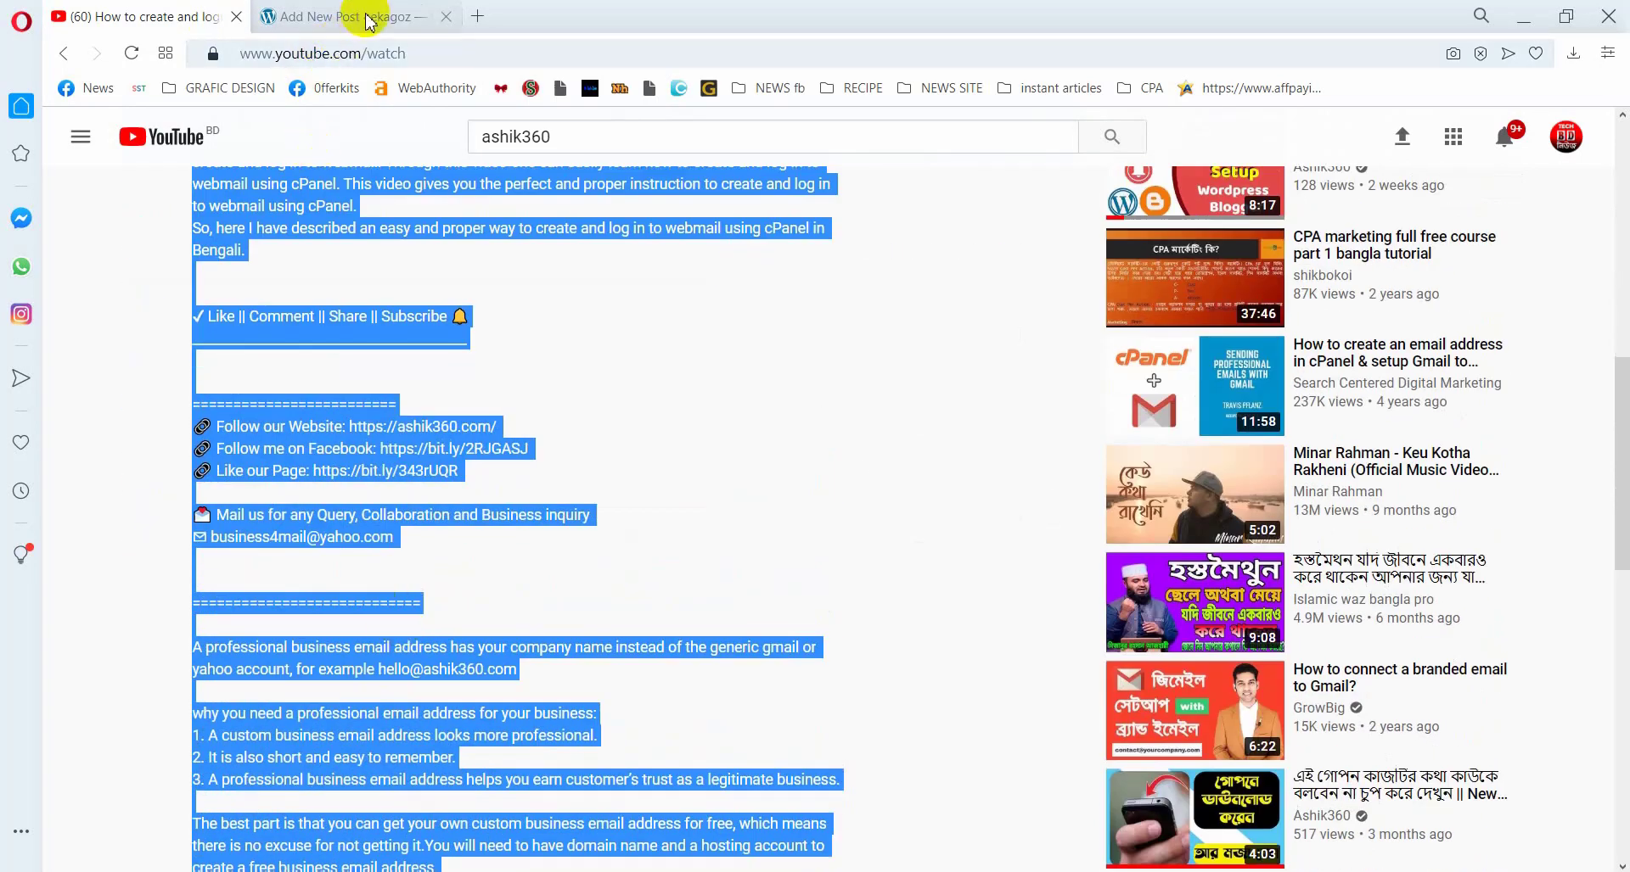
Go back to the WordPress post and review the pasted body text from the heading to the closing keywords
click(367, 17)
scroll(437, 648, down, 10)
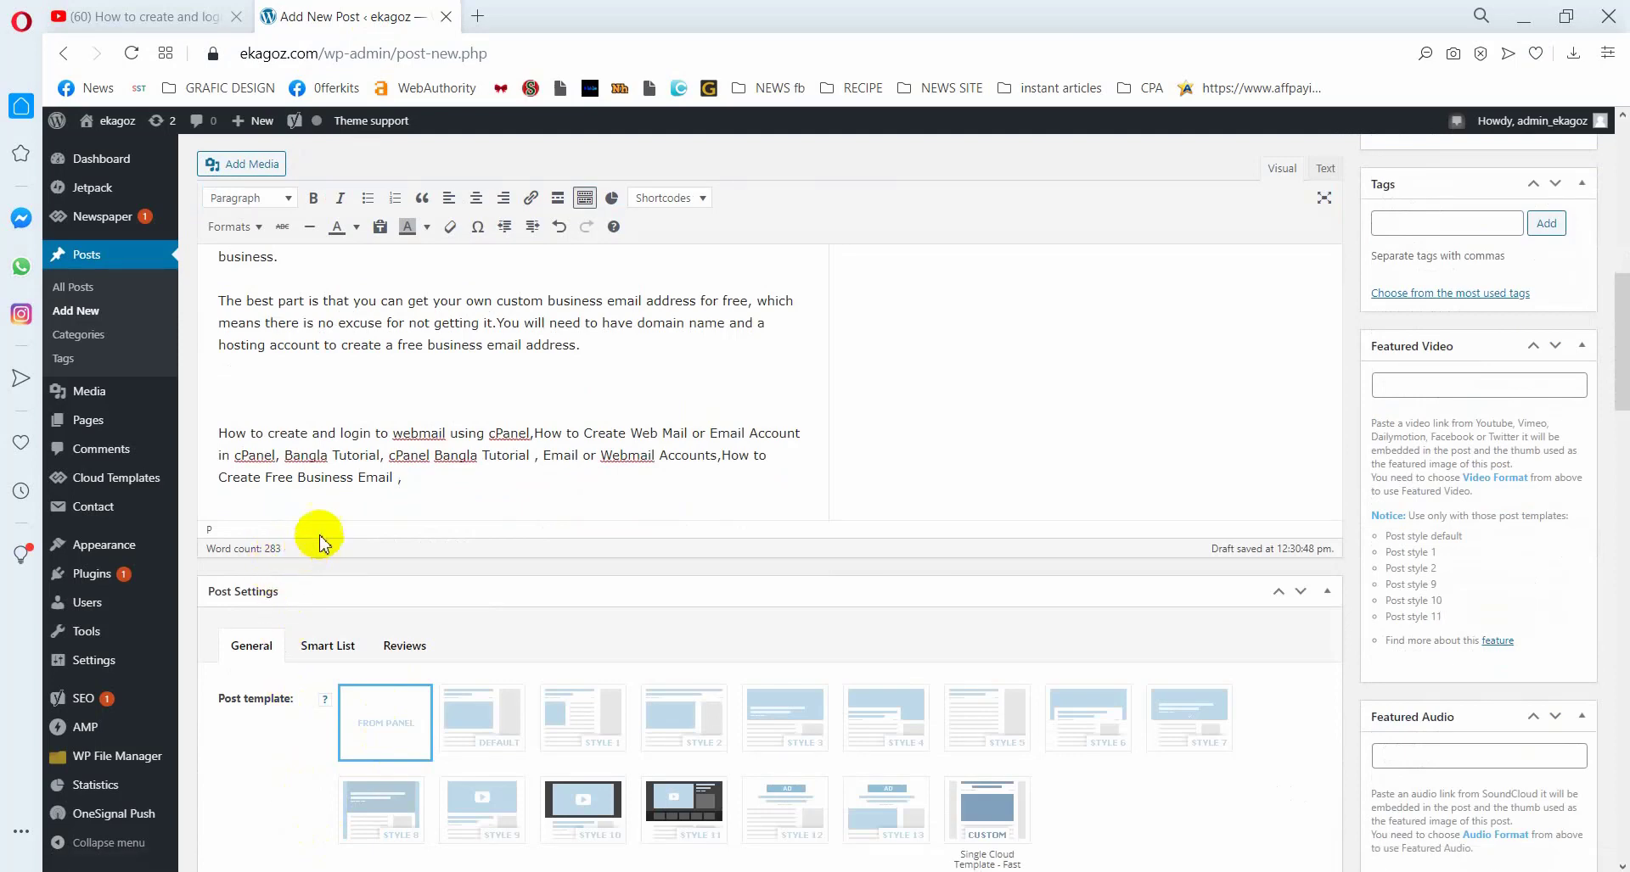
scroll(592, 411, up, 10)
scroll(476, 444, down, 8)
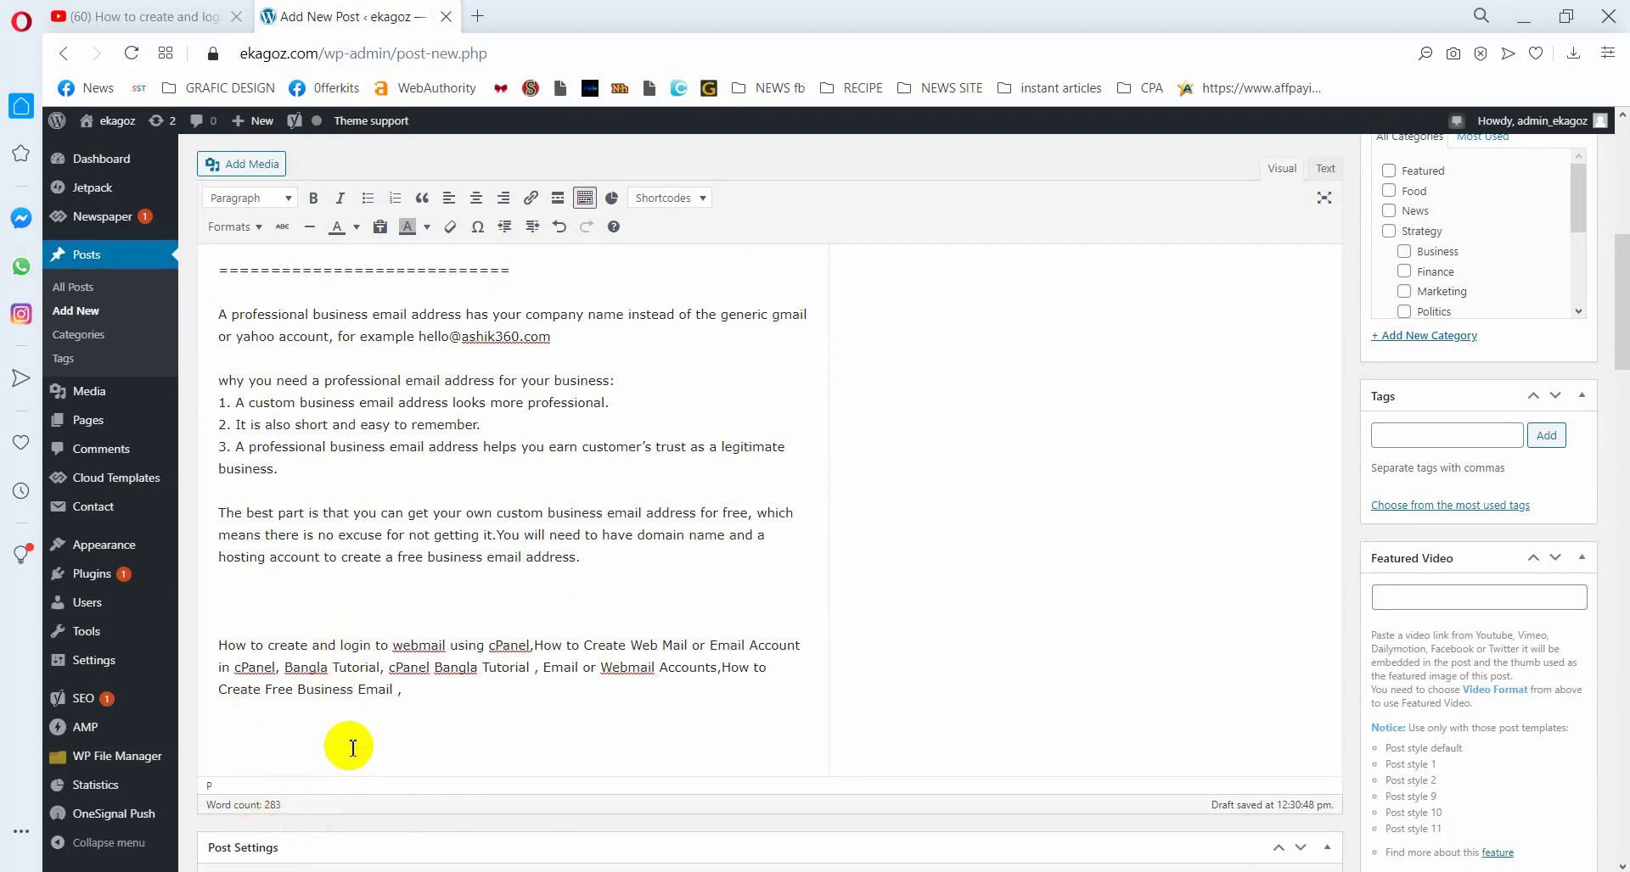
scroll(364, 658, up, 10)
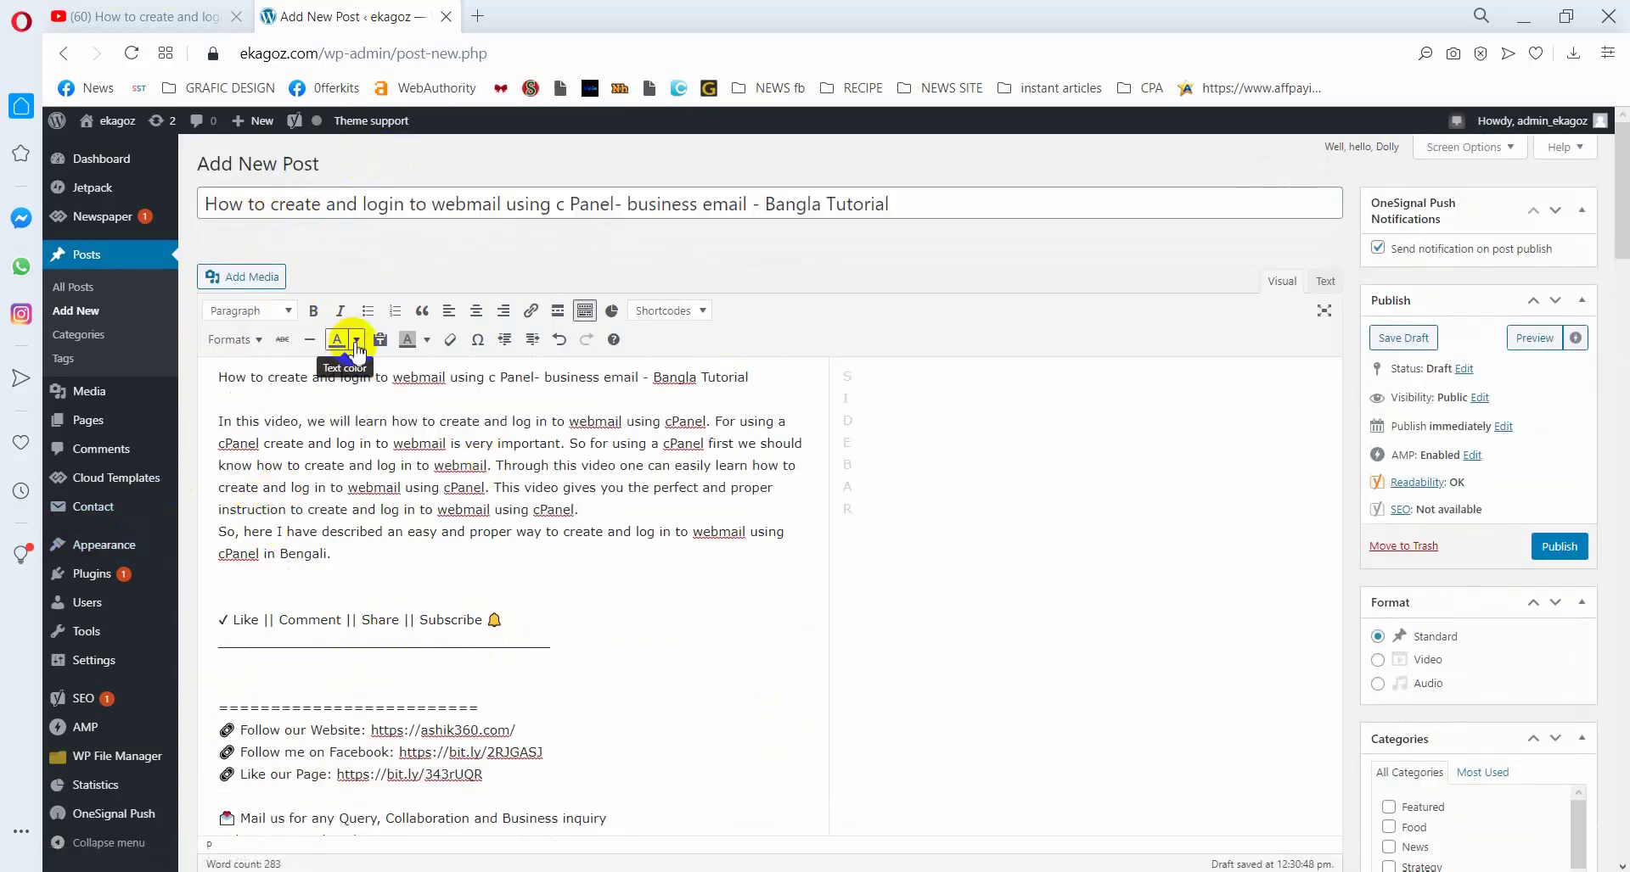
scroll(356, 348, down, 10)
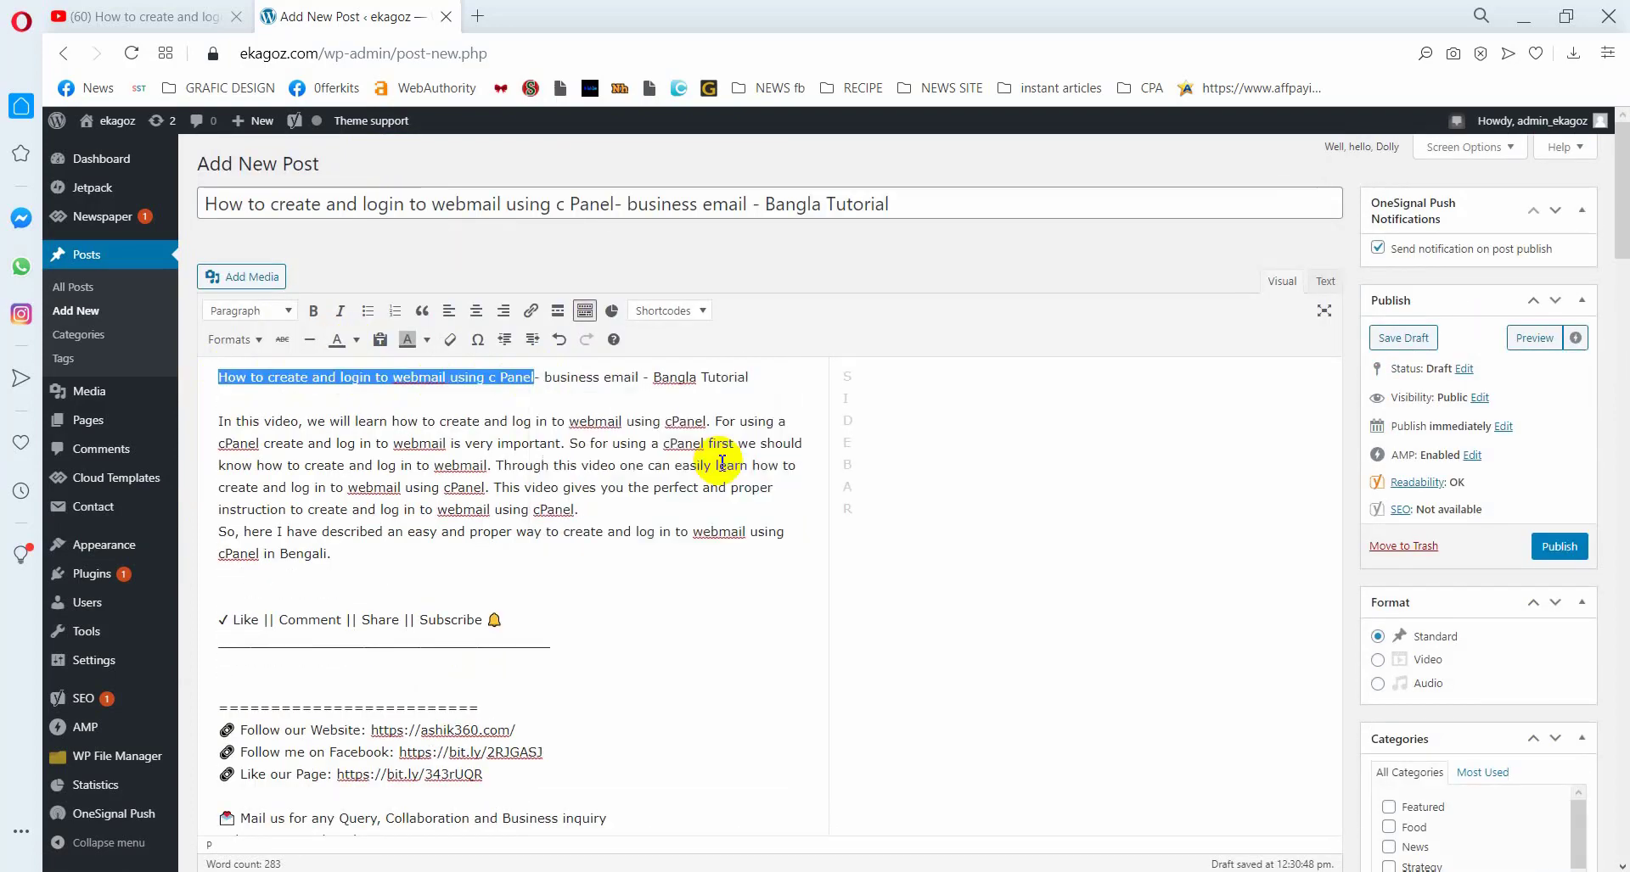
Add the copied phrase "How to create and login to webmail using c Panel" as a post tag
right_click(1409, 541)
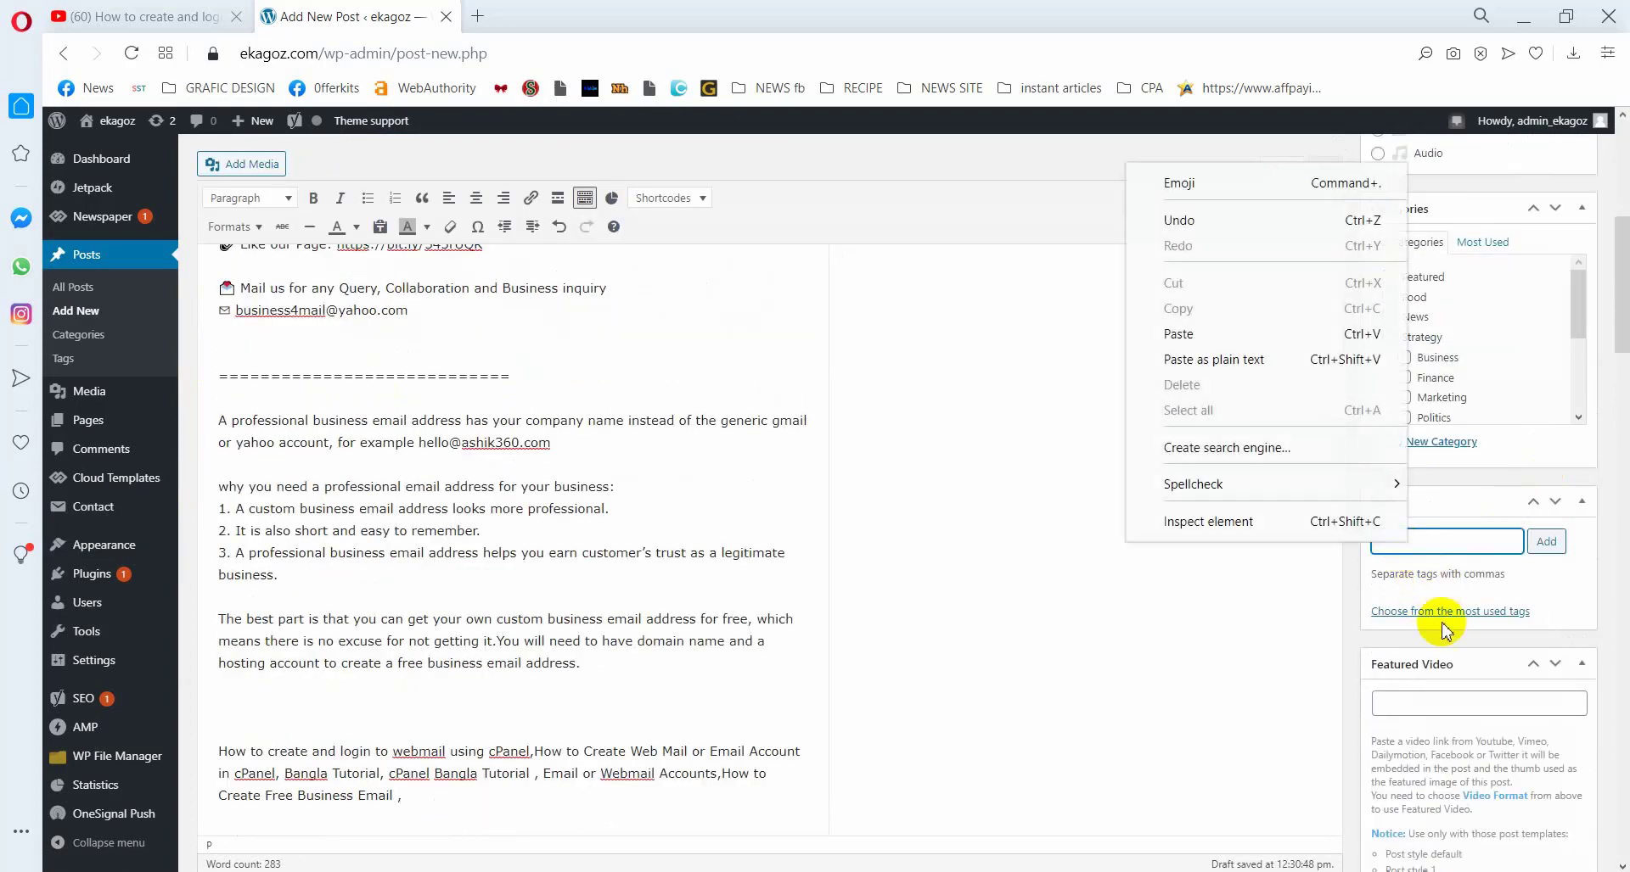
click(1195, 320)
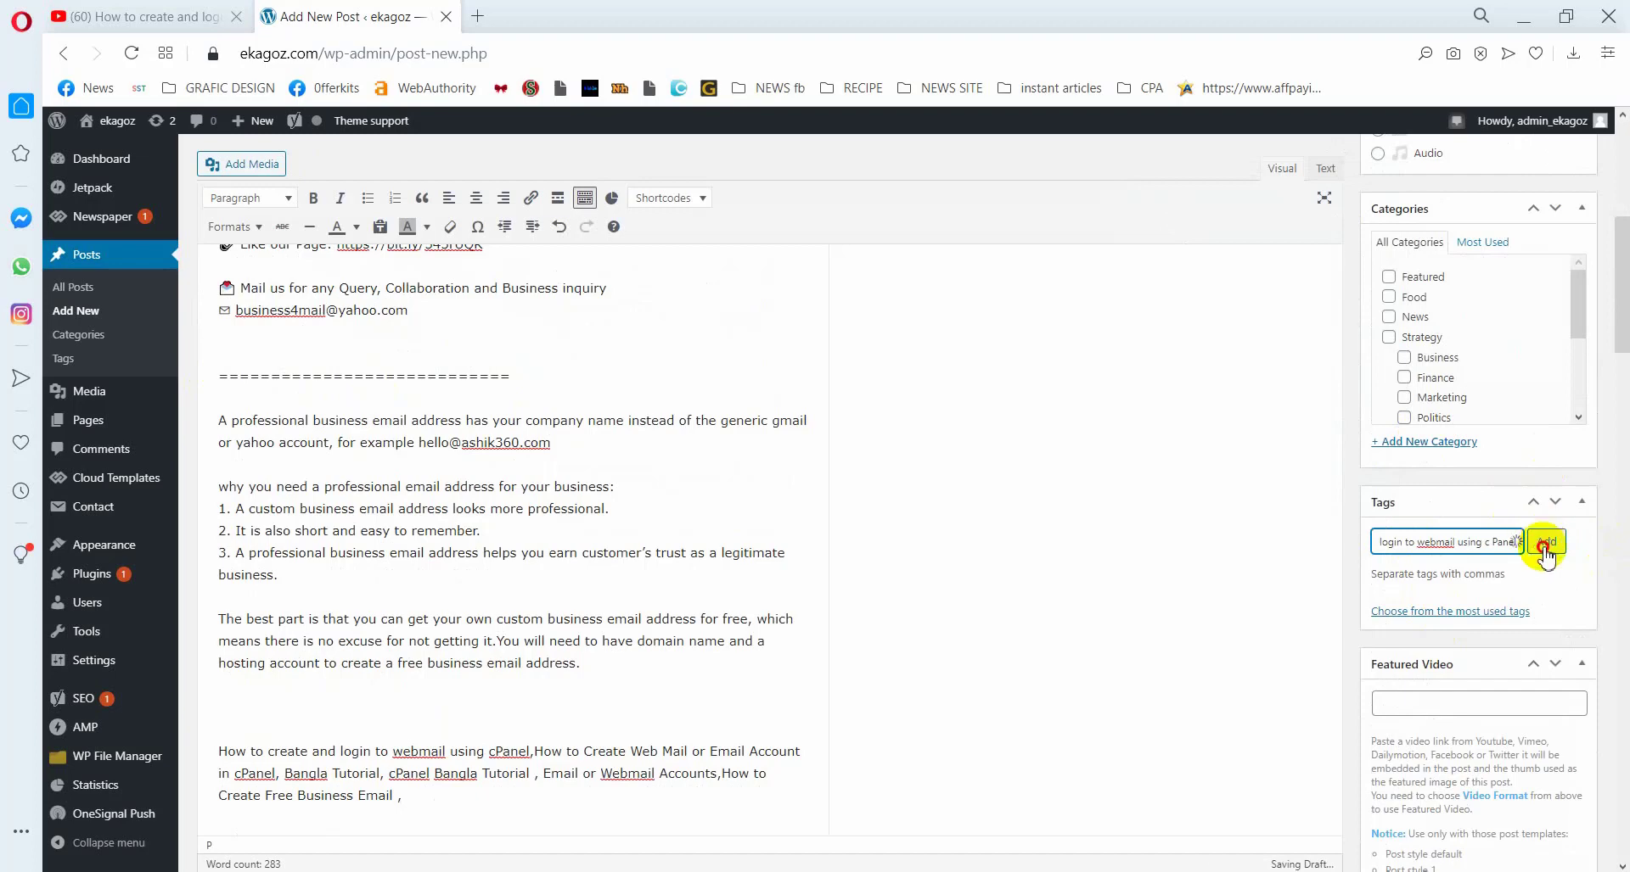
click(1545, 543)
Copy the word "webmail" from the body's opening paragraph and add it as a post tag
scroll(340, 552, up, 10)
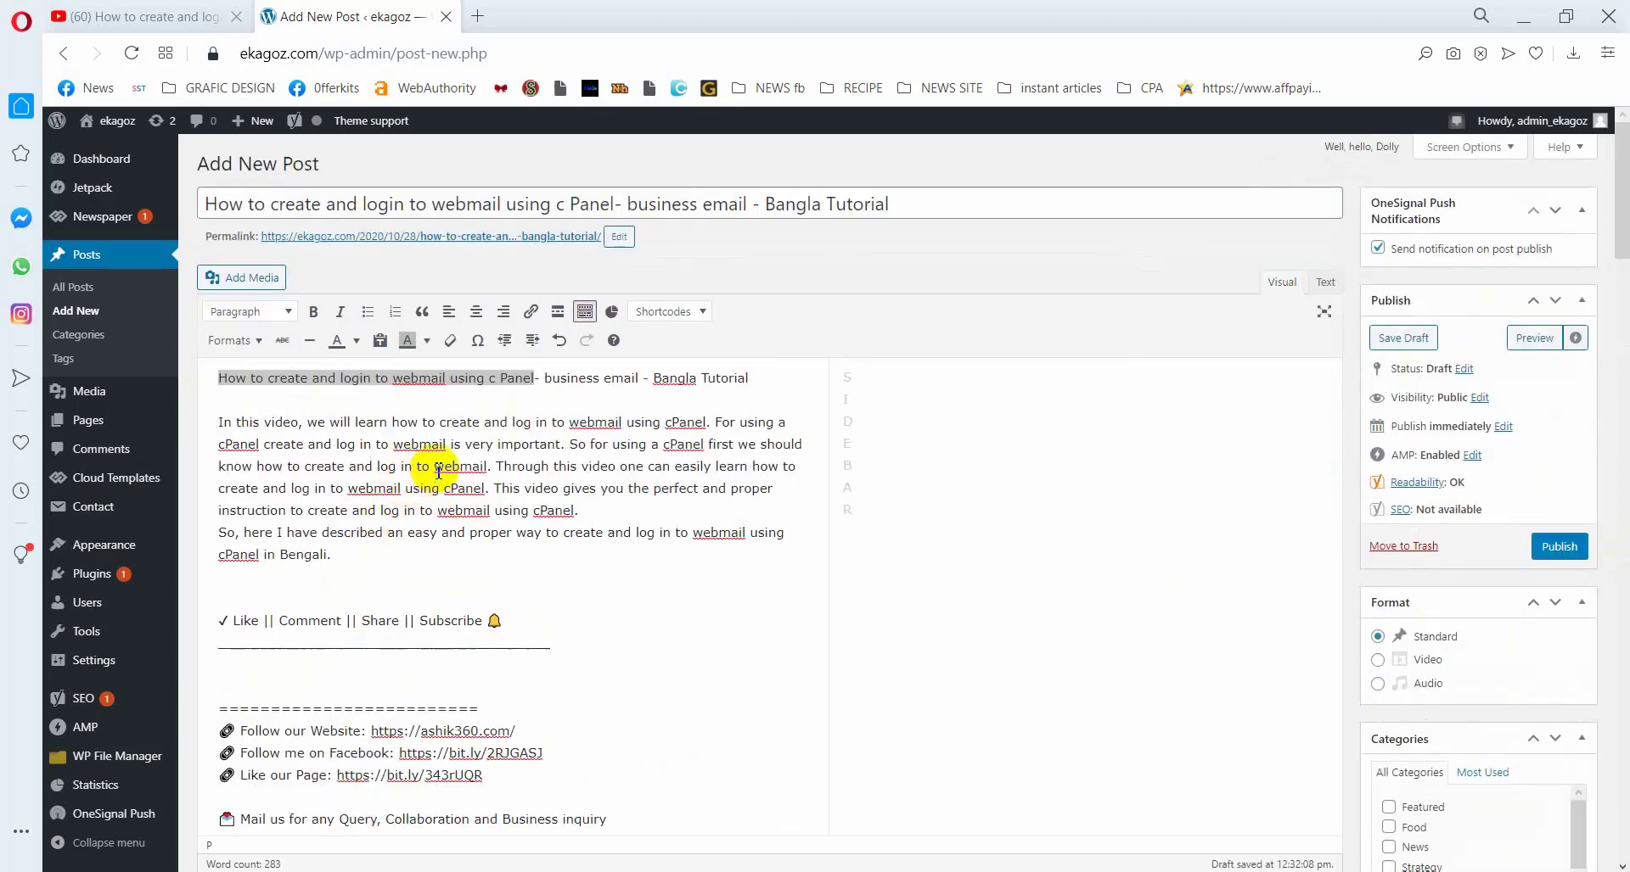
drag(434, 466, 468, 471)
right_click(477, 473)
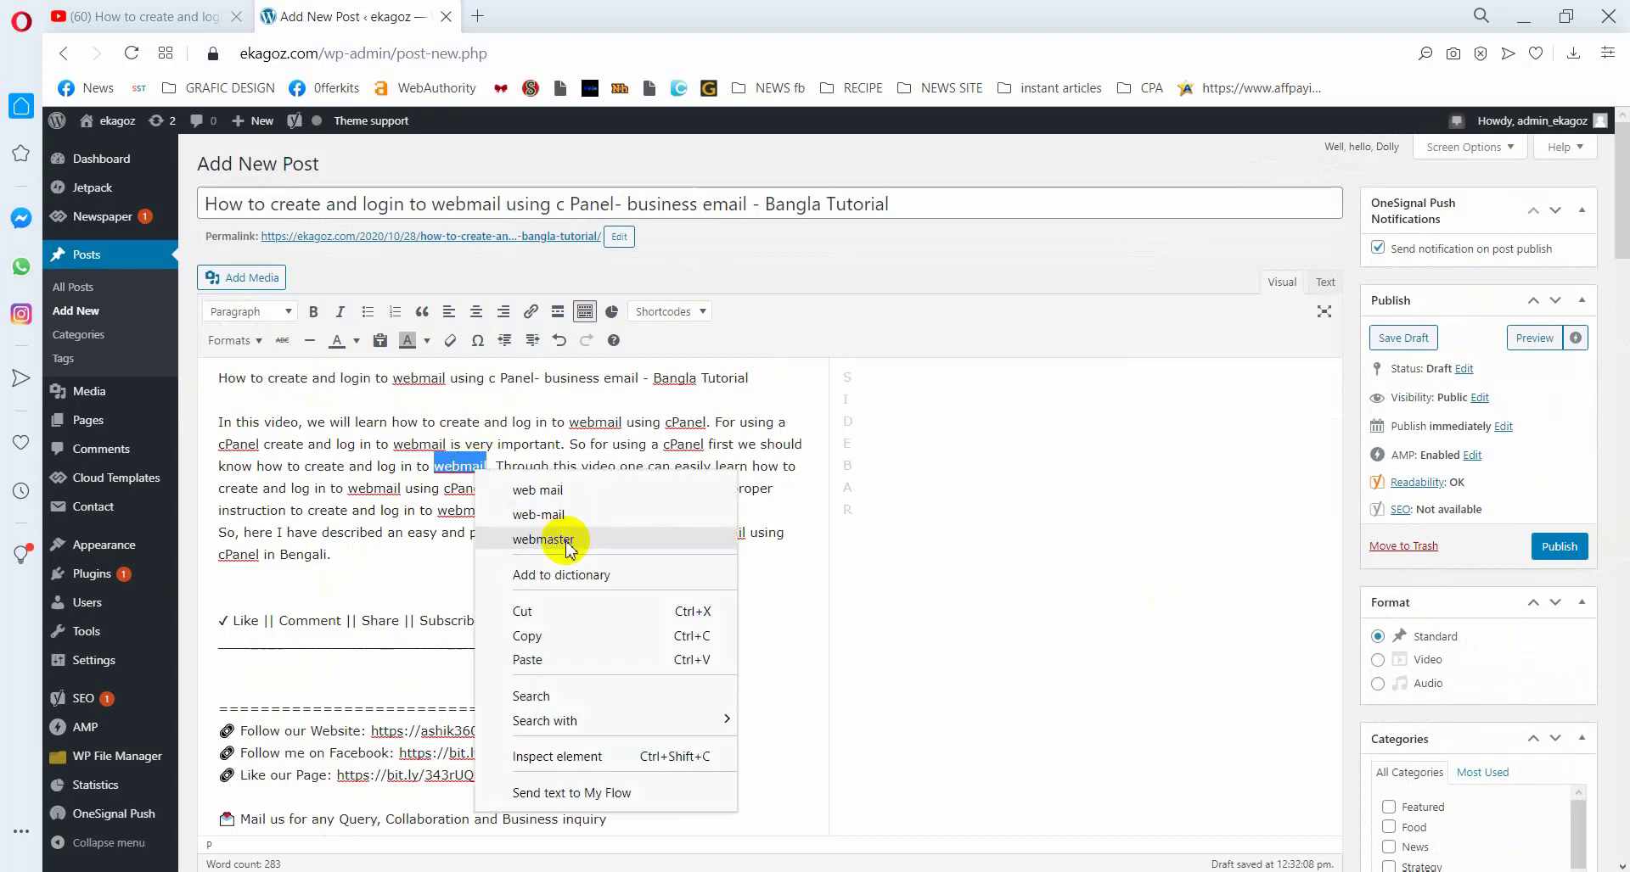
click(546, 638)
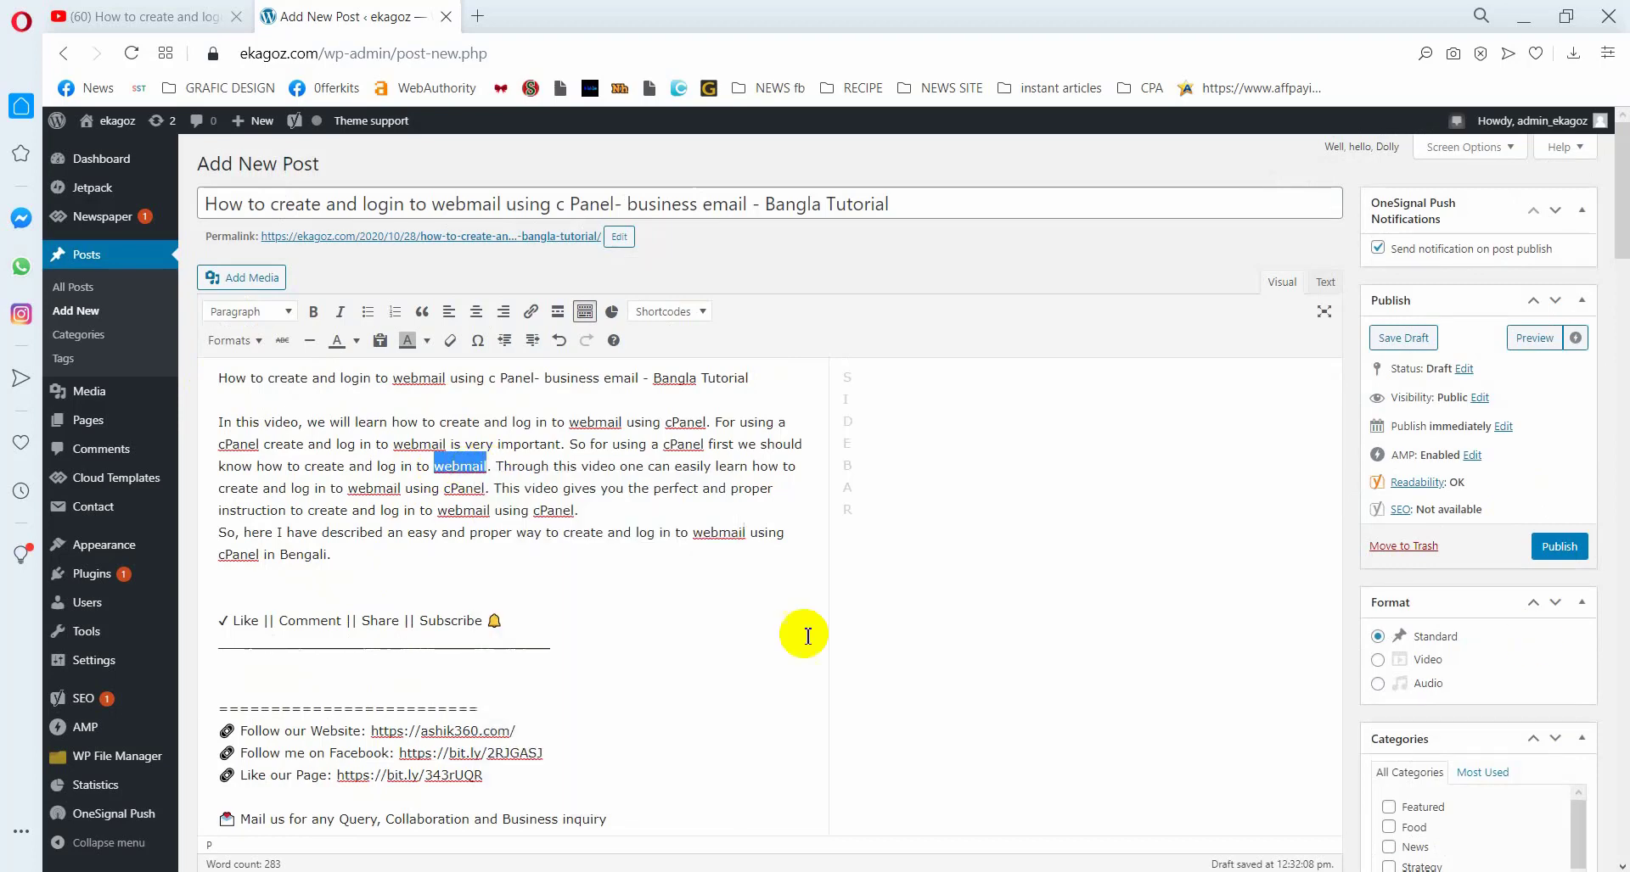
scroll(1358, 654, down, 3)
scroll(1399, 743, down, 2)
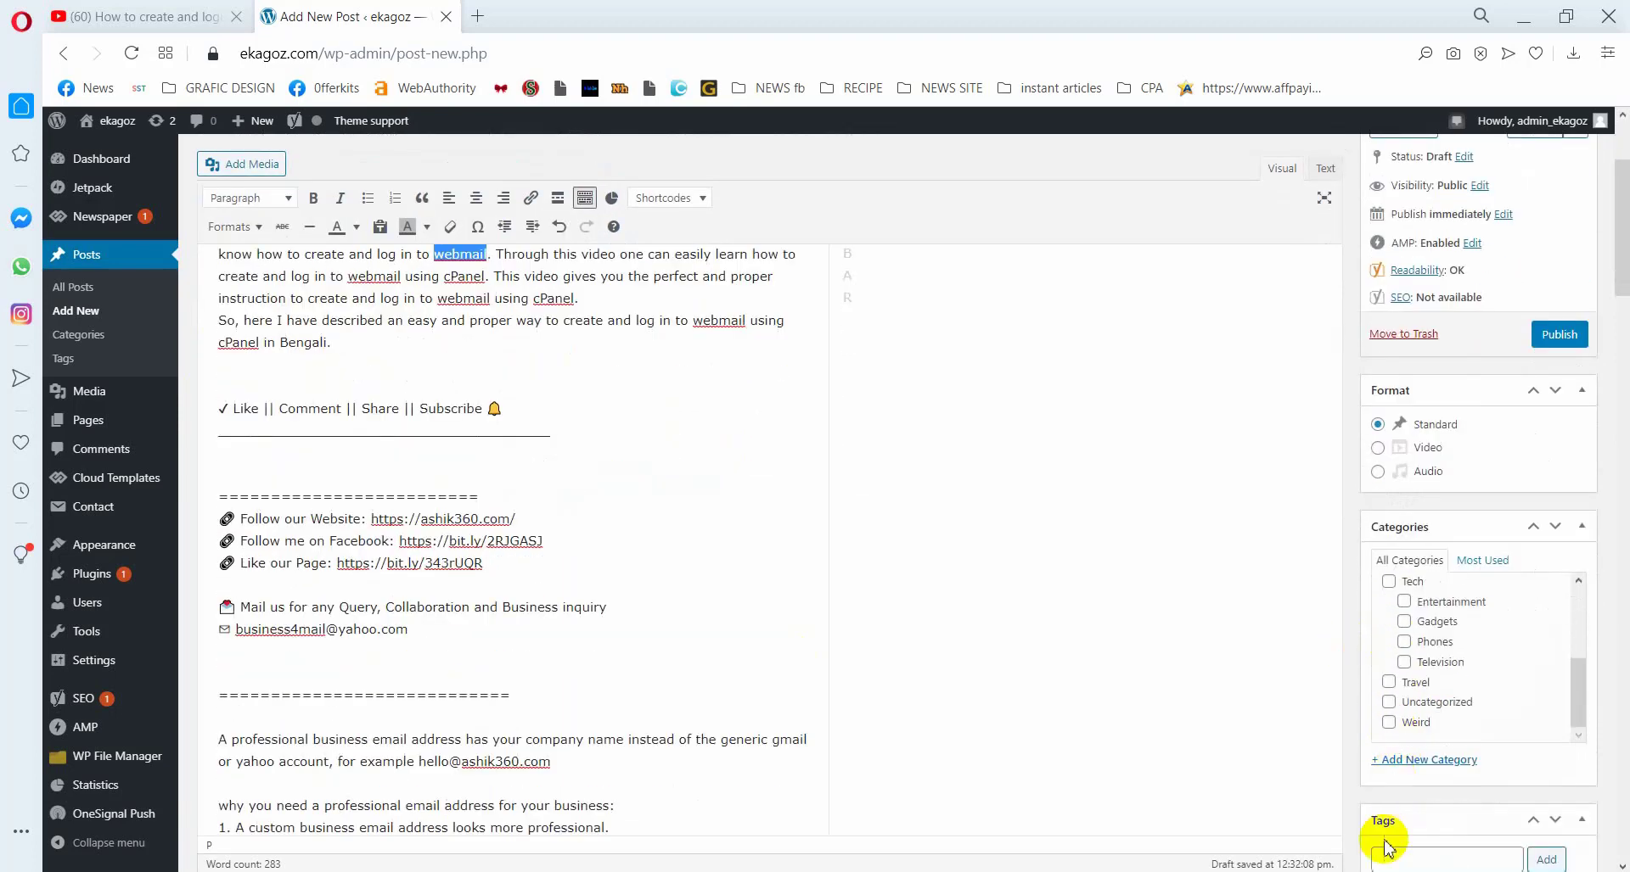
scroll(1392, 567, down, 4)
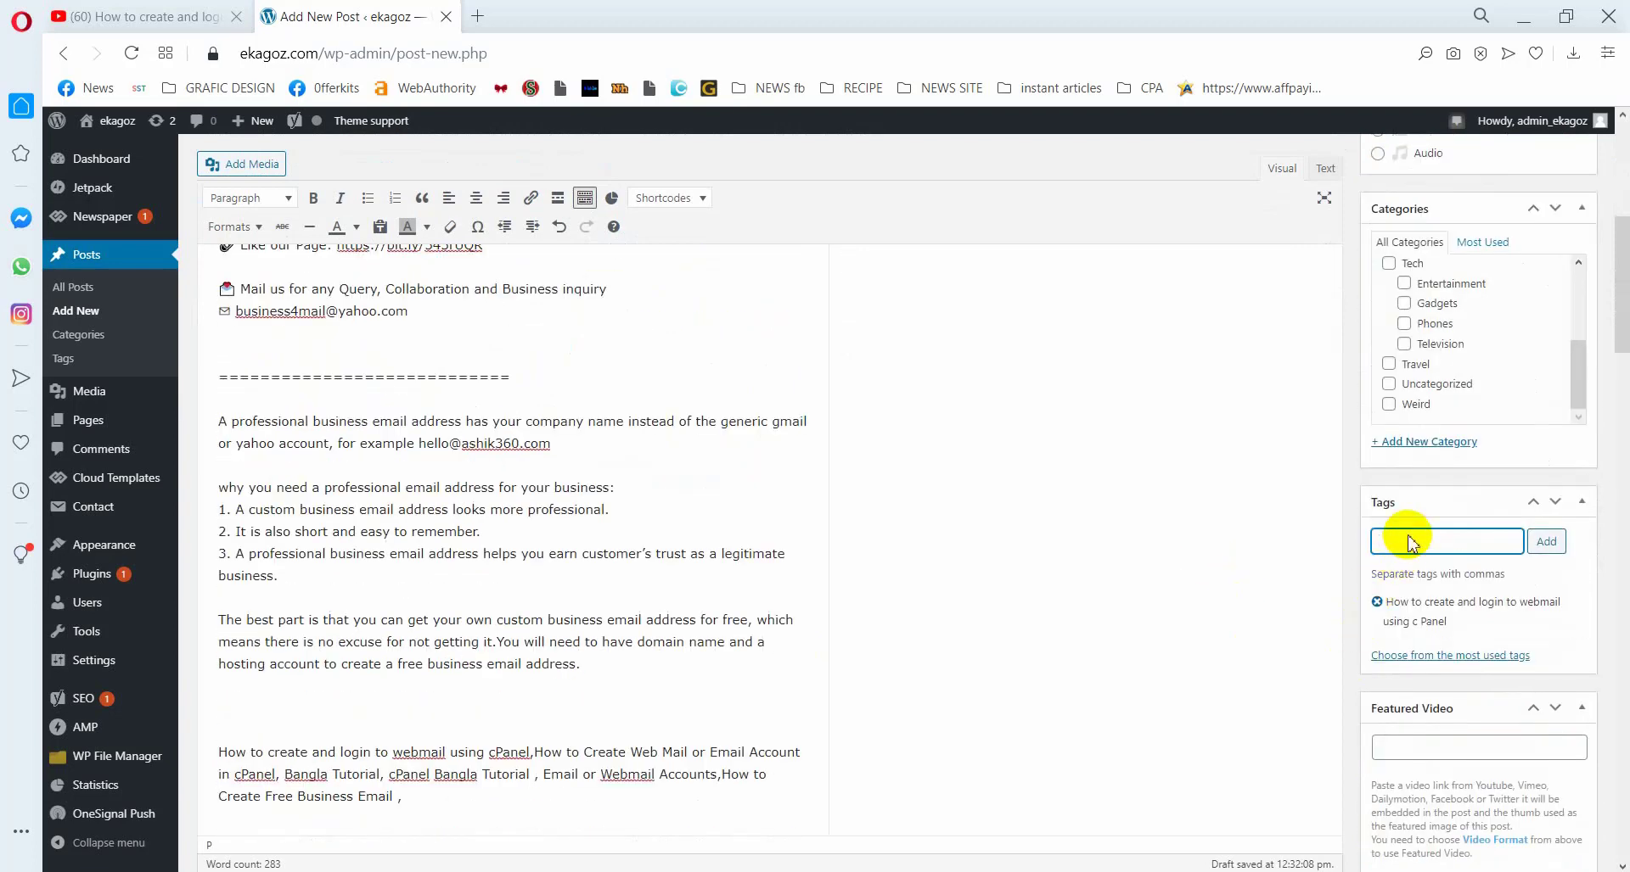
right_click(1409, 542)
click(1211, 320)
click(1546, 541)
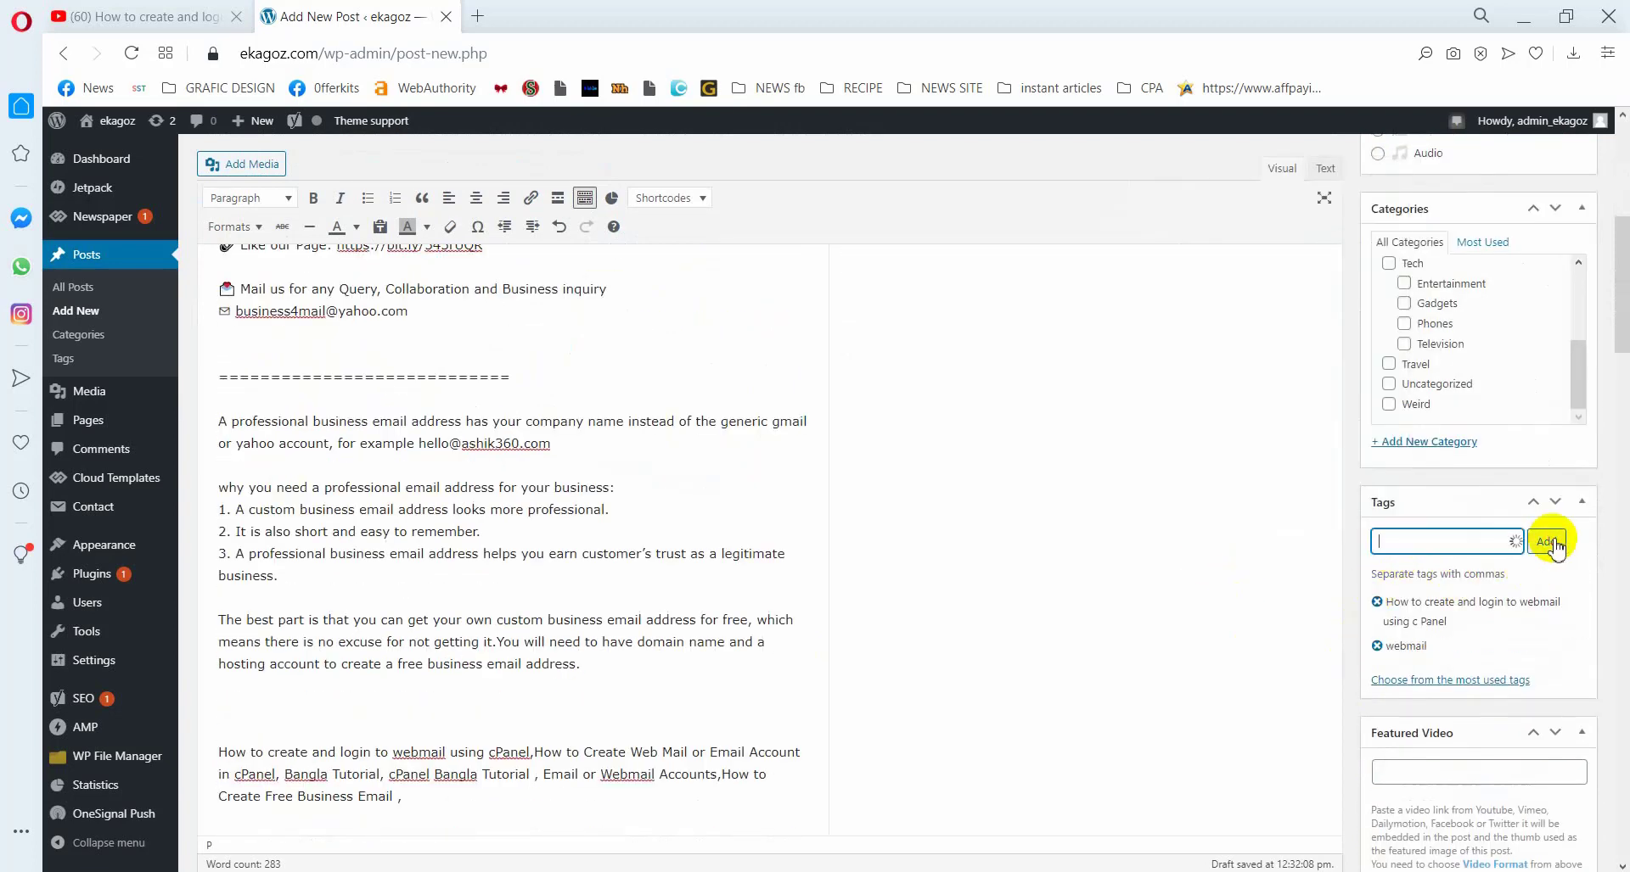
Copy "cPanel Bangla Tutorial" from the closing keywords of the body and add it as a post tag
scroll(438, 645, down, 1)
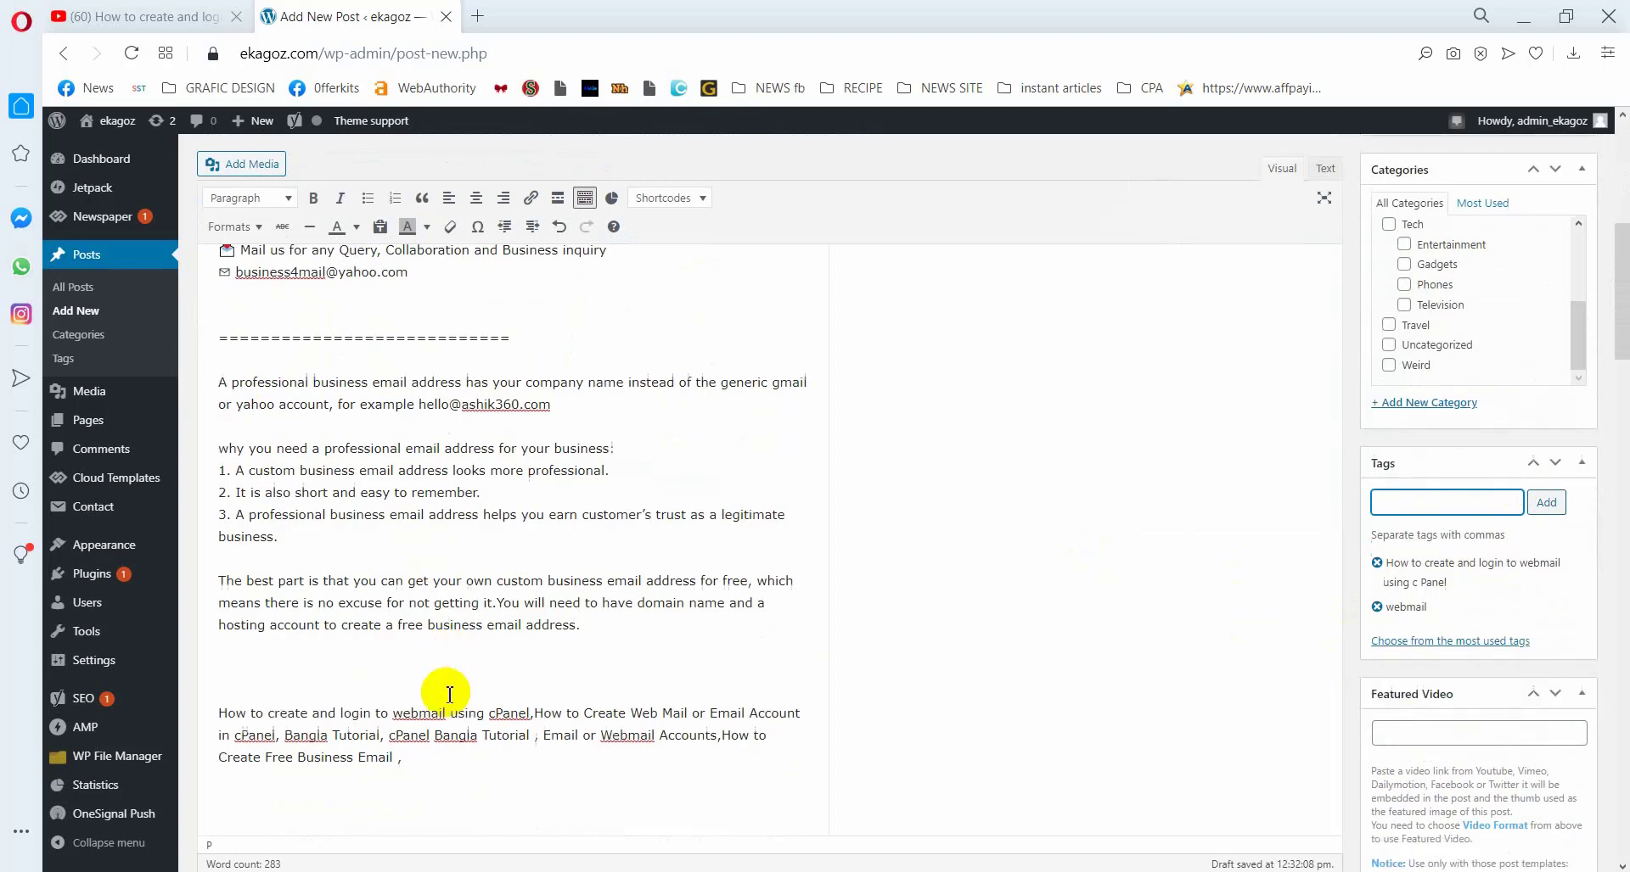
drag(390, 673, 532, 675)
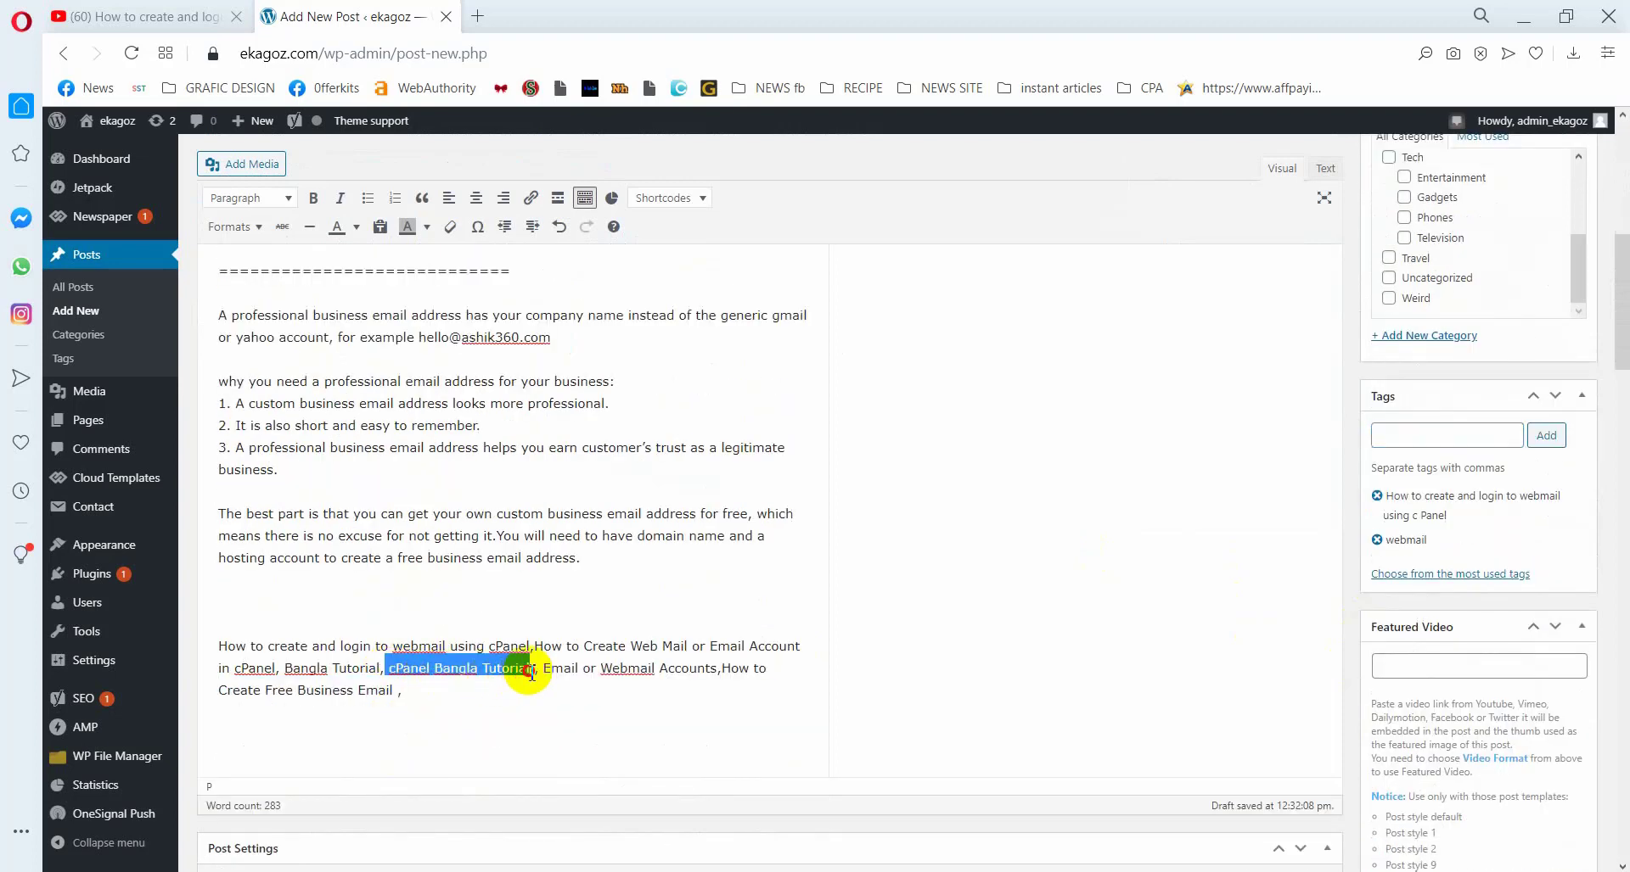
right_click(516, 673)
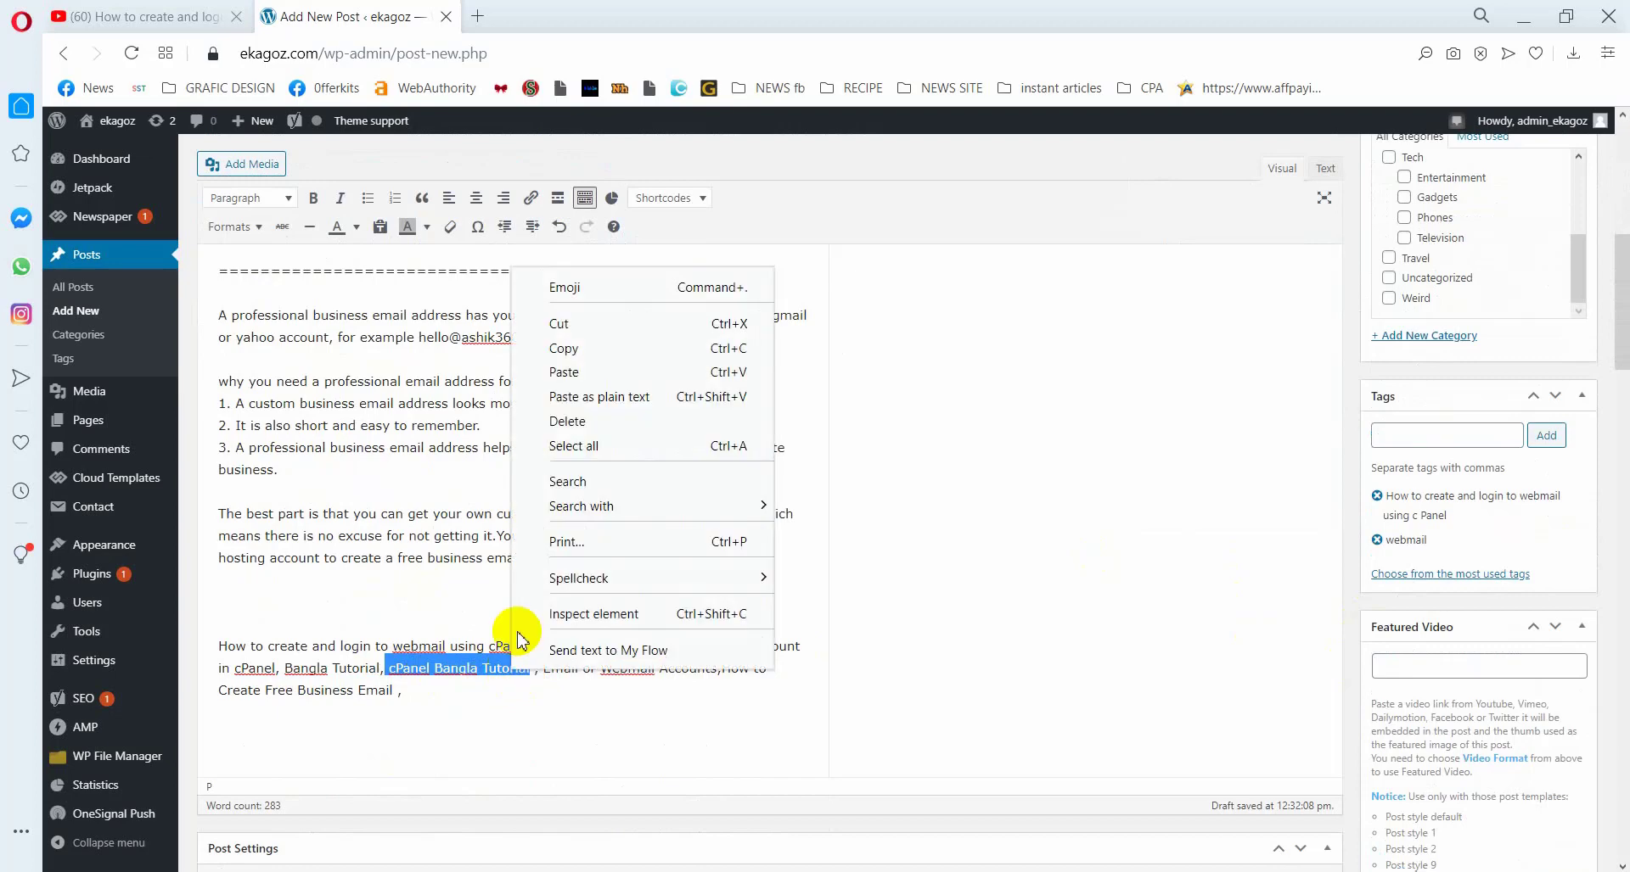
click(564, 337)
click(1399, 436)
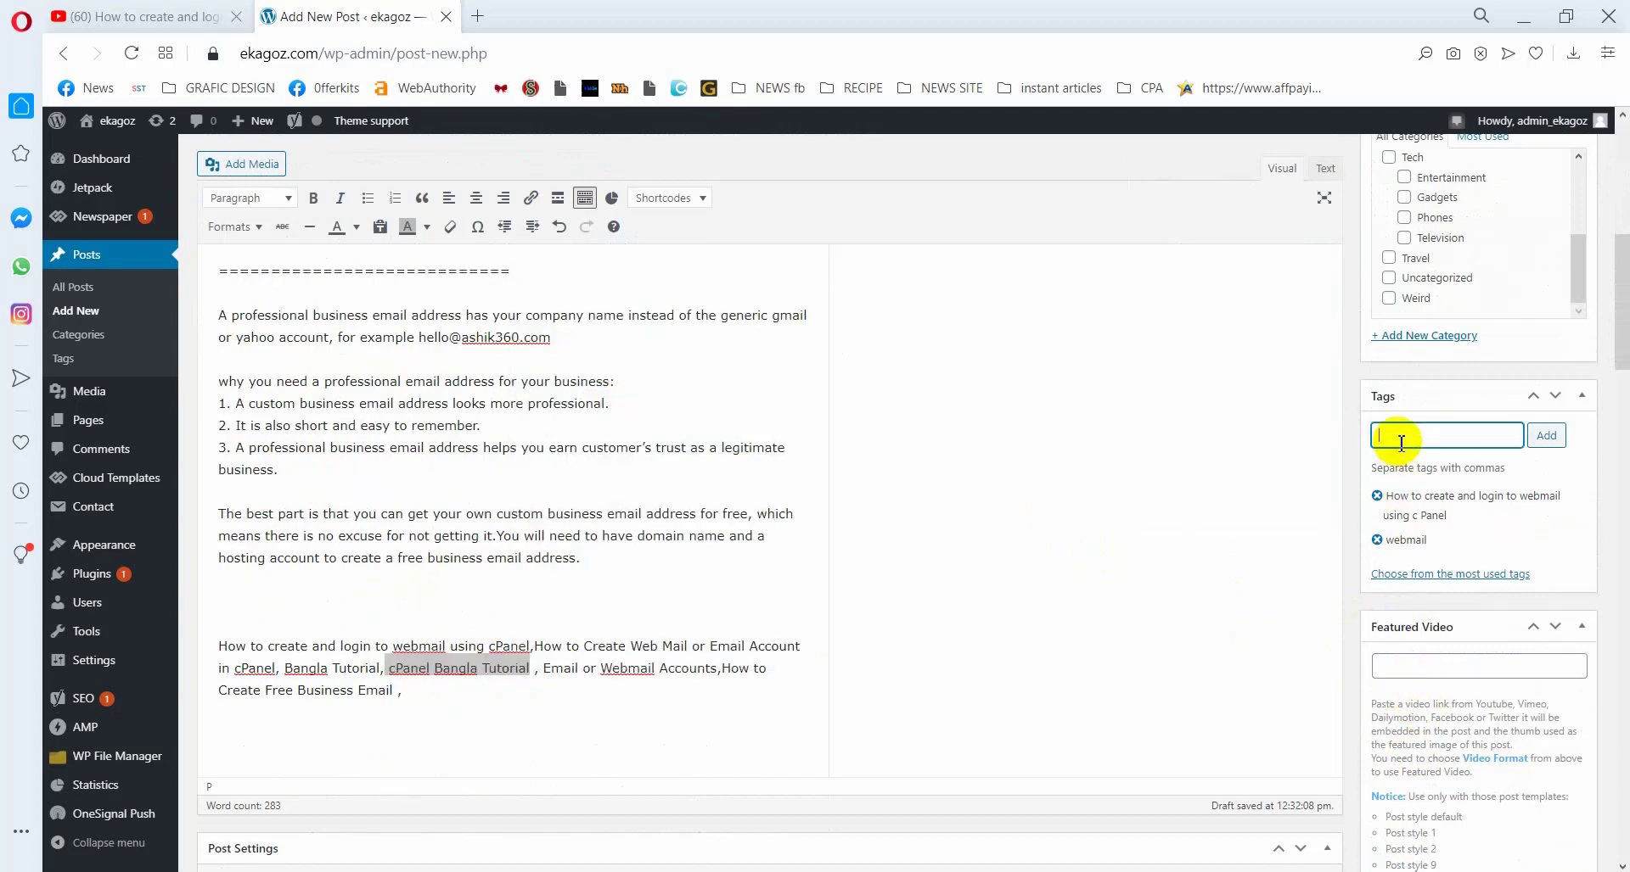
right_click(1399, 445)
click(1188, 613)
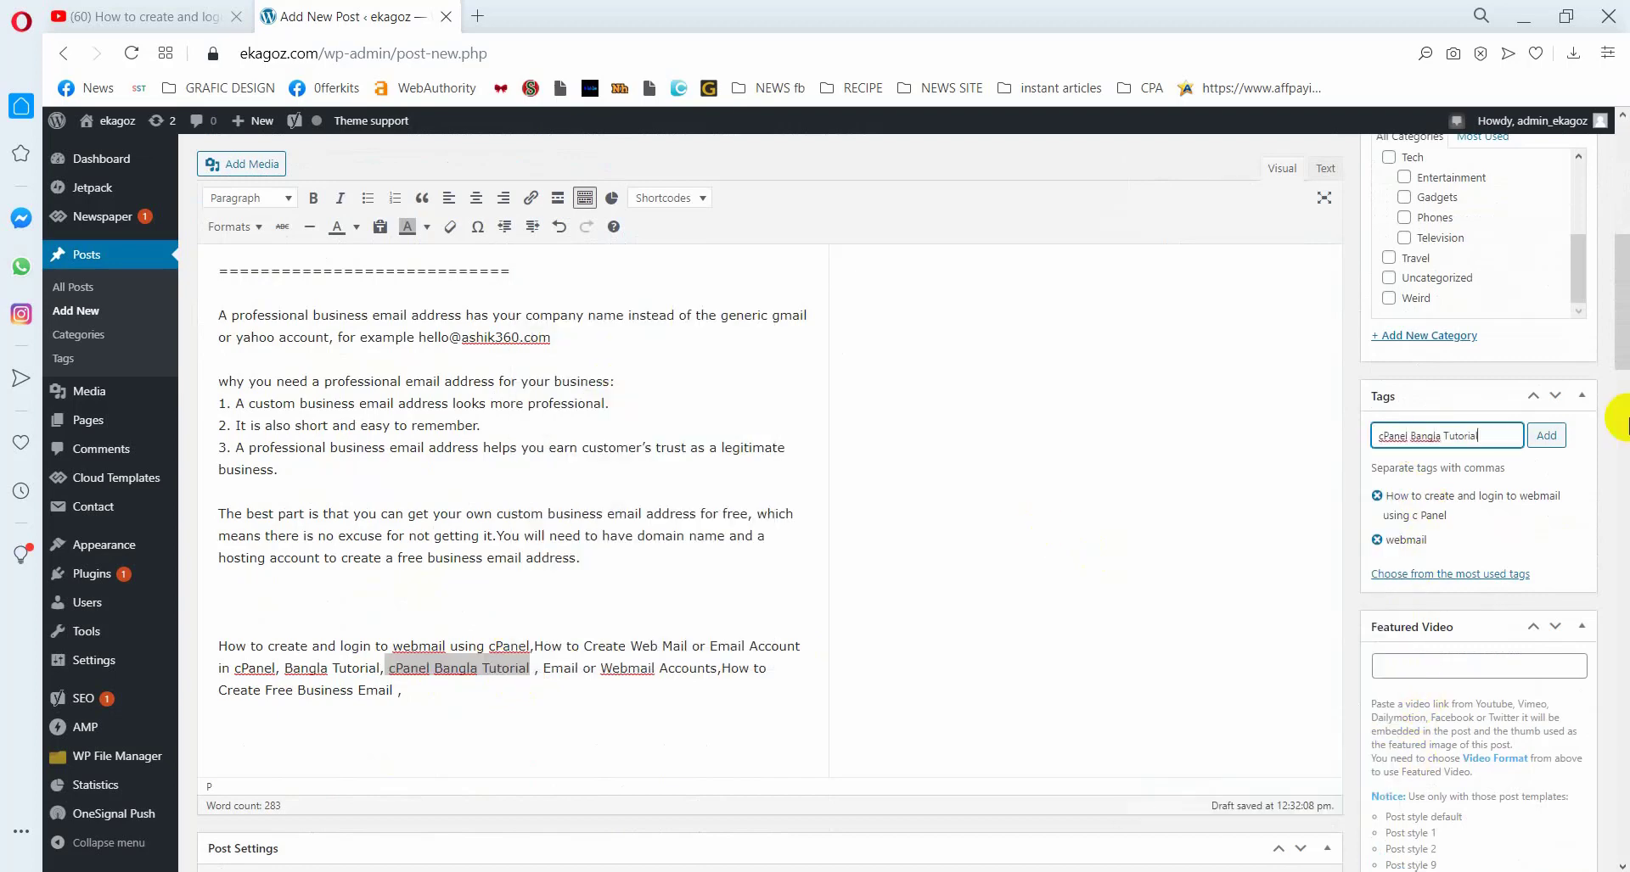
click(1543, 437)
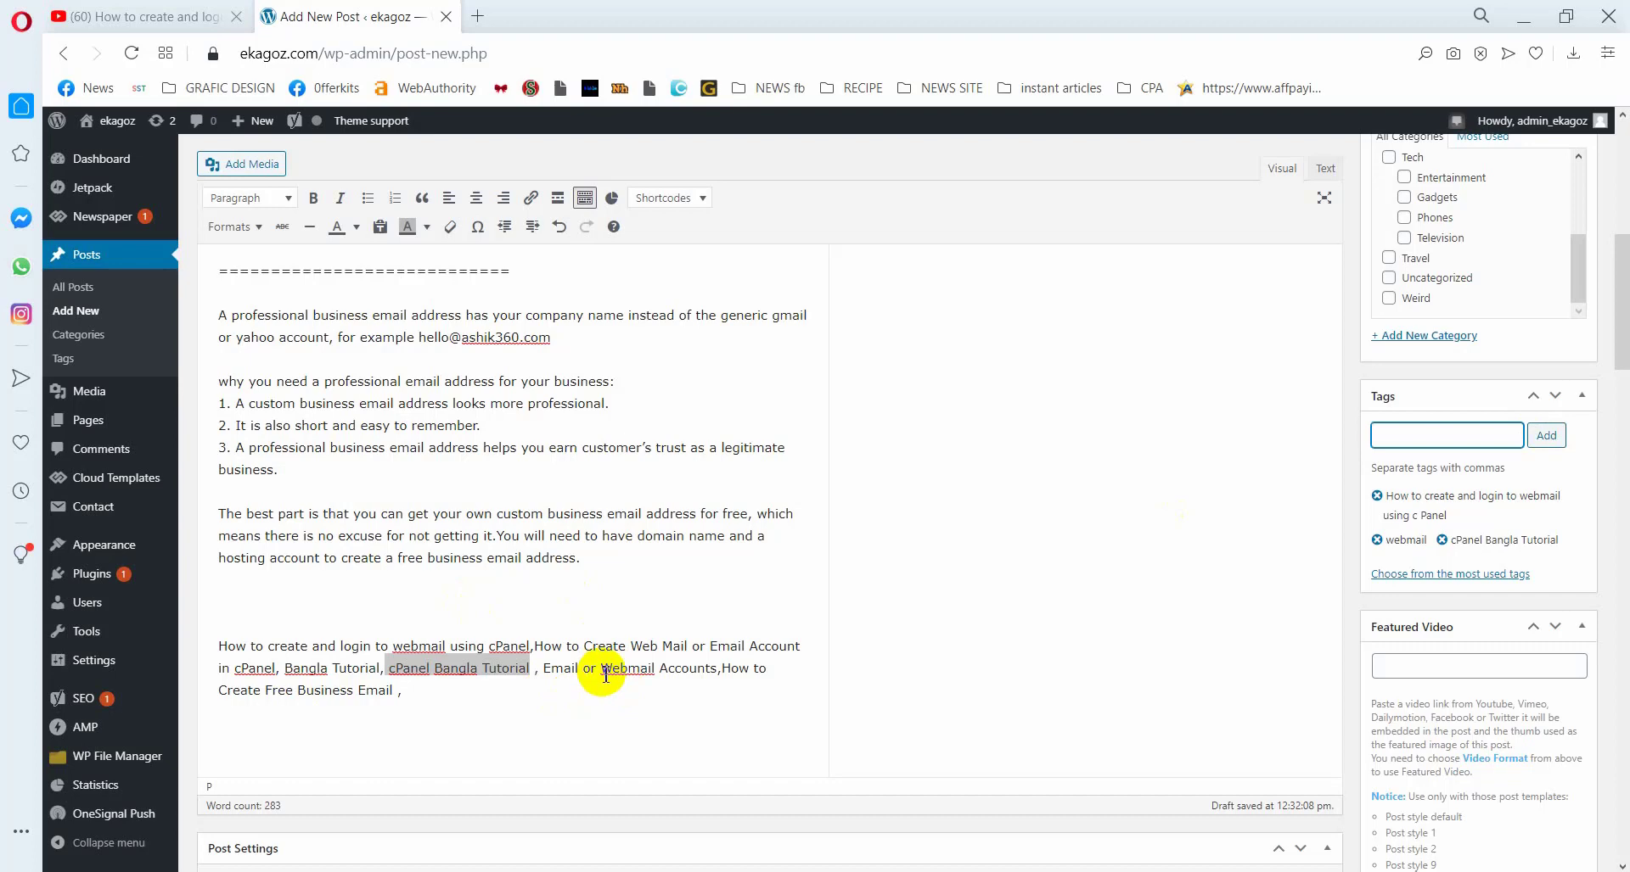
Copy "business email" from the body's first line and add it as a post tag
drag(602, 675, 656, 673)
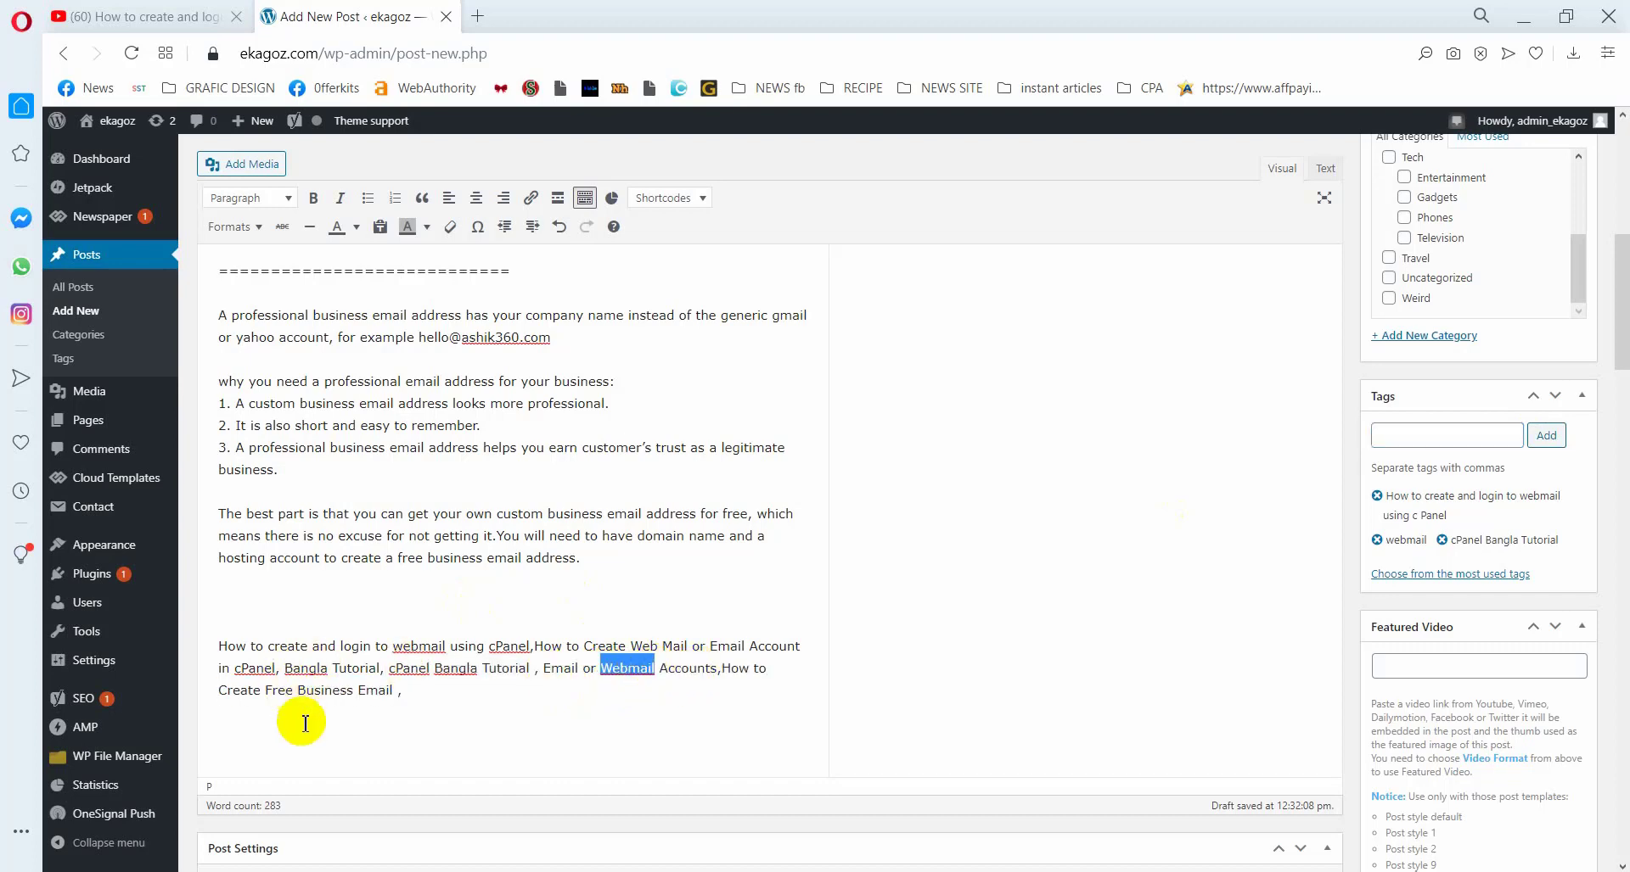
scroll(311, 705, up, 10)
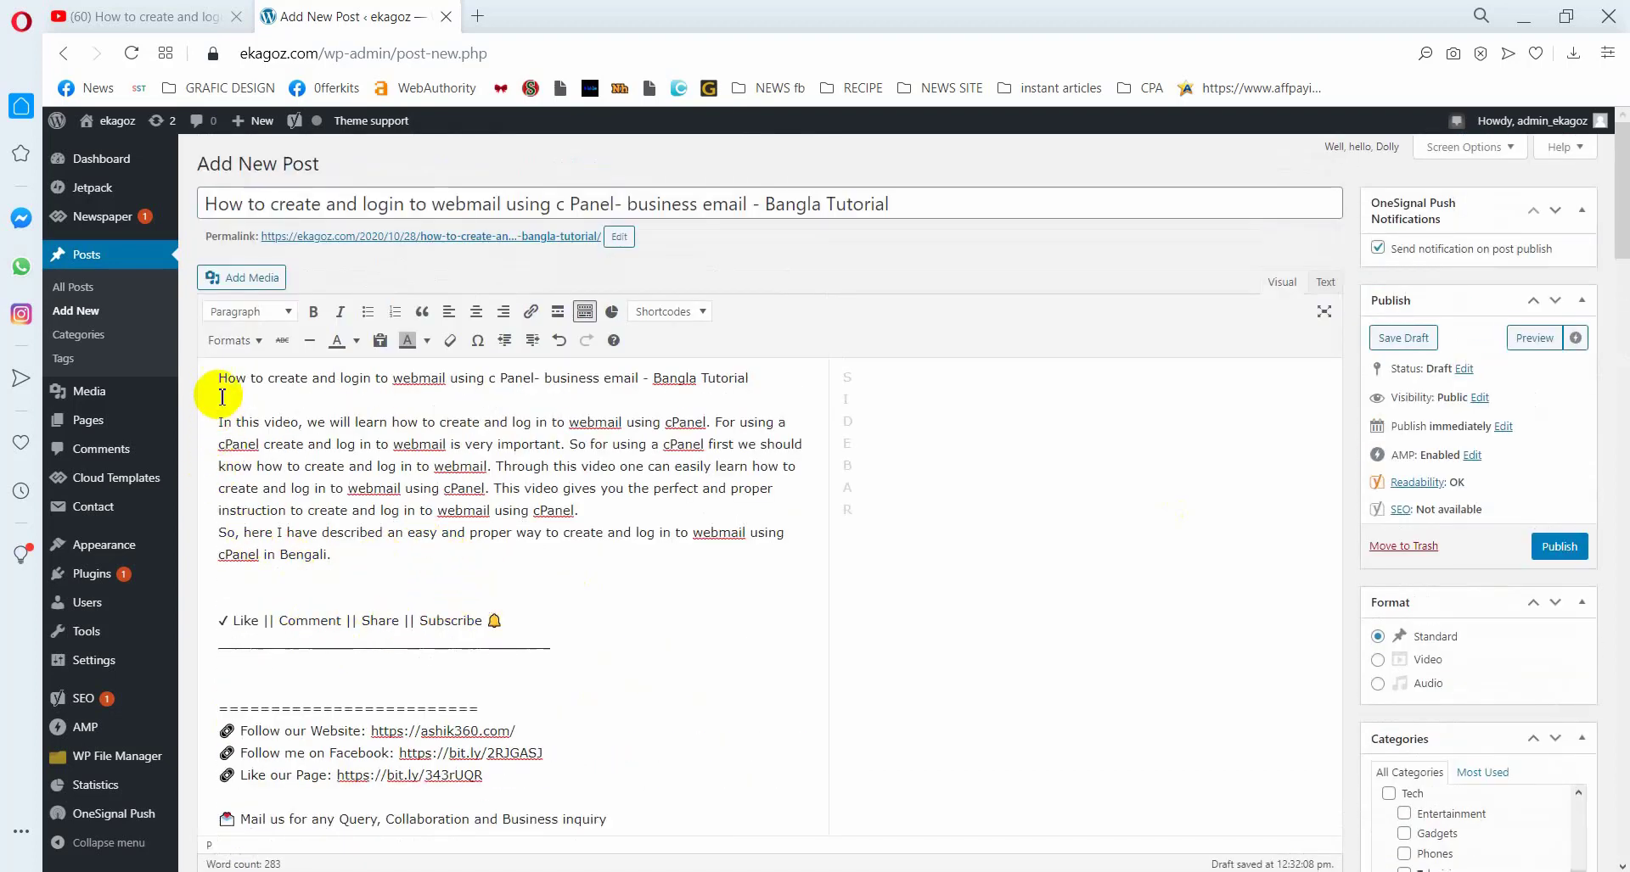
drag(544, 378, 638, 378)
right_click(557, 381)
click(766, 465)
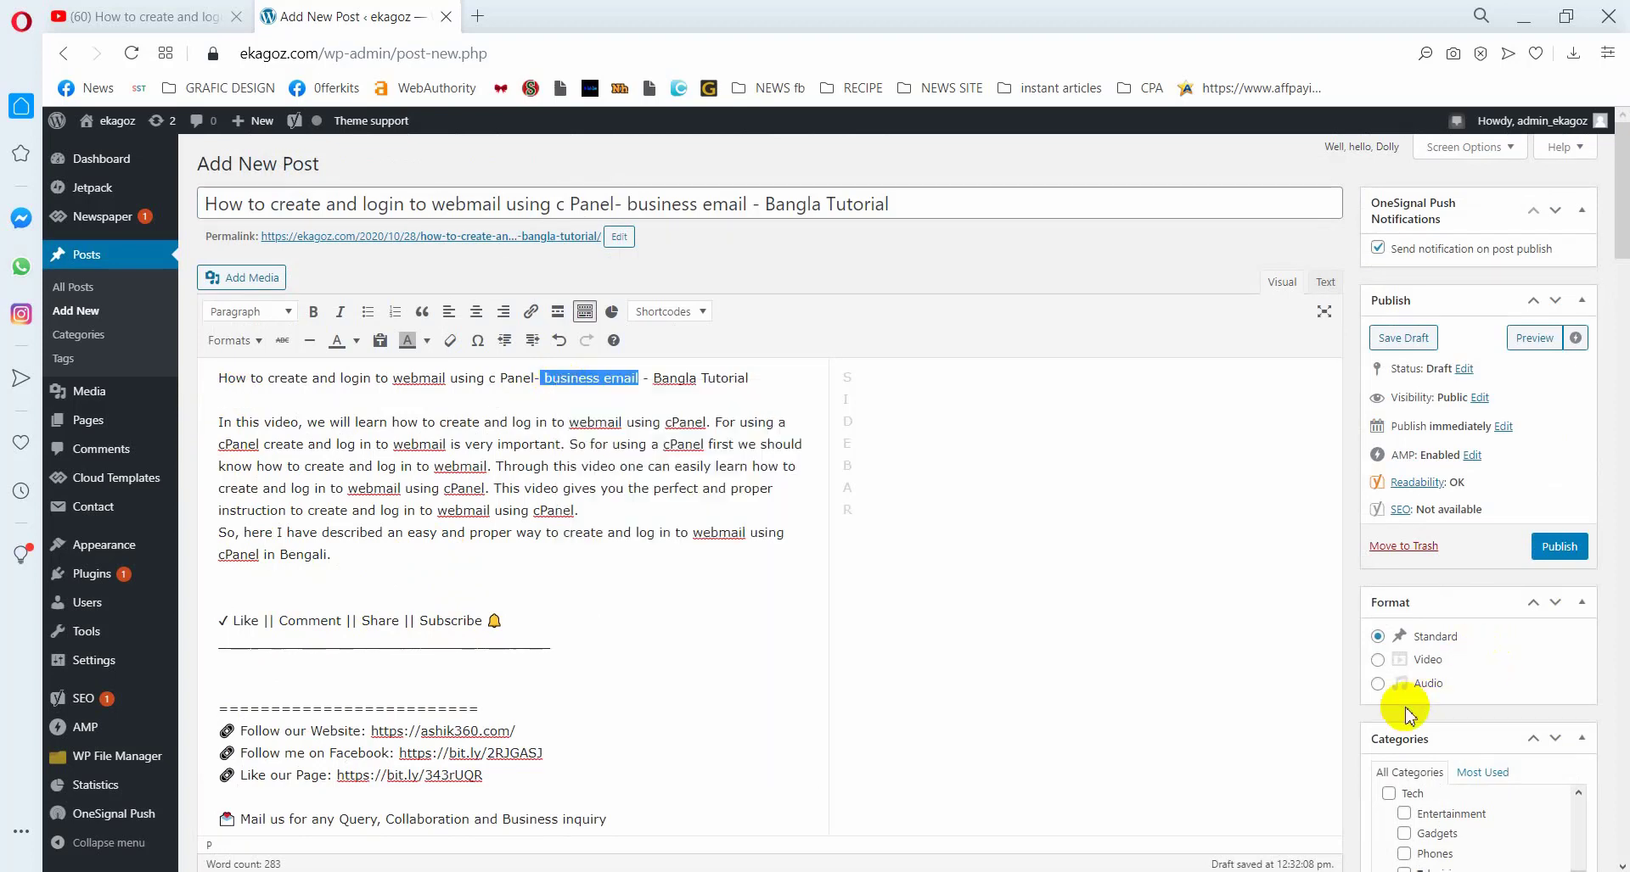
scroll(1443, 679, down, 5)
right_click(1429, 650)
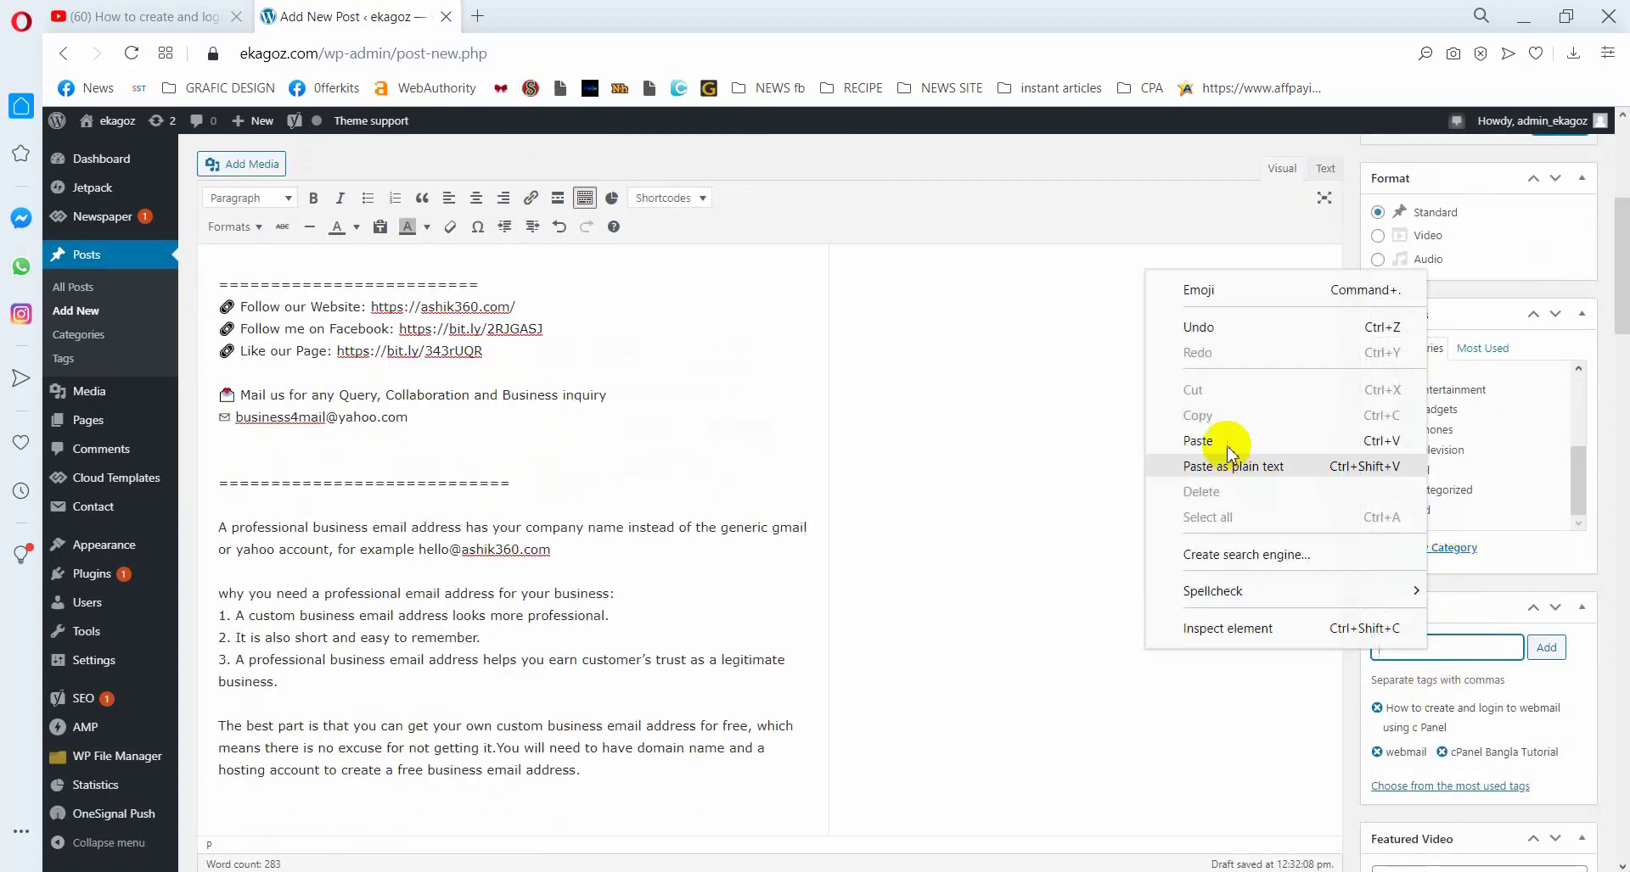
click(1358, 466)
click(1545, 647)
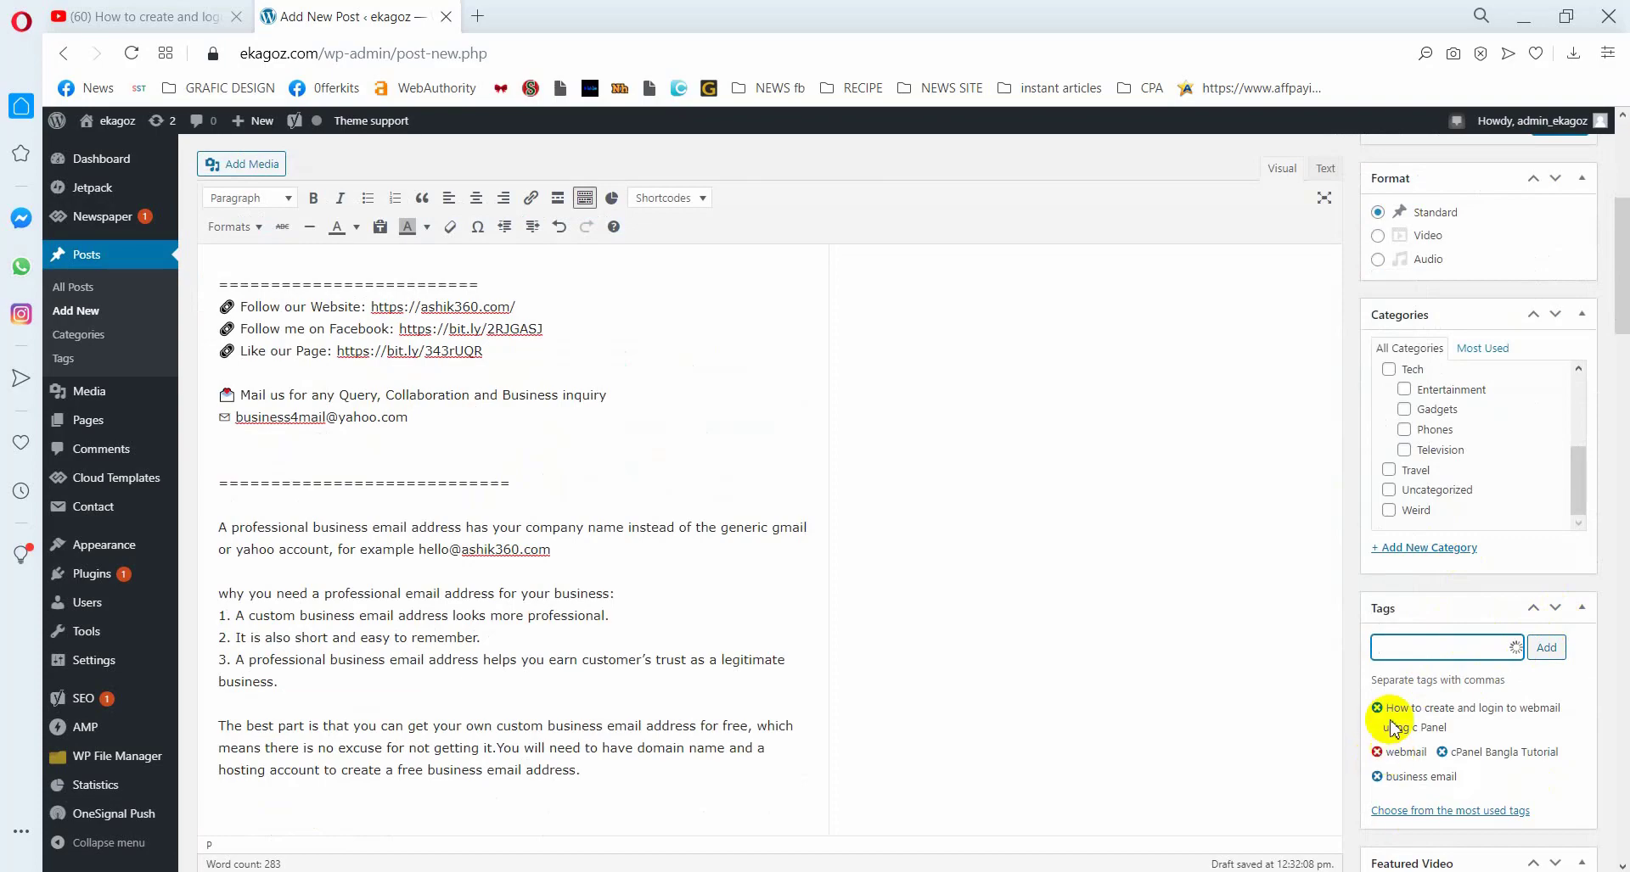
scroll(309, 491, up, 5)
scroll(430, 684, down, 9)
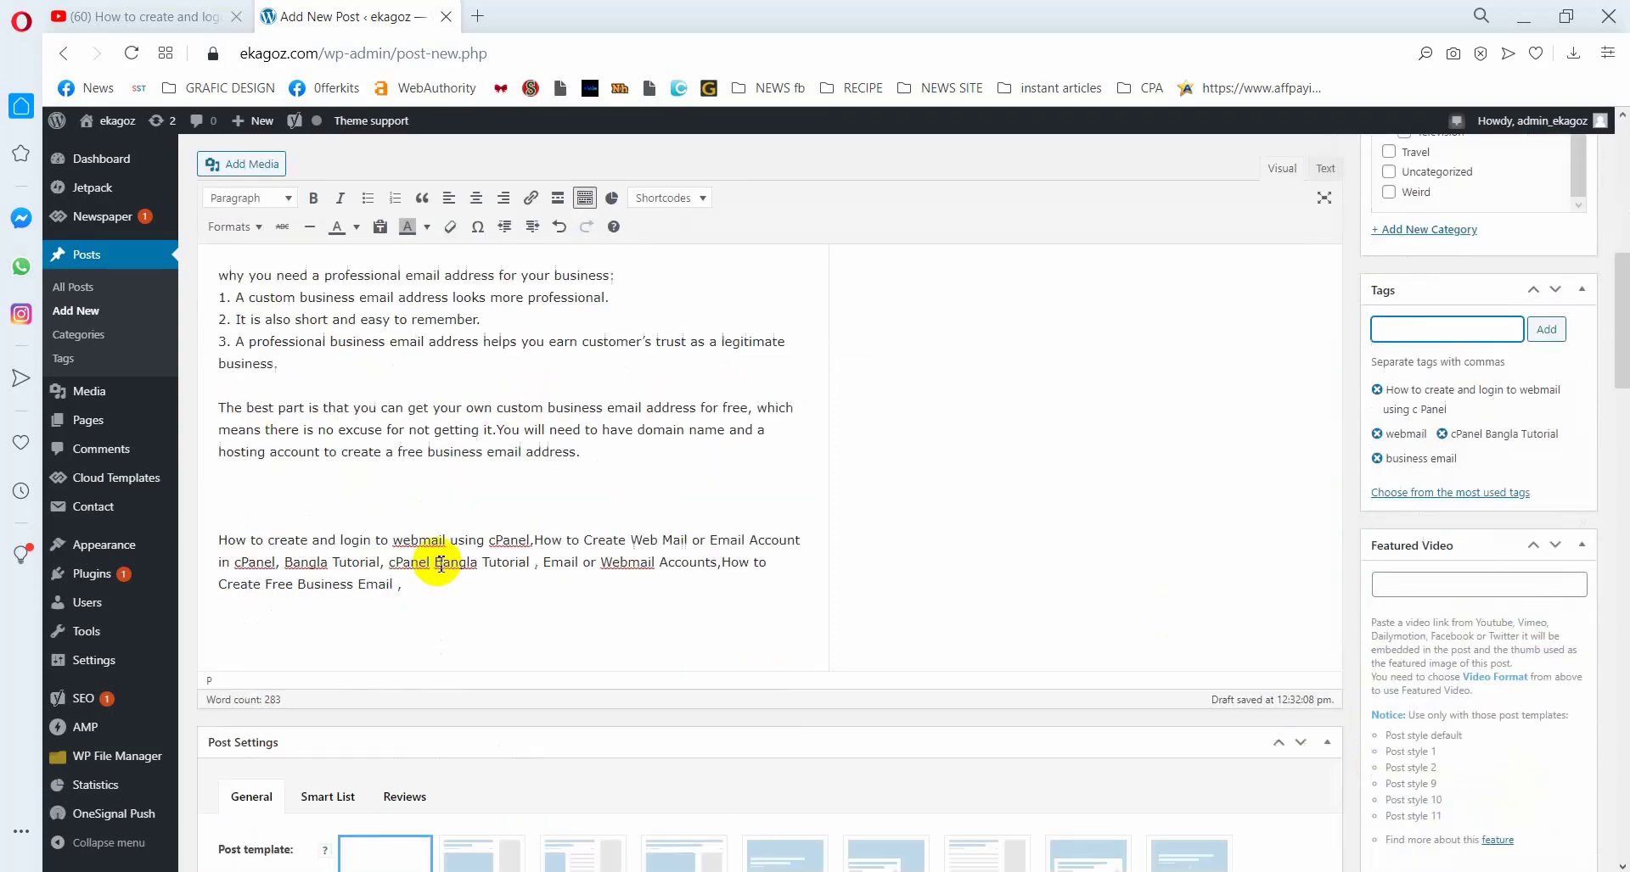
scroll(444, 673, up, 9)
scroll(459, 575, down, 20)
scroll(459, 574, down, 10)
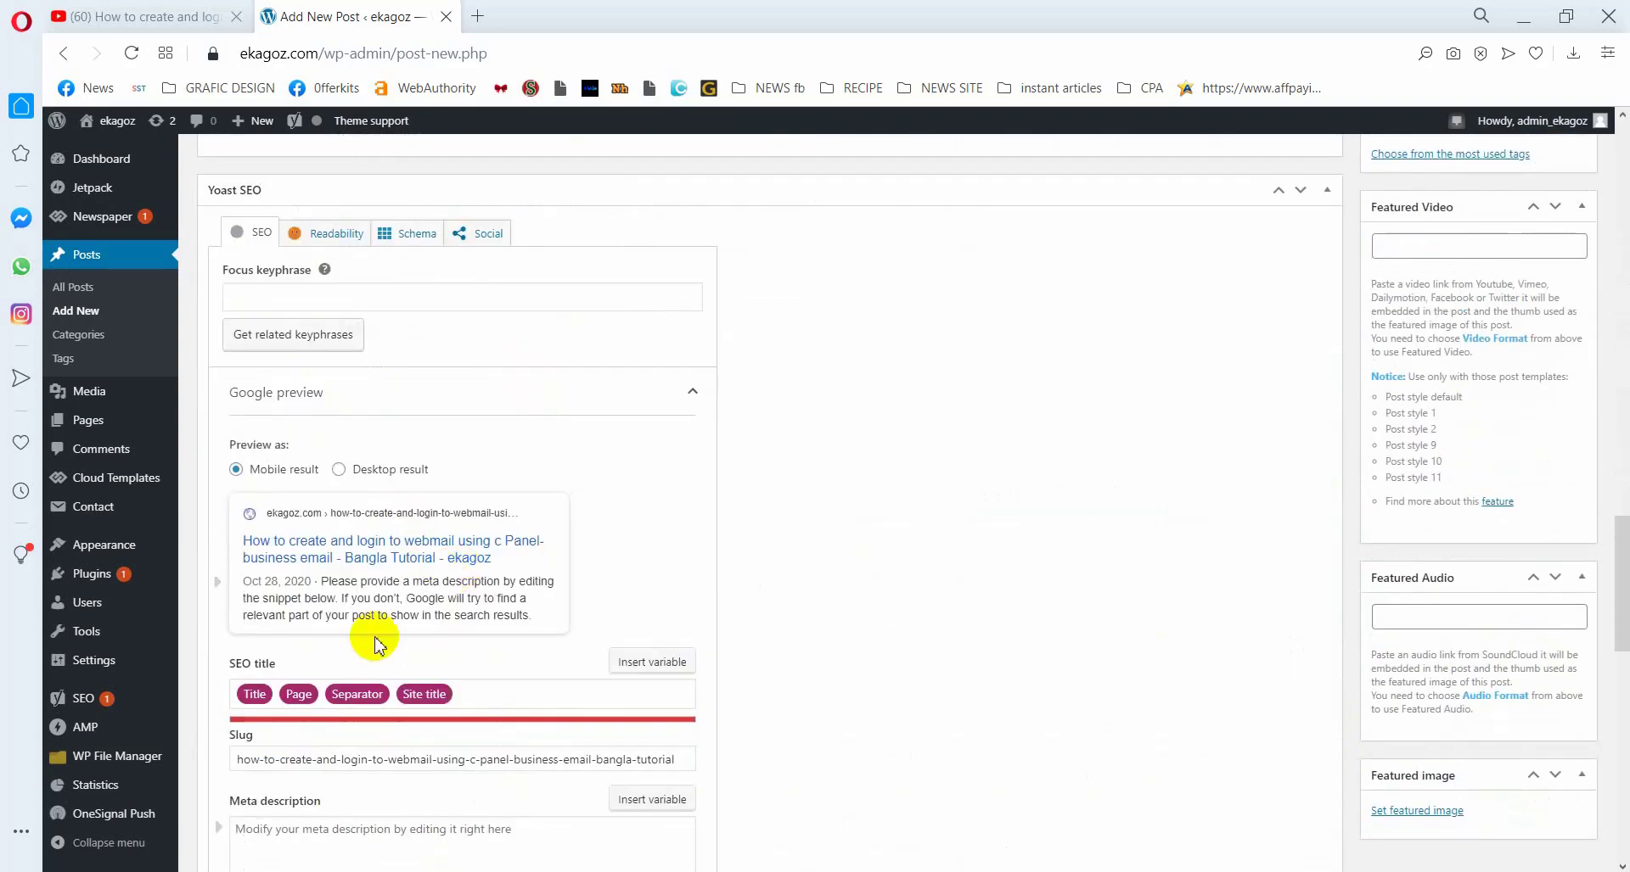
Format the body's first line, "How to create and login to webmail using c Panel- business email - Bangla Tutorial", as bold Heading 4
scroll(386, 622, up, 20)
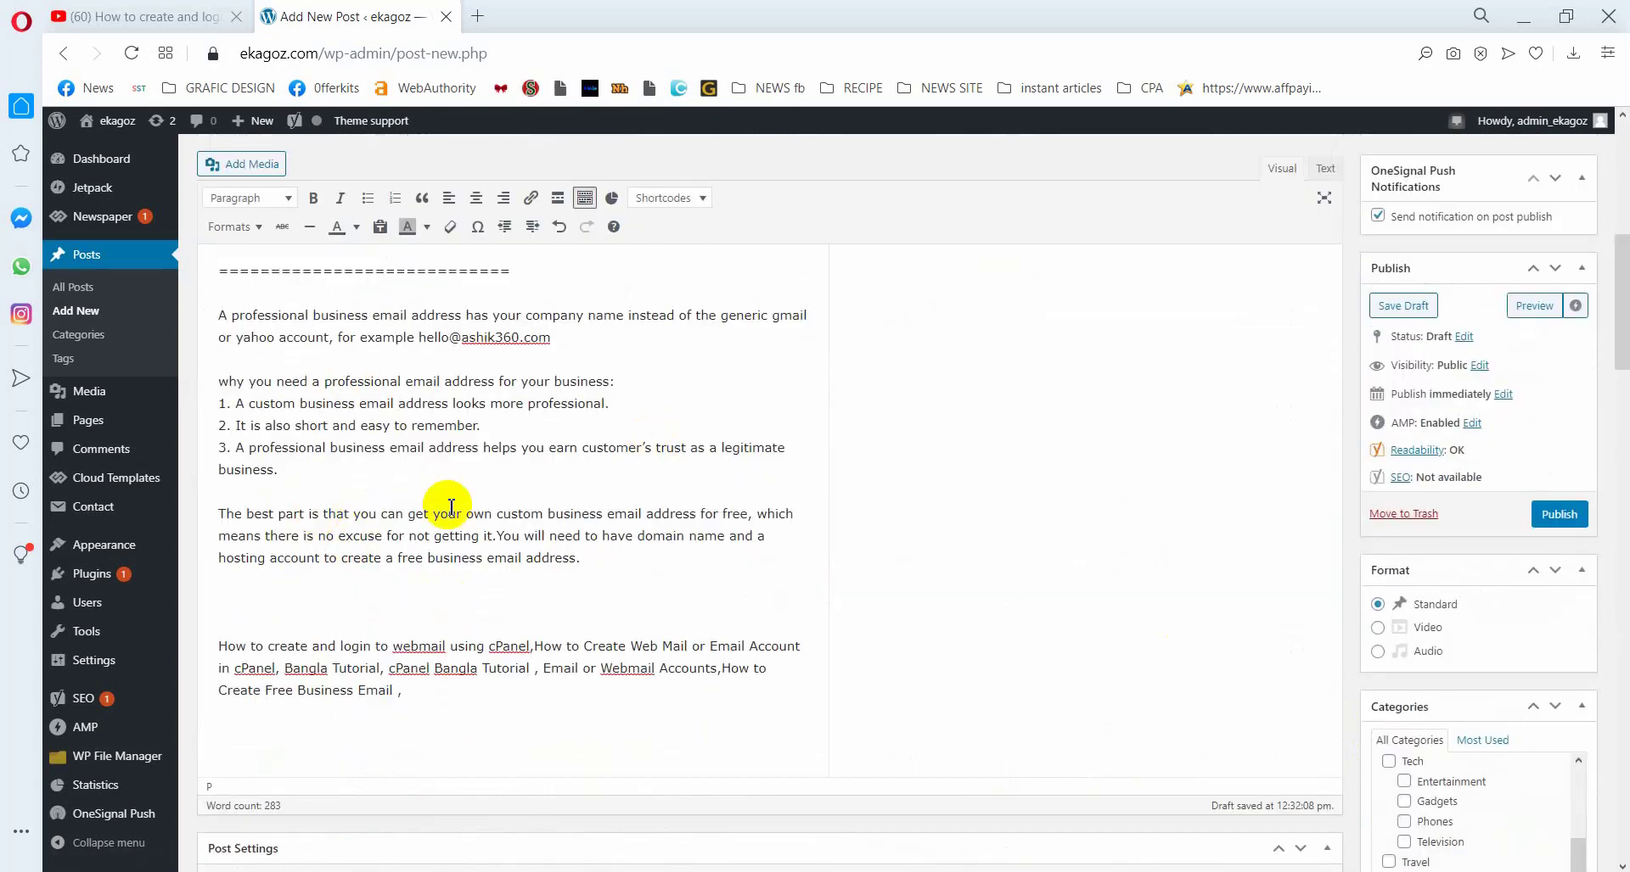
scroll(444, 509, up, 5)
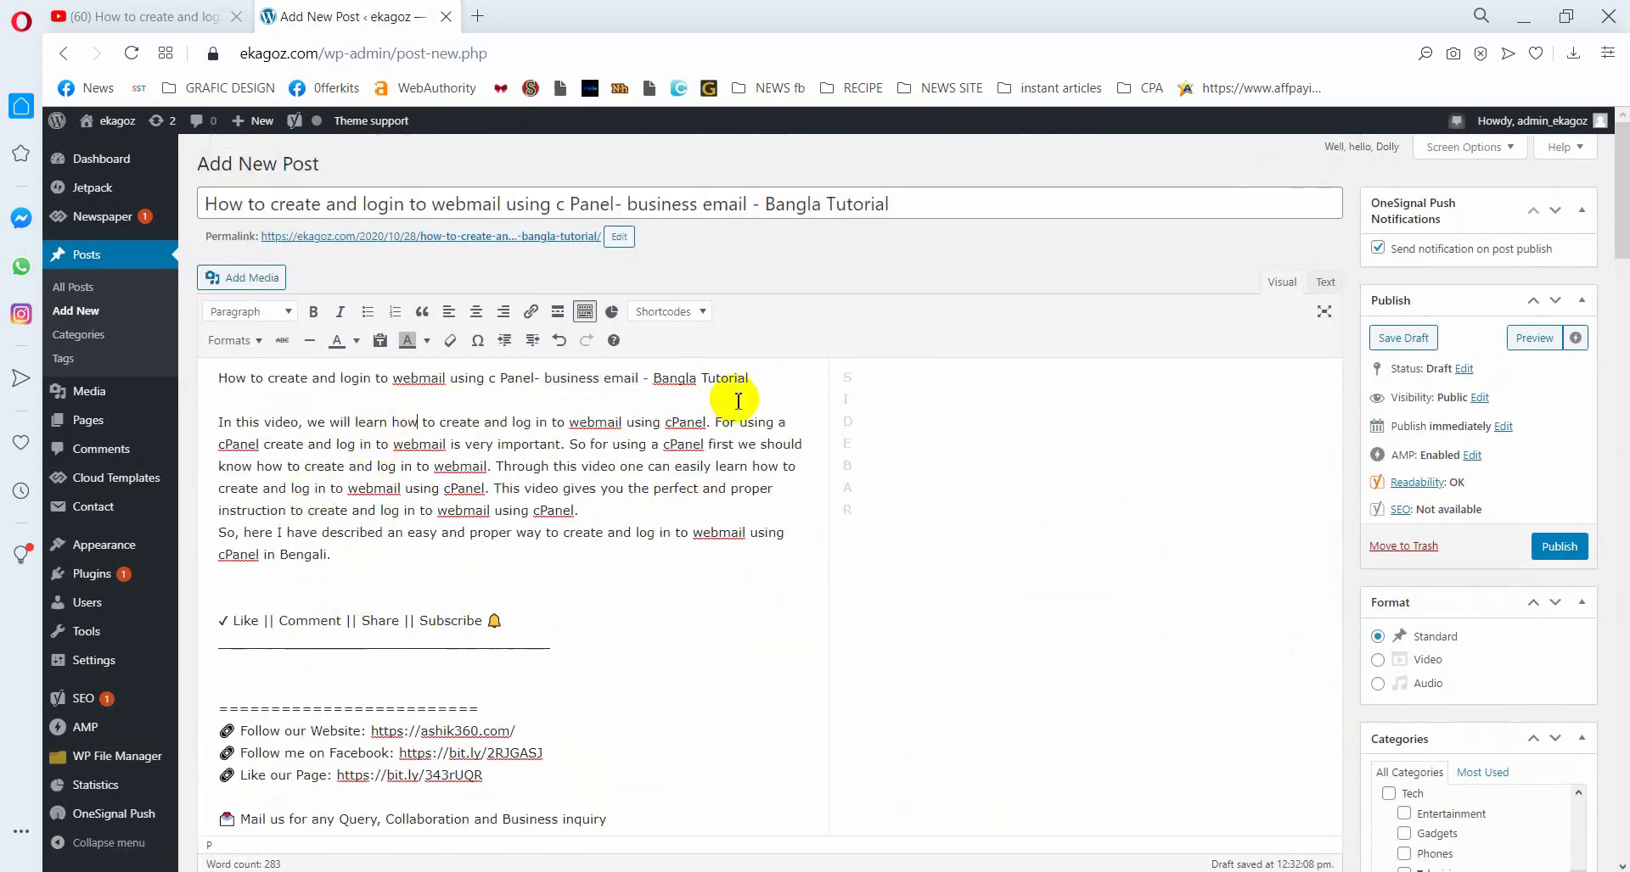
click(766, 379)
drag(765, 379, 235, 363)
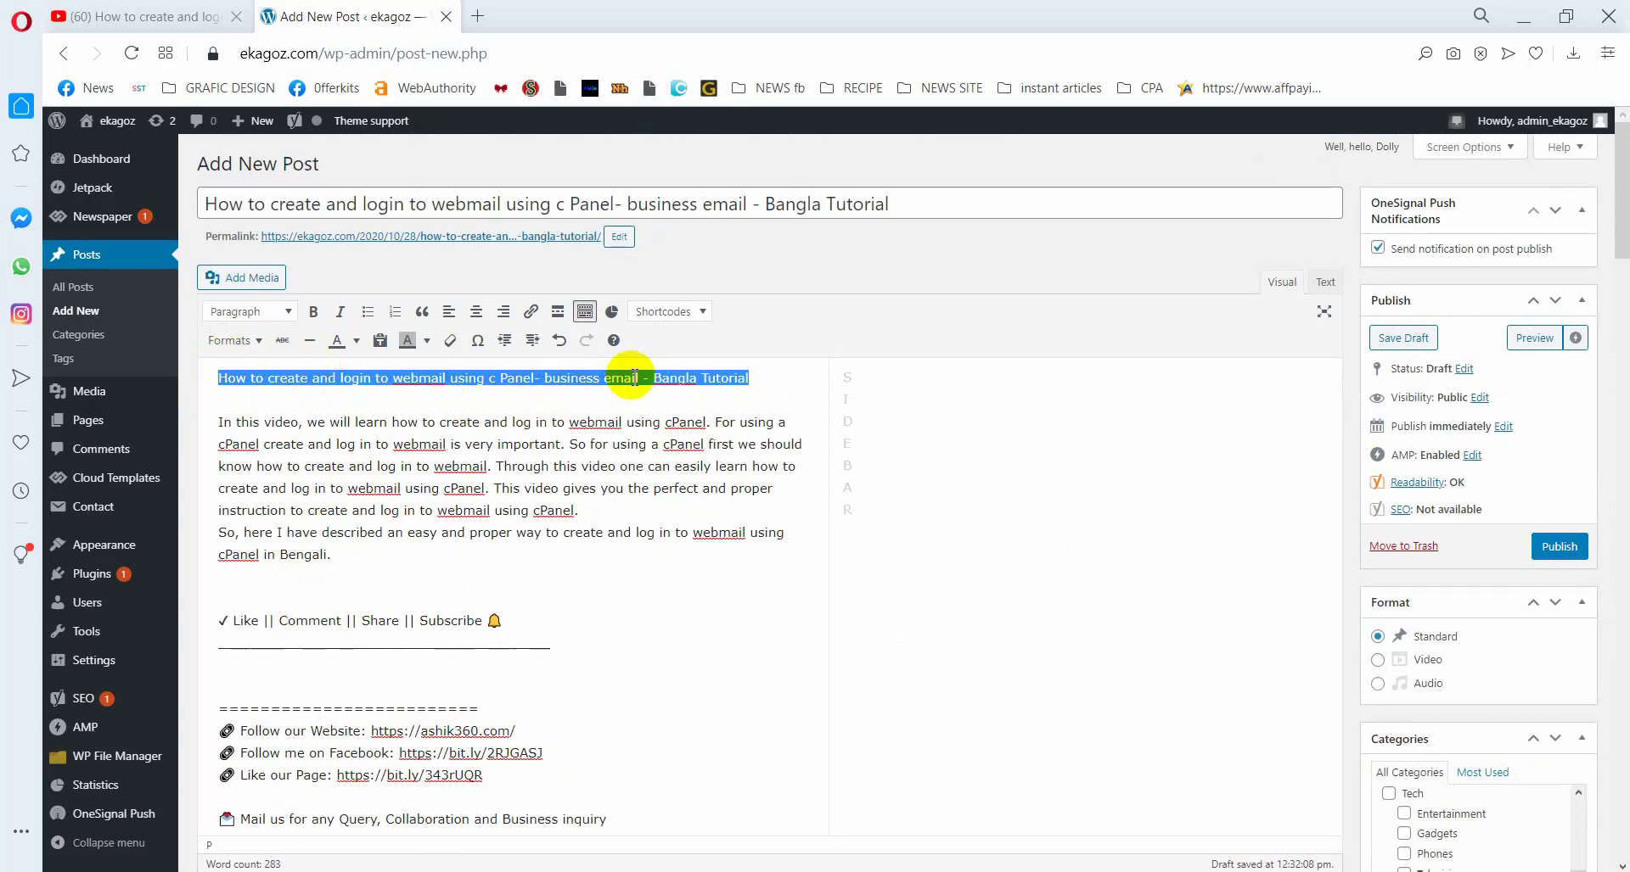
click(287, 312)
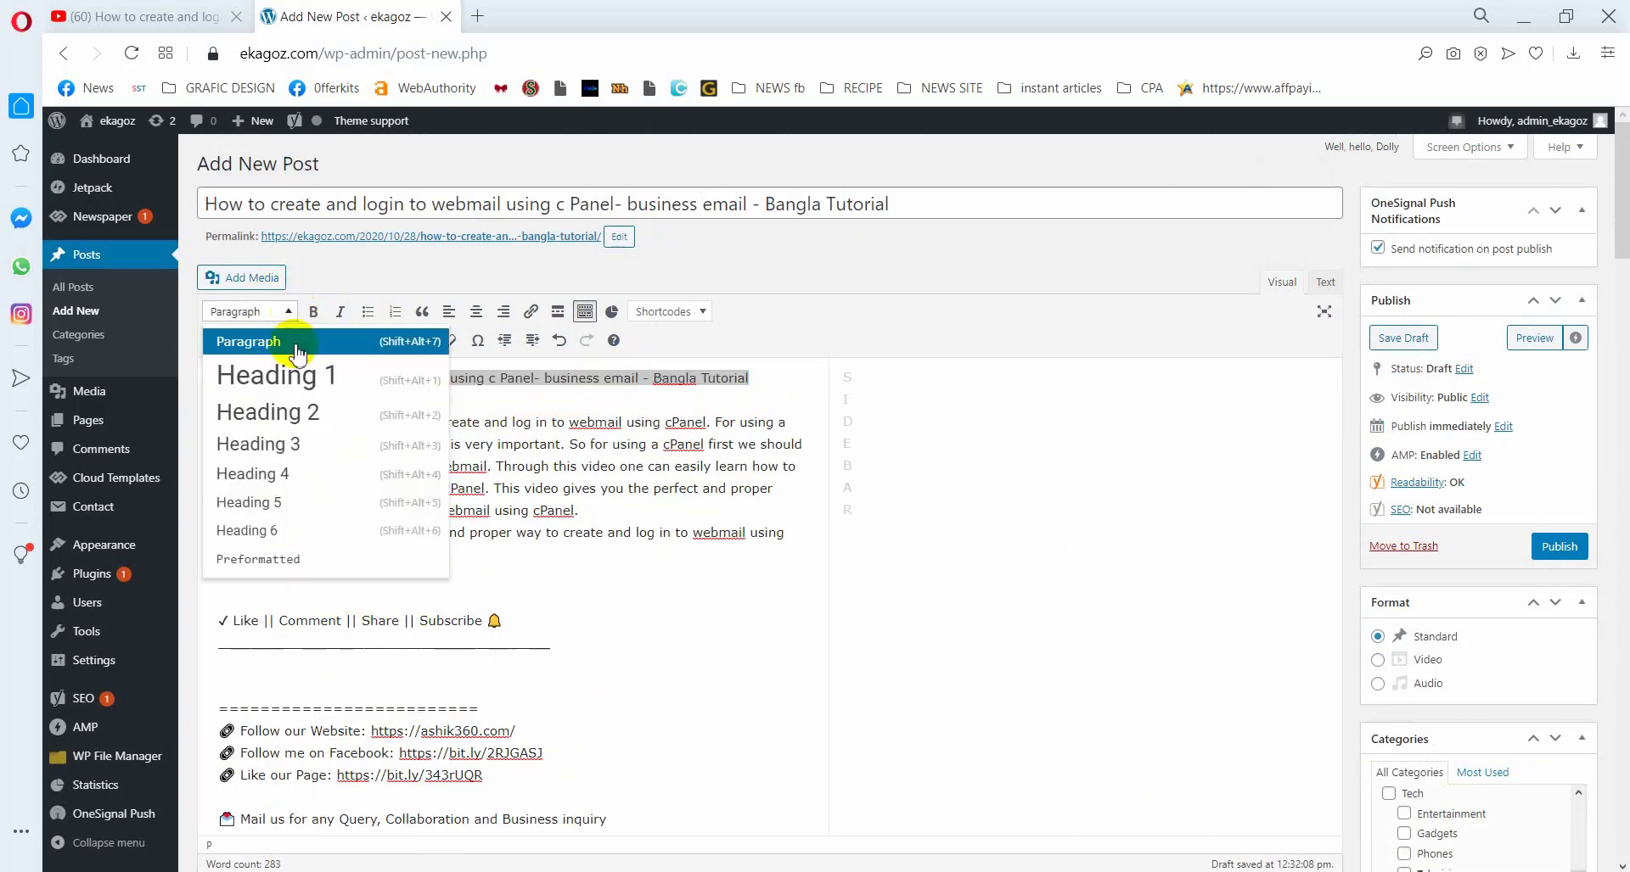
click(297, 484)
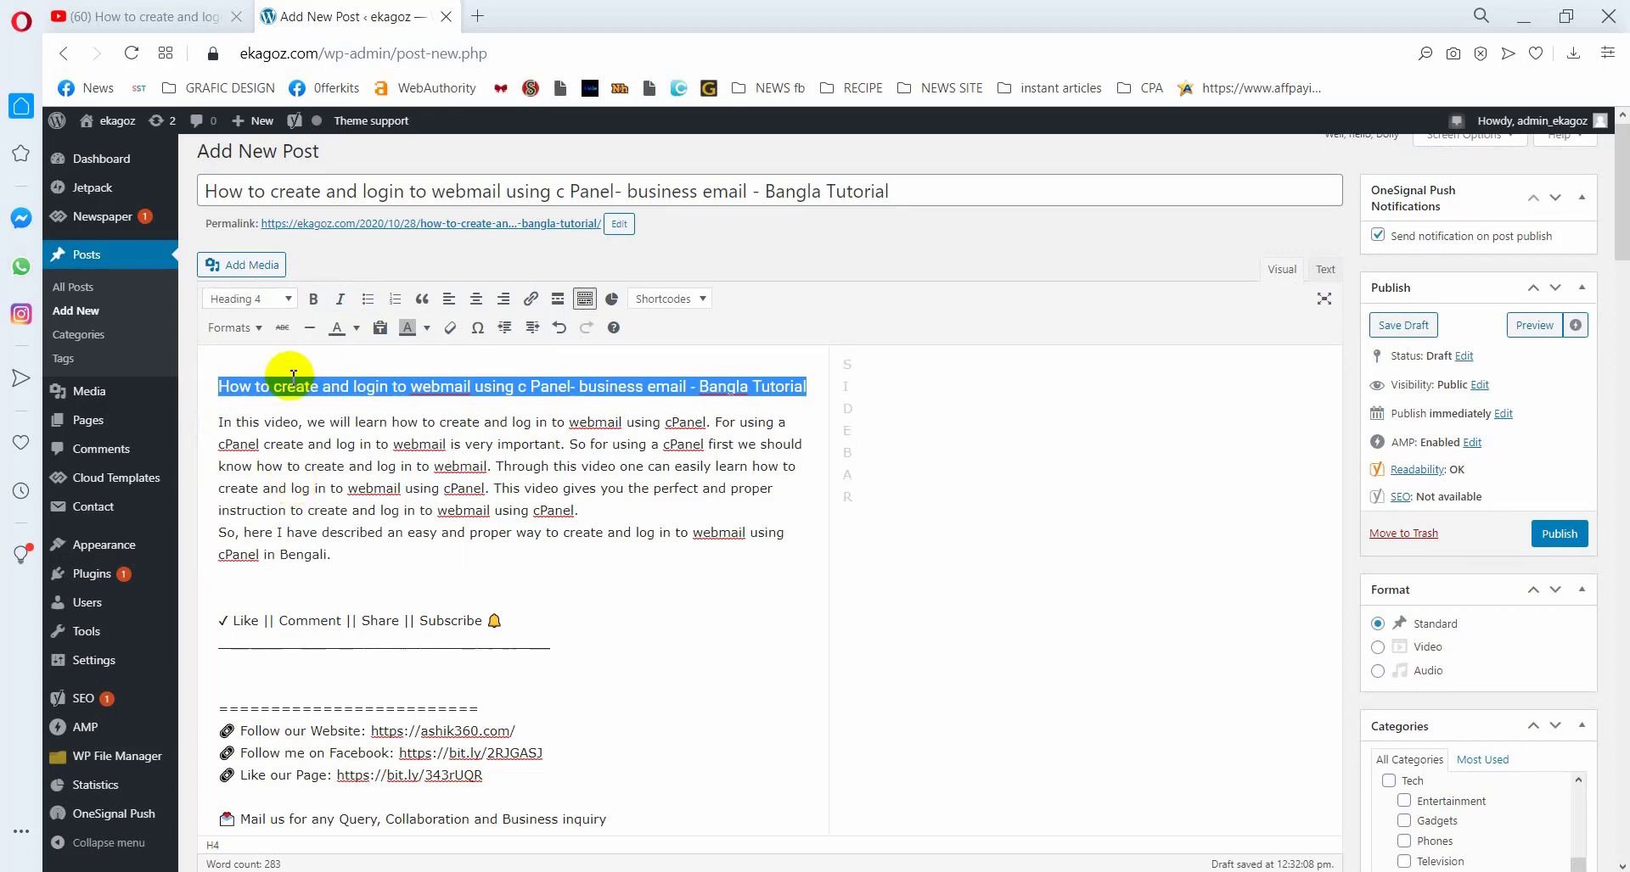
click(313, 299)
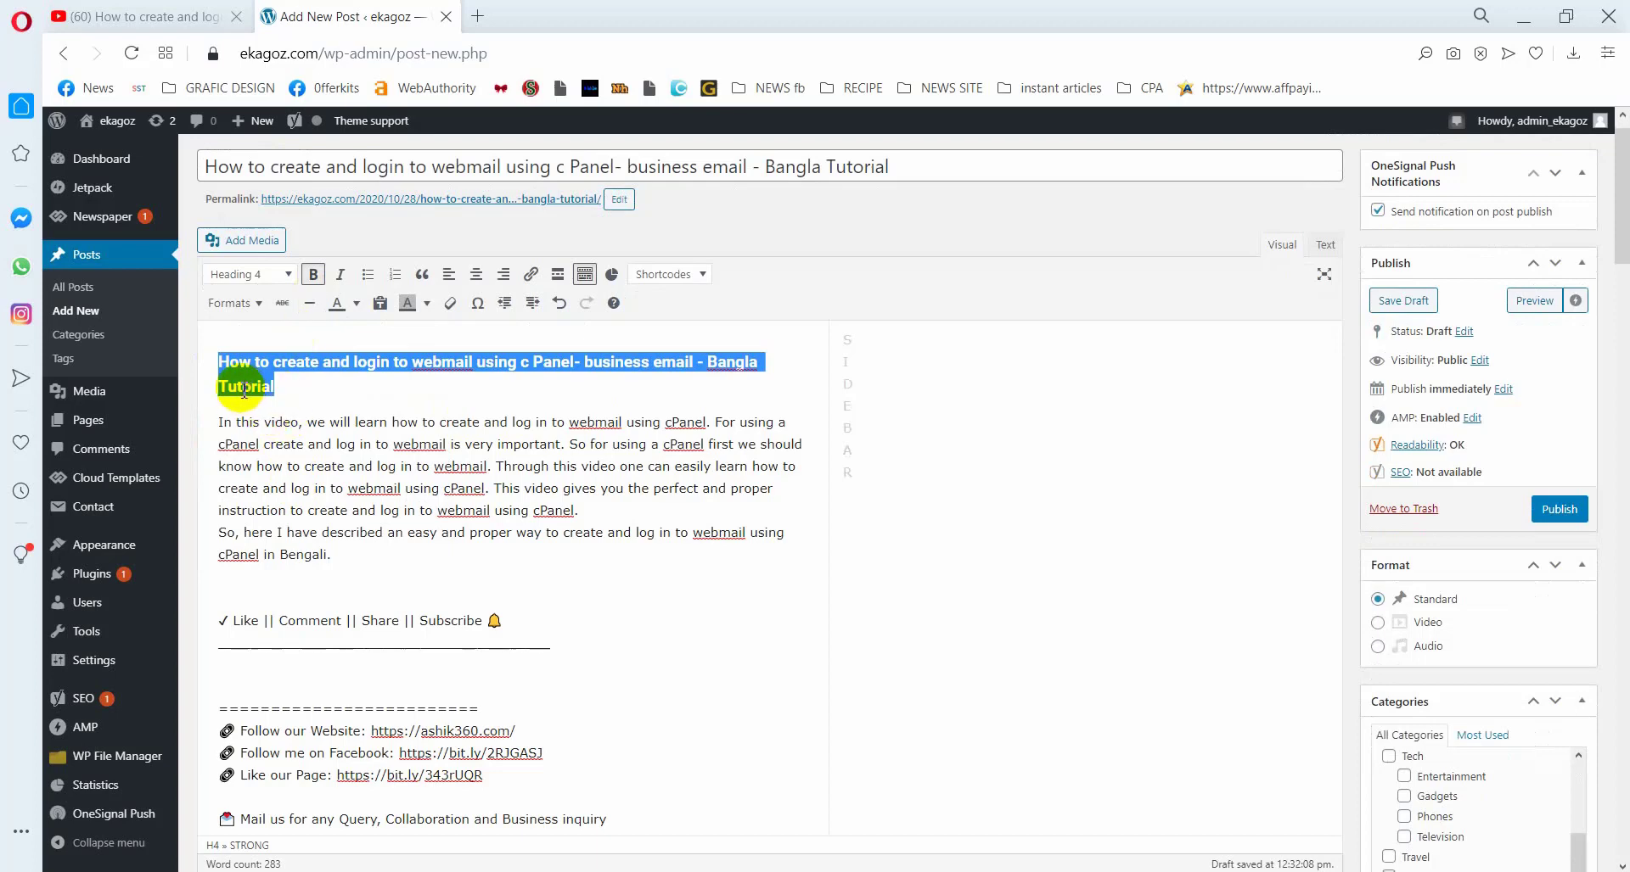
Center the heading at the start of the post body and color its text green
click(476, 274)
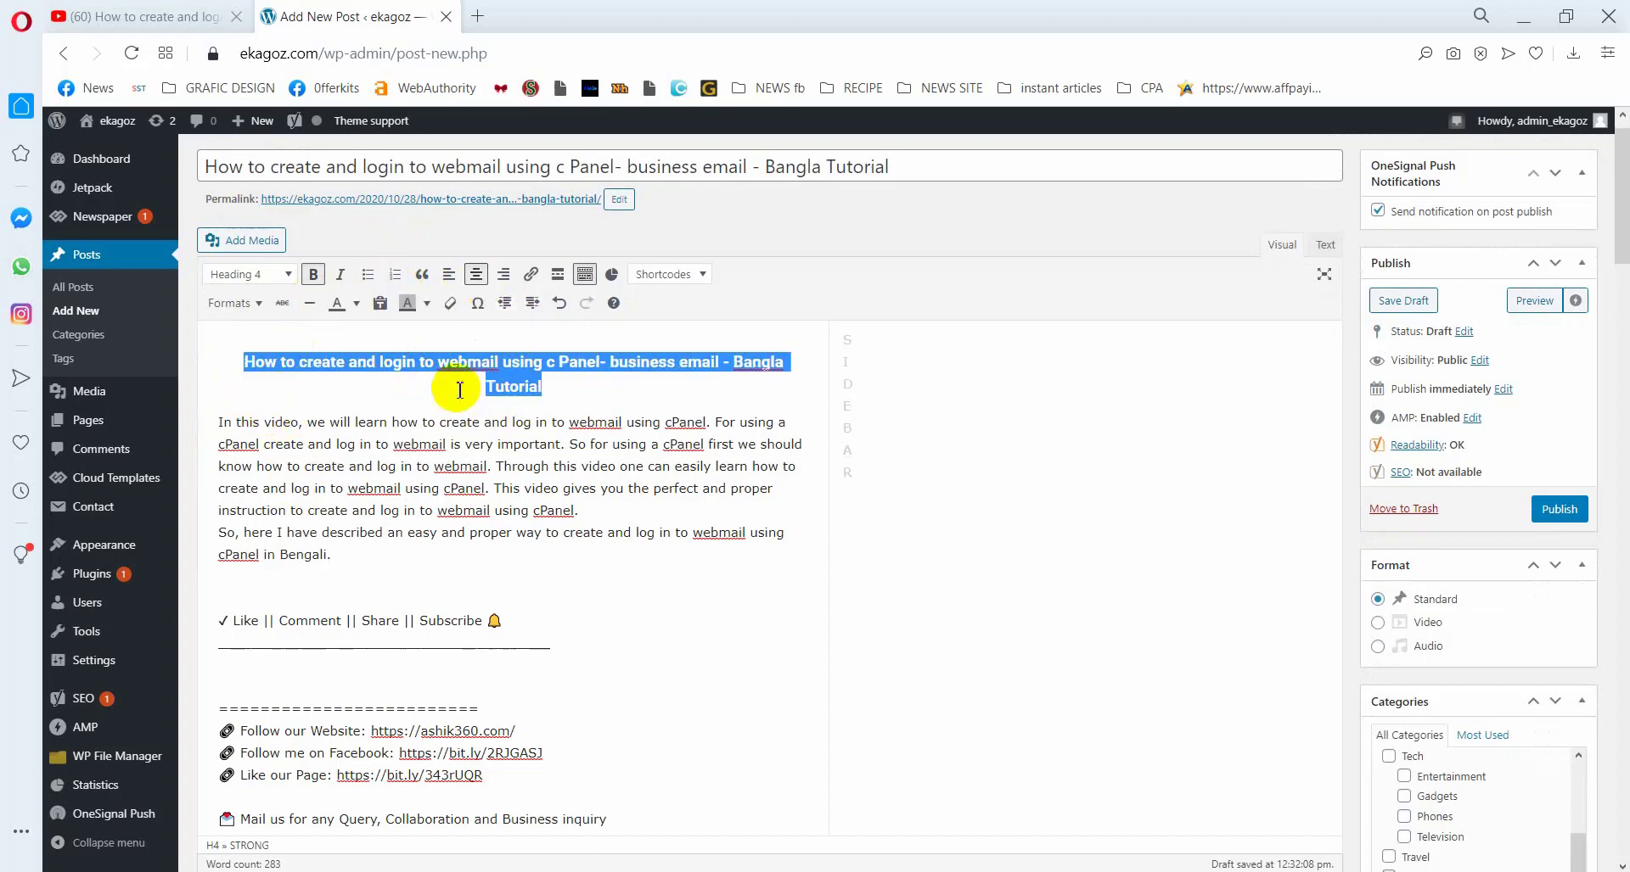
click(357, 304)
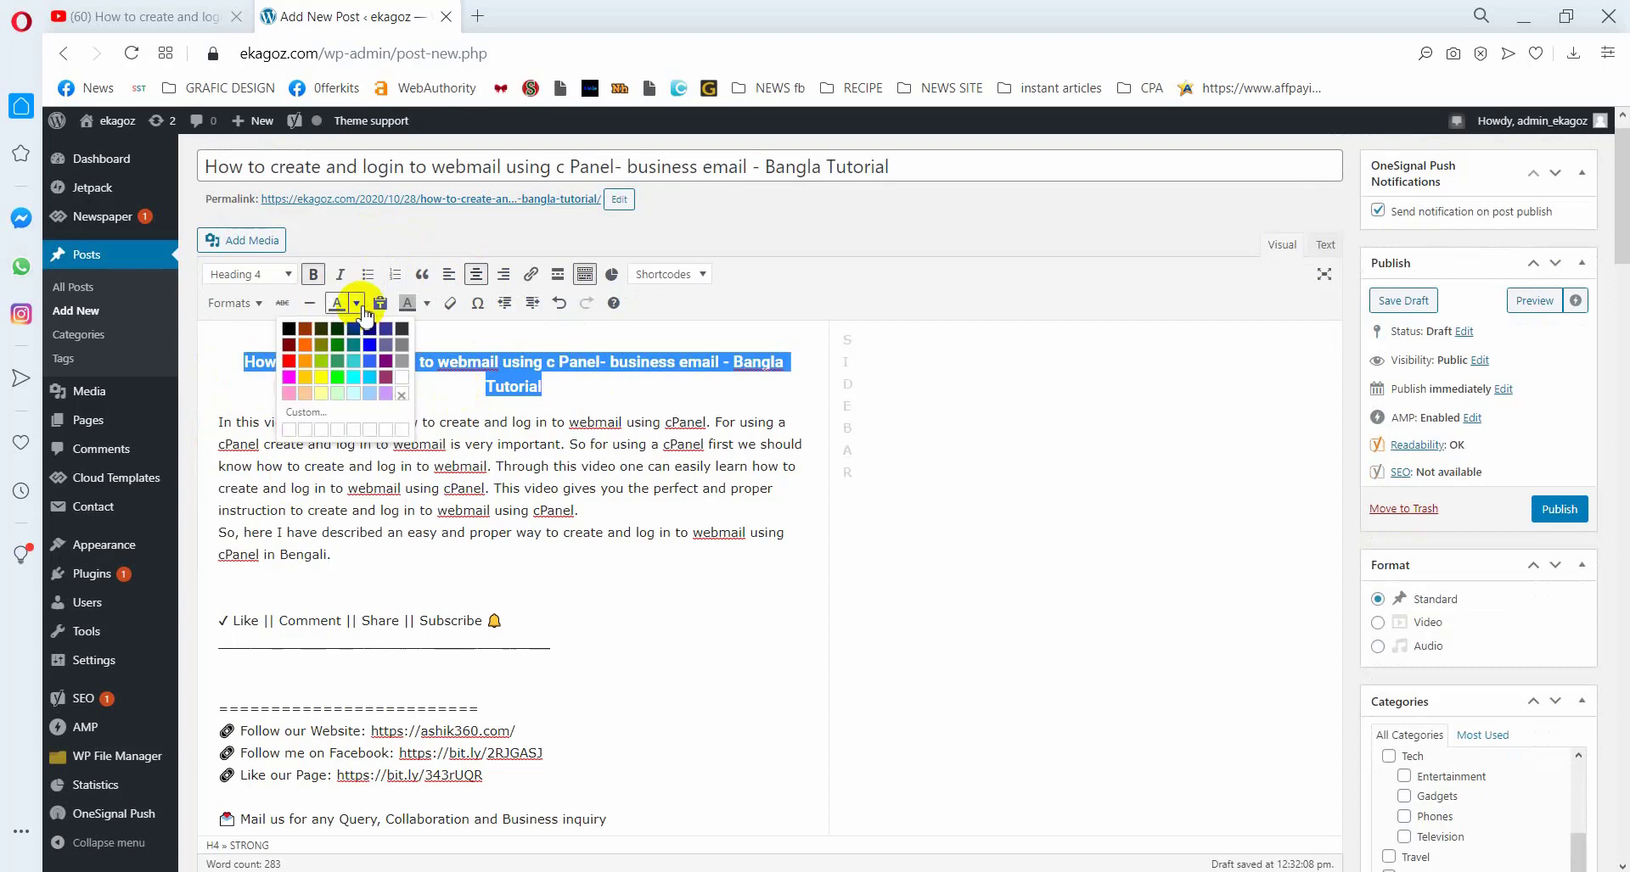
click(340, 362)
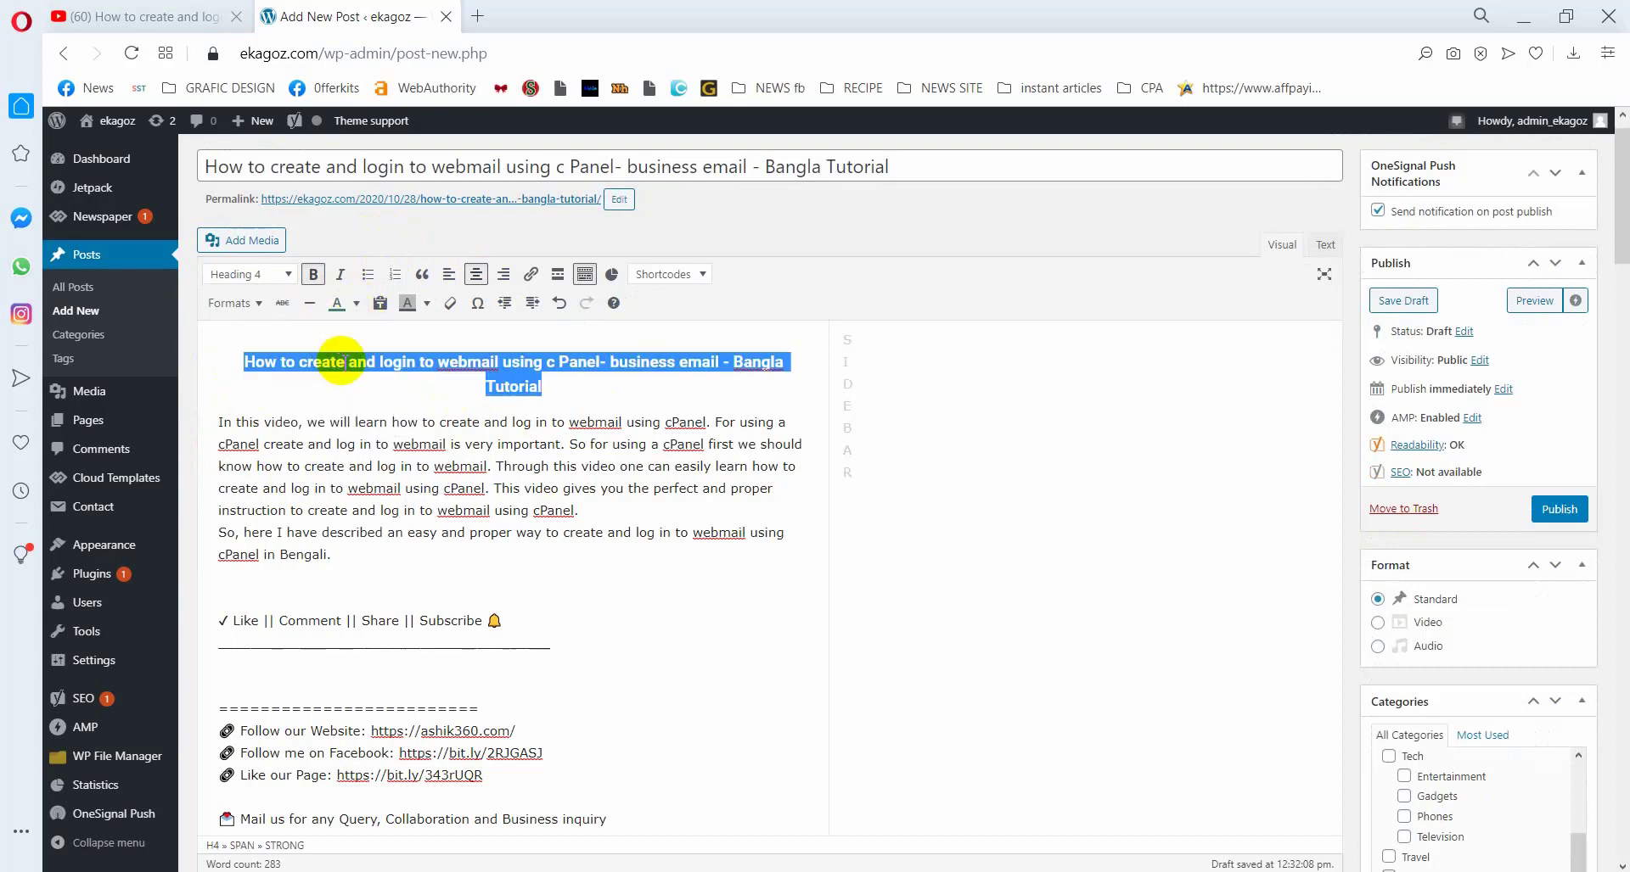
click(373, 381)
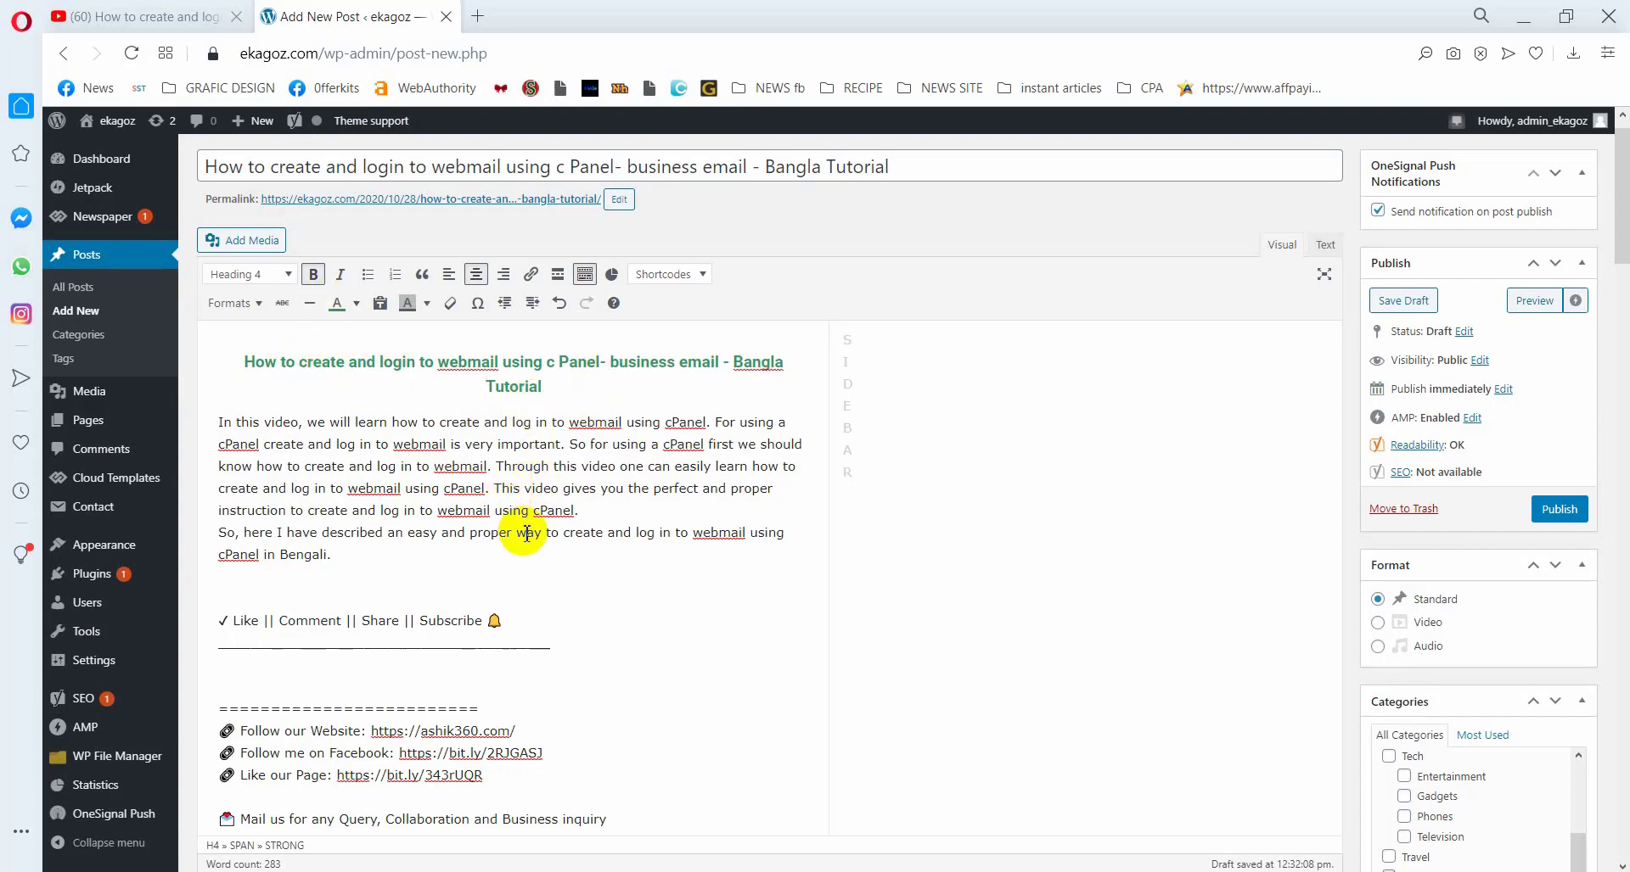
Copy "webmail" from the post title and set it as the Yoast SEO focus keyphrase
scroll(636, 585, down, 6)
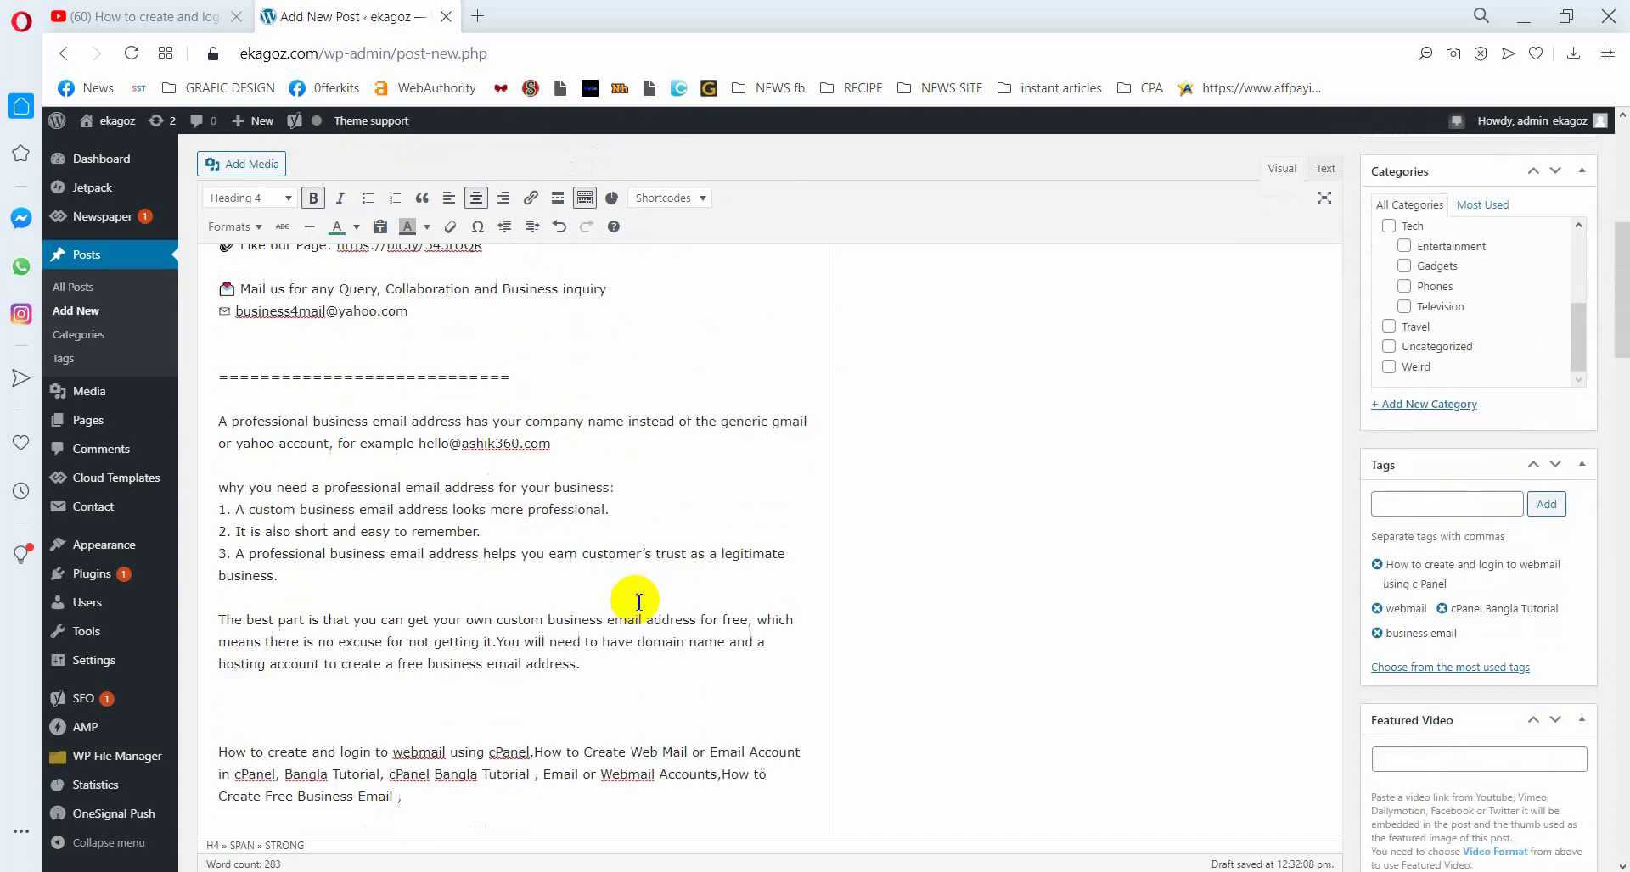
scroll(639, 602, up, 8)
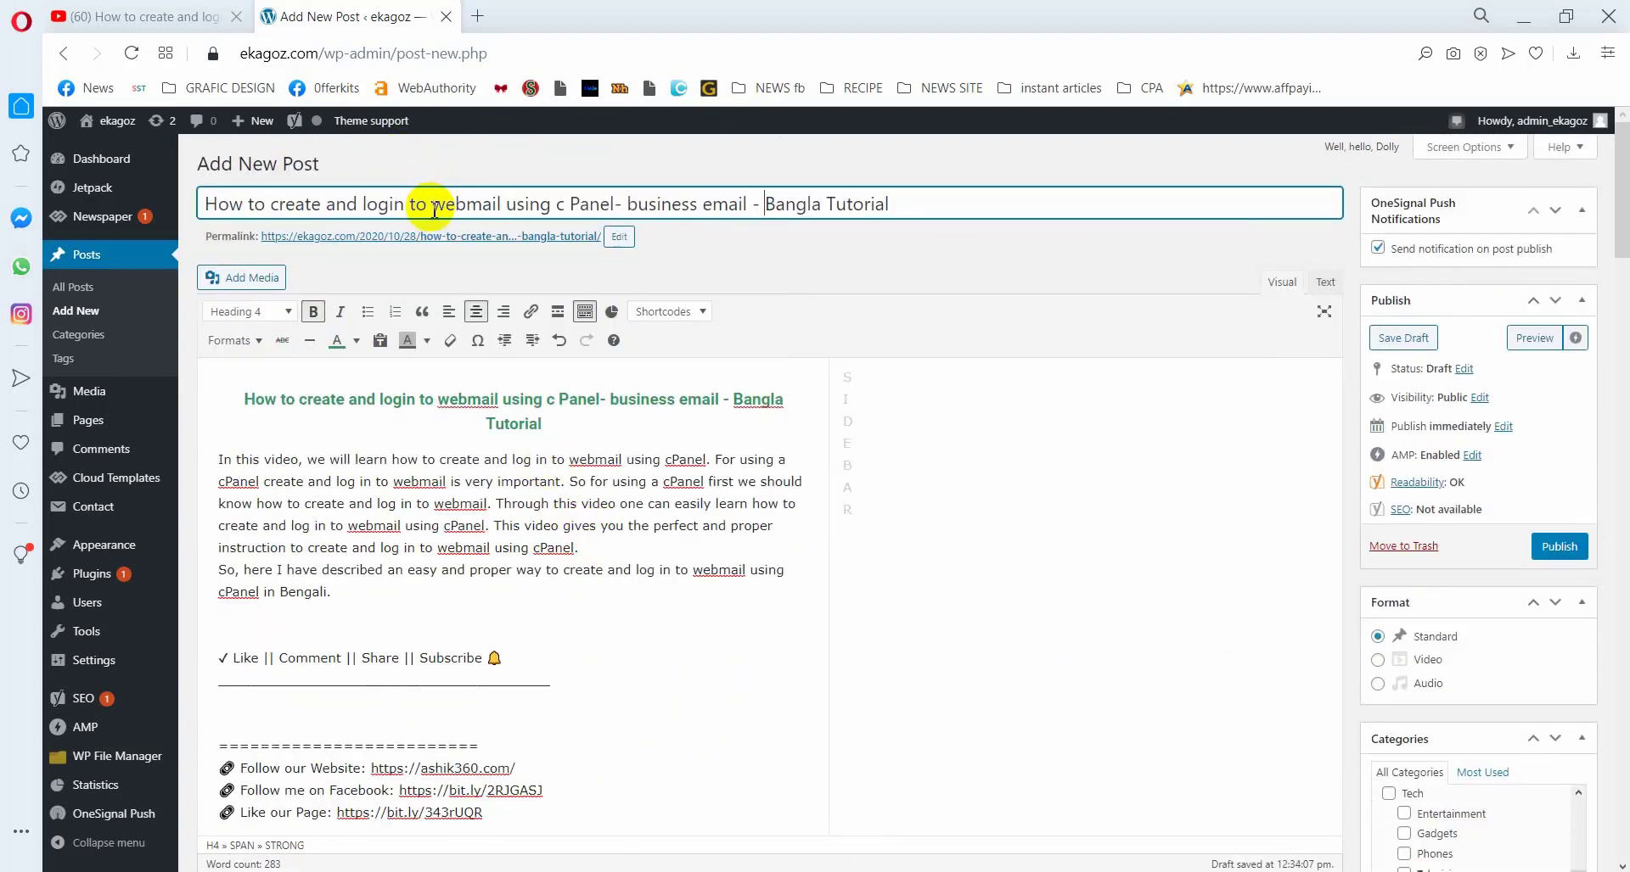
right_click(480, 203)
click(559, 374)
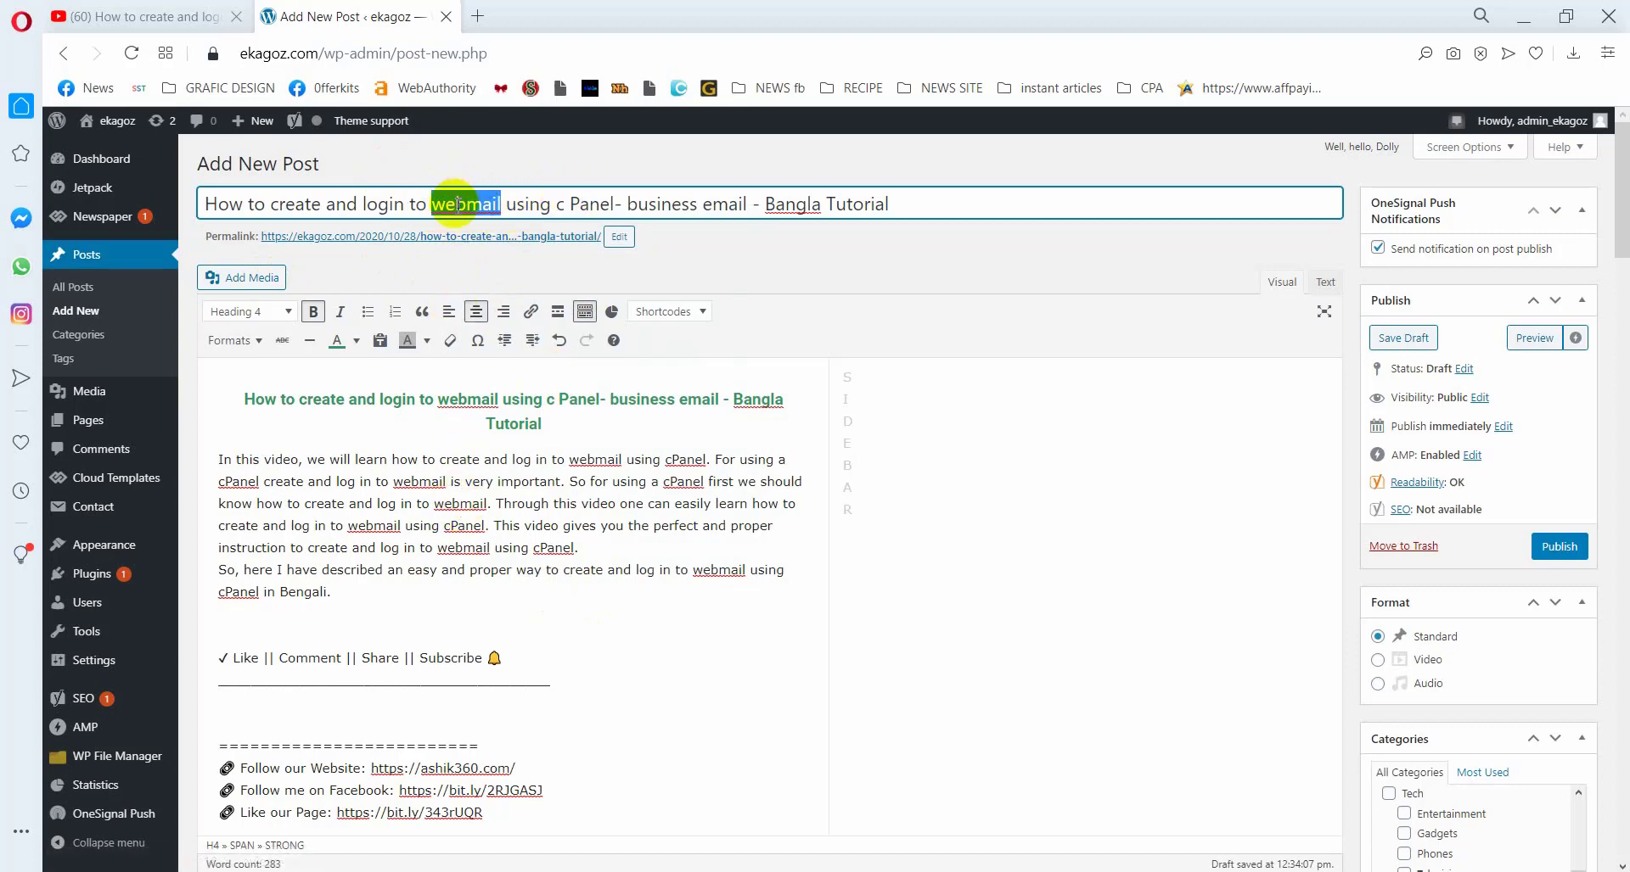
scroll(481, 227, down, 15)
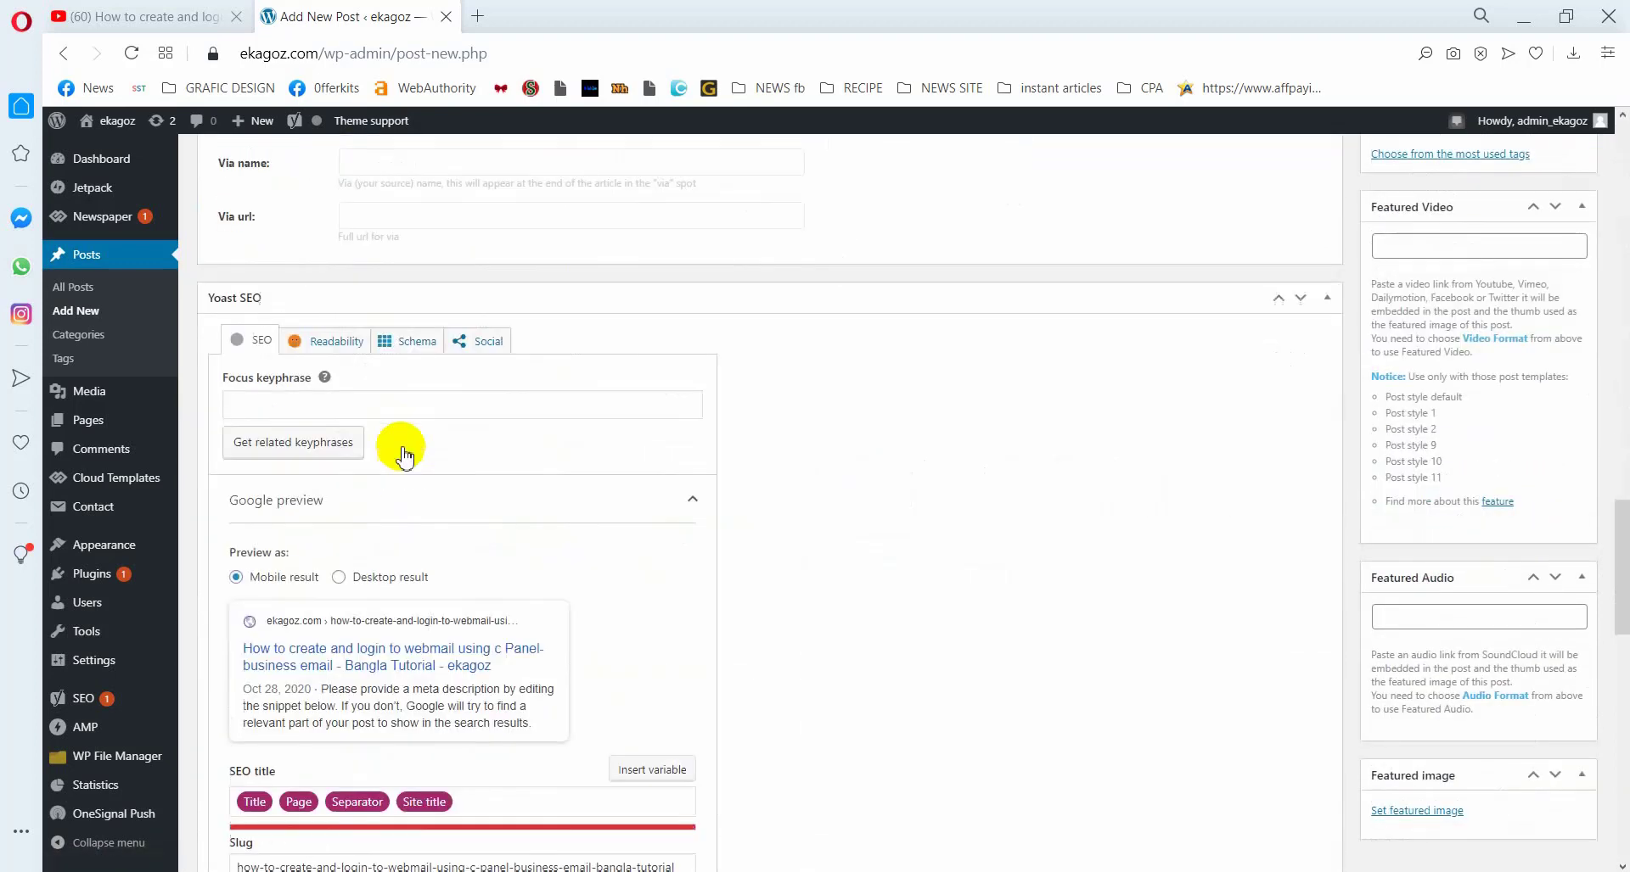
scroll(289, 371, up, 3)
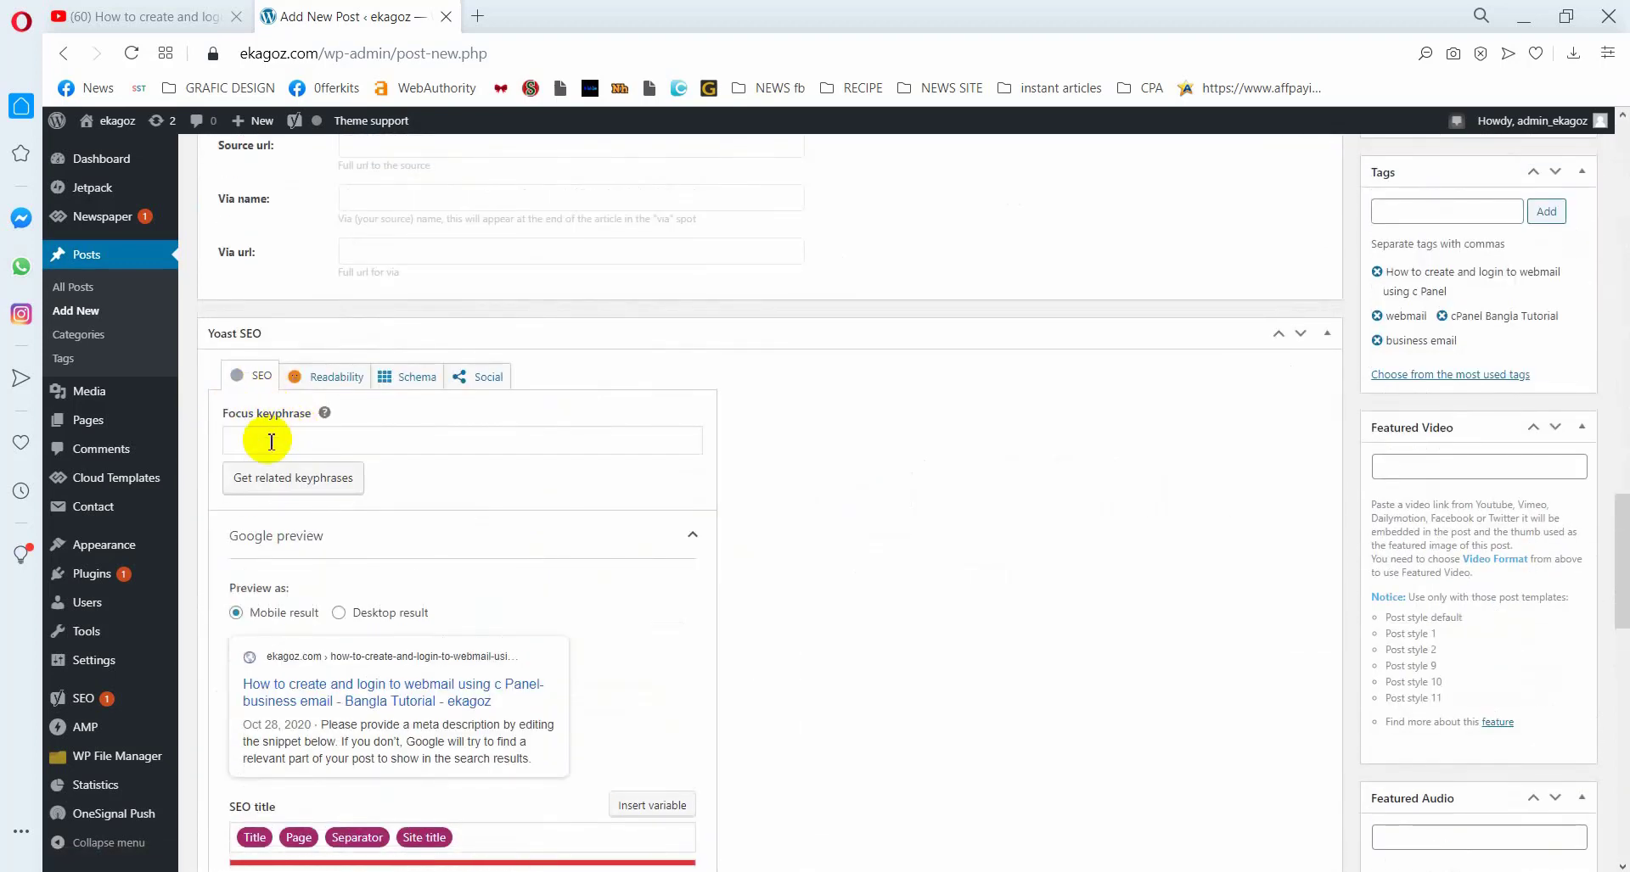
click(268, 441)
right_click(270, 443)
click(326, 612)
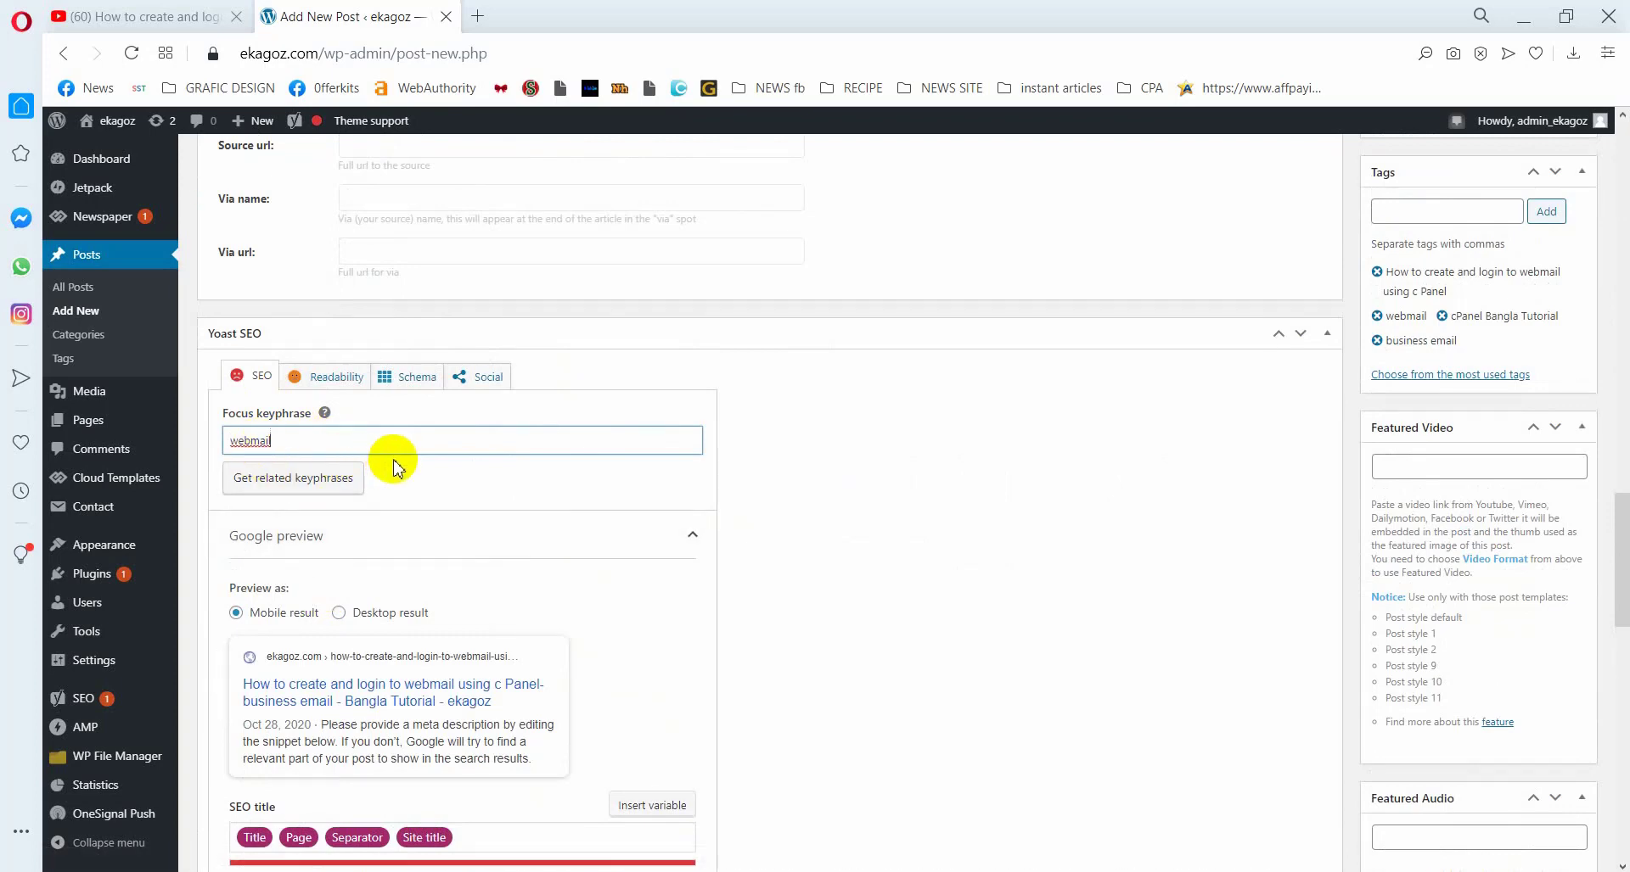
Copy the full post title, "How to create and login to webmail using c Panel- business email - Bangla Tutorial"
scroll(393, 467, up, 15)
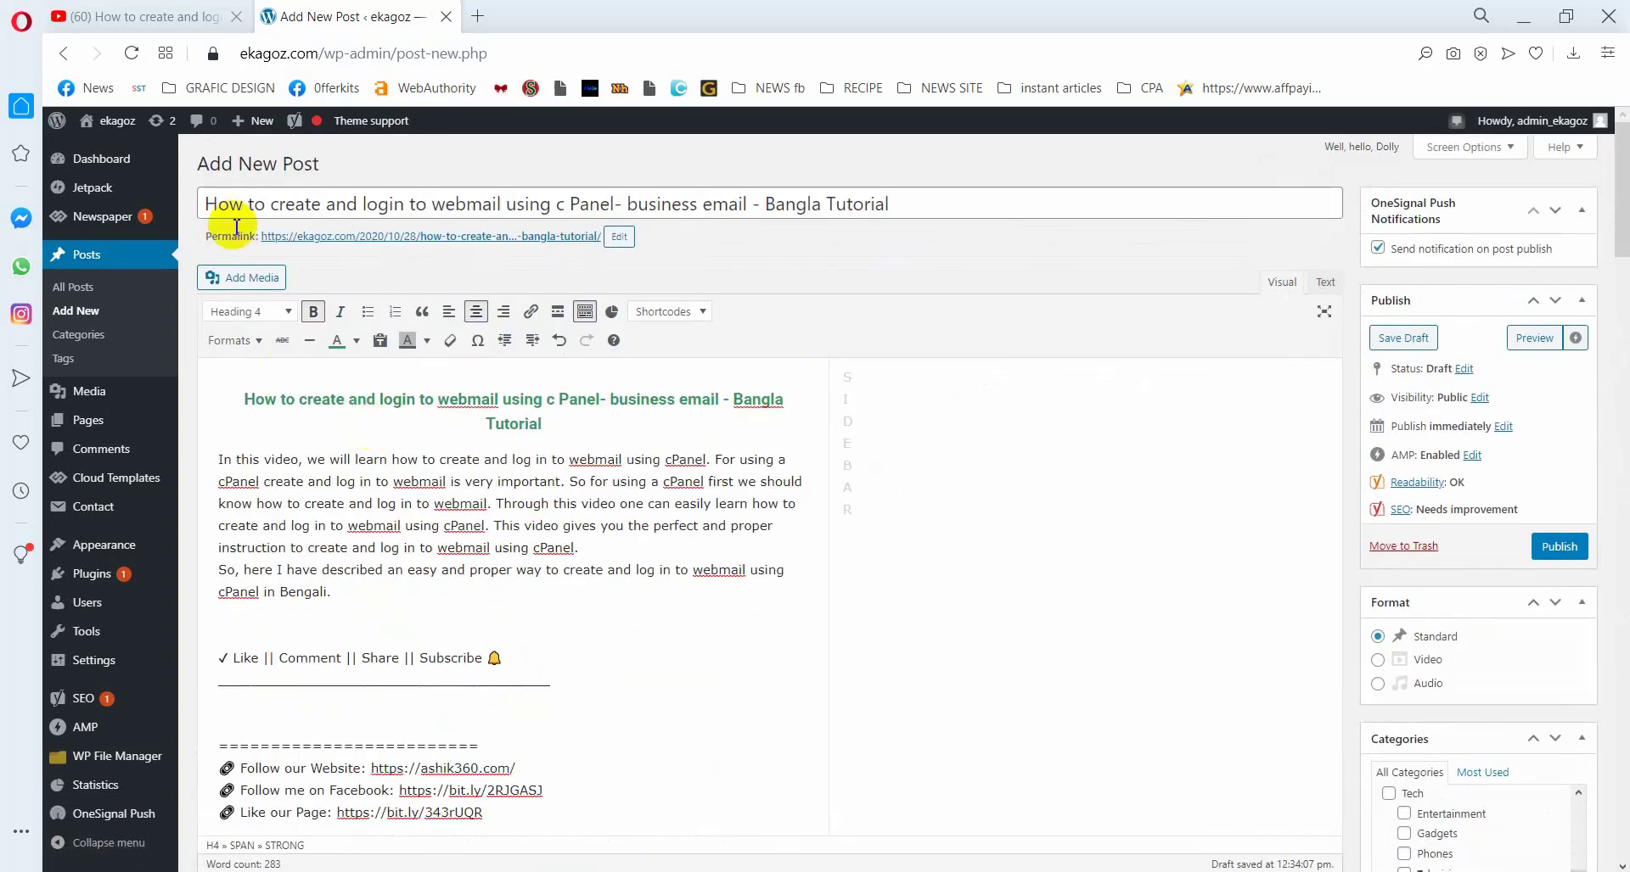
click(201, 202)
drag(203, 204, 909, 207)
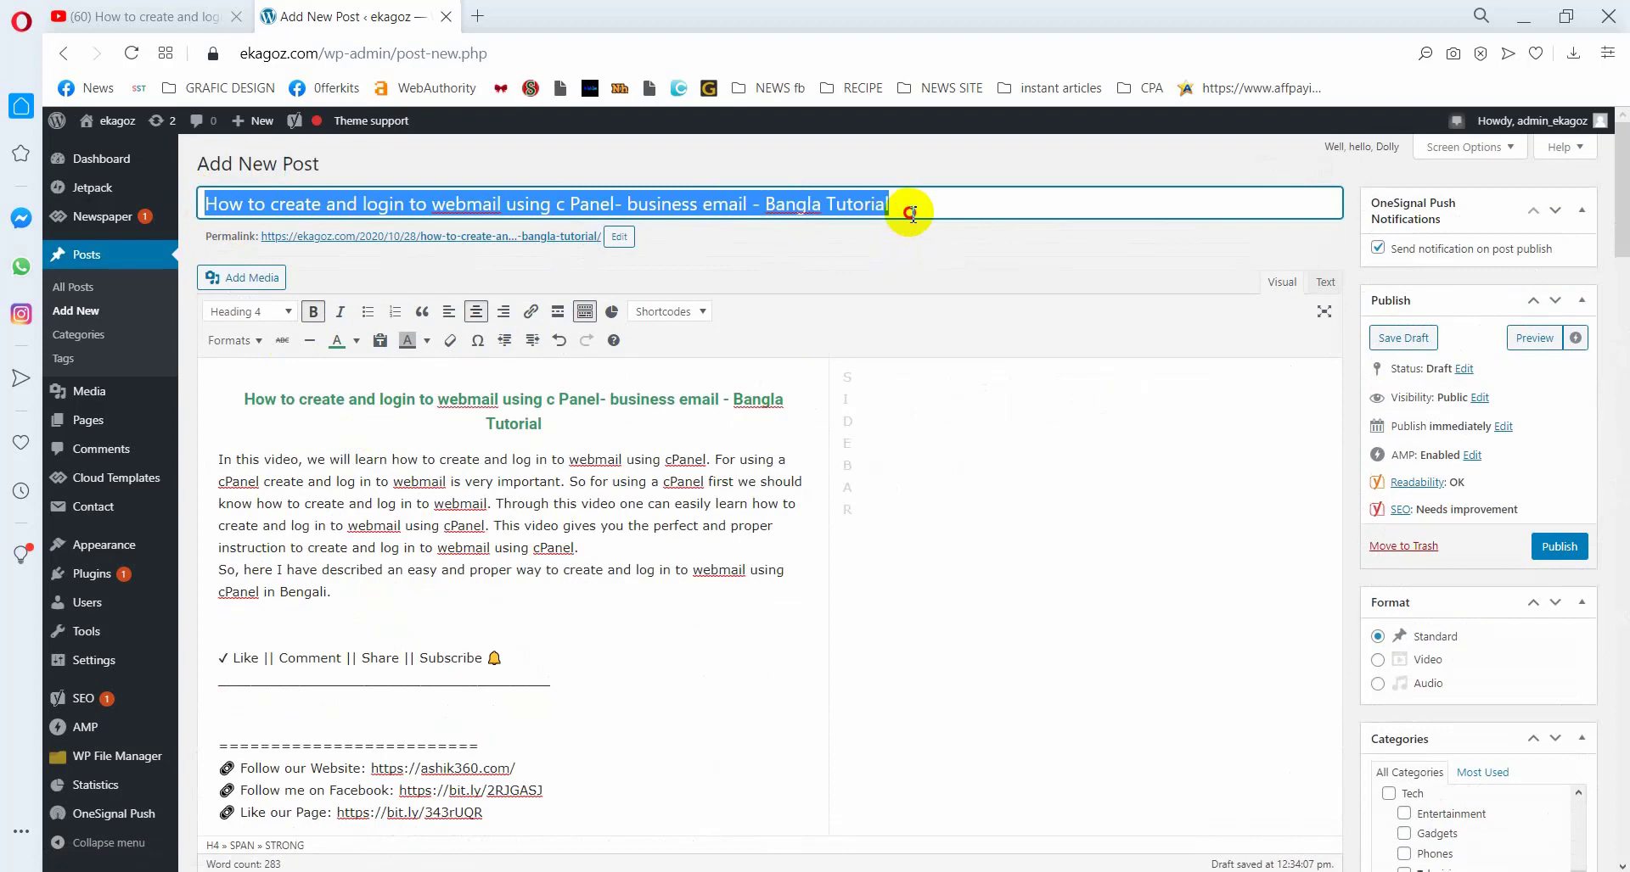
right_click(834, 210)
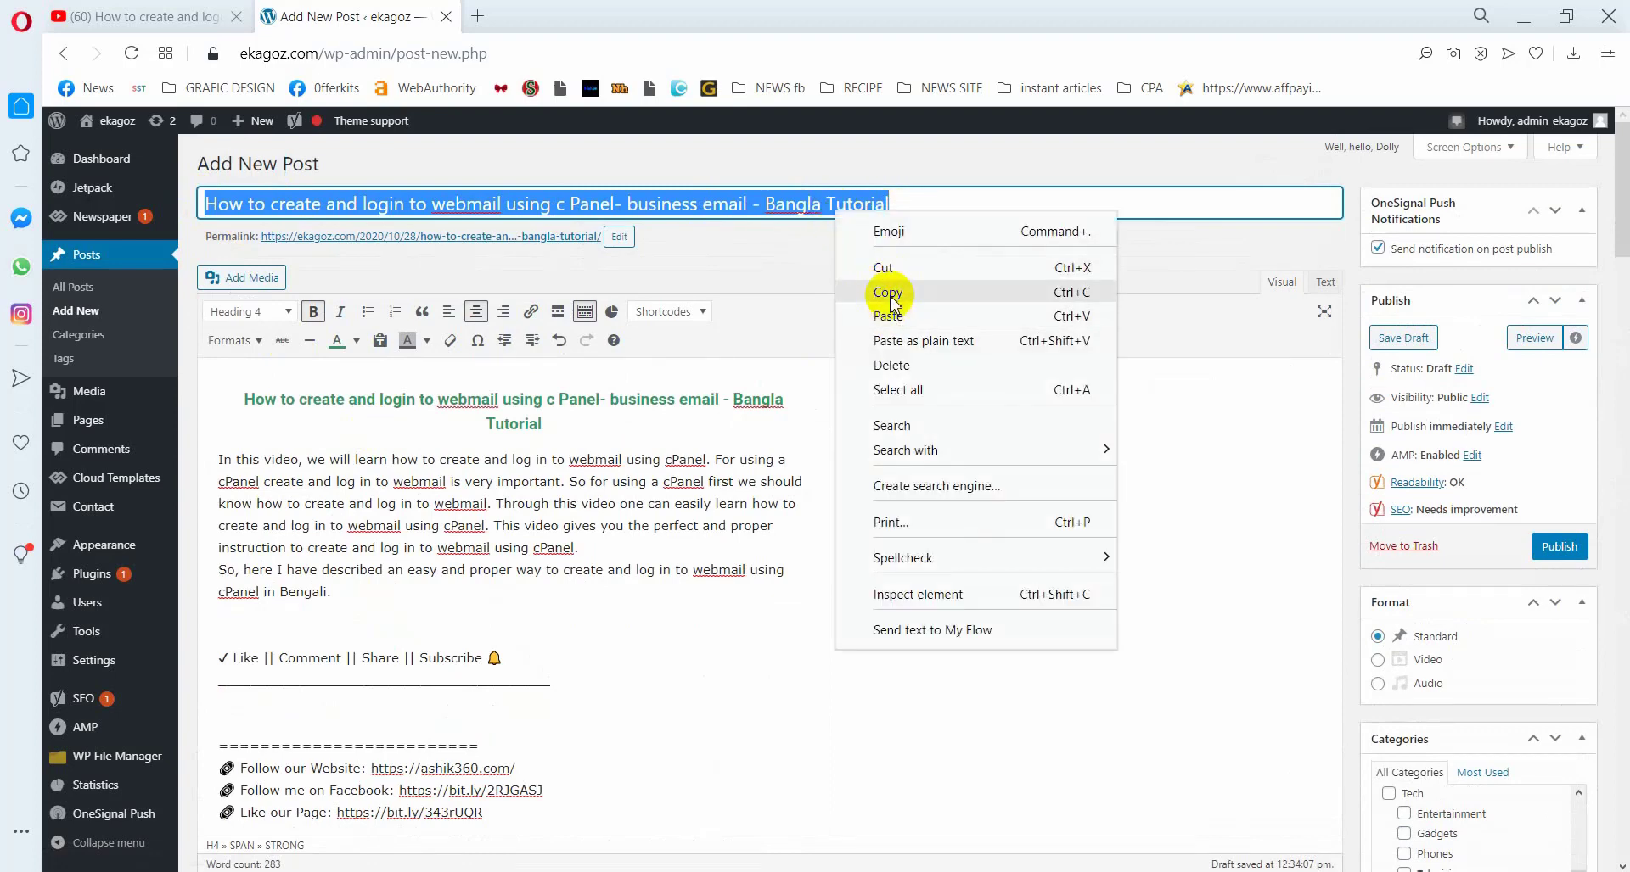
click(887, 294)
Replace the Yoast SEO title variables with the copied post title and remove its ending "- Bangla Tutorial"
scroll(438, 523, down, 10)
scroll(438, 523, down, 15)
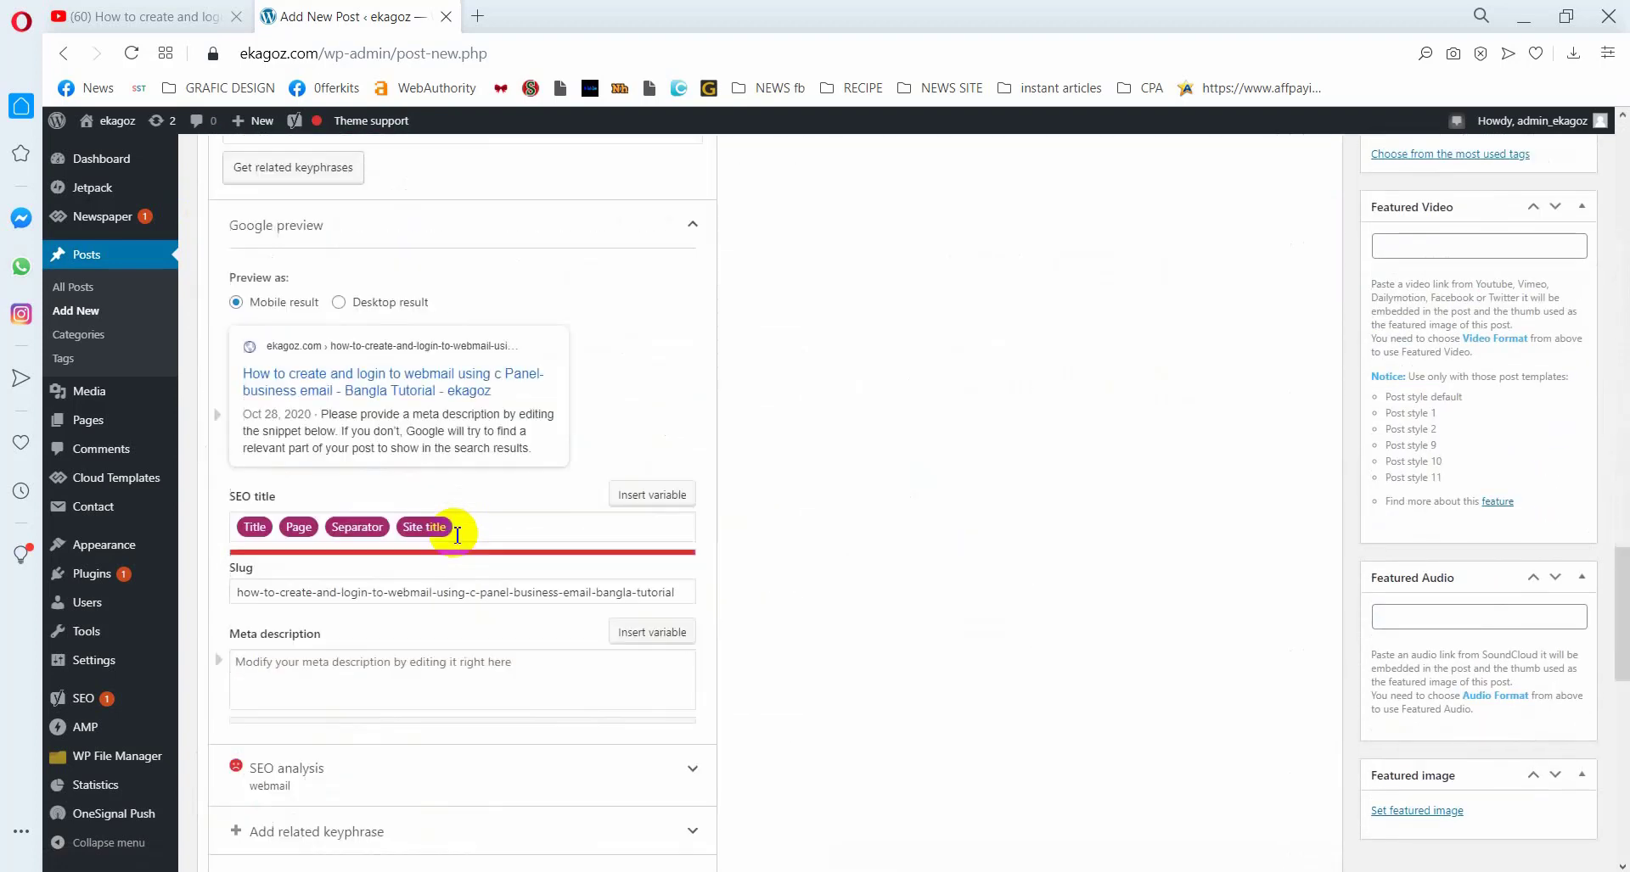
scroll(450, 530, up, 4)
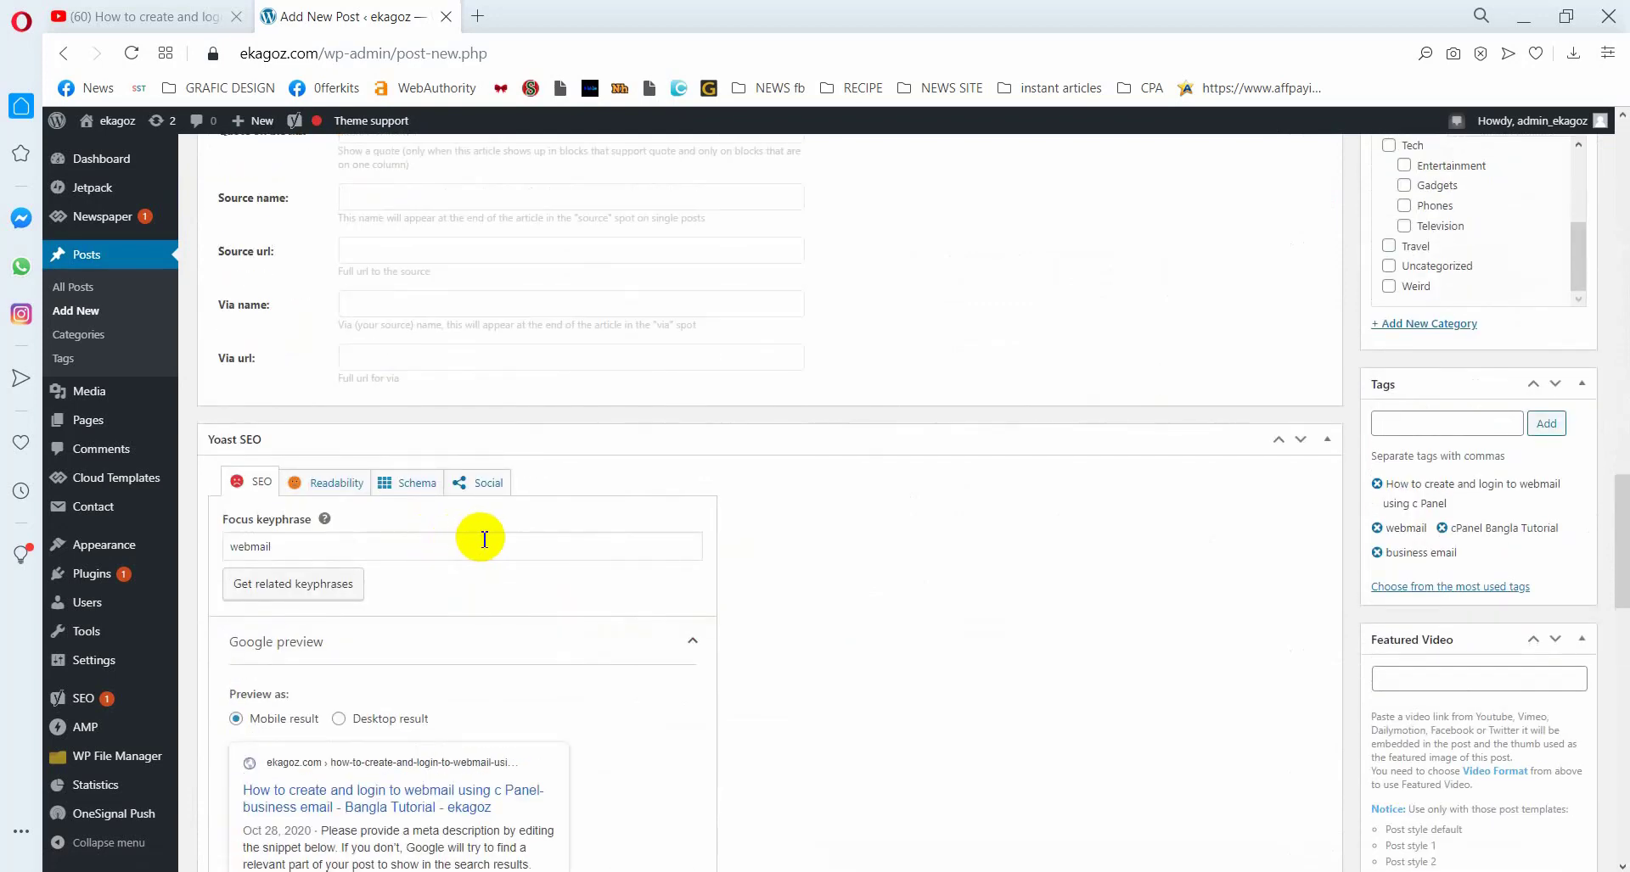
scroll(490, 535, down, 4)
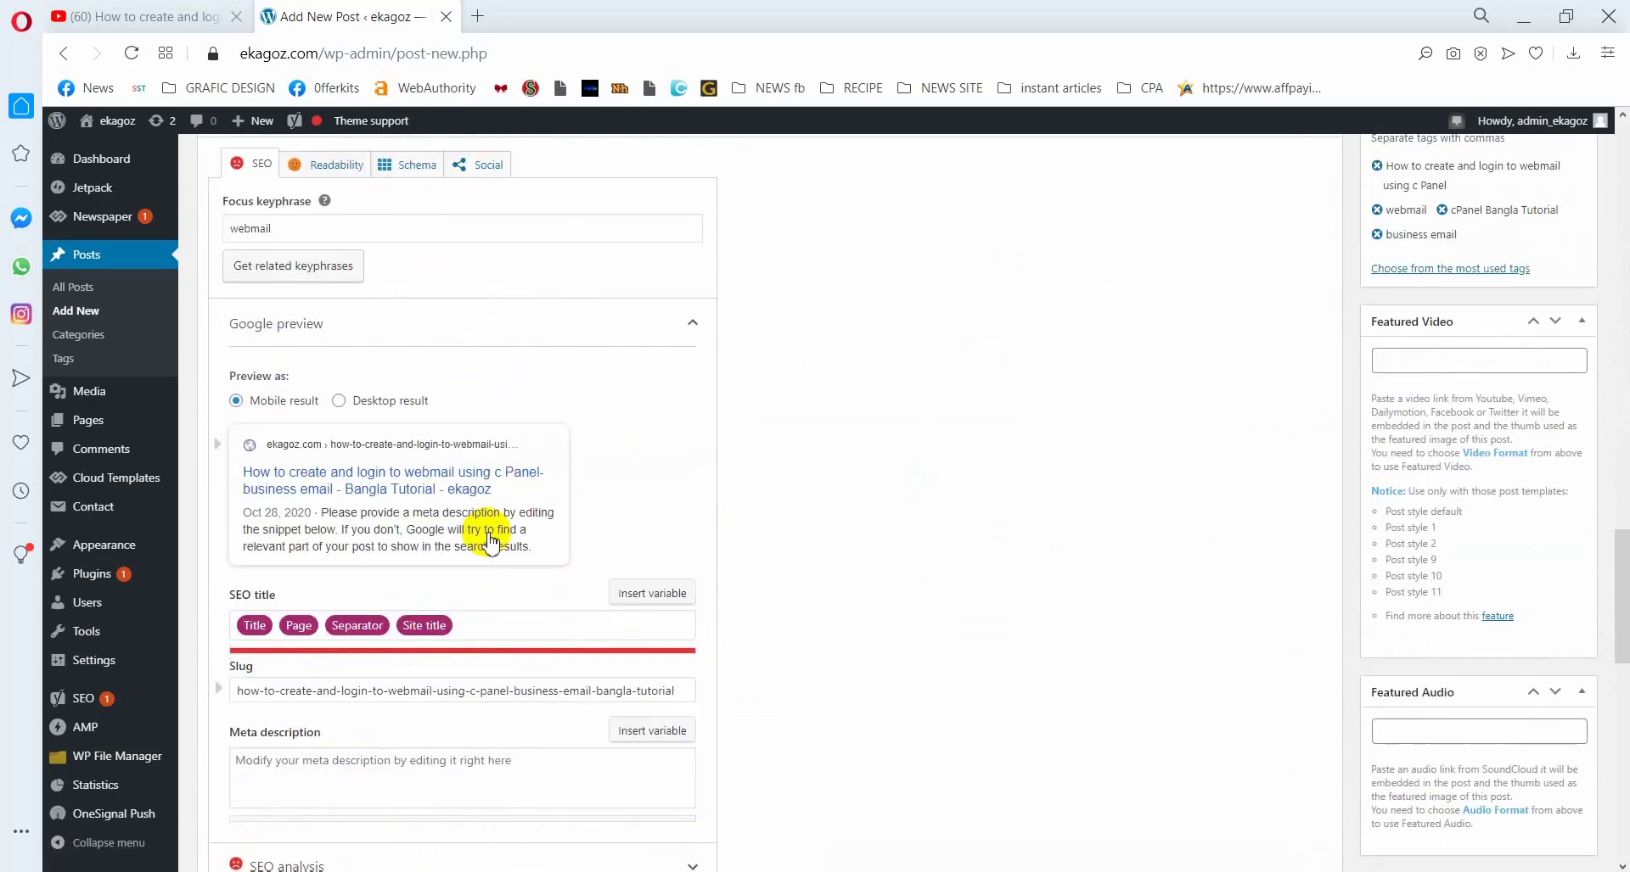
click(484, 626)
right_click(329, 632)
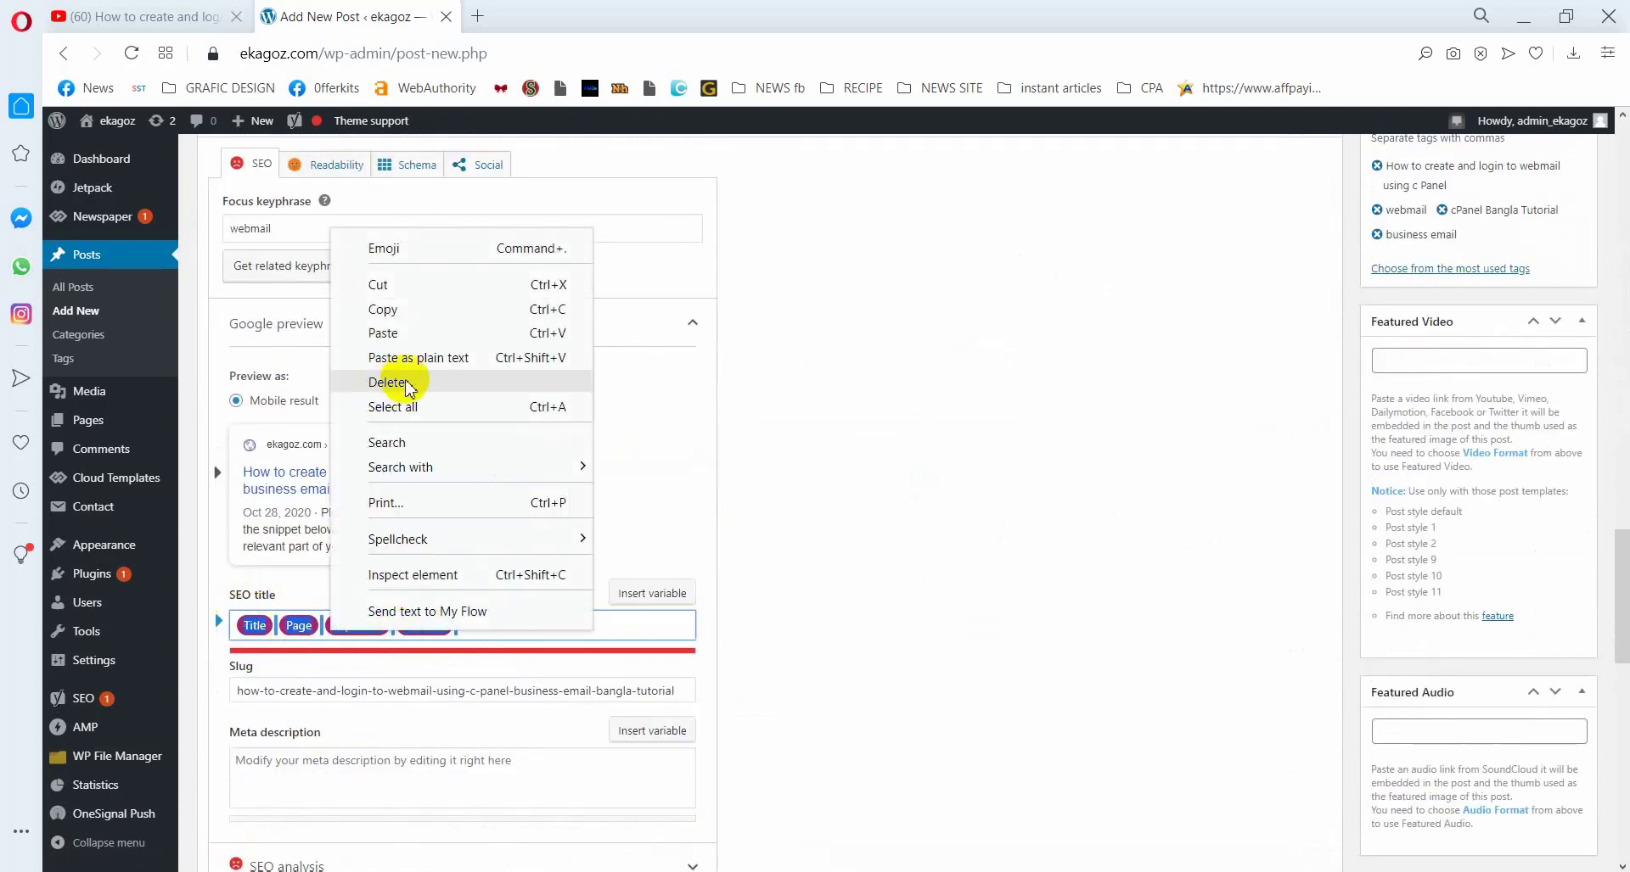
click(408, 312)
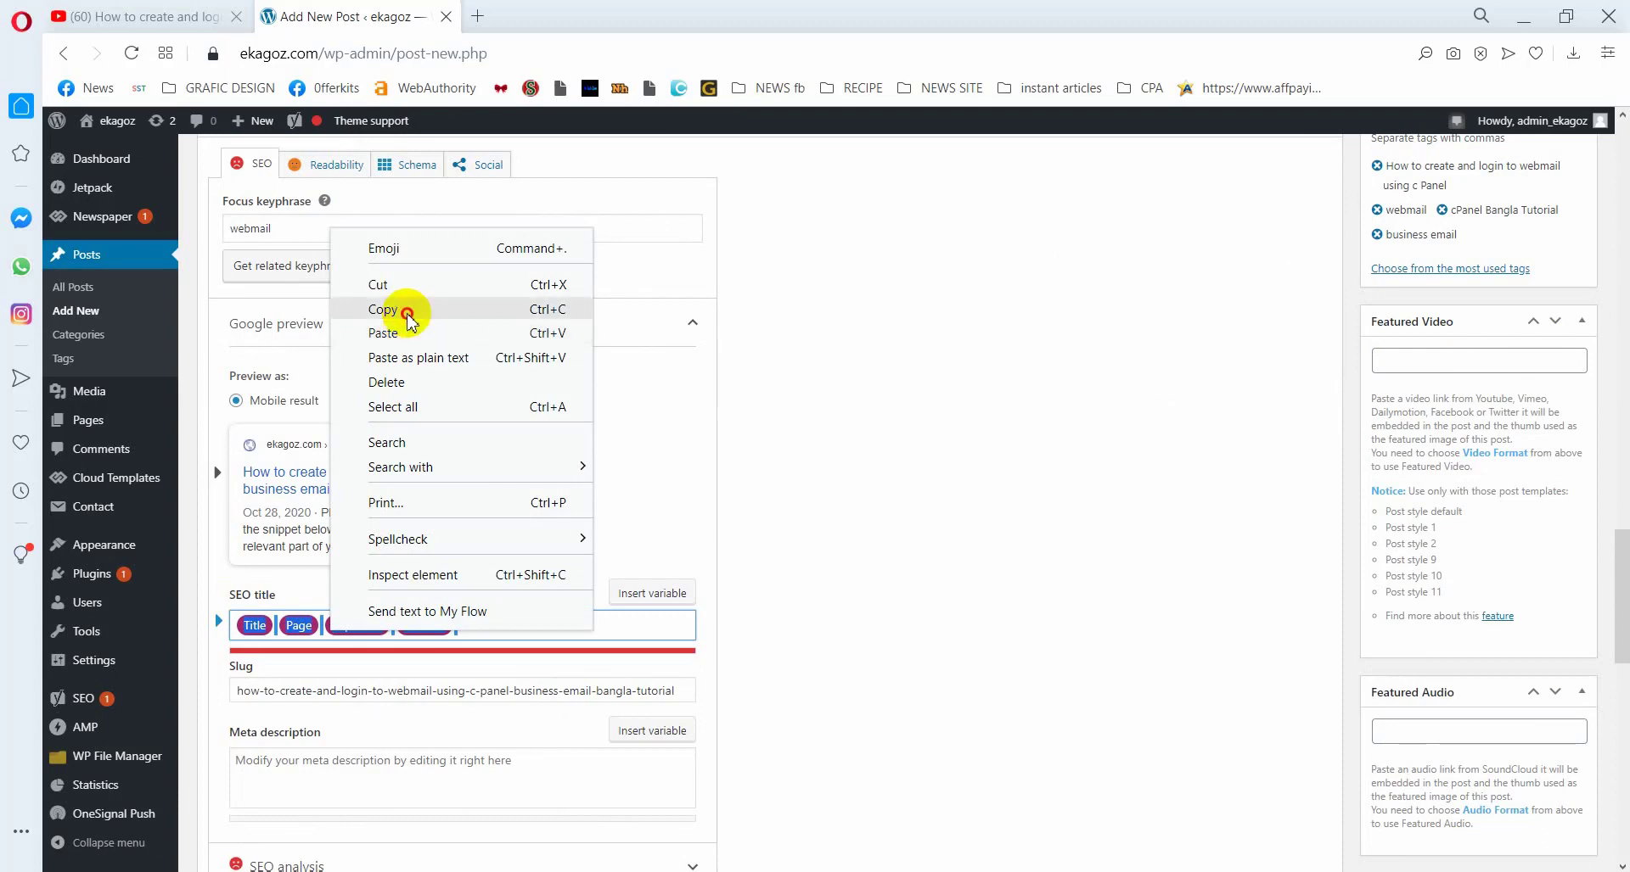
click(404, 331)
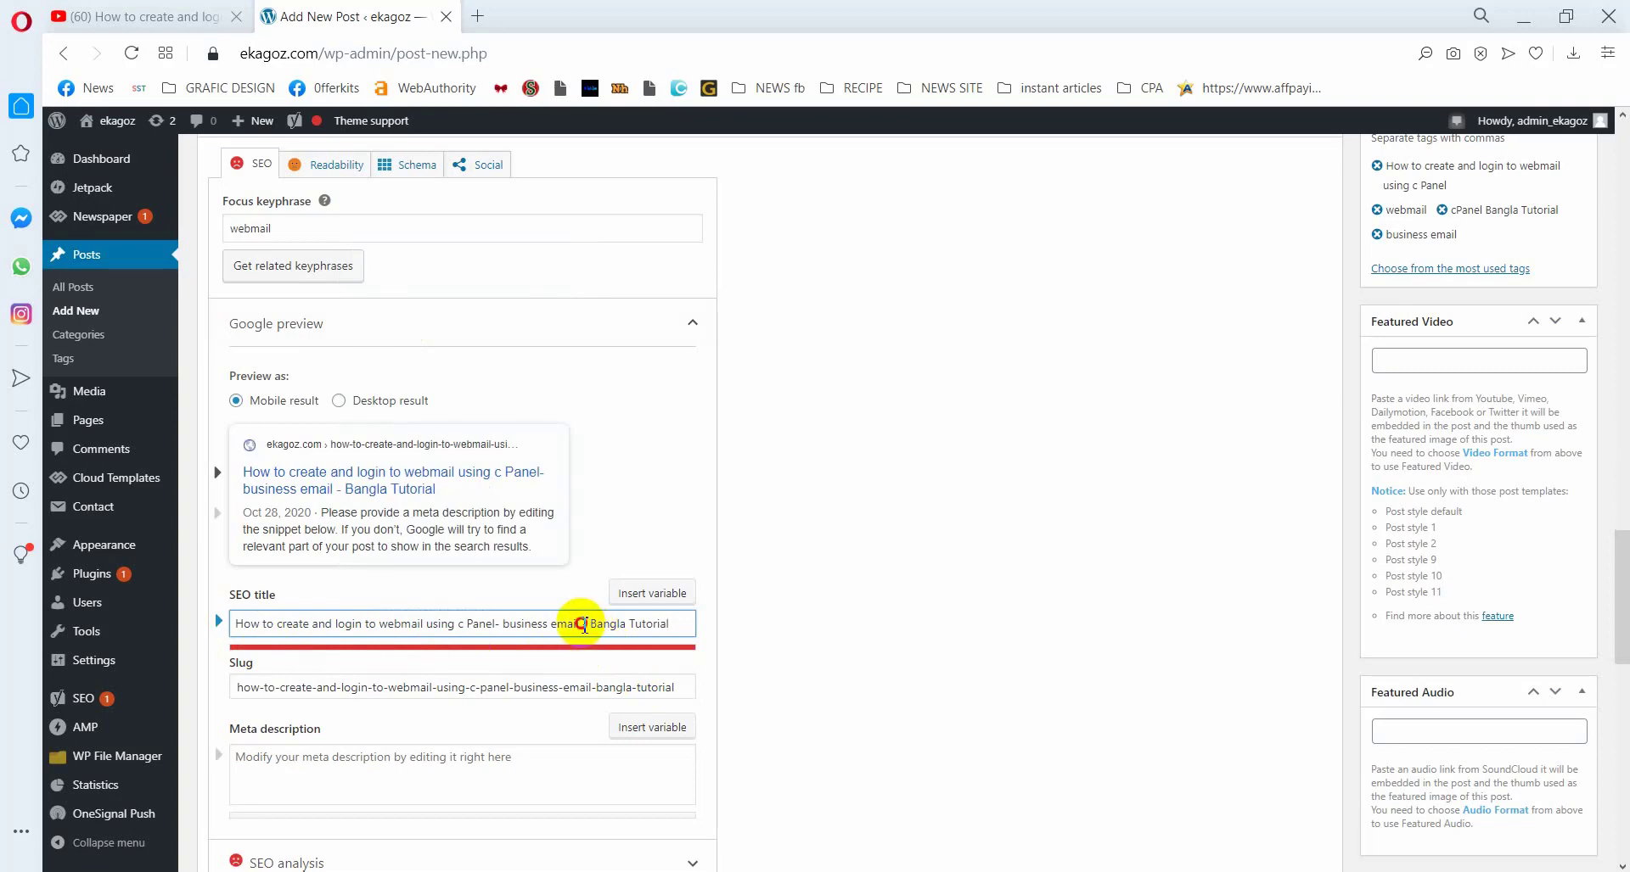
drag(583, 625, 692, 628)
key(BackSpace)
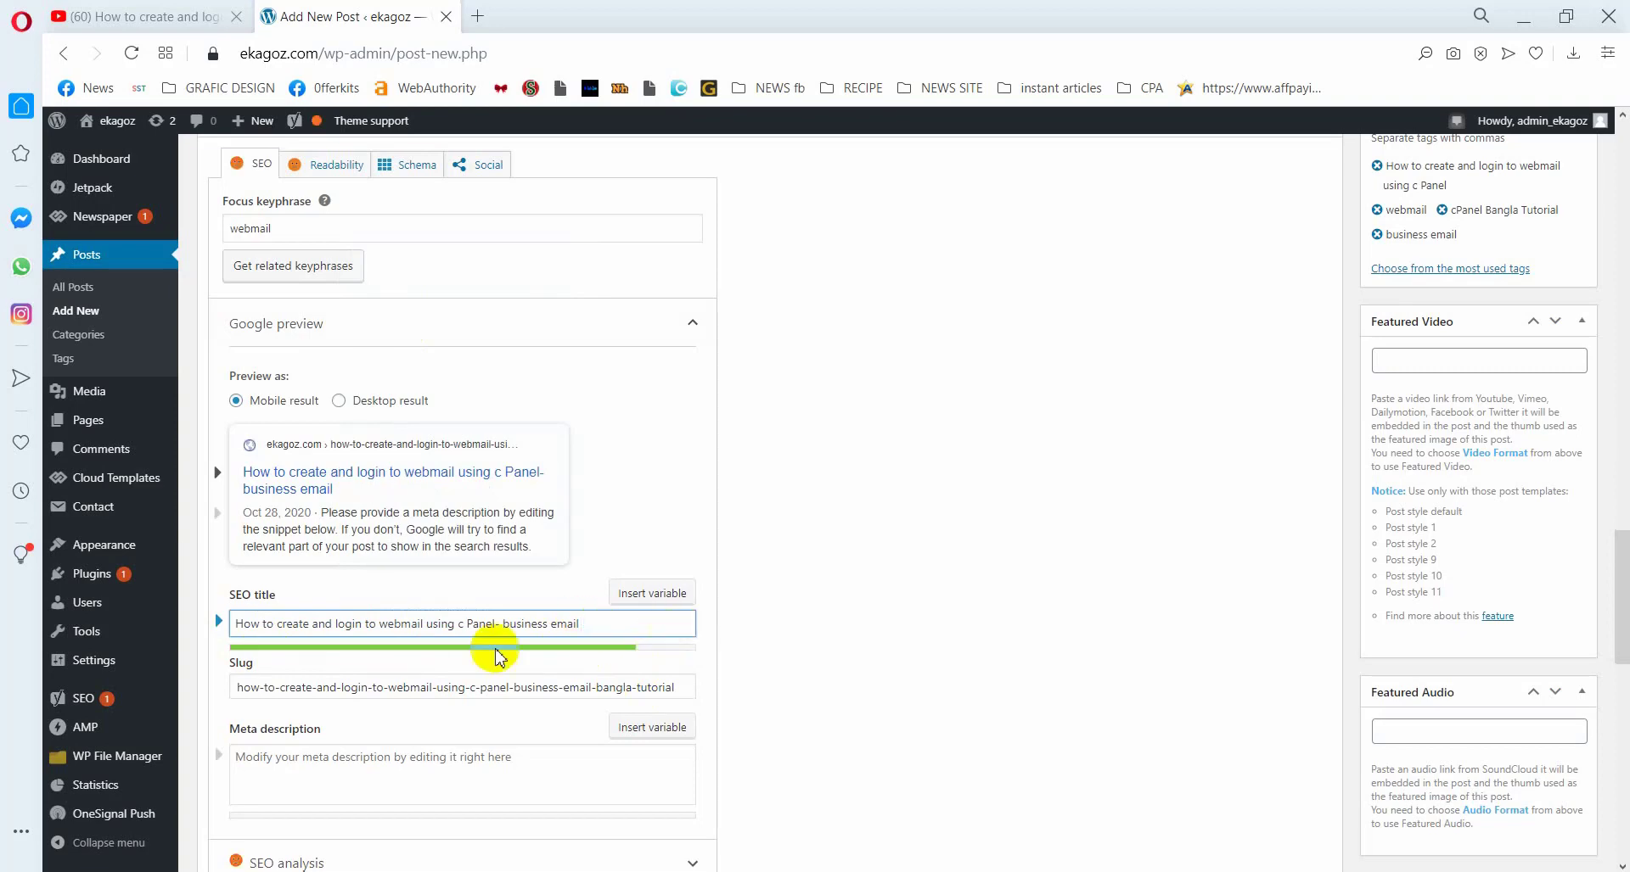
Paste the copied full post title as the Yoast meta description
scroll(640, 636, down, 2)
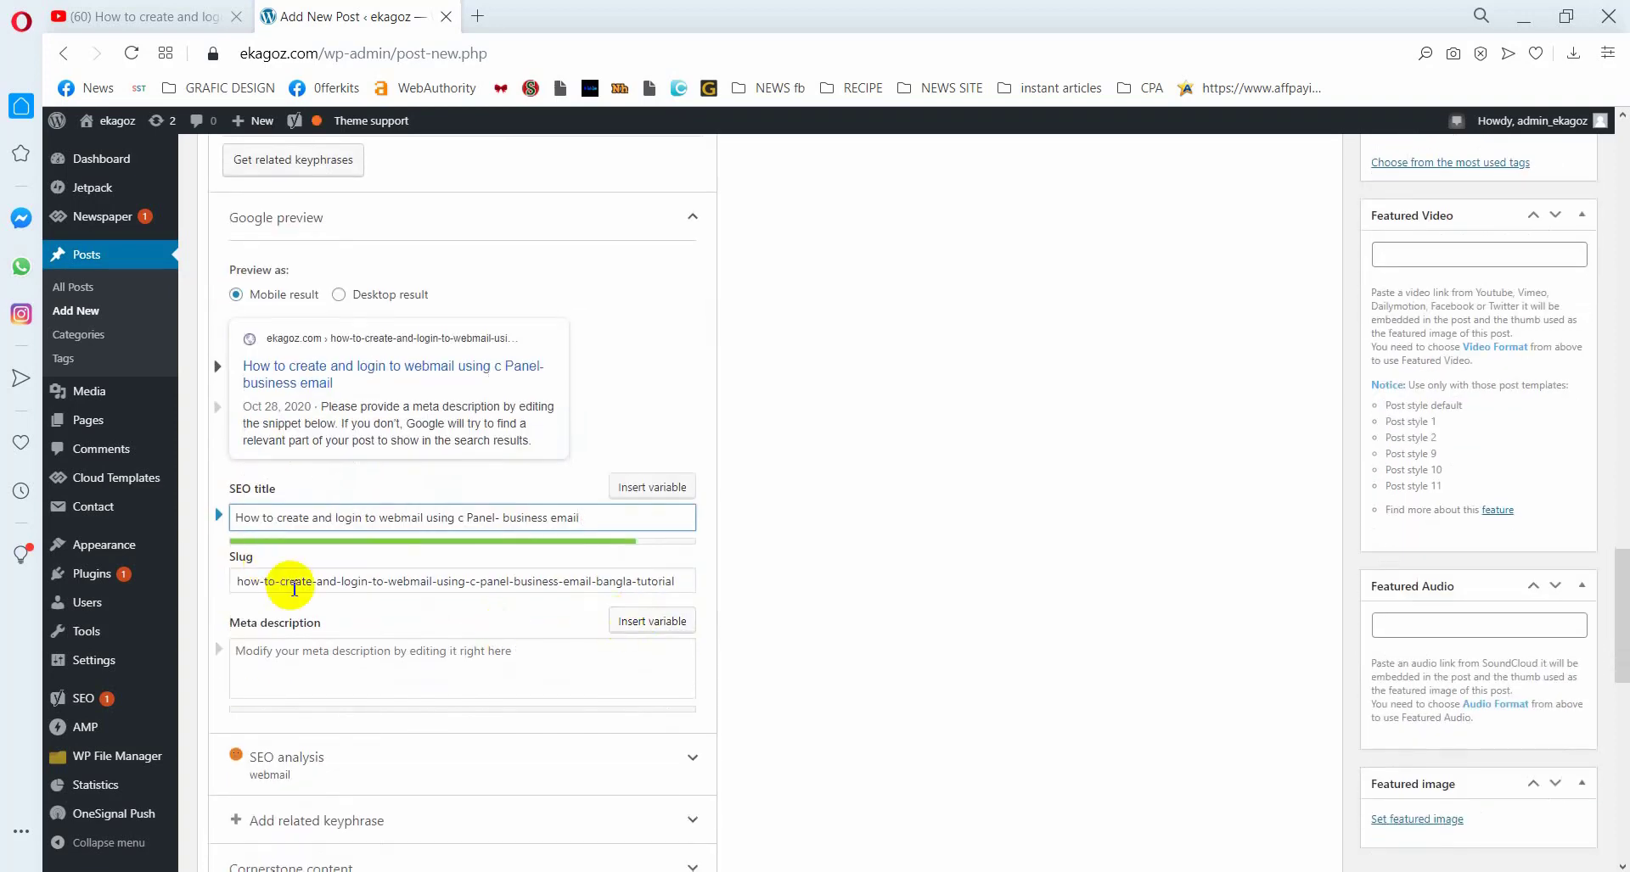
click(281, 654)
right_click(280, 655)
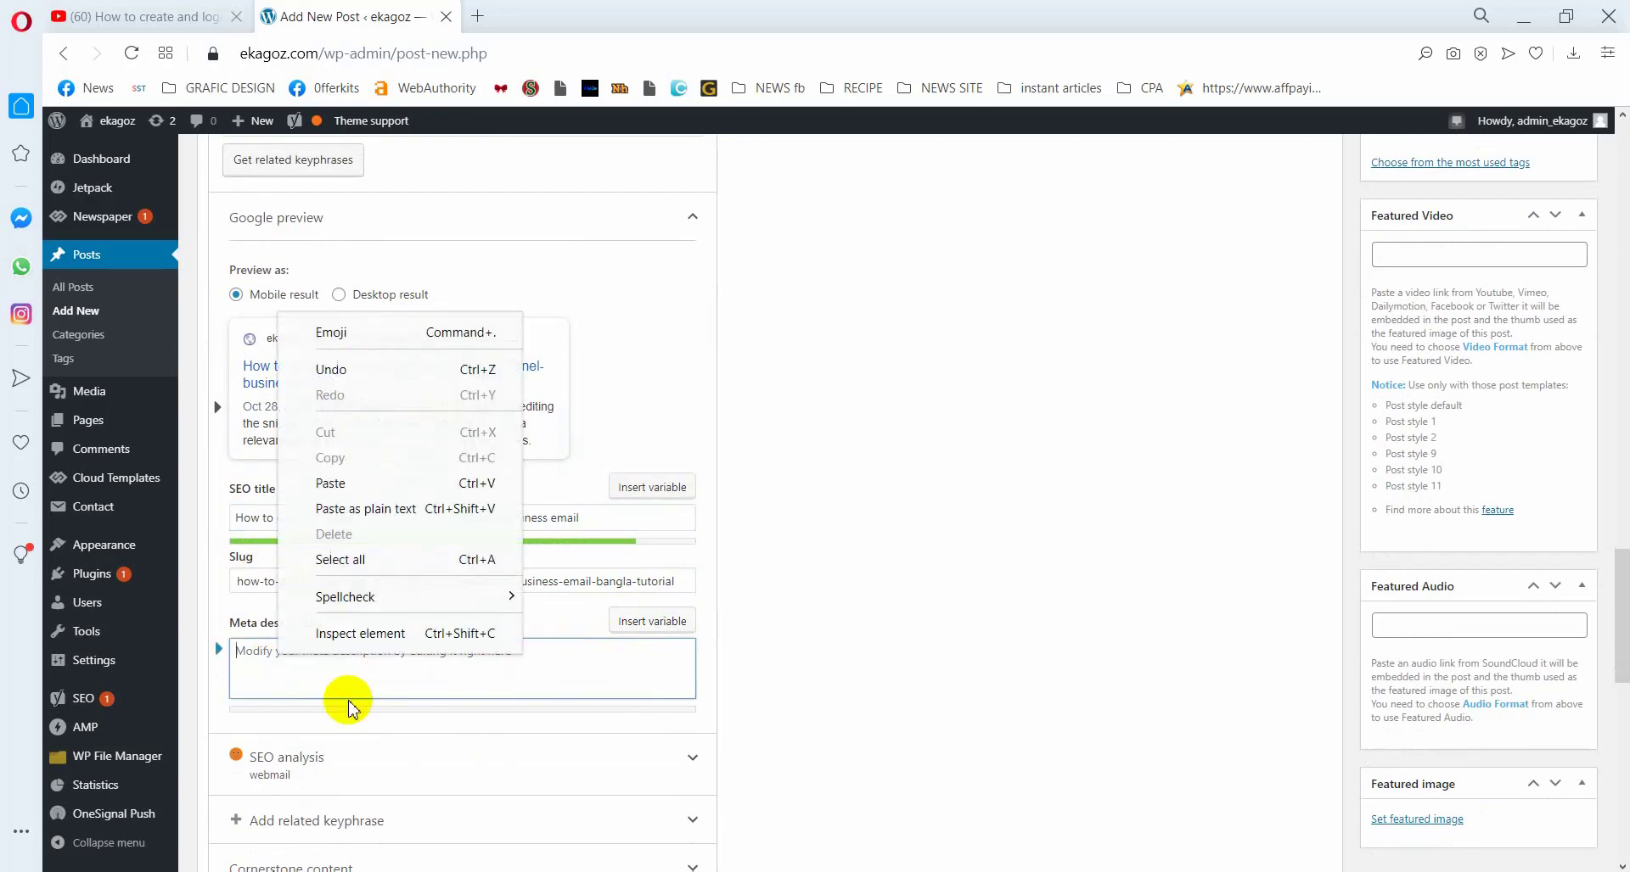
click(357, 492)
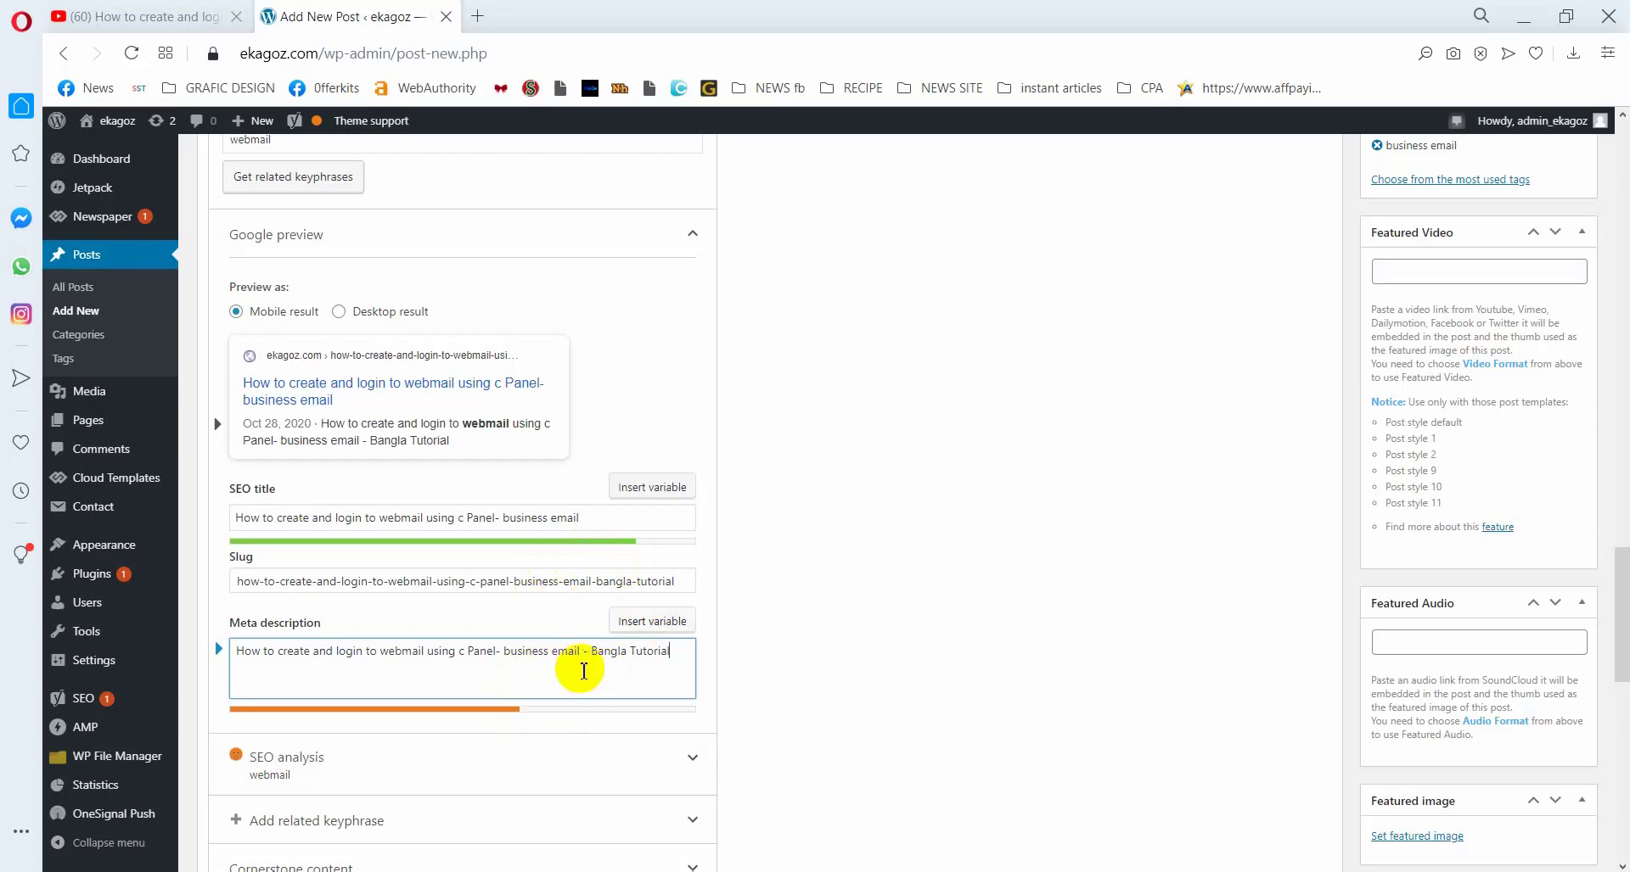
Copy the start of the body's first paragraph, from "In this video" through "For using a cPane"
scroll(551, 637, up, 5)
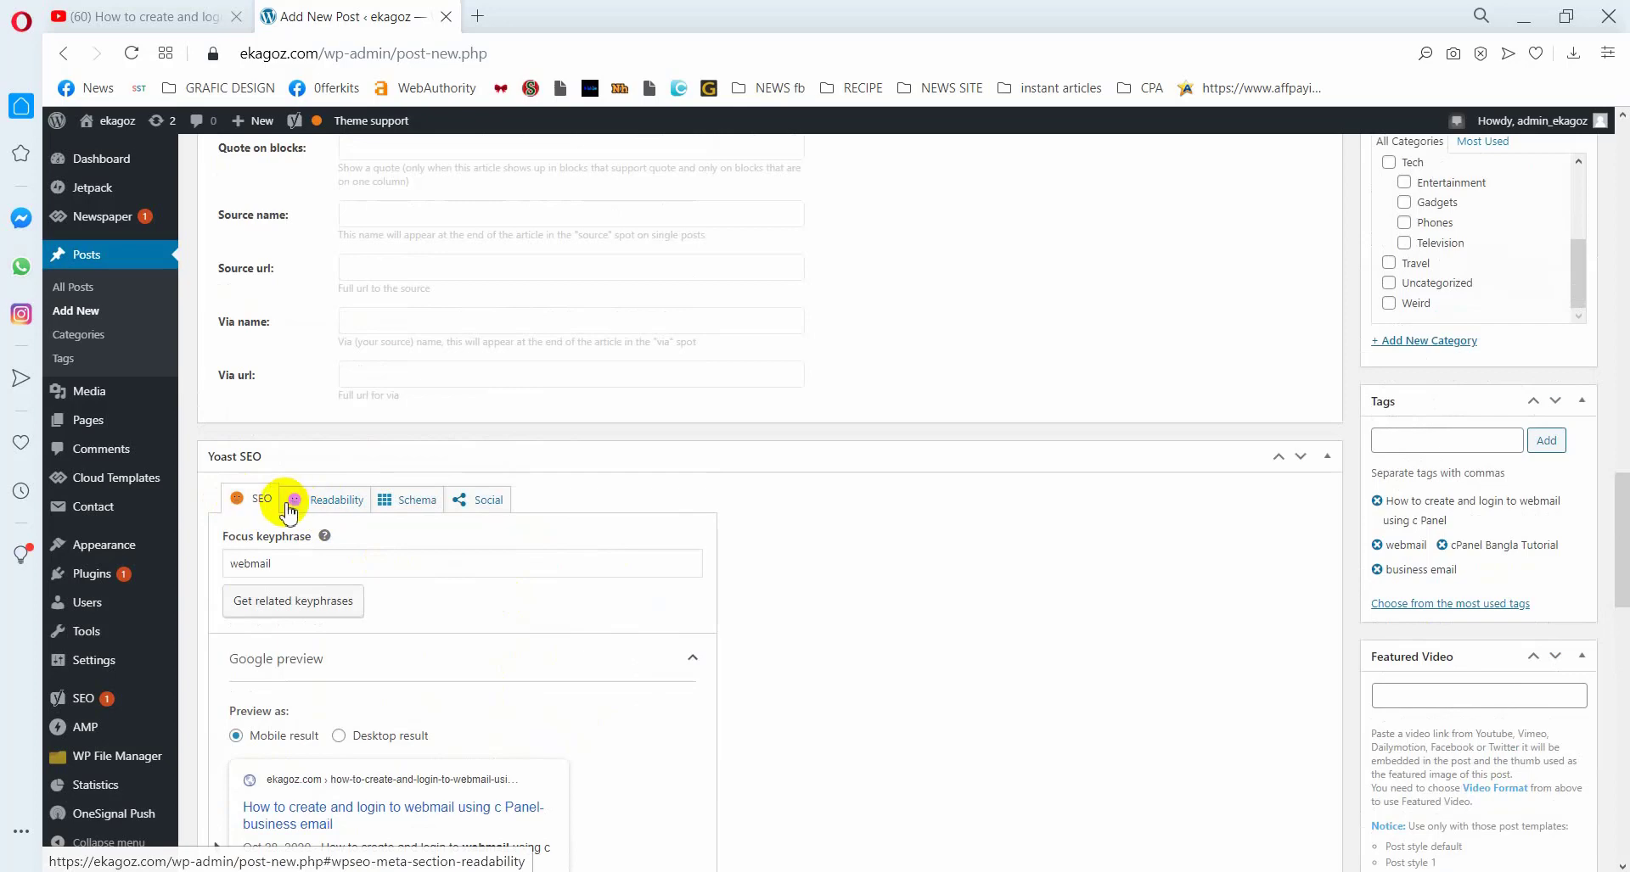
scroll(363, 451, up, 20)
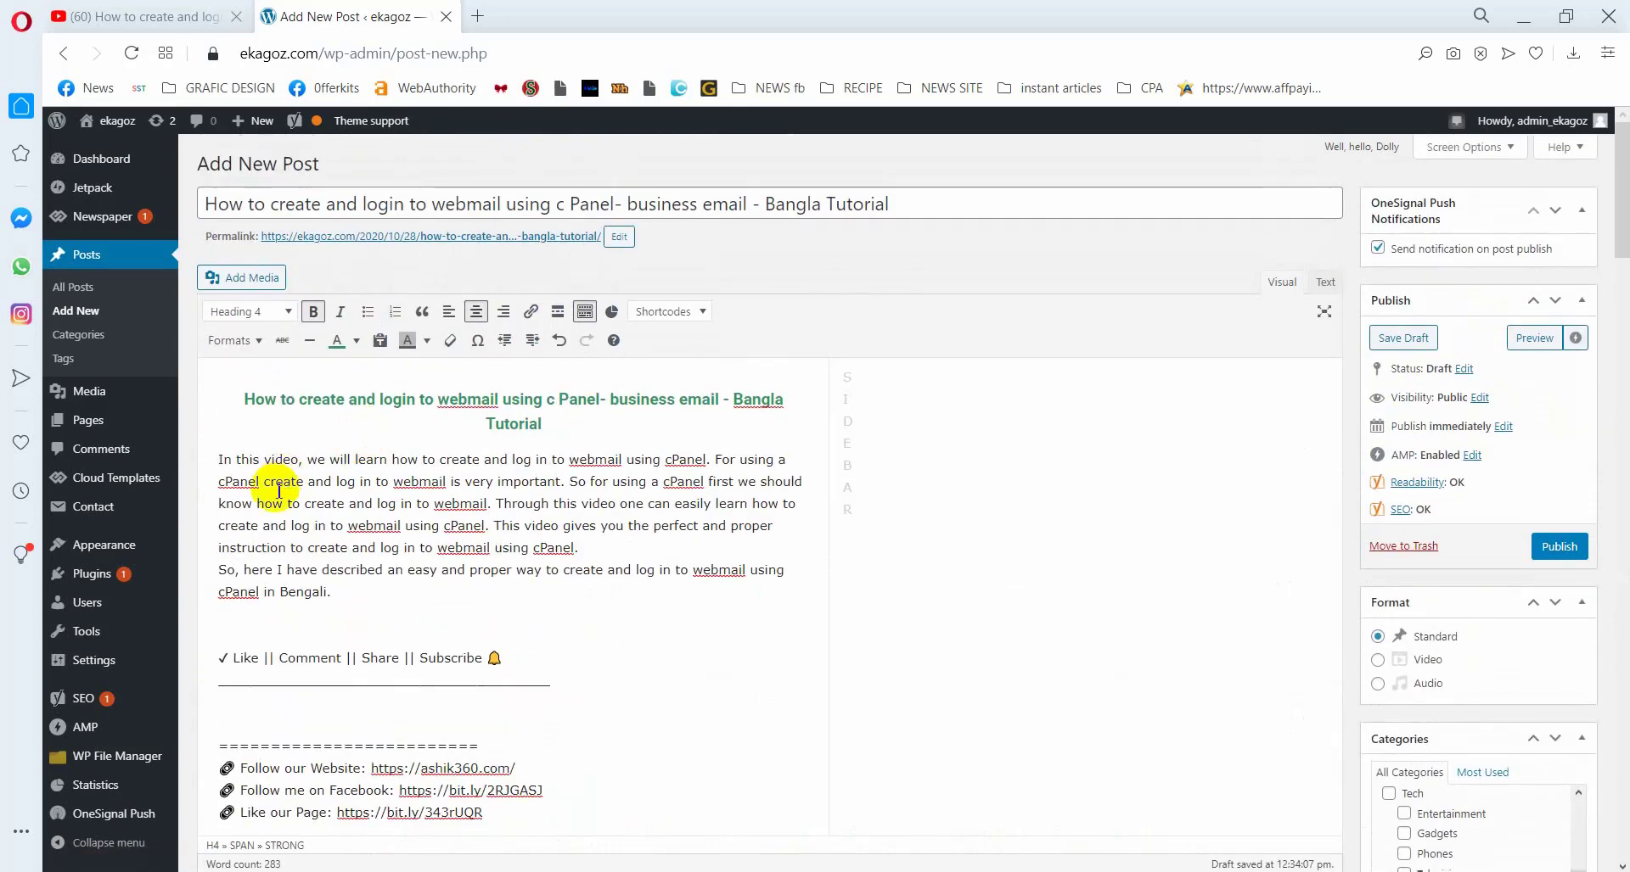
drag(258, 482, 213, 461)
right_click(231, 462)
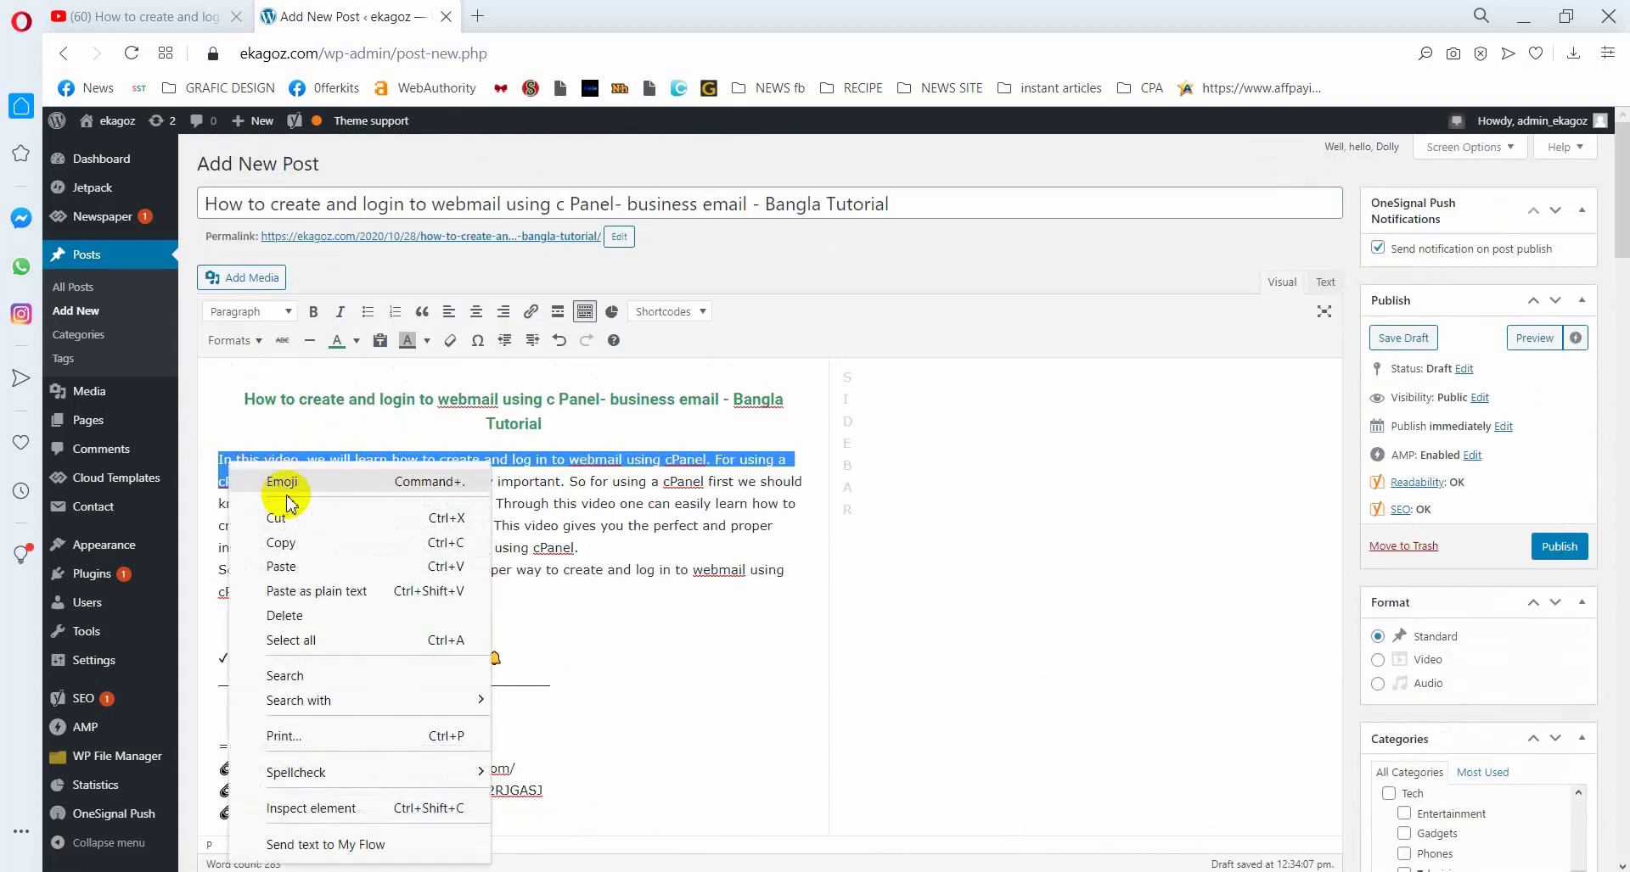
click(293, 538)
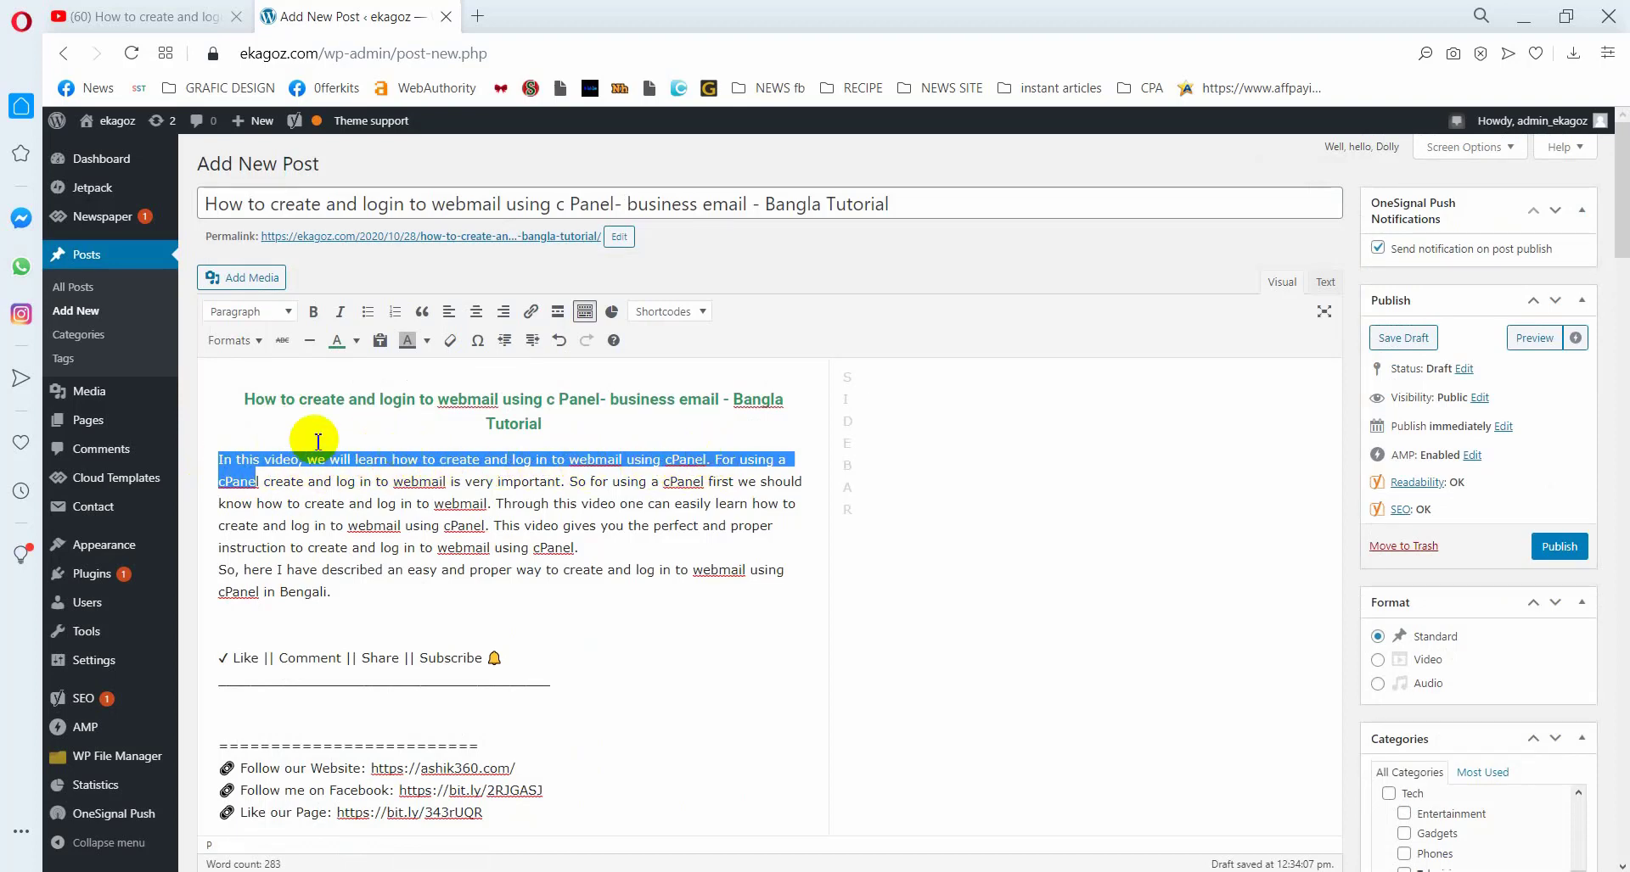
Add a period to the end of the meta description and append the copied paragraph text
scroll(472, 458, down, 20)
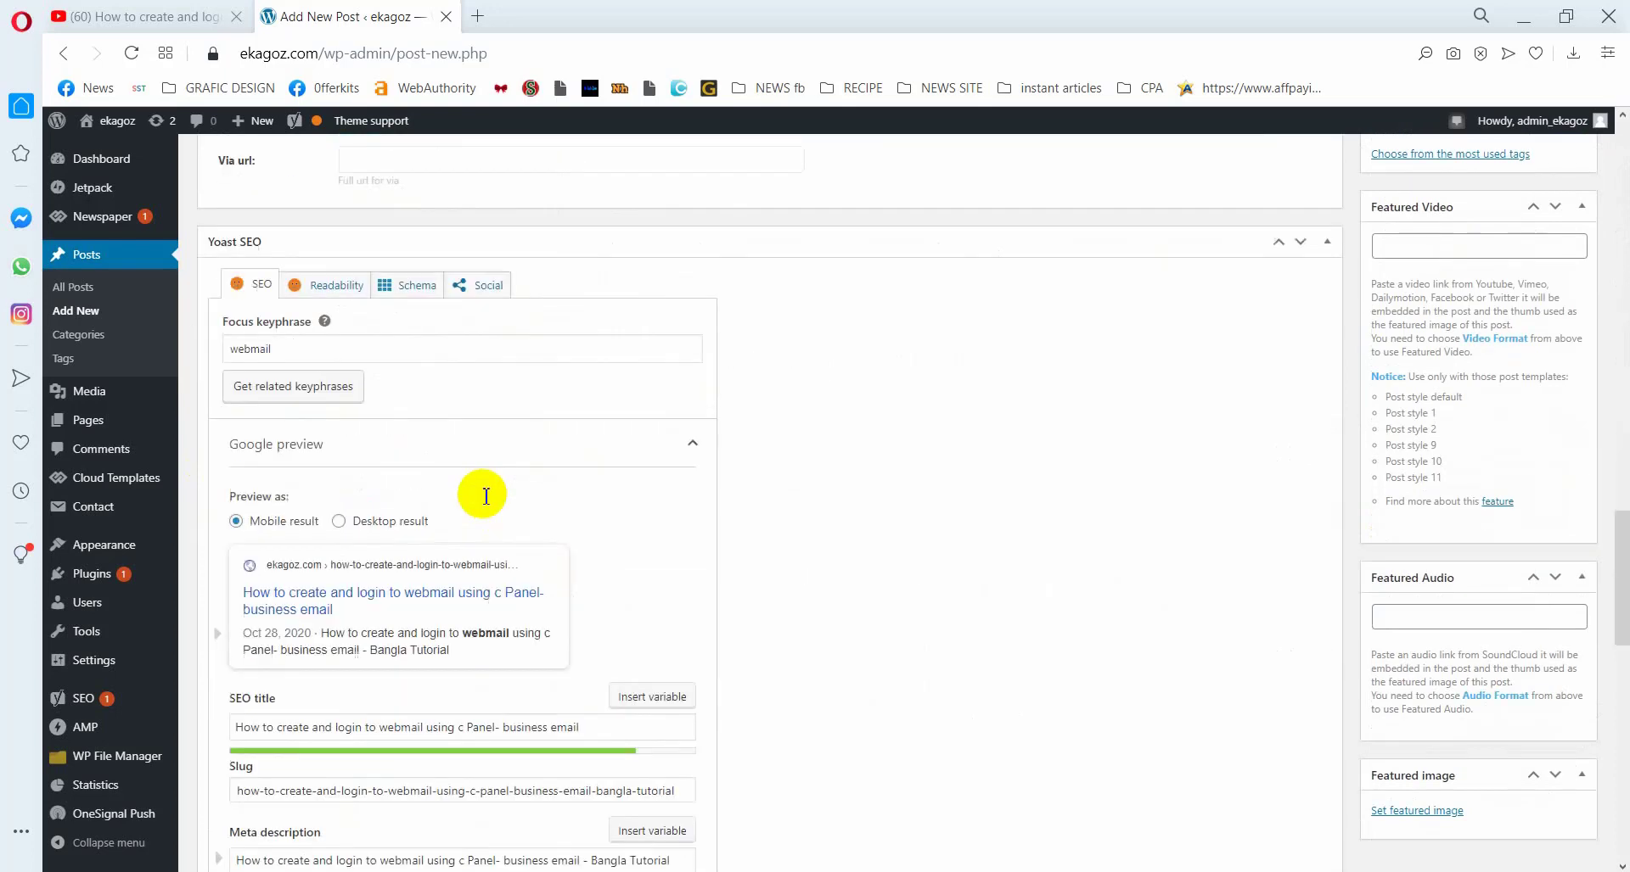
scroll(471, 443, up, 4)
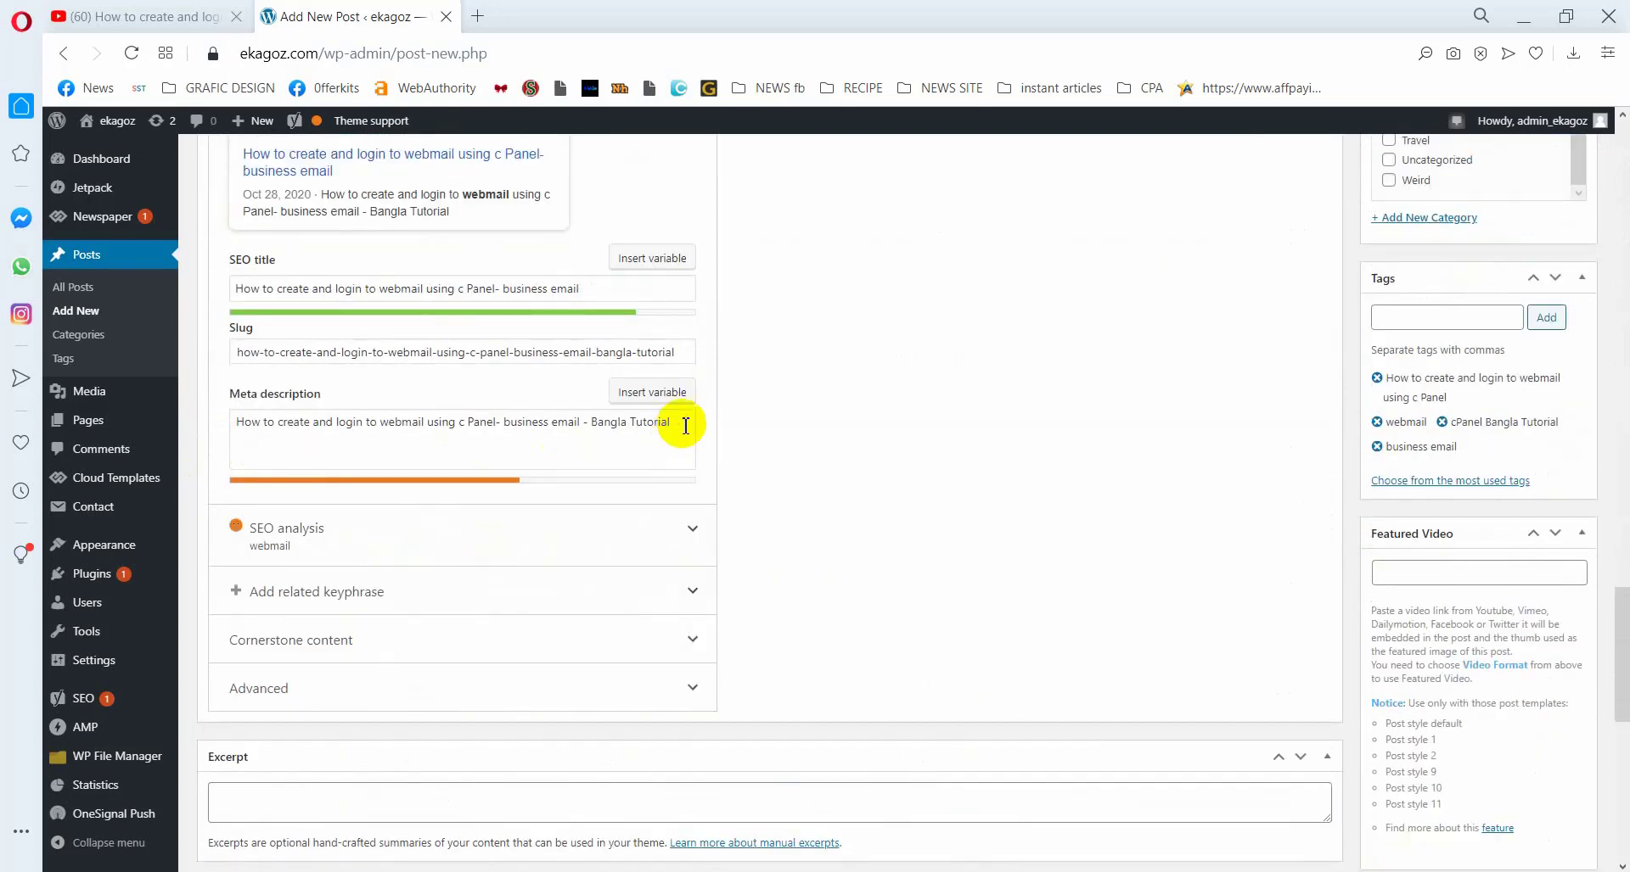
click(686, 424)
right_click(685, 424)
key(Escape)
text(,)
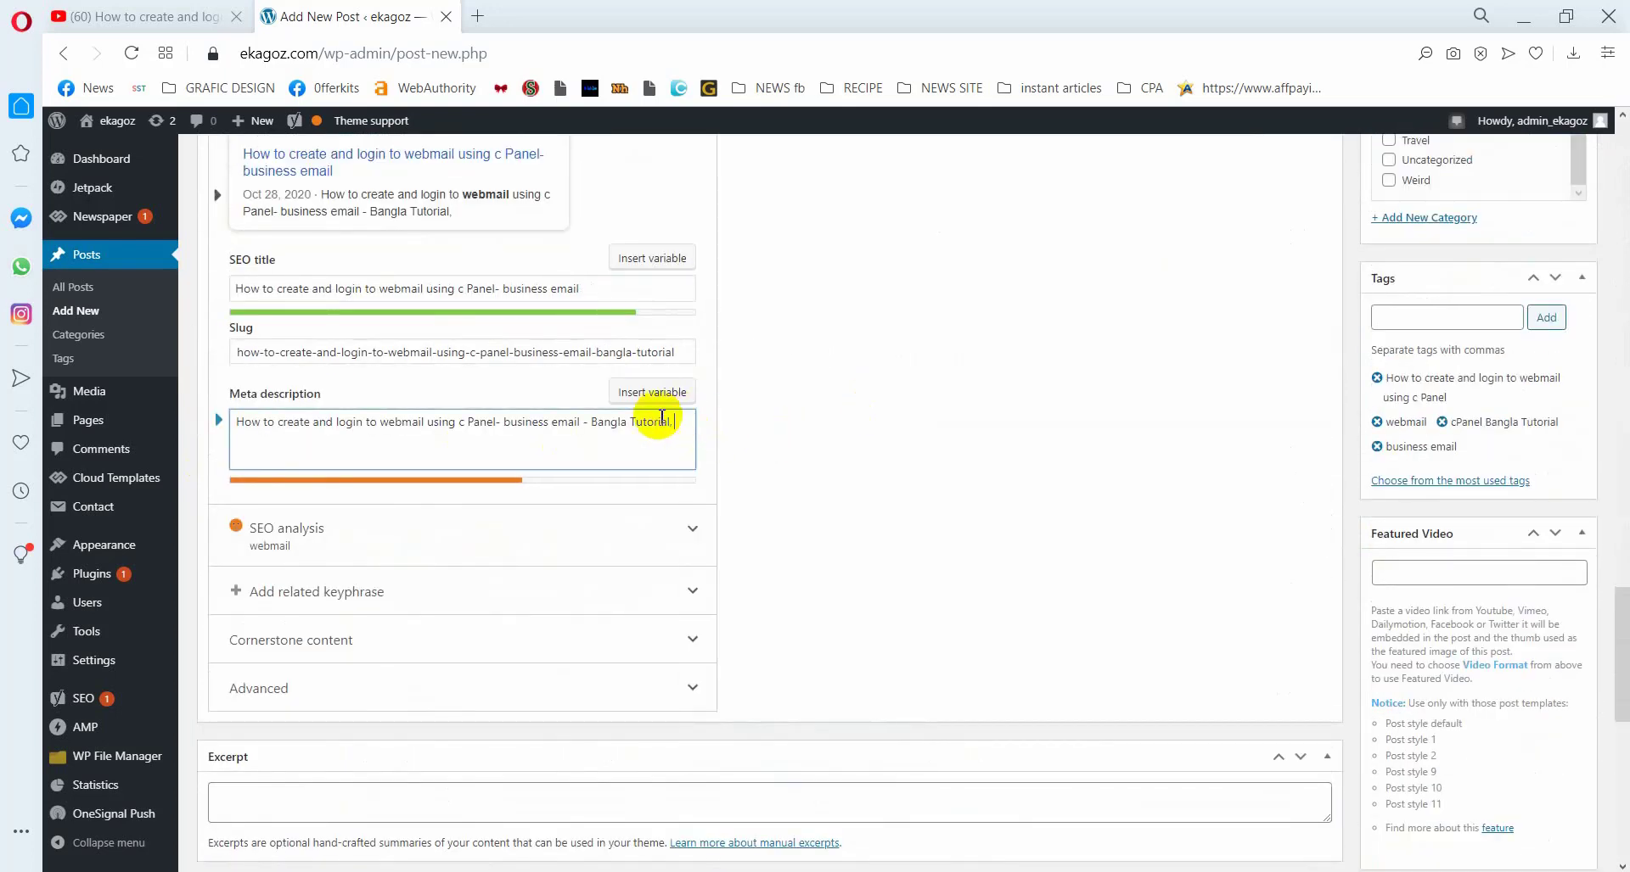
right_click(685, 424)
click(713, 588)
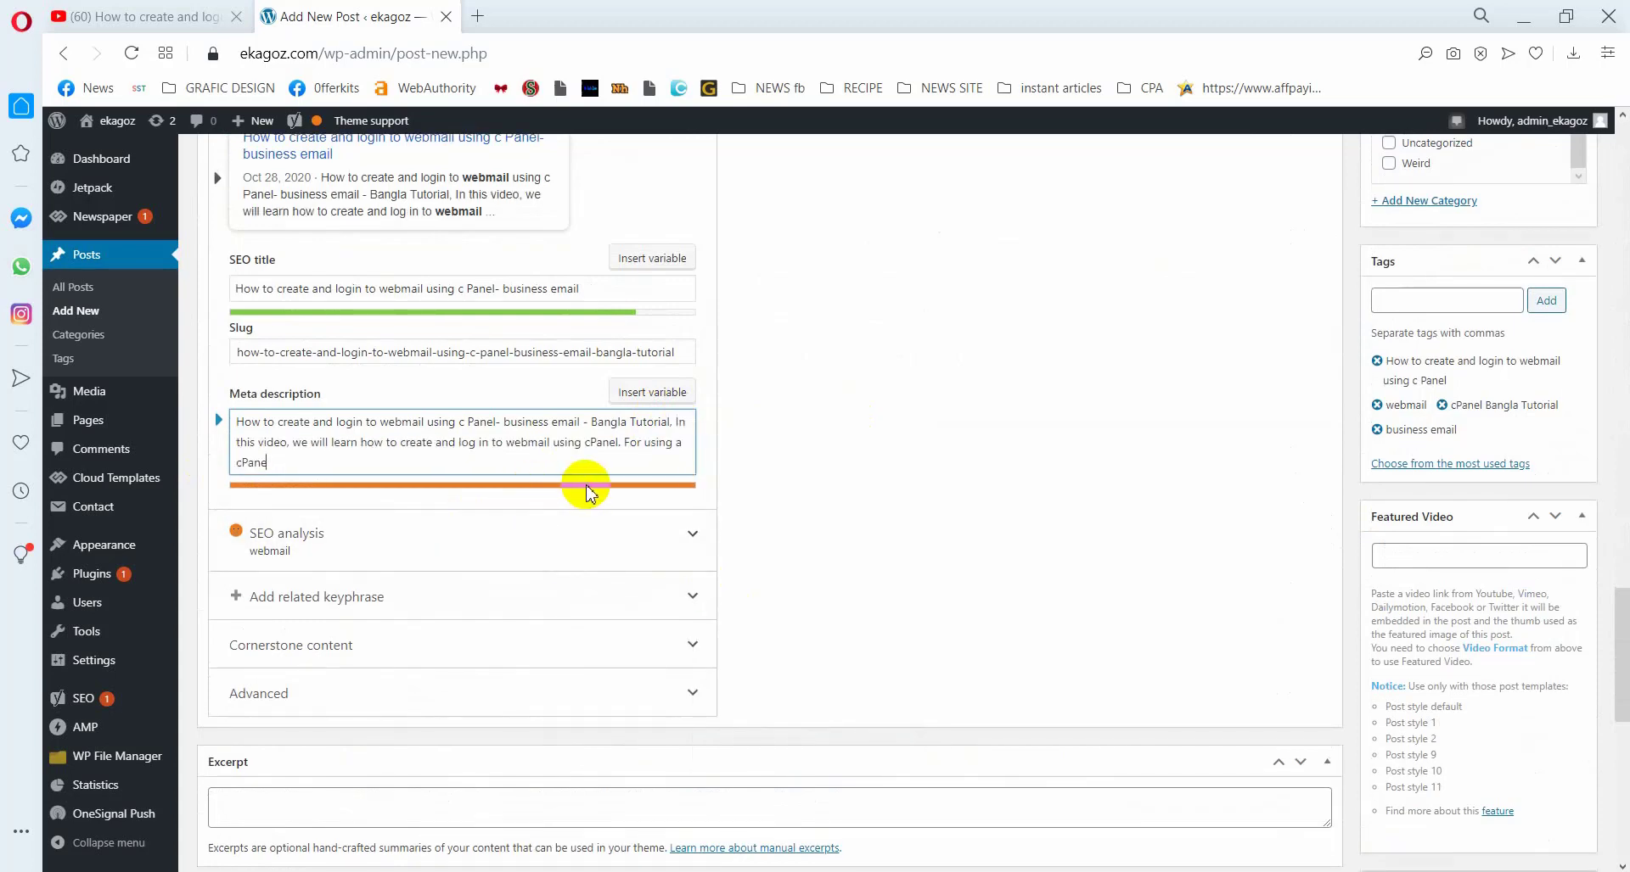
Shorten the meta description by deleting "For using a cPane" and "business email - Bangla Tutorial.", leaving "c Panel-" directly before "In this video"
drag(626, 442, 666, 454)
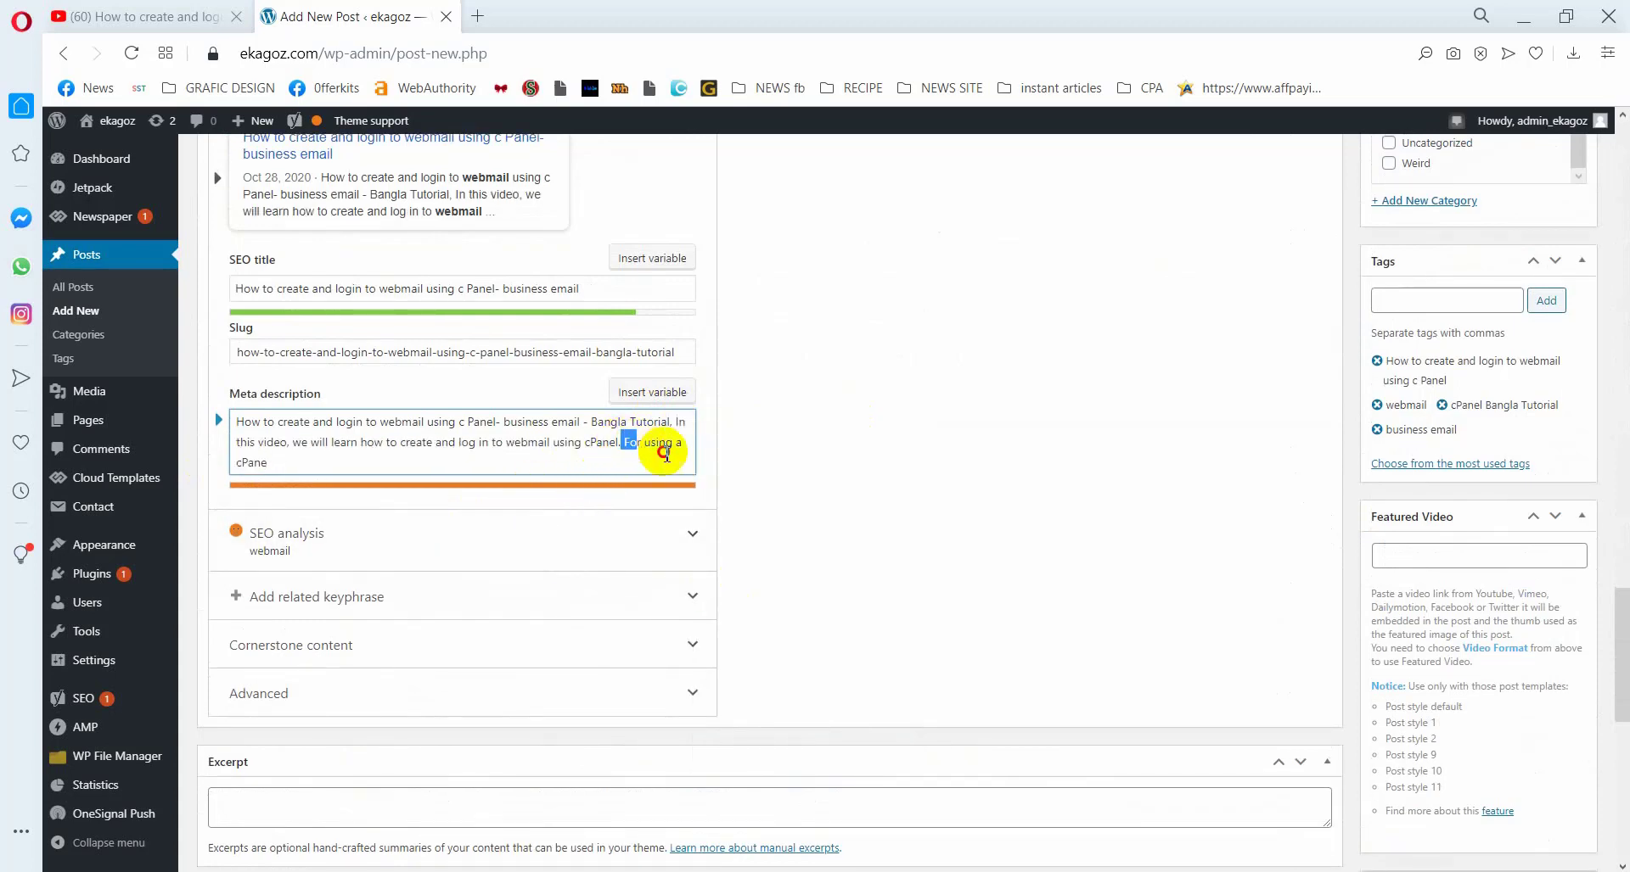
key(BackSpace)
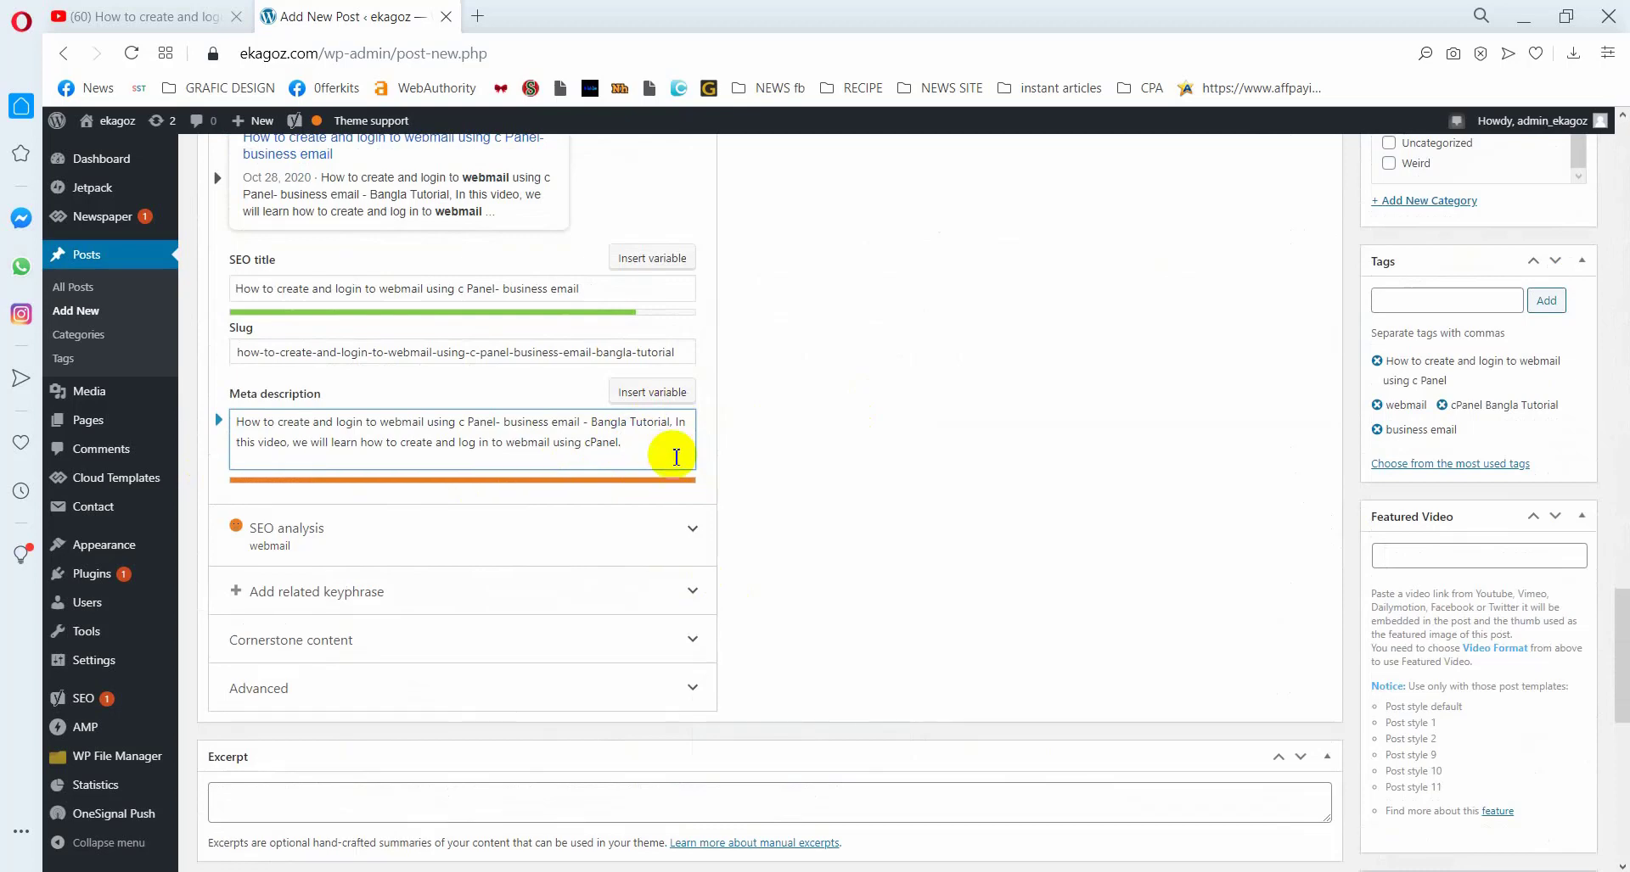
drag(583, 421, 654, 422)
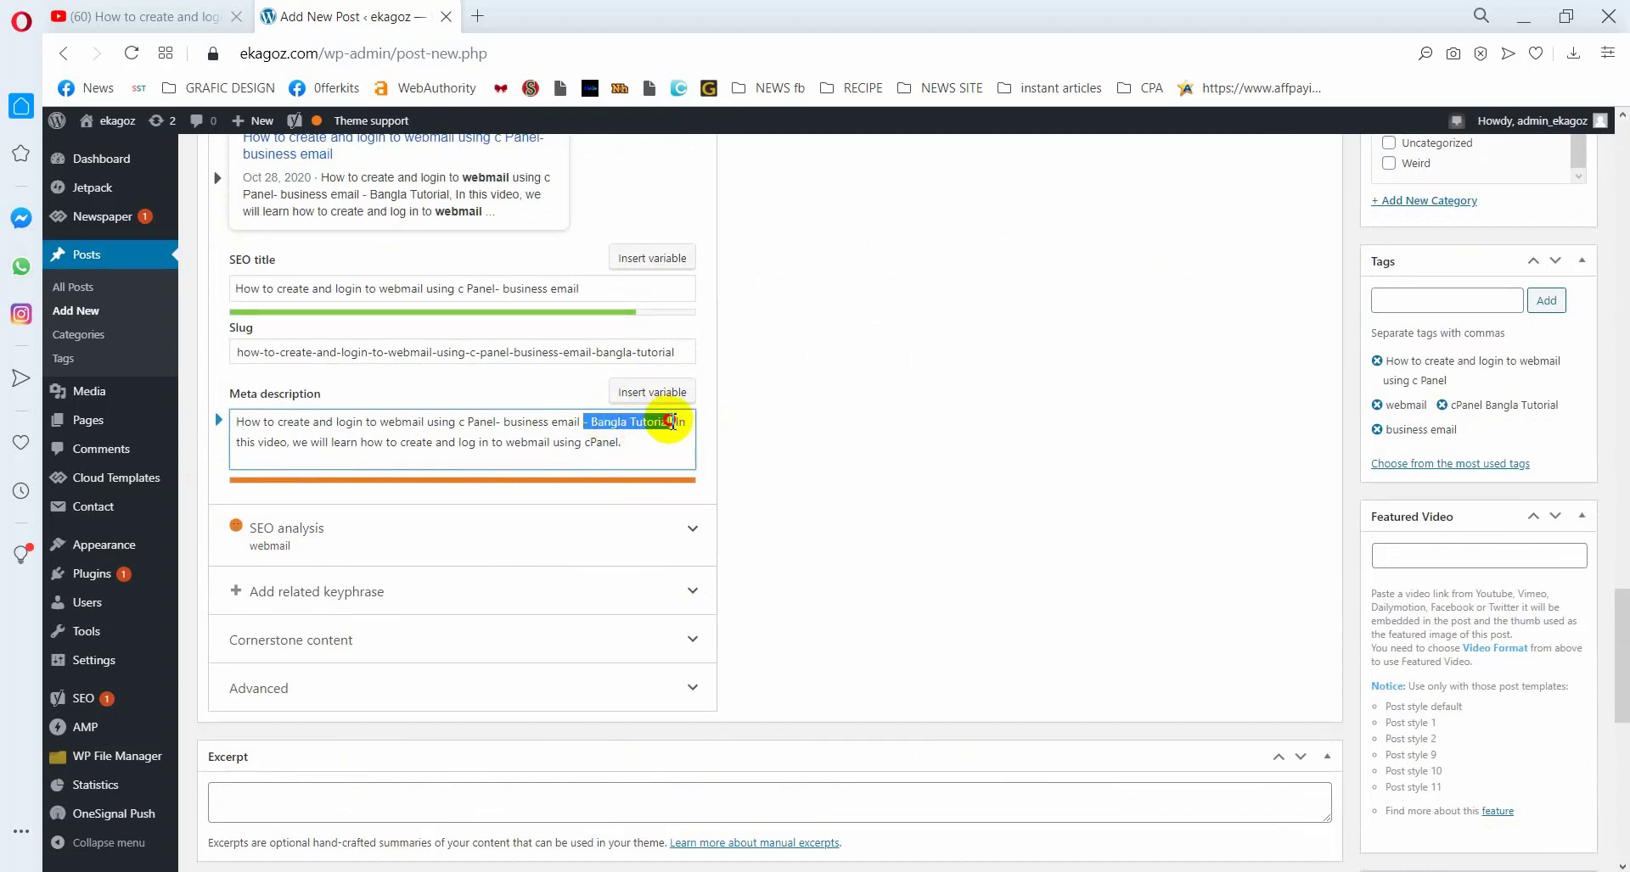
drag(679, 422, 505, 422)
key(BackSpace)
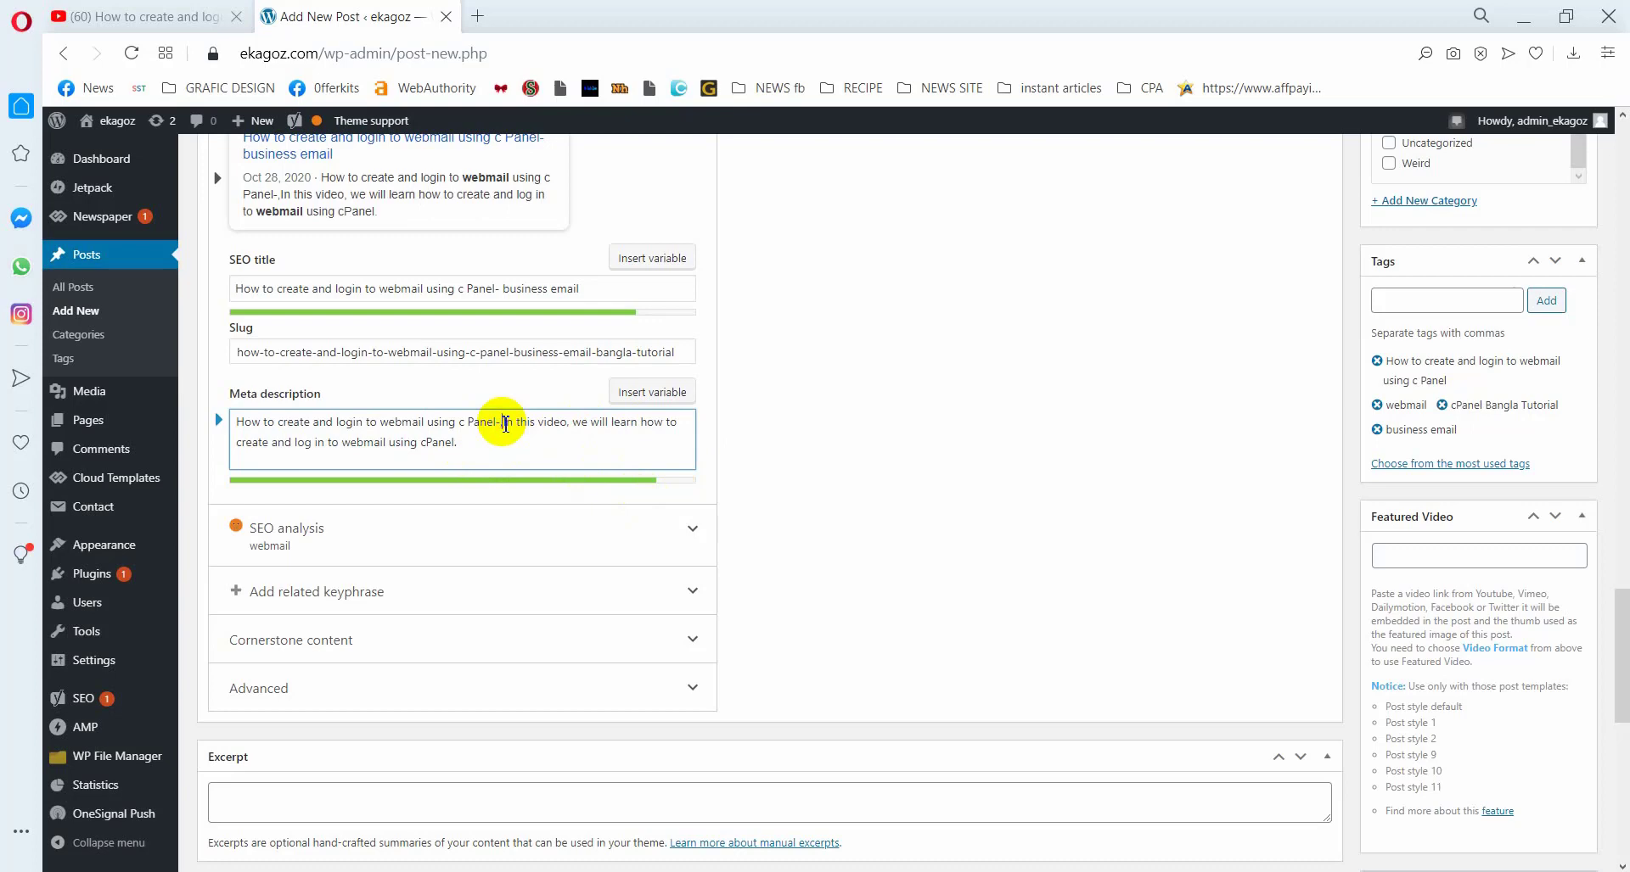
key(Delete)
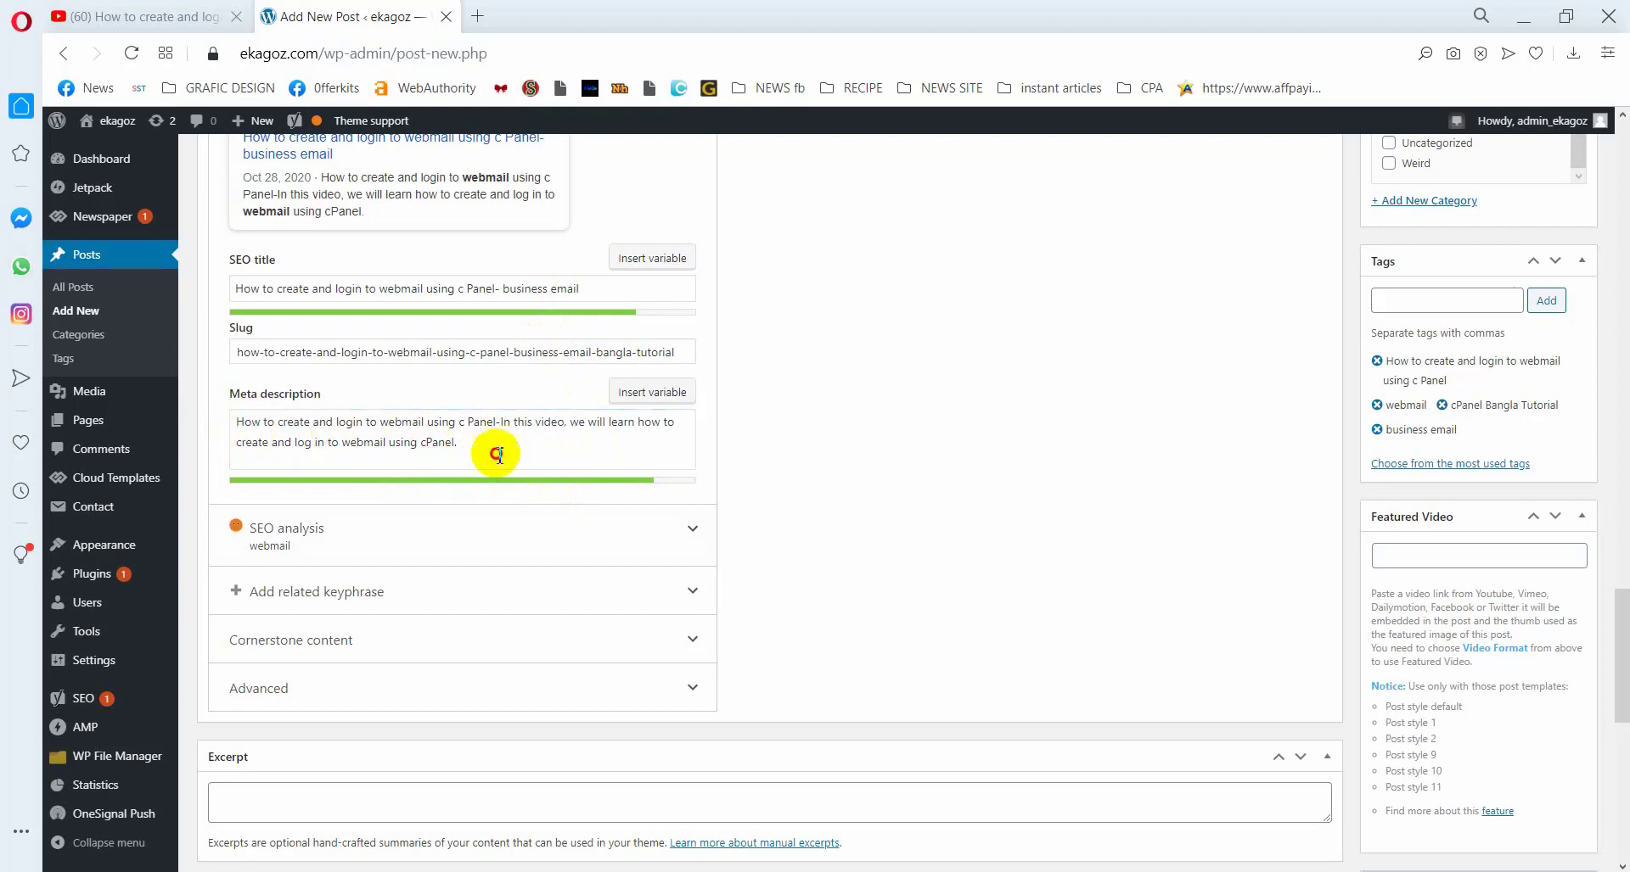
drag(538, 408, 473, 444)
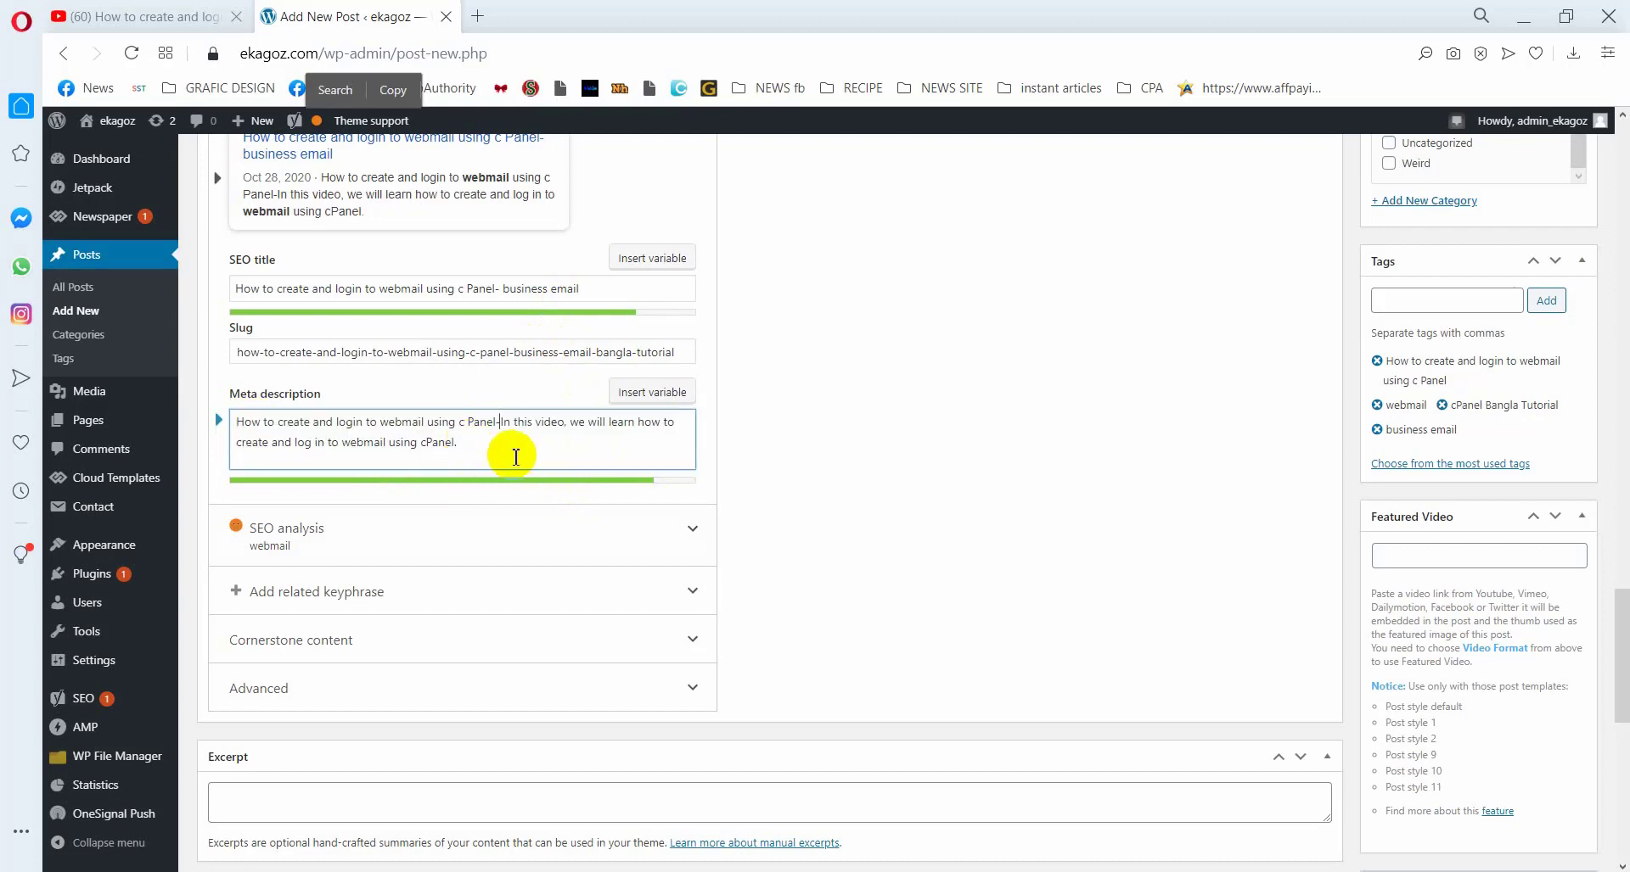
scroll(515, 456, up, 3)
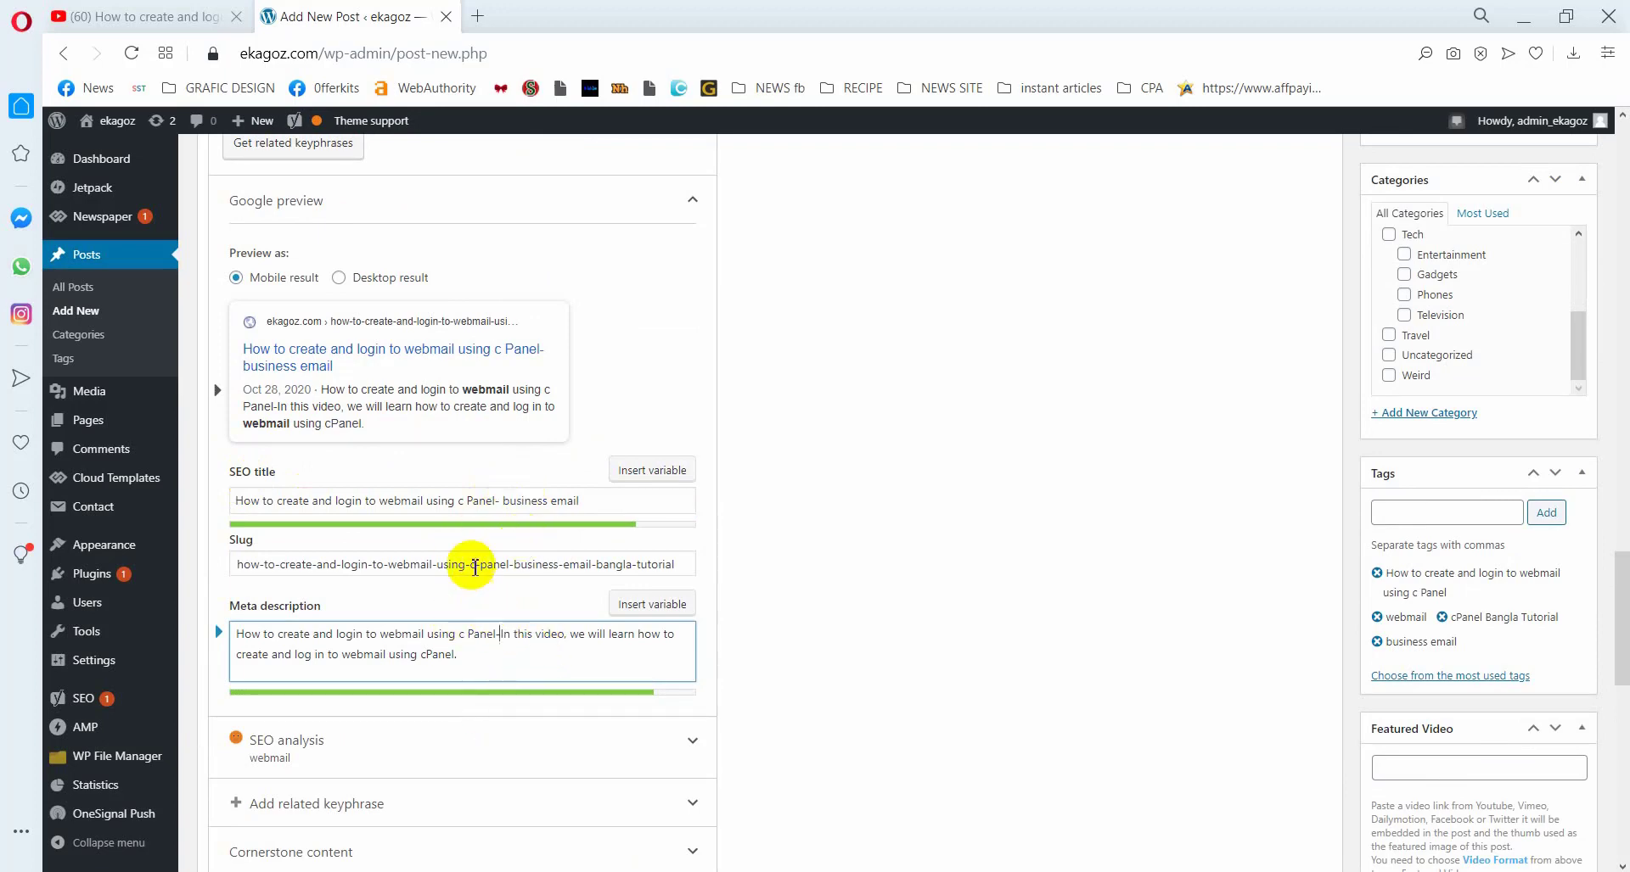
scroll(473, 564, up, 8)
scroll(475, 567, up, 20)
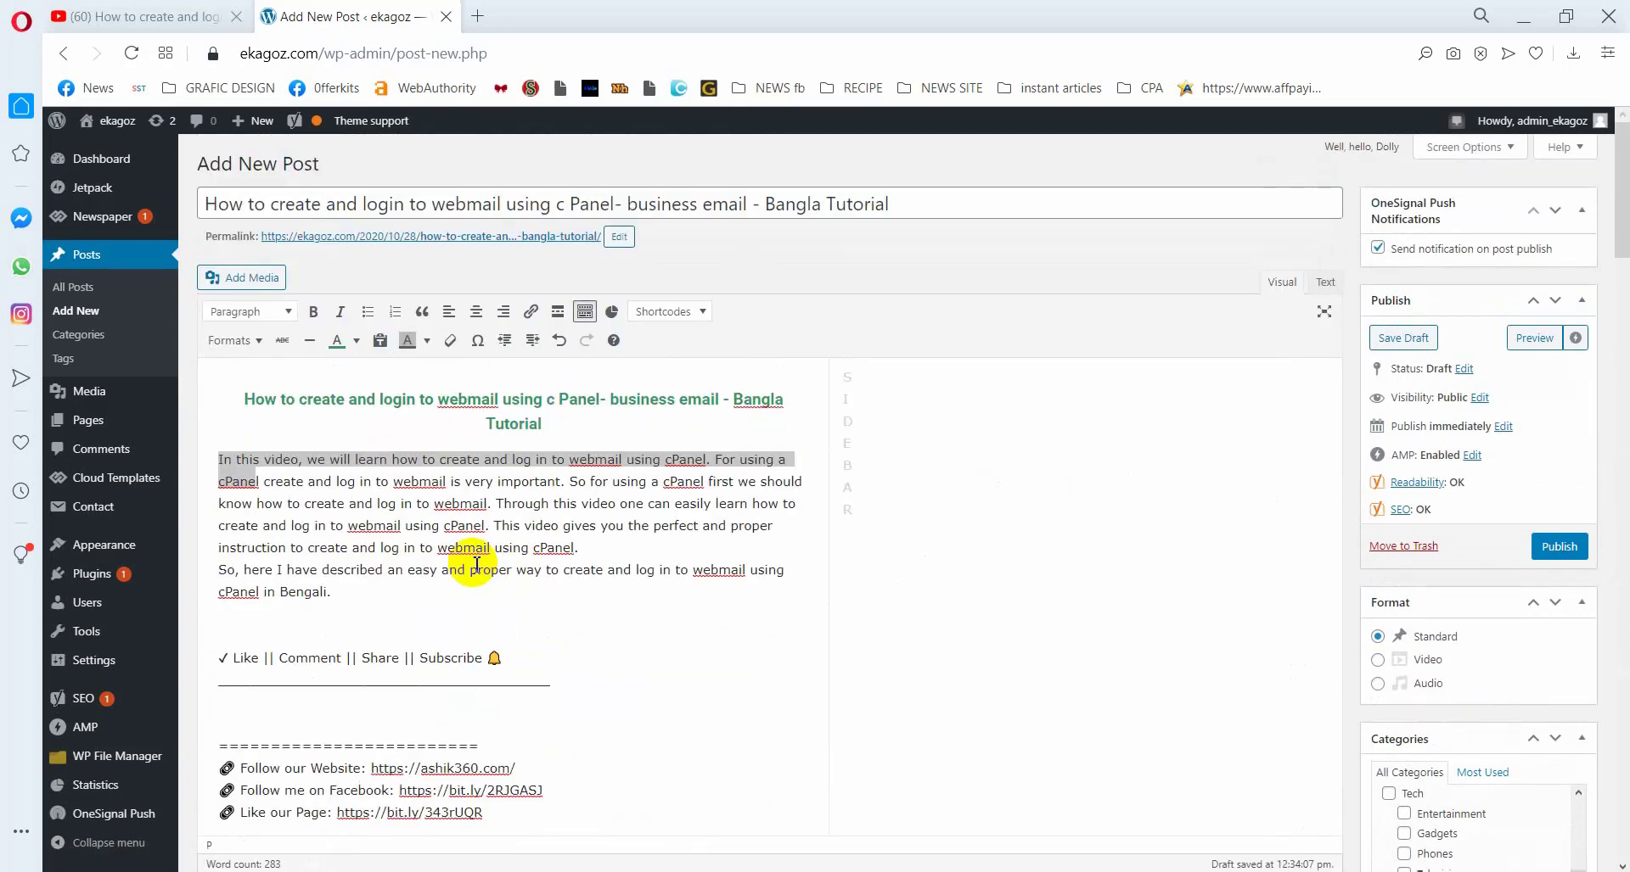
Upload the "web mail" JPG file from the Desktop folder as a candidate for the post's featured image
scroll(476, 564, down, 20)
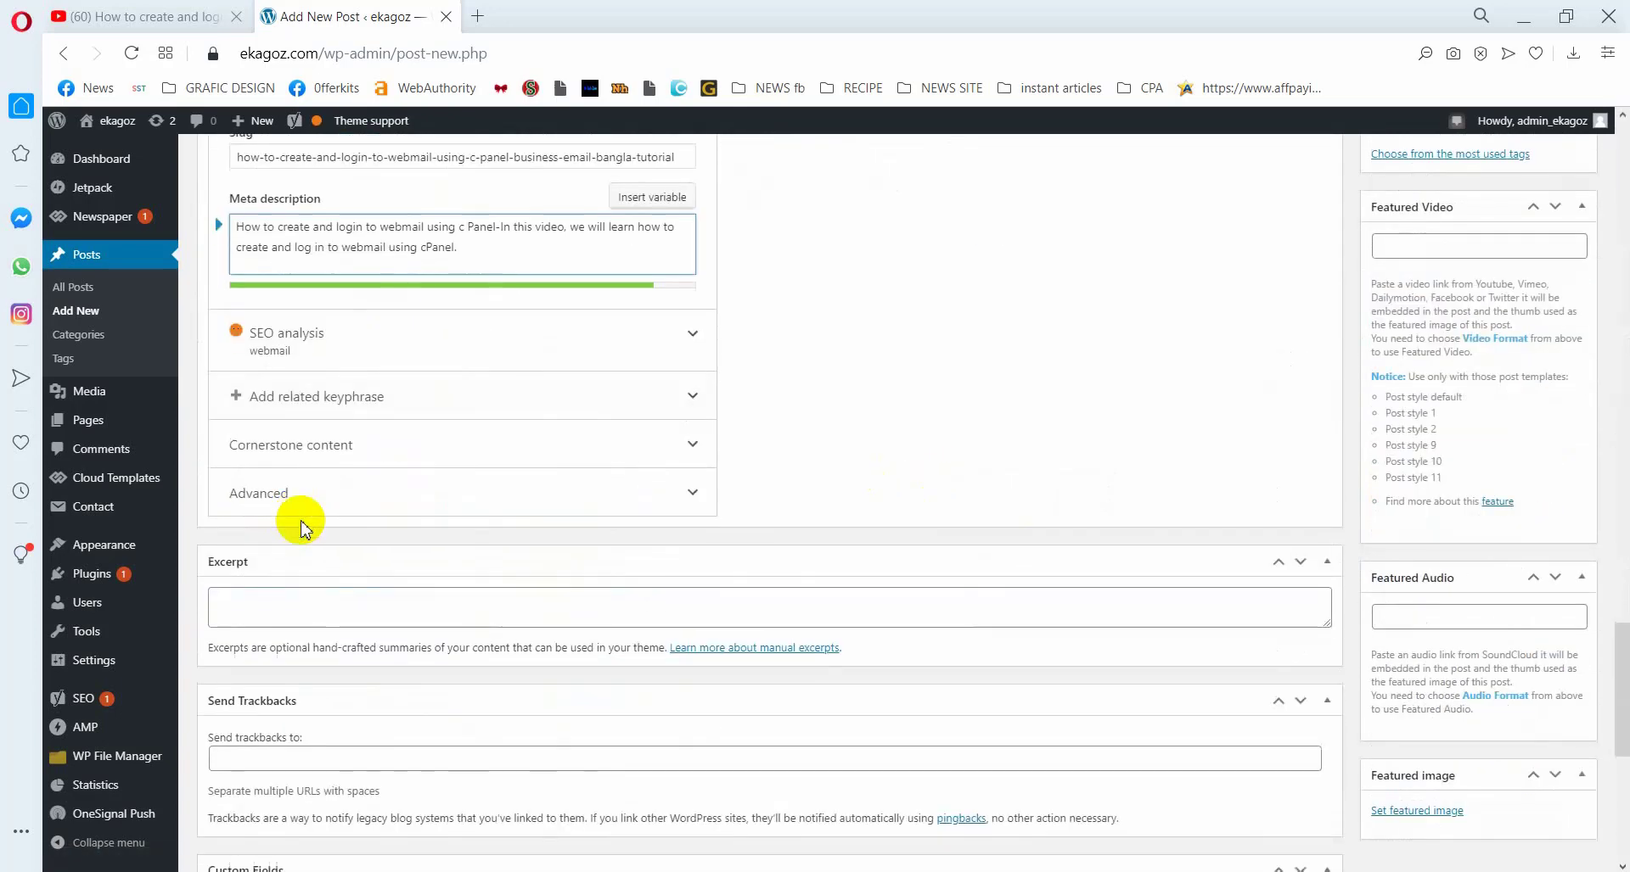
scroll(301, 526, down, 6)
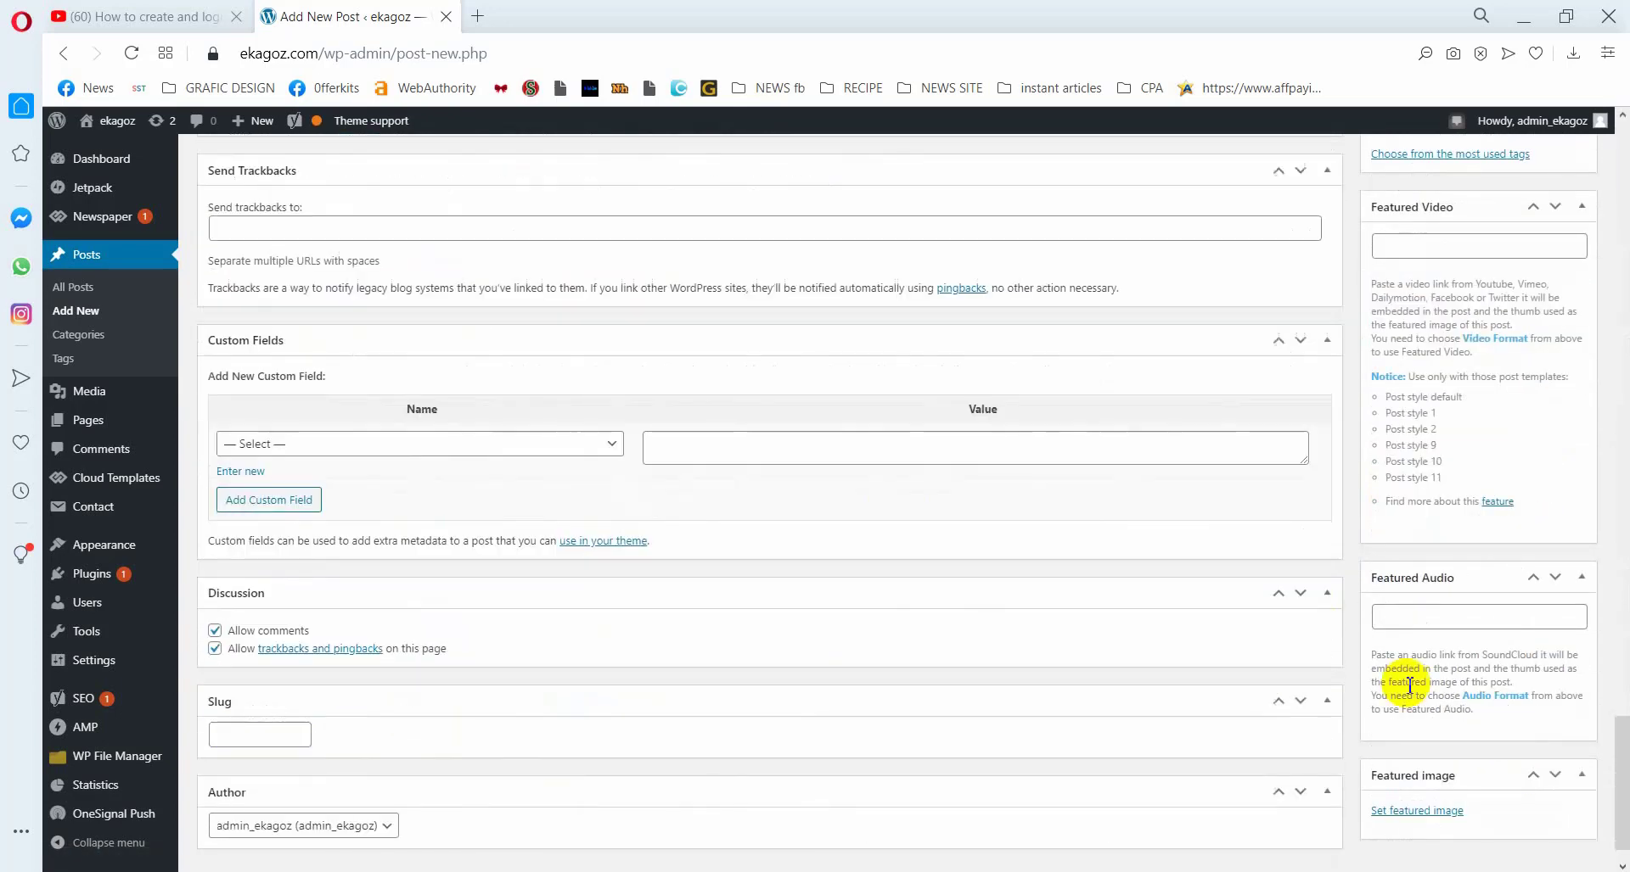
click(1429, 813)
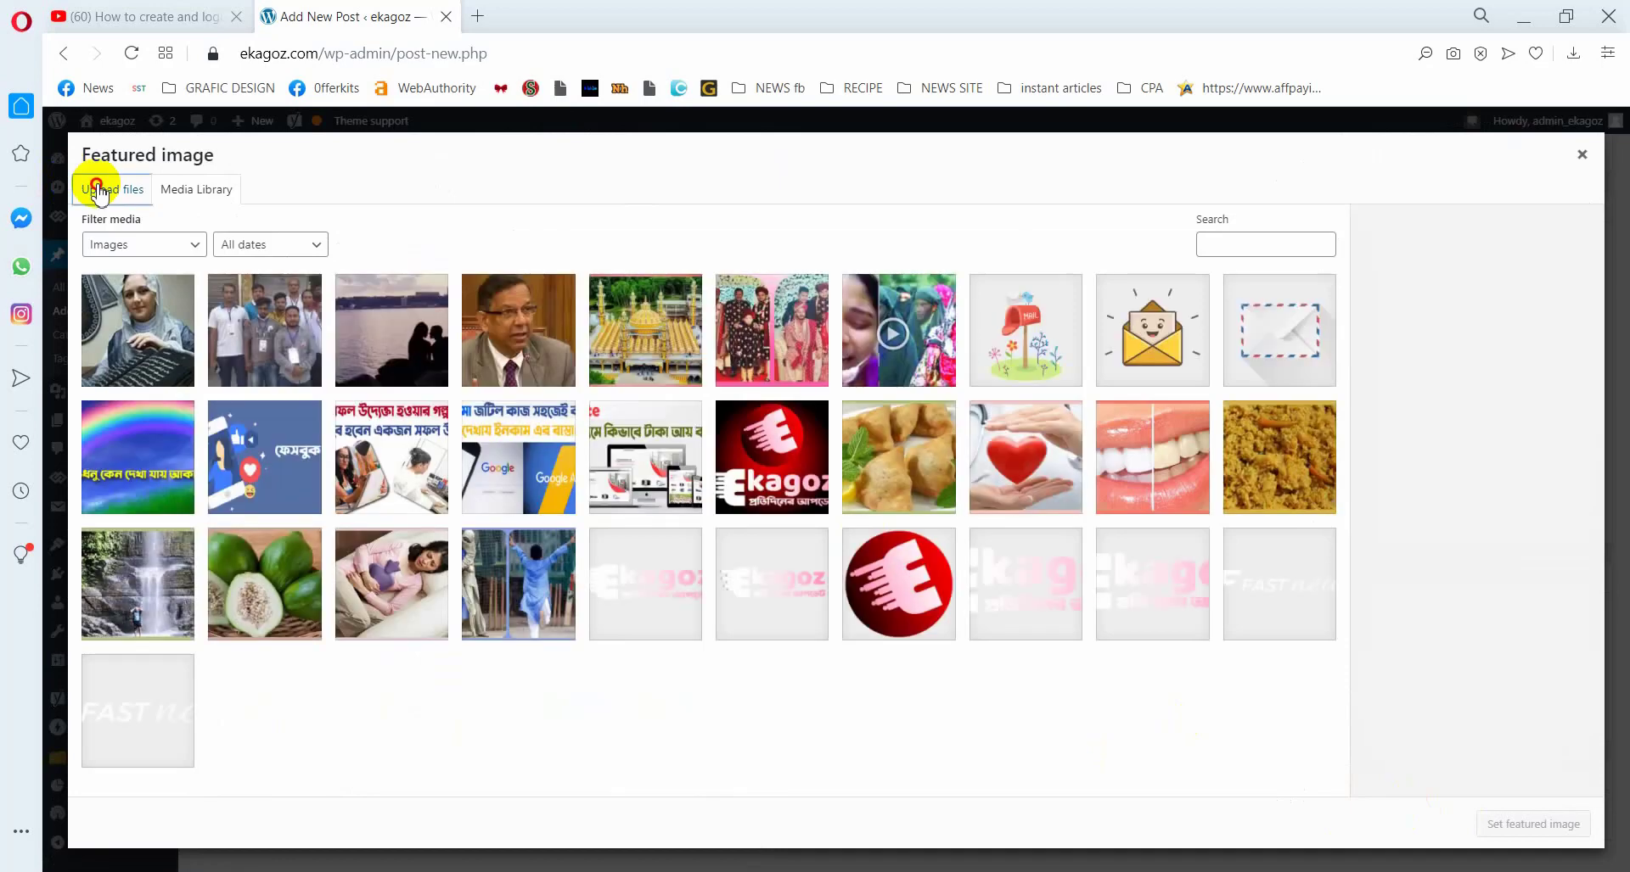
click(100, 190)
click(797, 478)
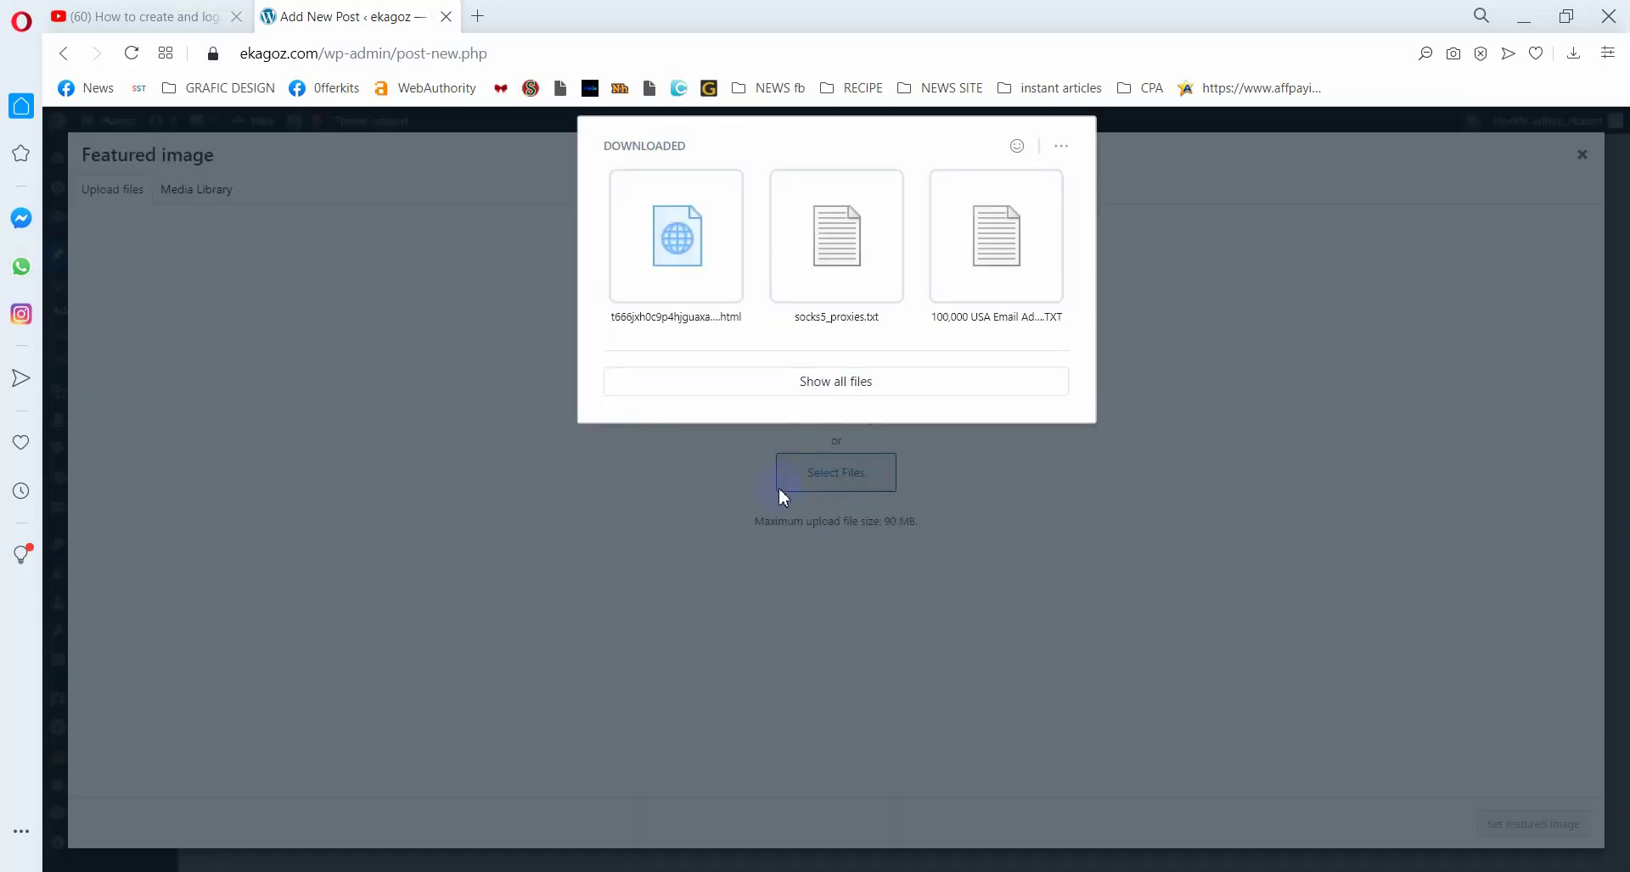
click(840, 384)
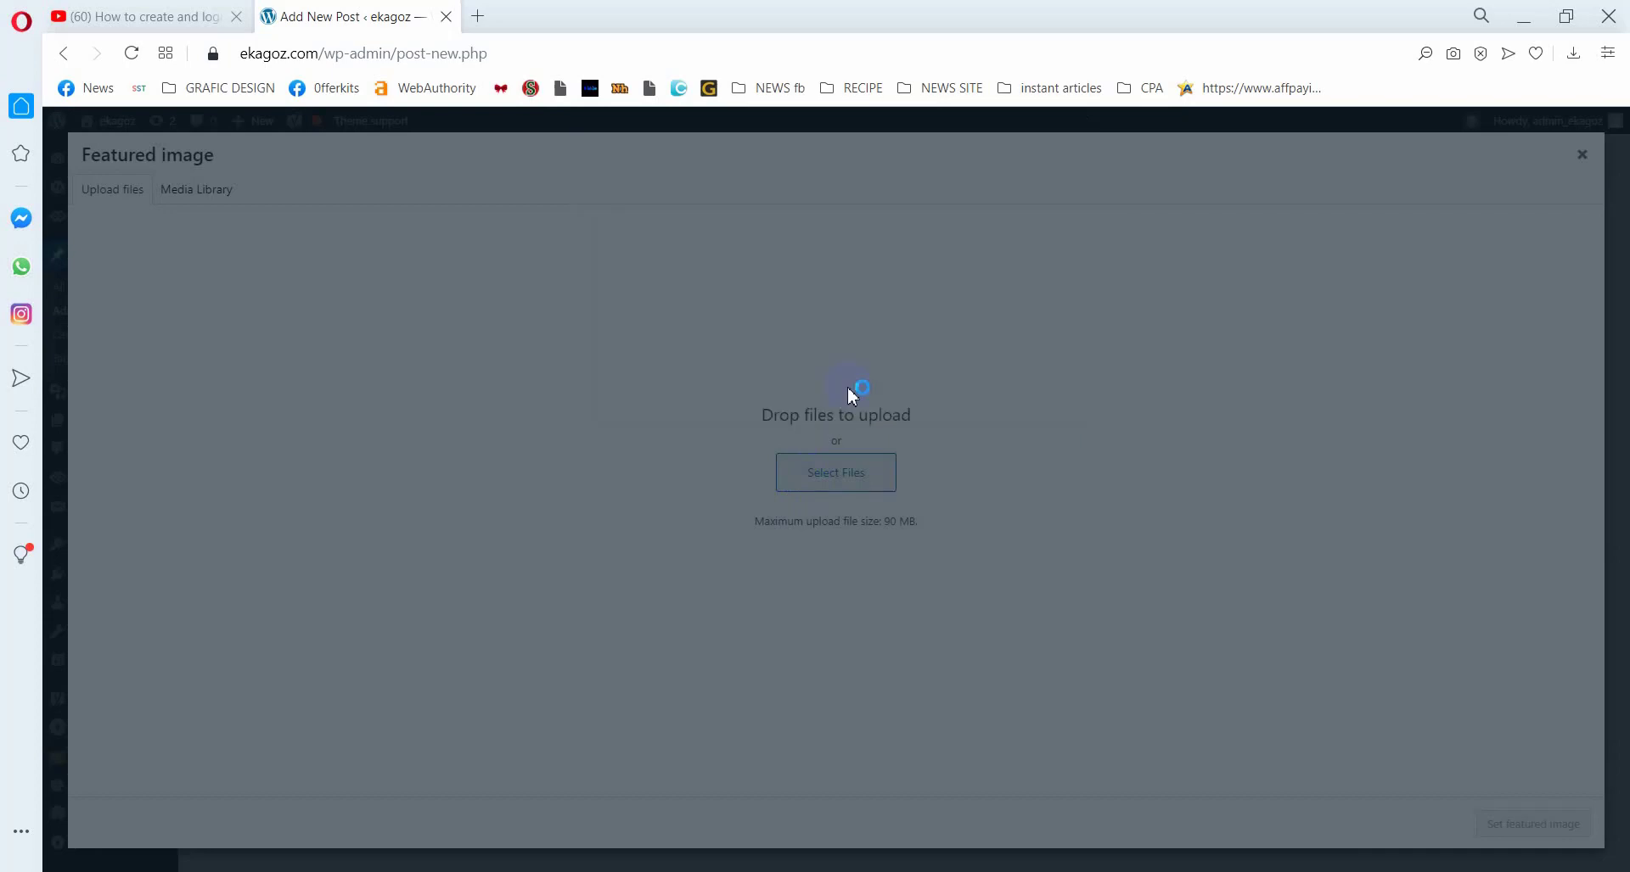
scroll(492, 526, down, 5)
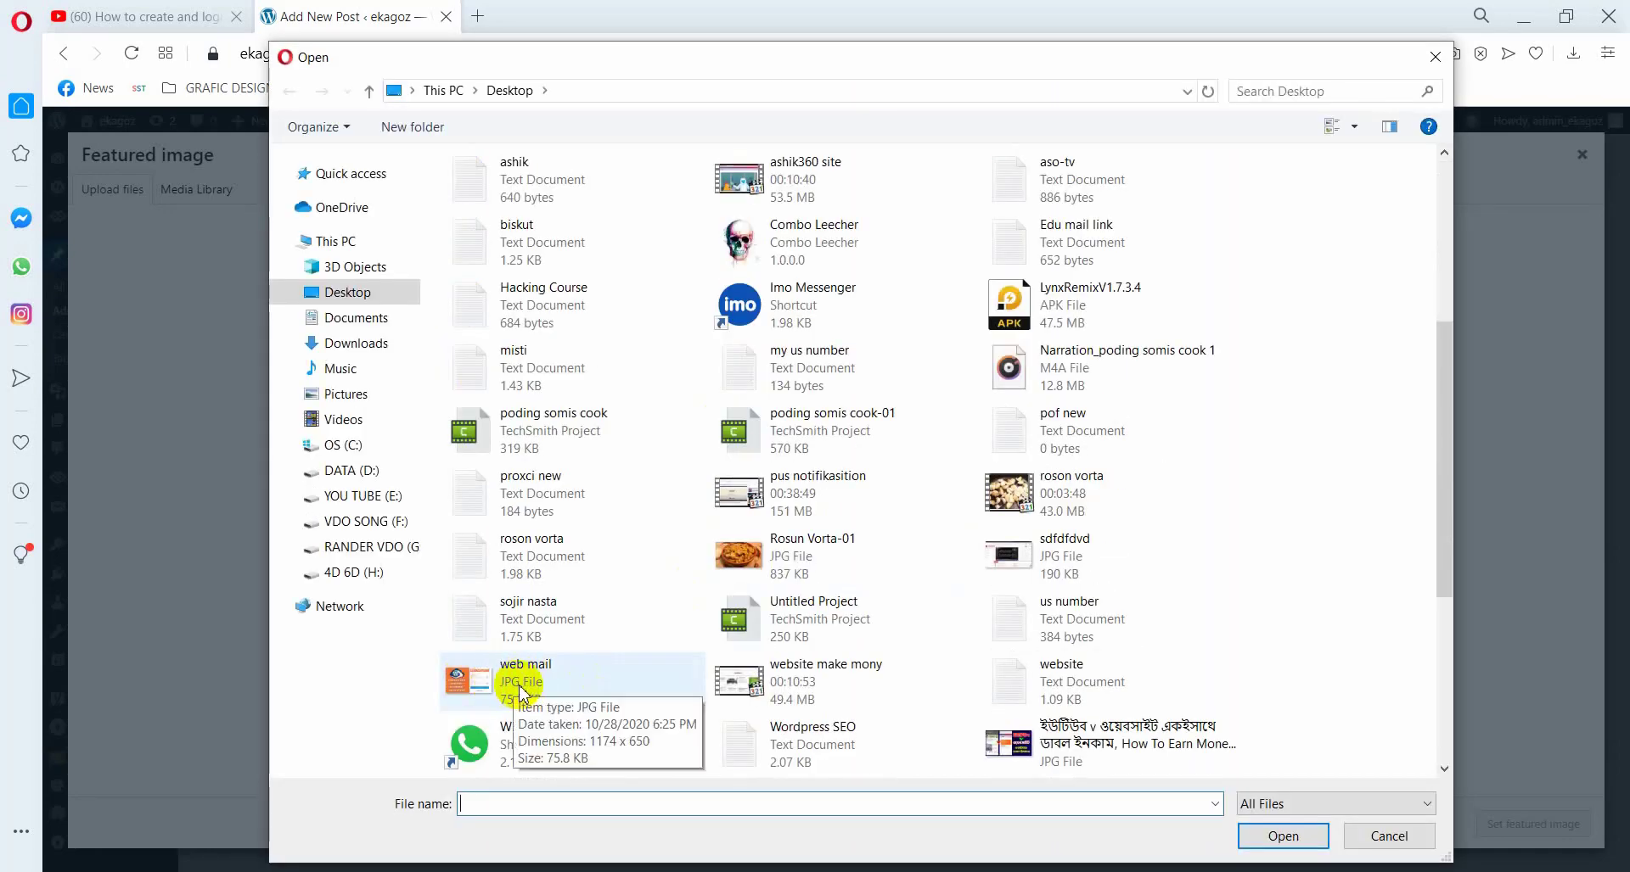
double_click(520, 685)
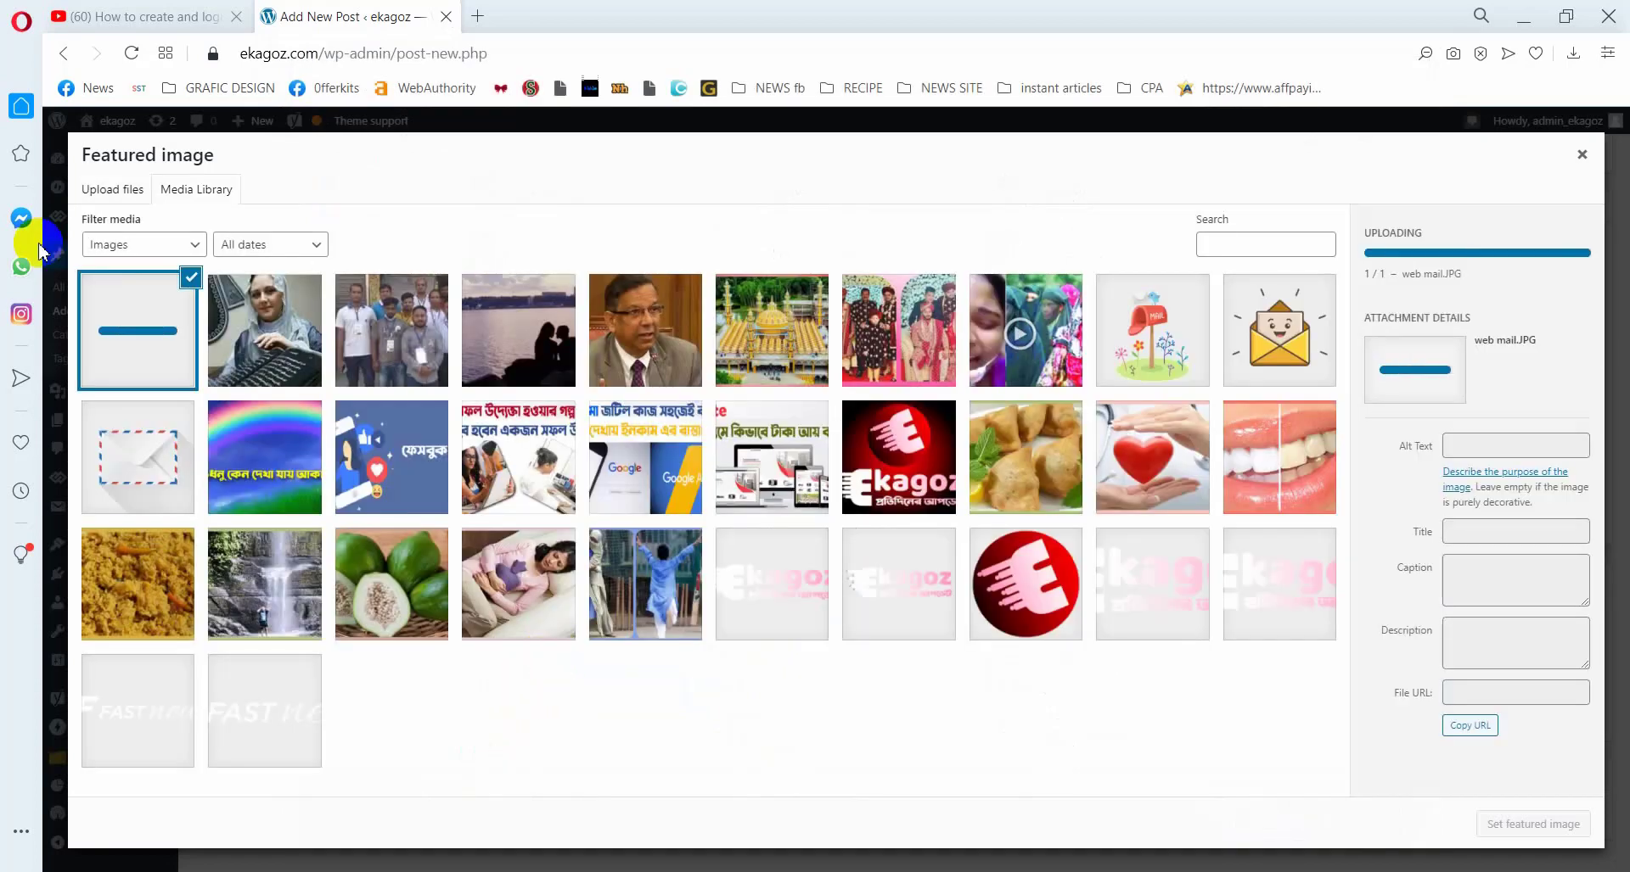
click(1466, 373)
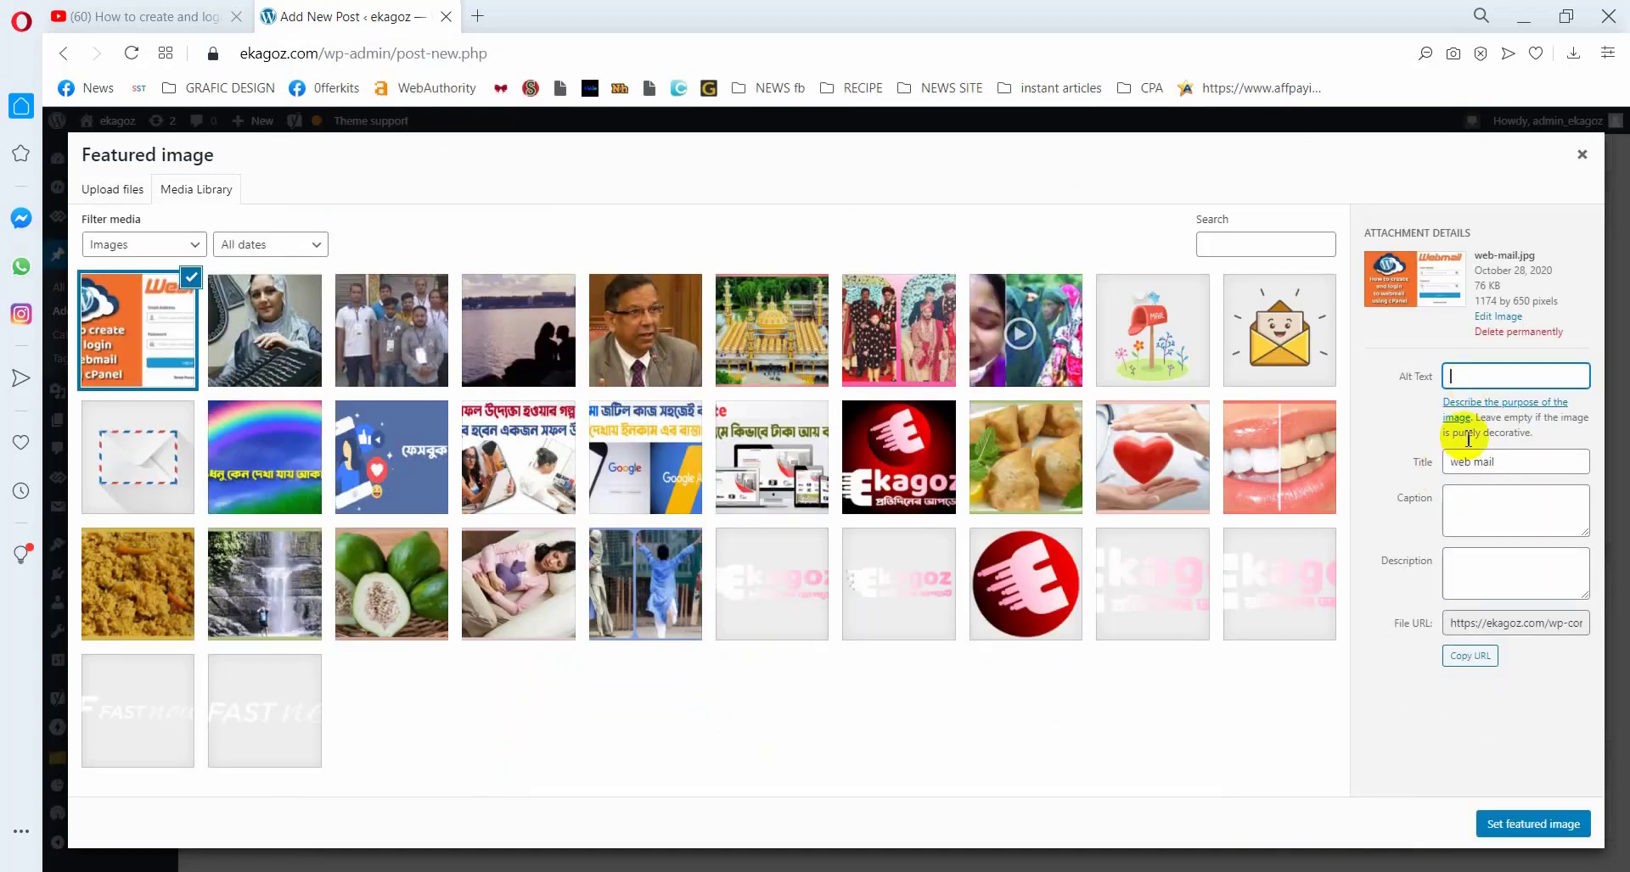
click(1471, 516)
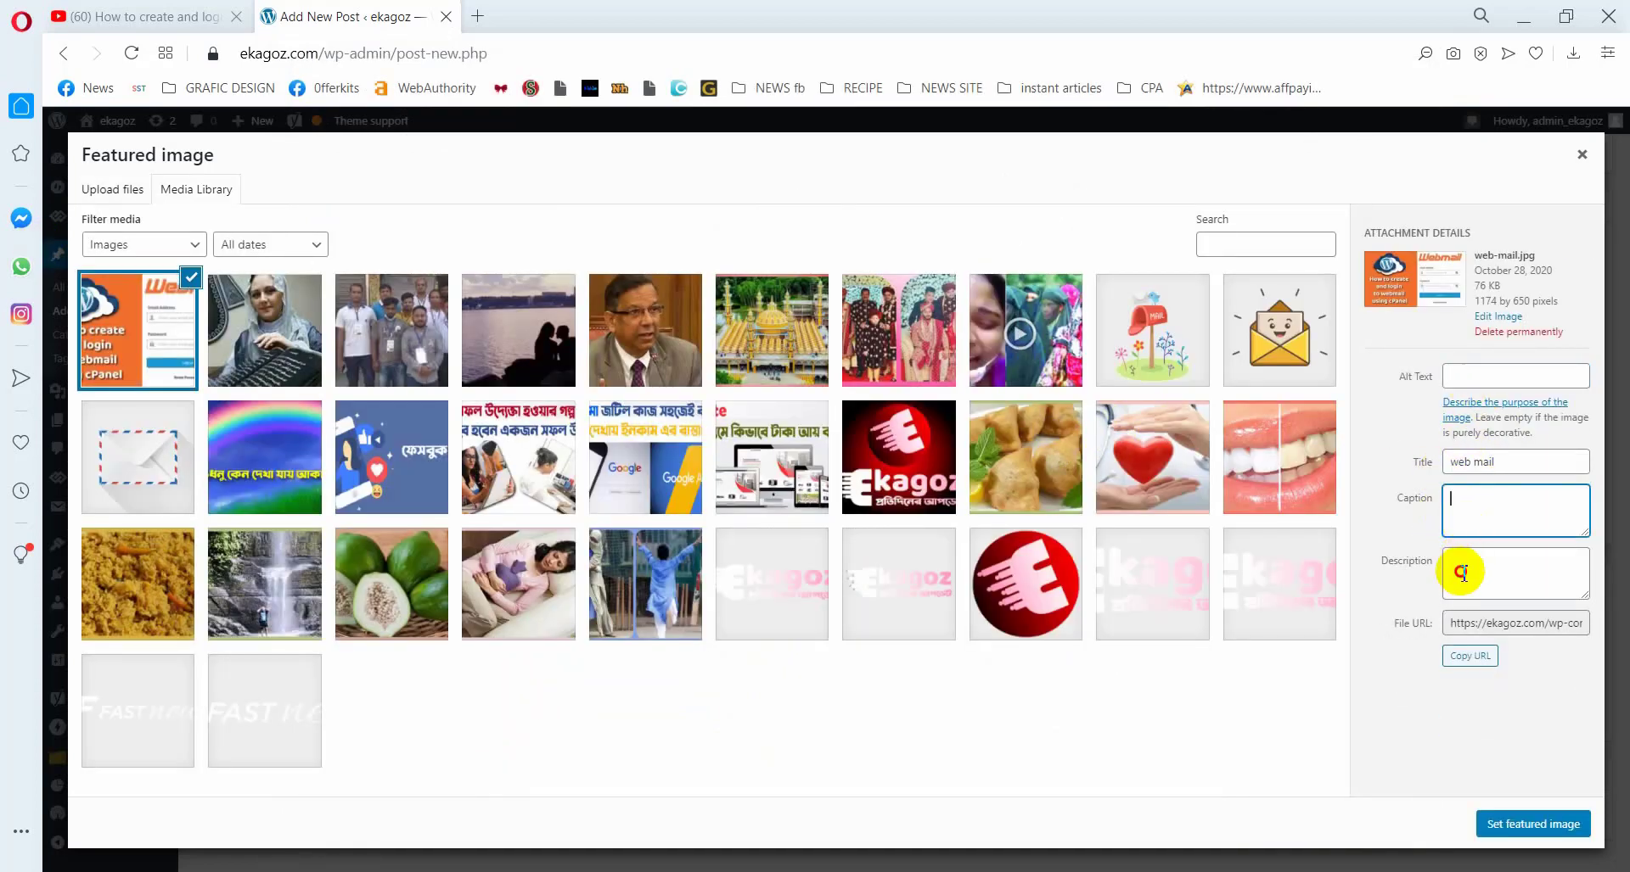
click(1470, 374)
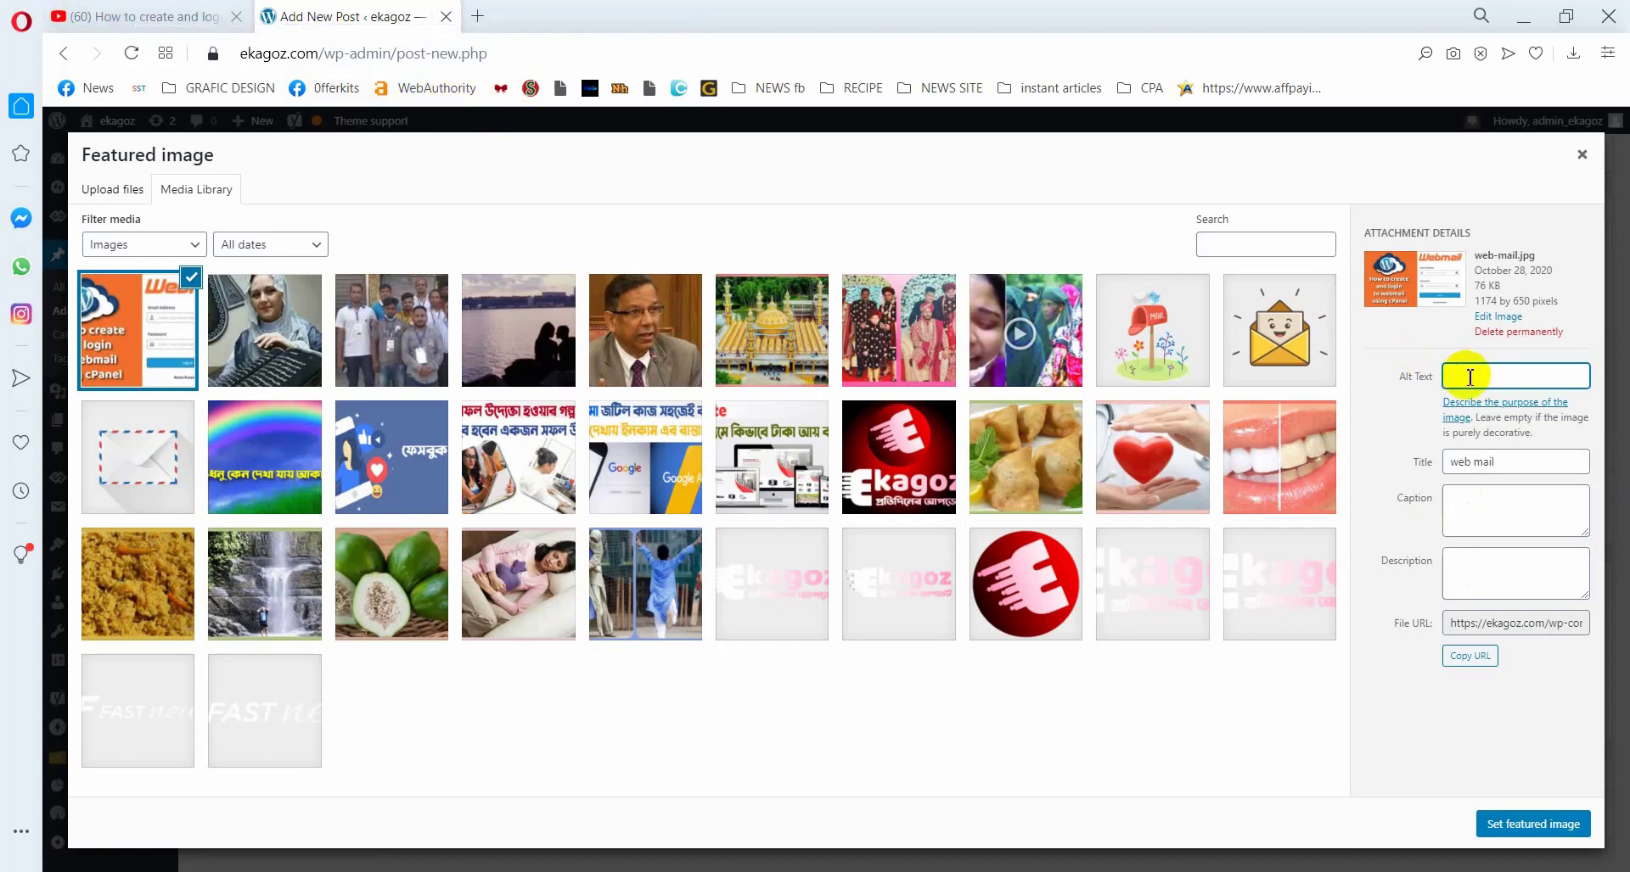
click(1461, 512)
click(1484, 582)
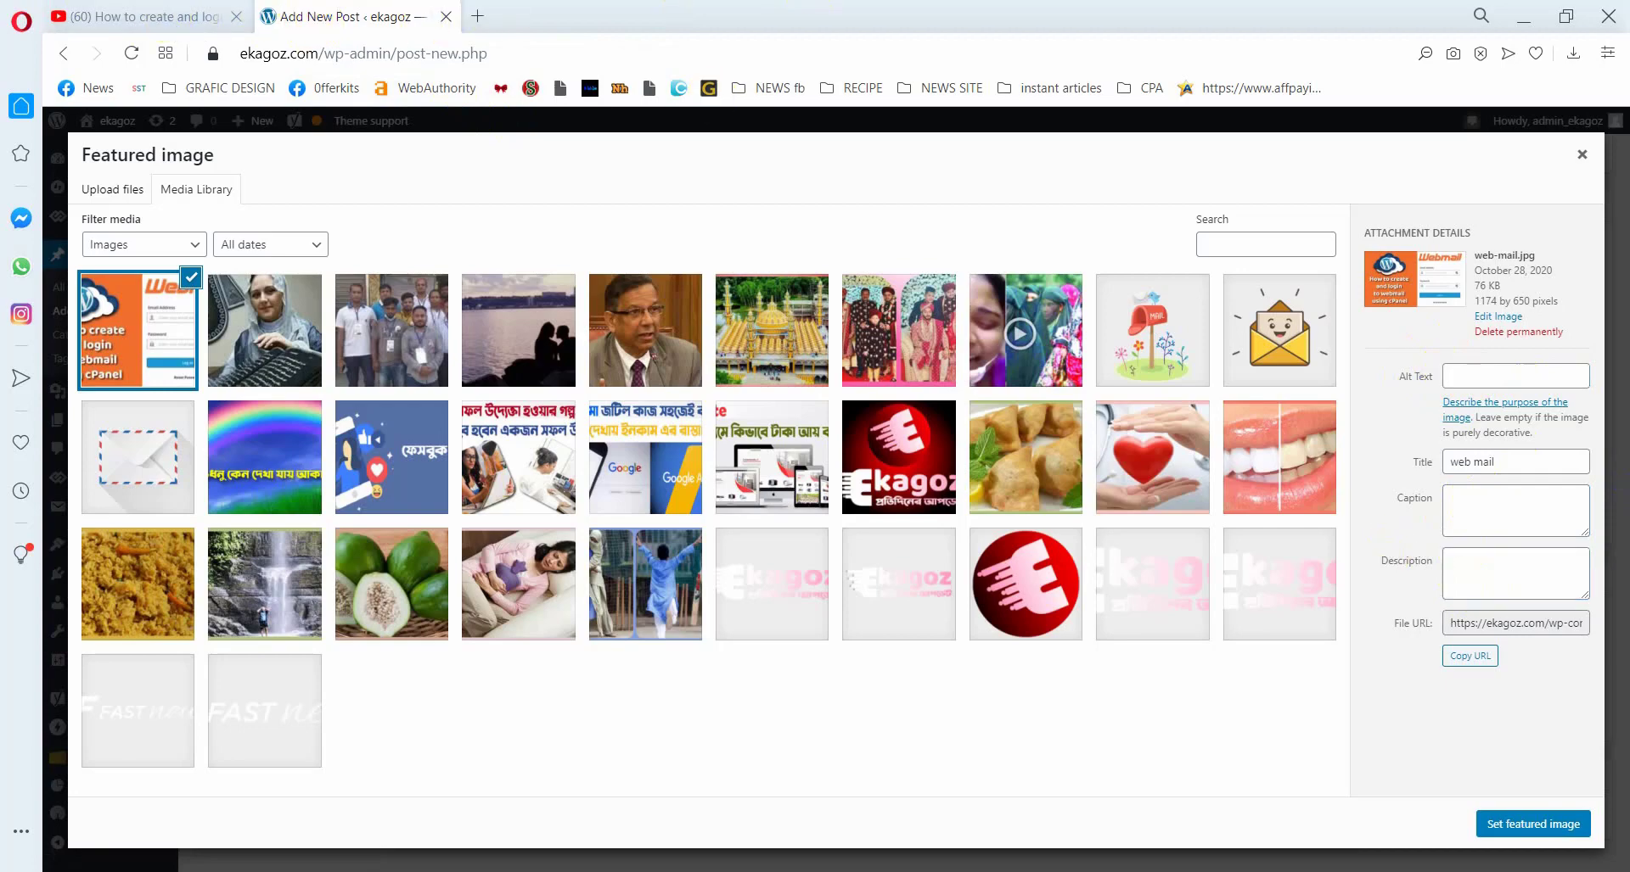
Switch to the untitled Notepad note, copy its full title line and return to the featured image window
key(alt+Tab)
scroll(932, 225, up, 7)
click(919, 204)
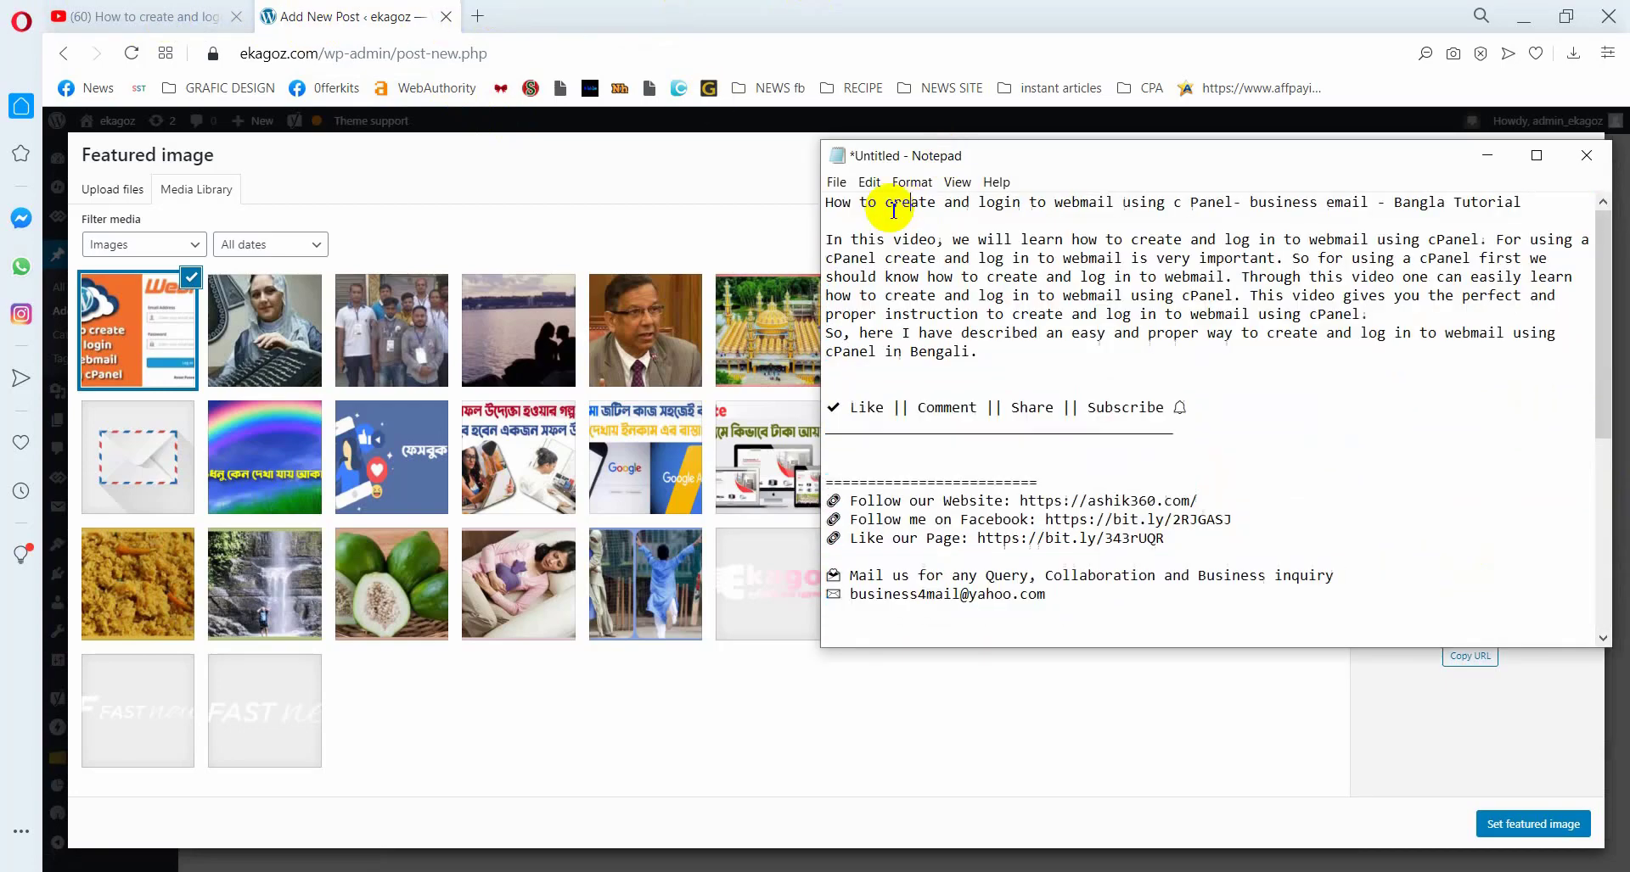
drag(839, 204, 1524, 204)
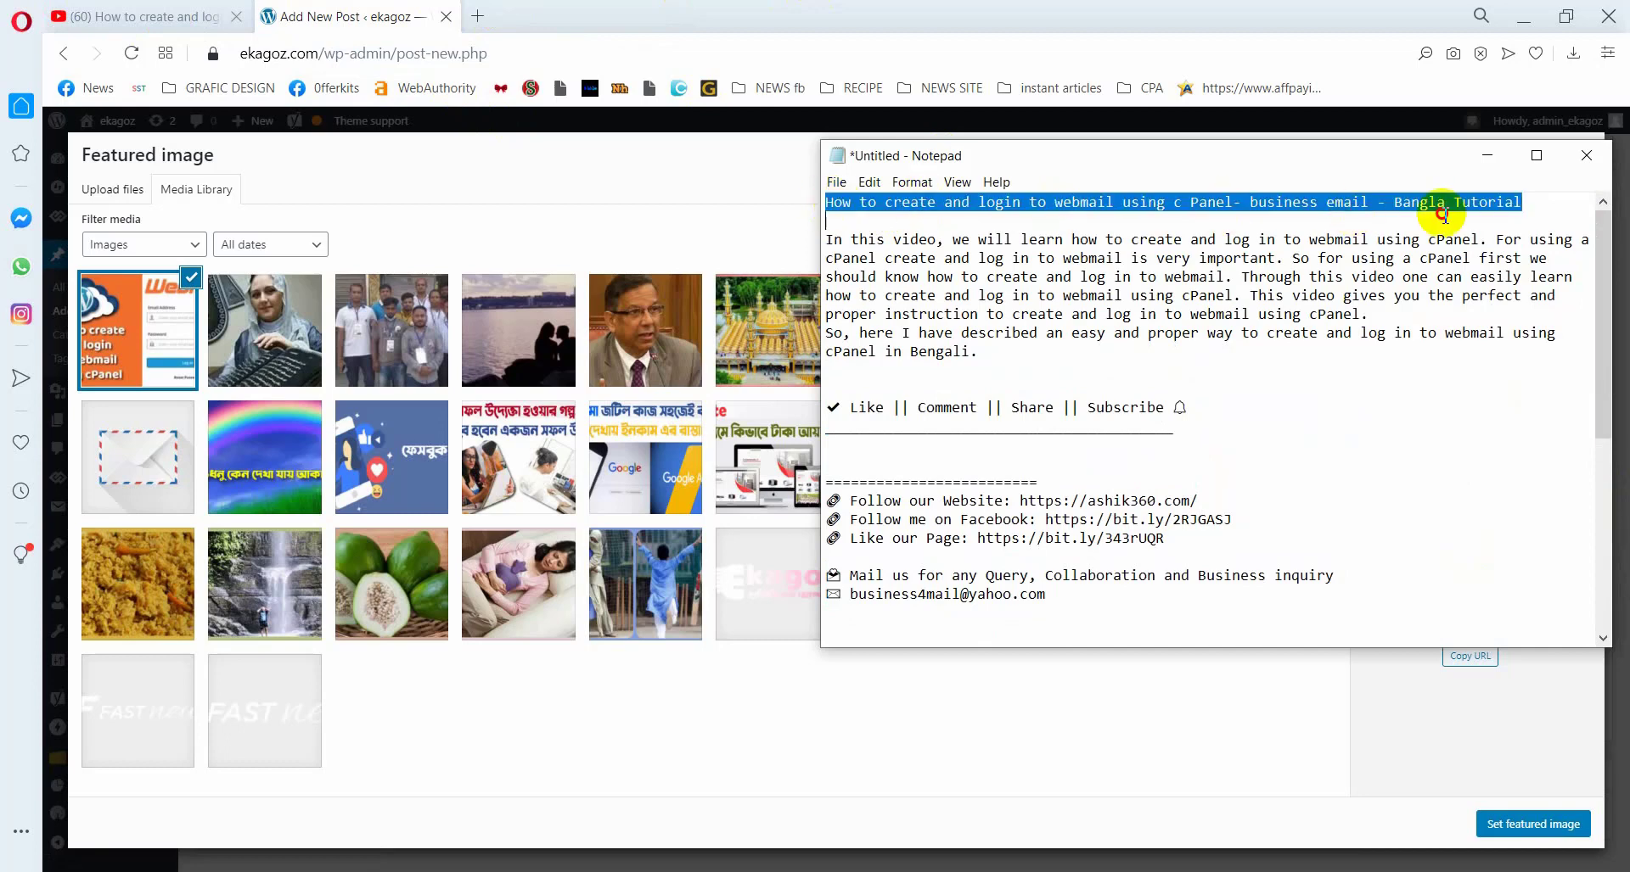
right_click(1489, 208)
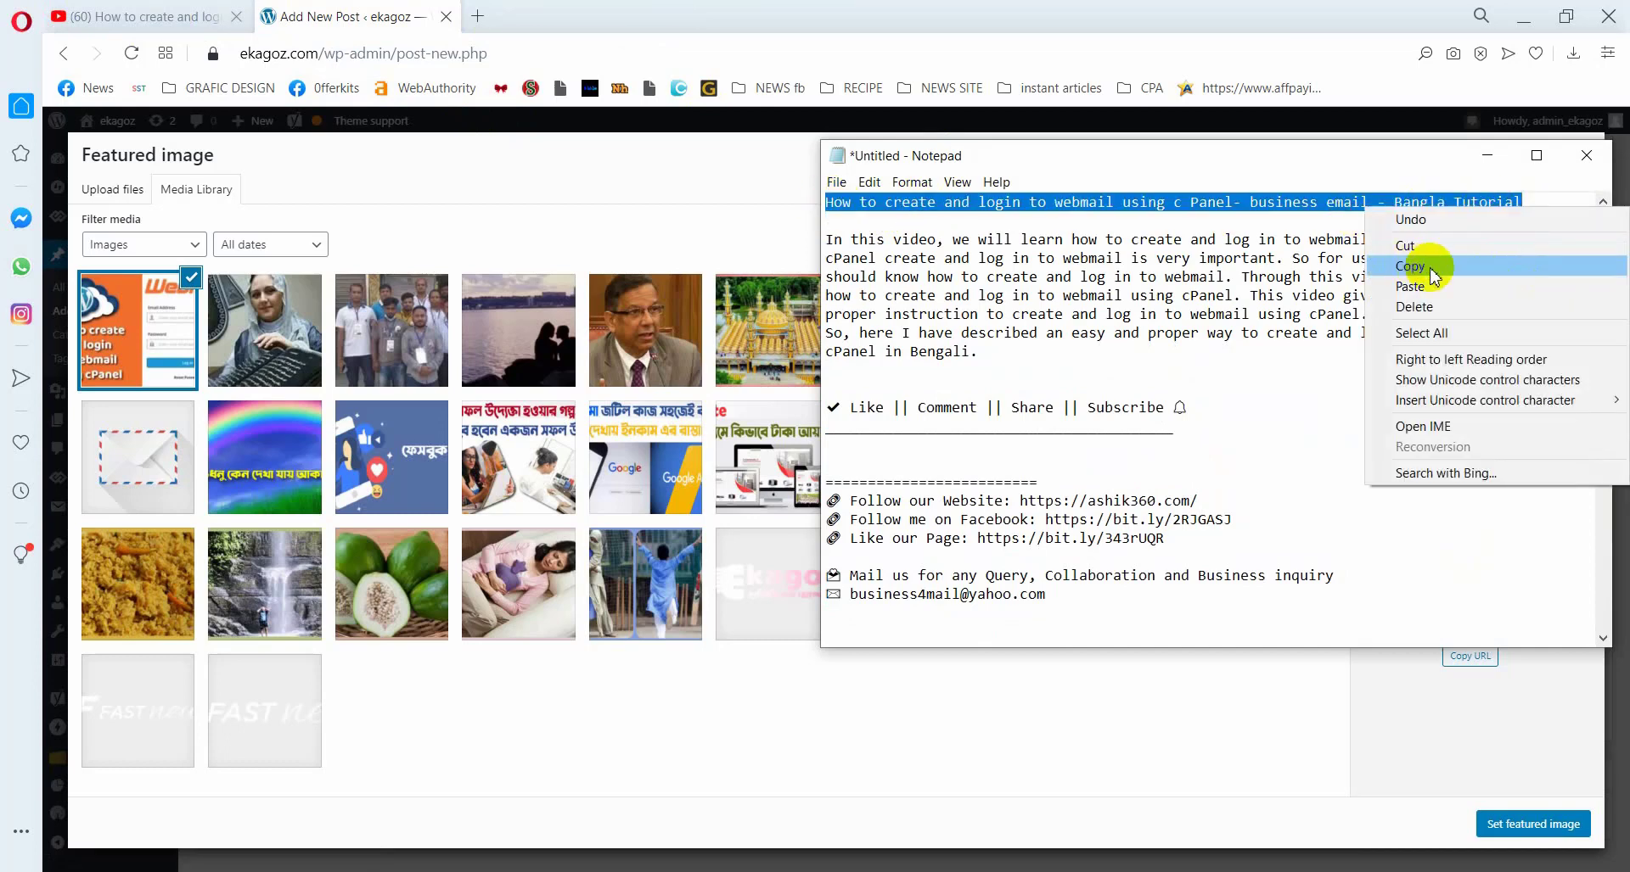
click(1429, 267)
click(654, 189)
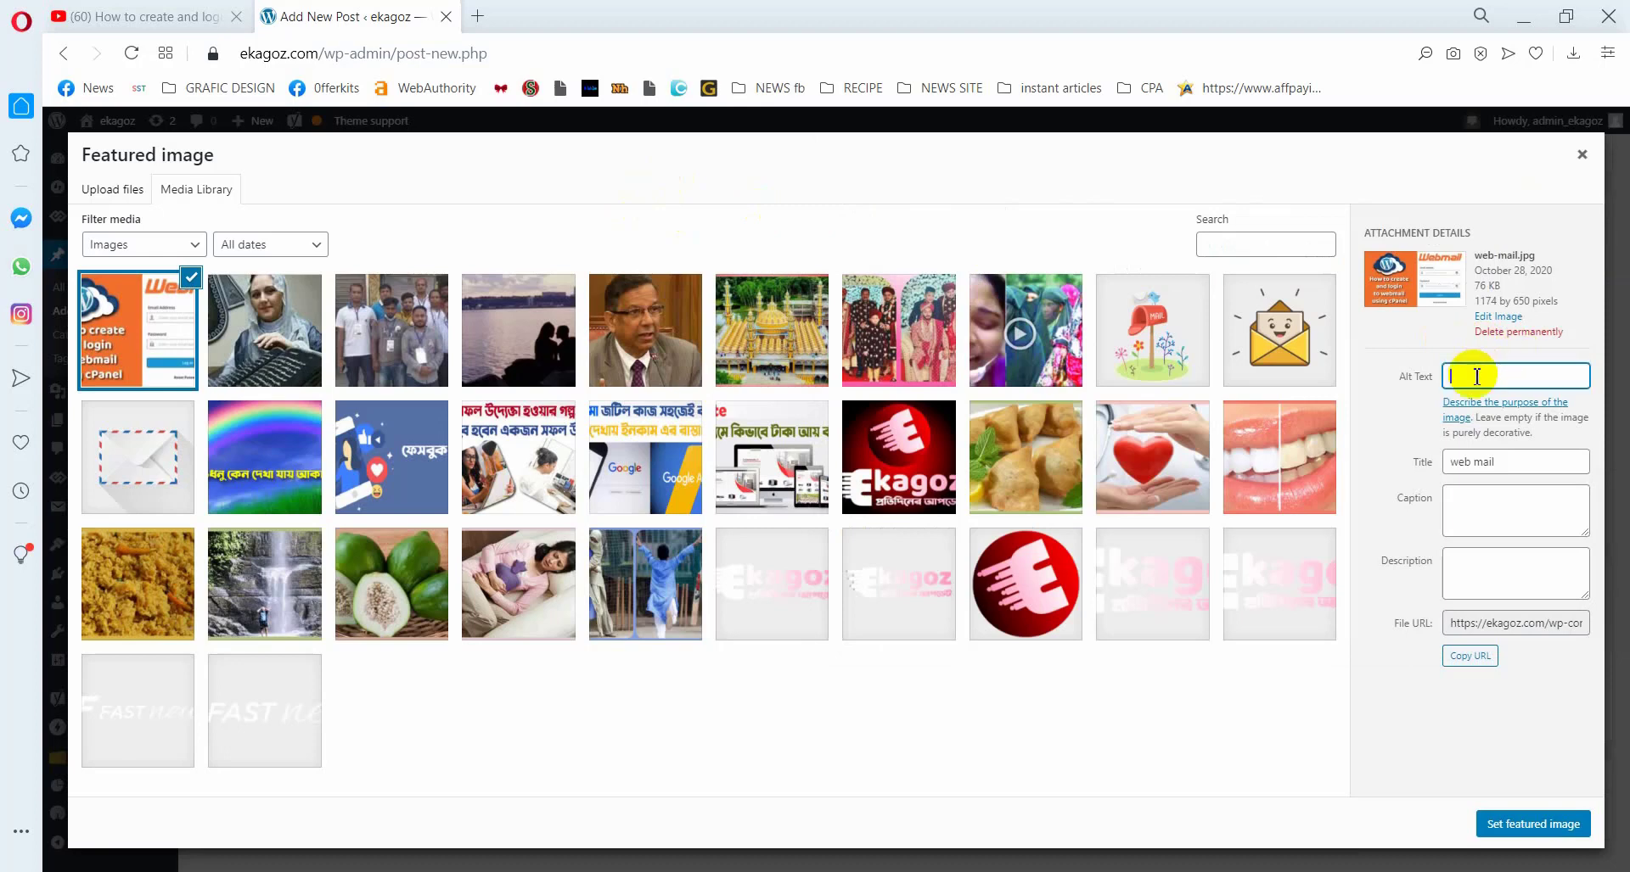
Paste the copied title as the image's alt text, caption and description, and set it as the featured image
right_click(1477, 376)
click(1283, 550)
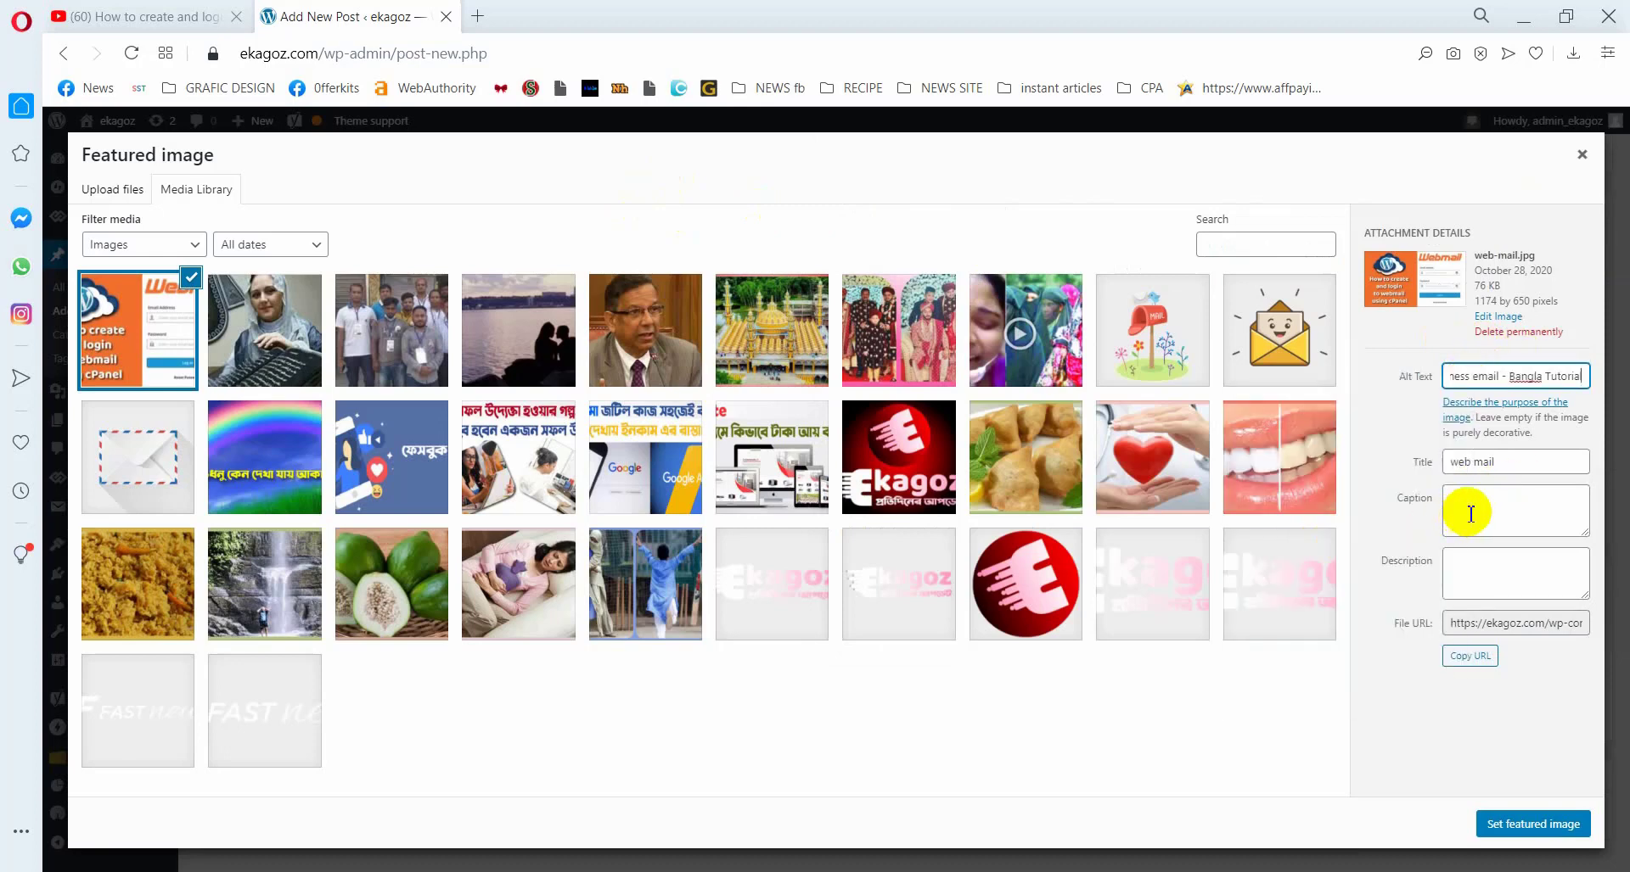
right_click(1471, 514)
click(1401, 679)
click(1476, 584)
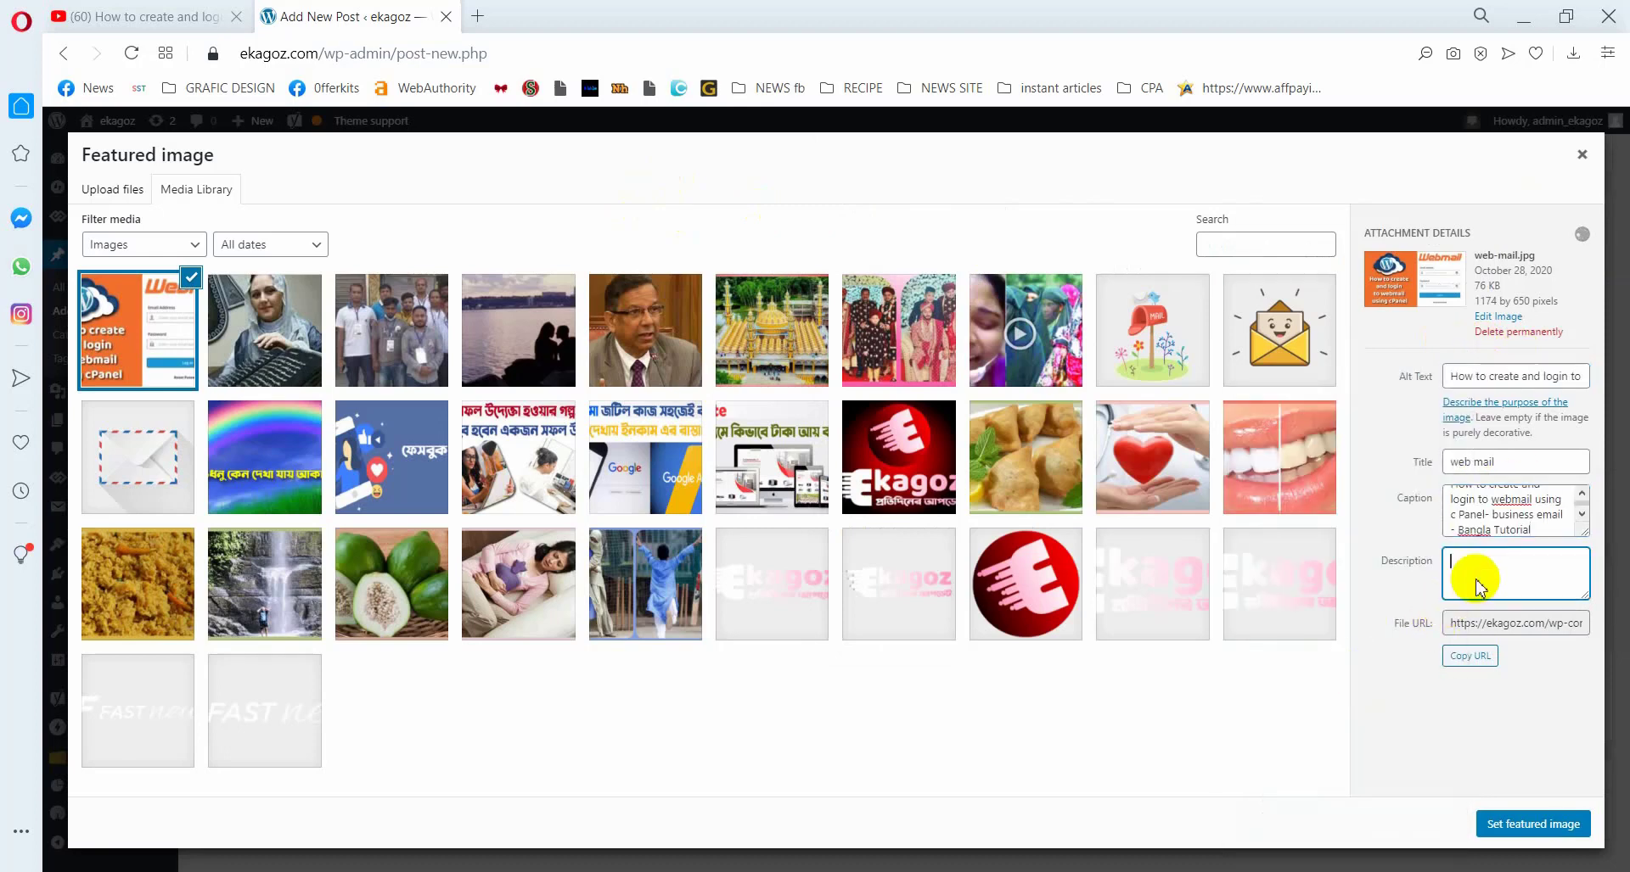
right_click(1477, 583)
click(1346, 411)
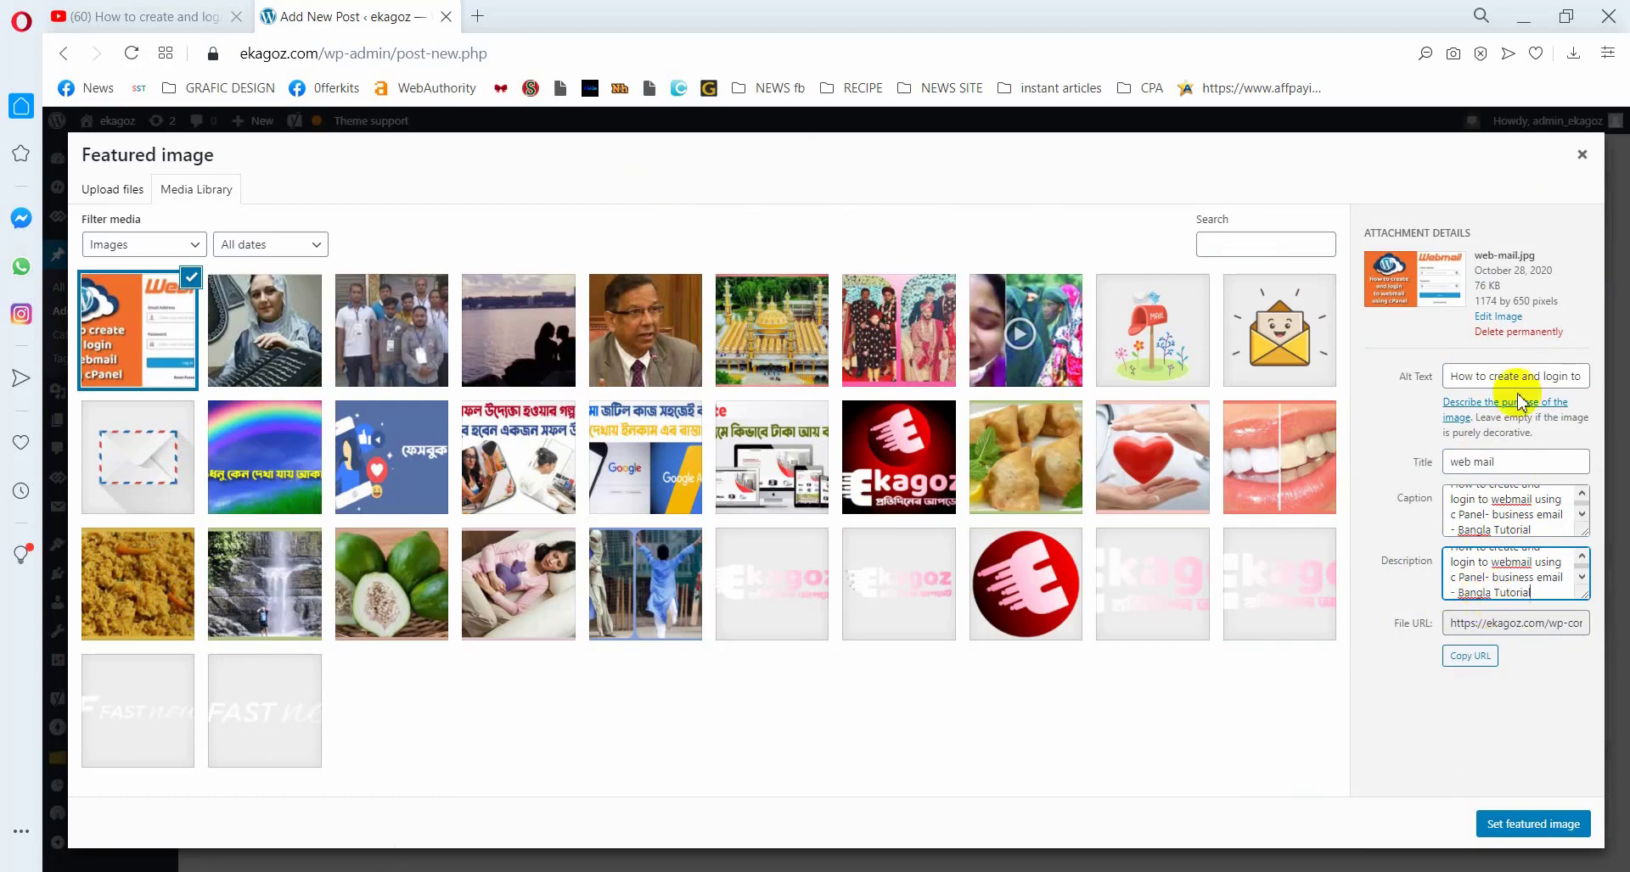
click(1518, 825)
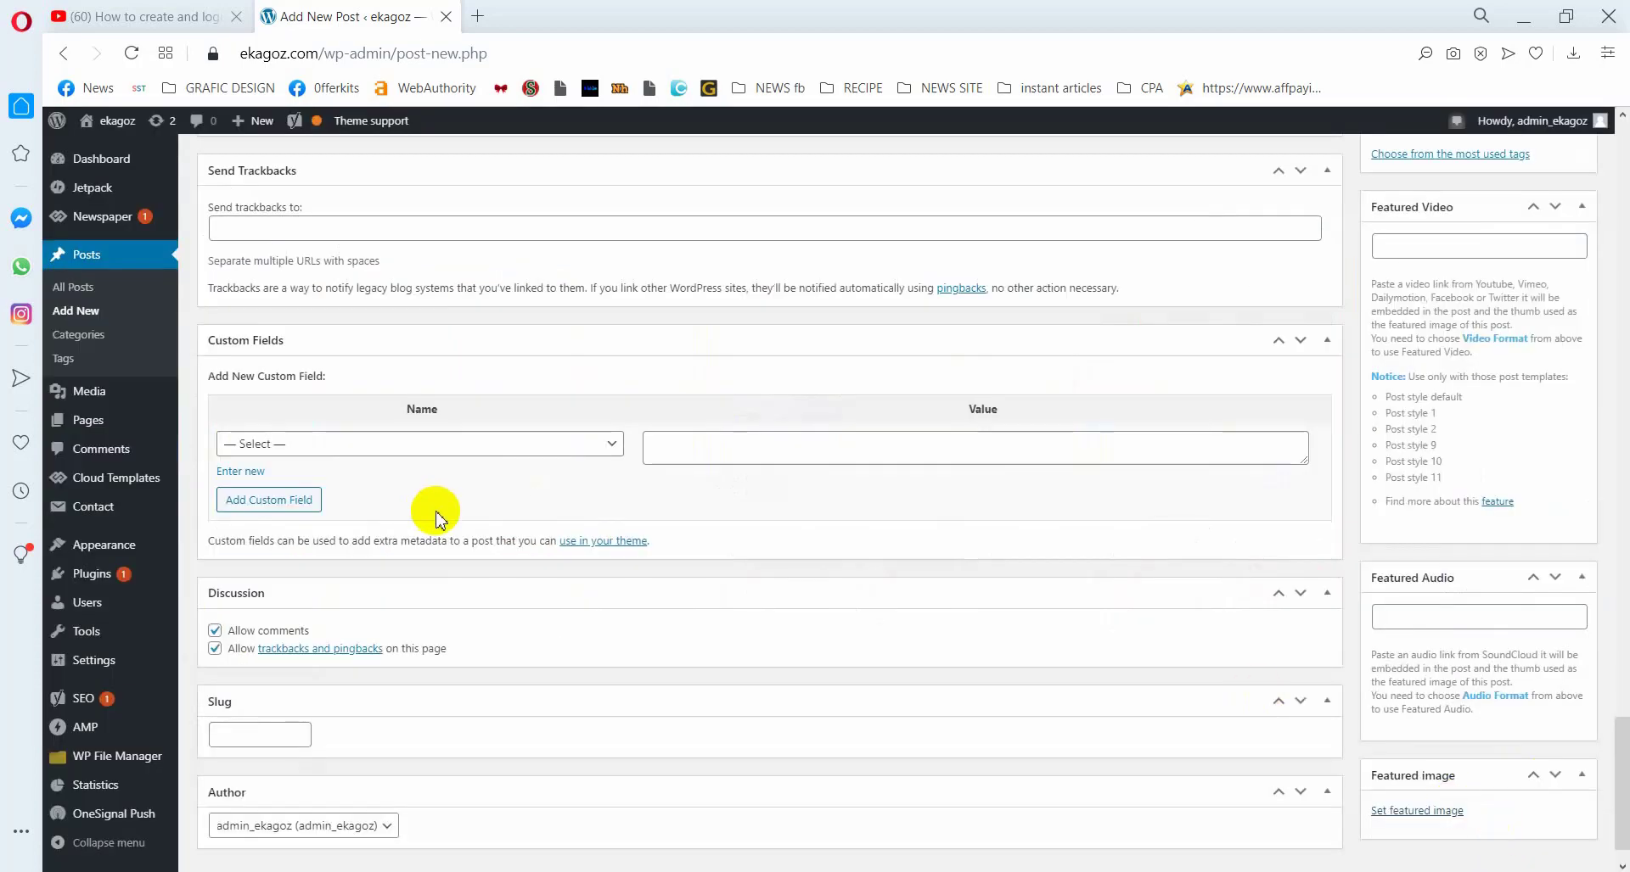
Check the Yoast Google preview as a desktop result and return it to the mobile result
scroll(1273, 585, down, 1)
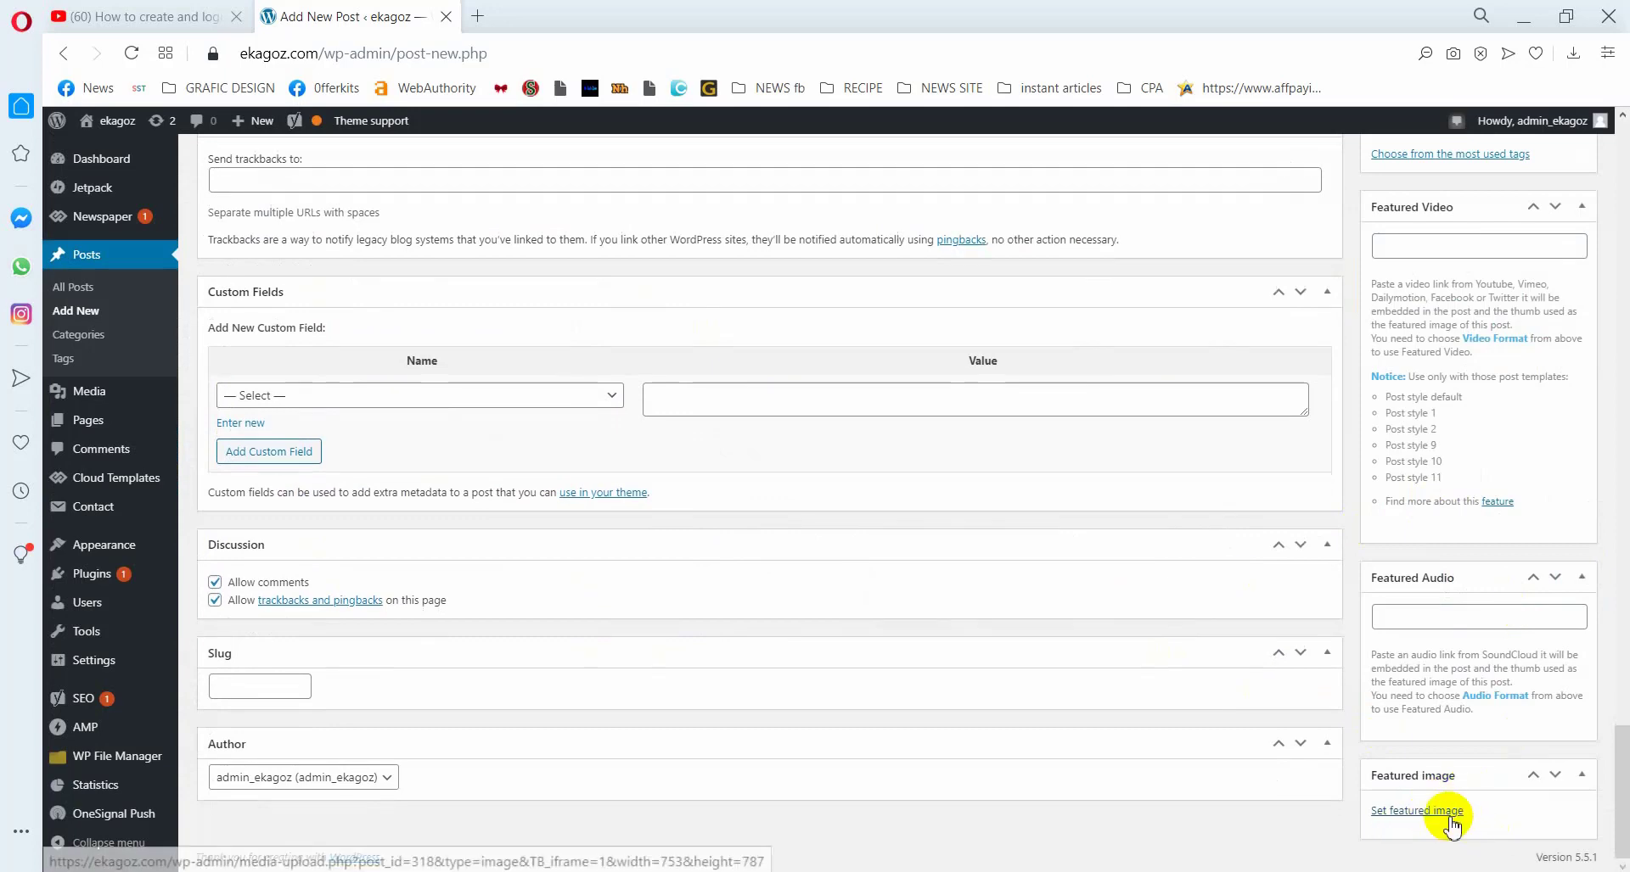
scroll(552, 753, up, 10)
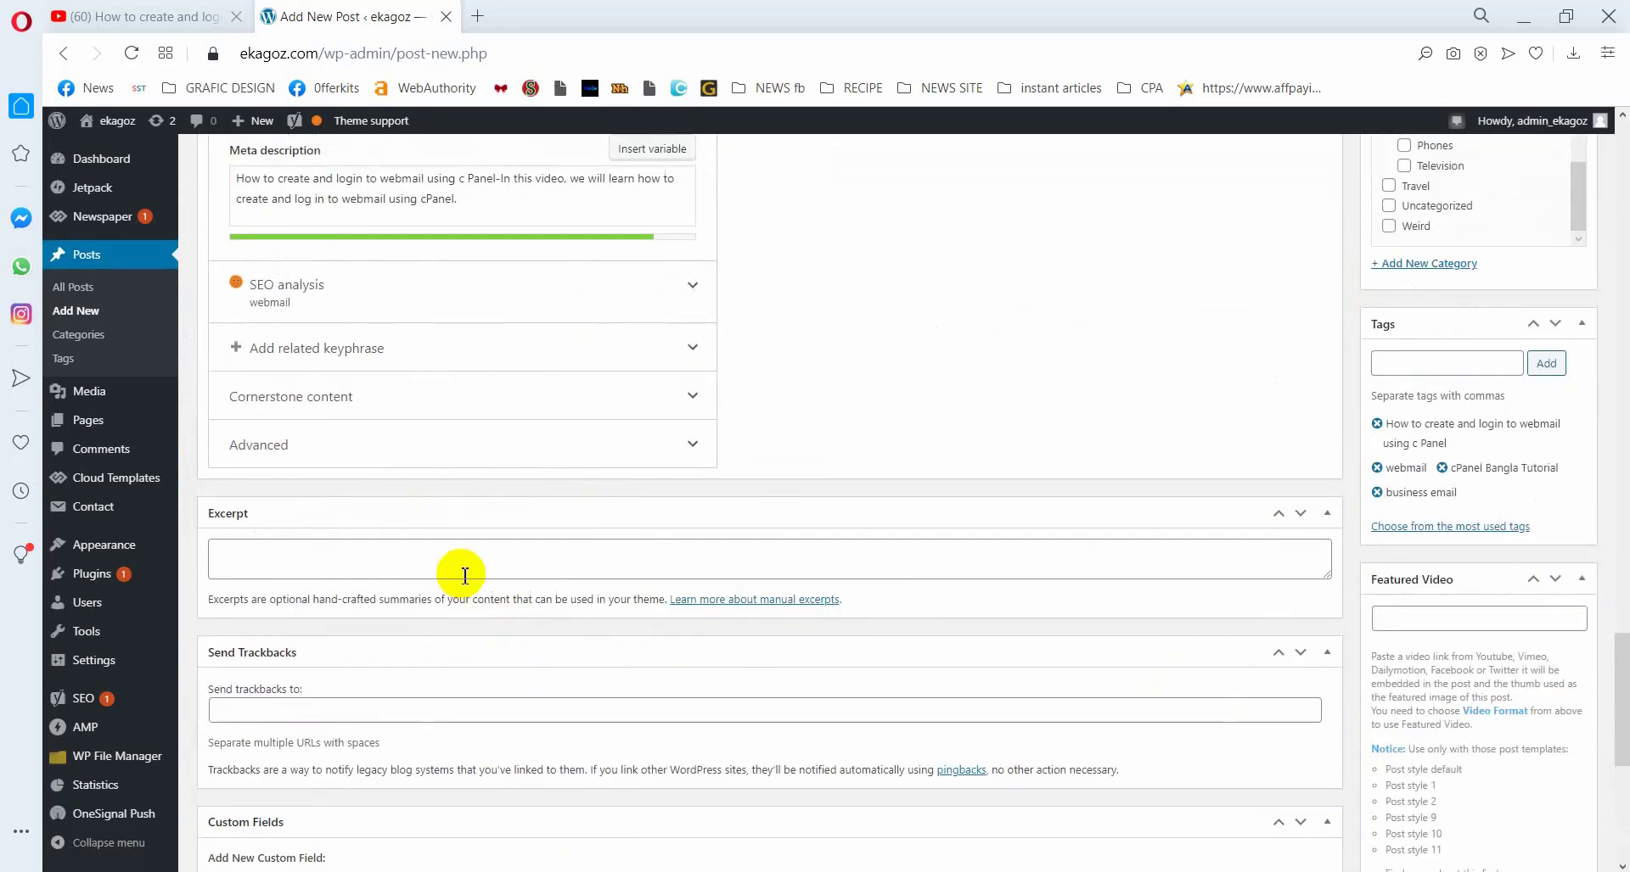
scroll(458, 352, up, 2)
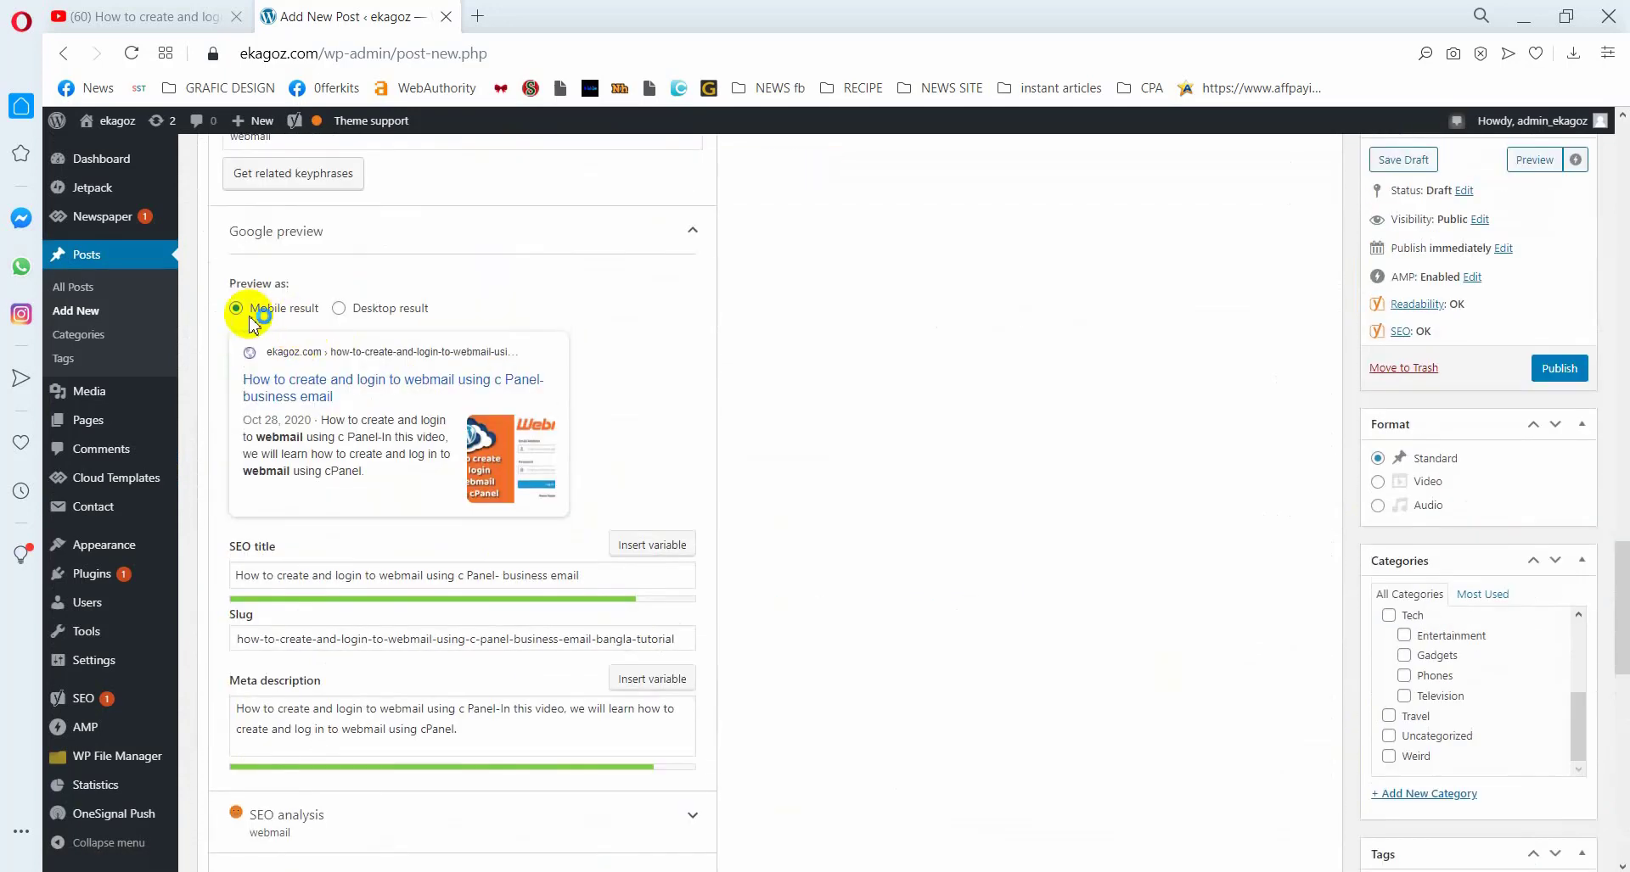
click(339, 309)
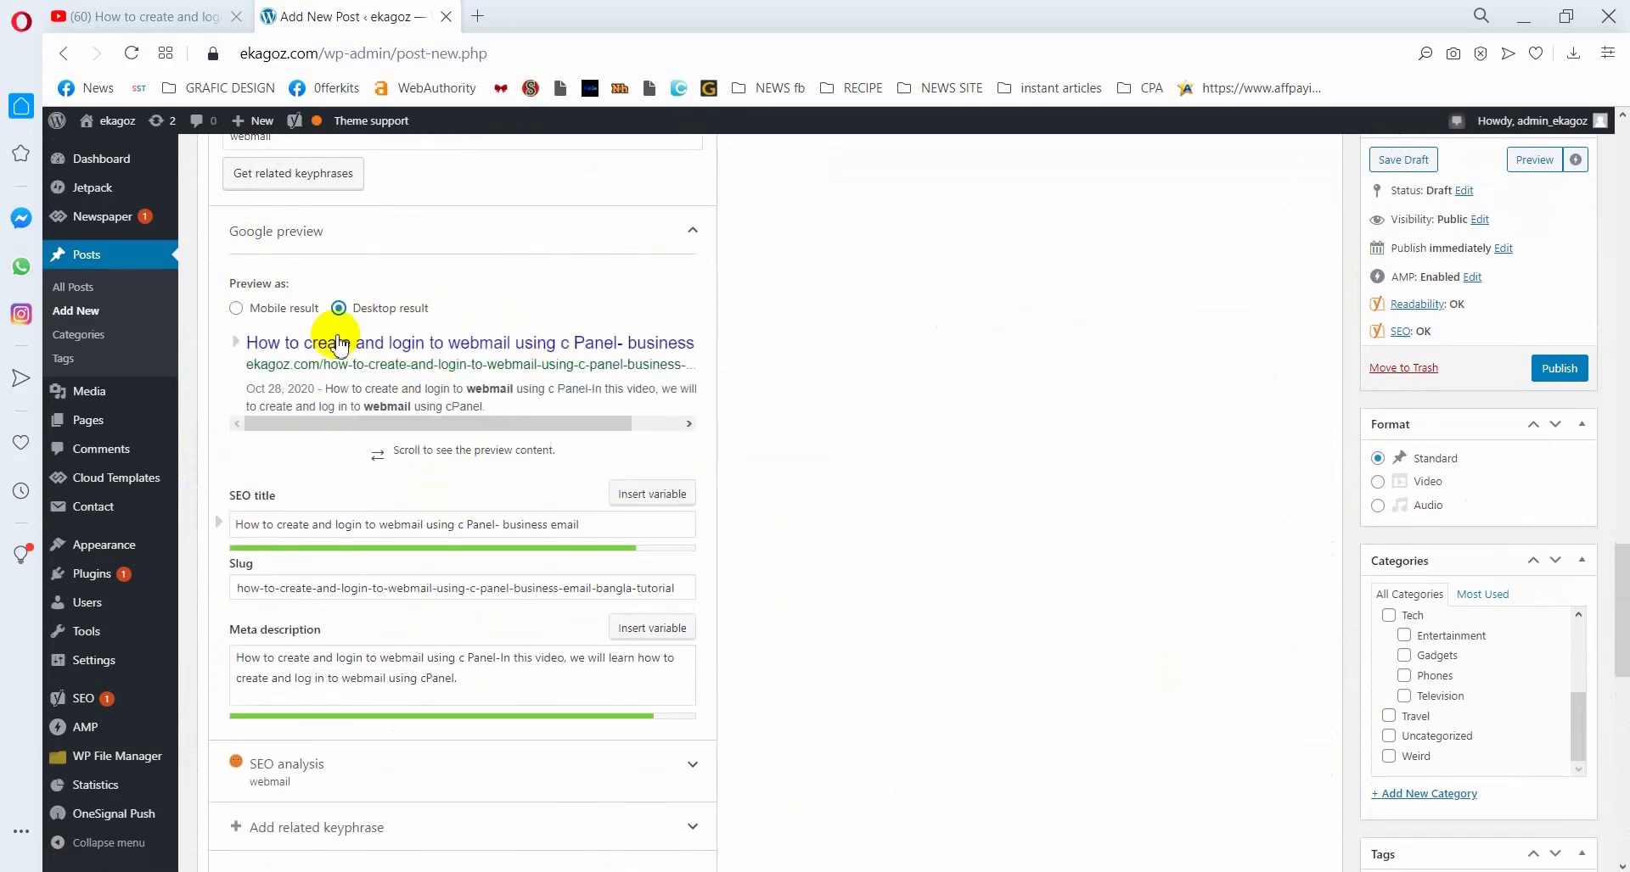
click(301, 310)
Assign the post to the Tech category
scroll(1424, 662, down, 2)
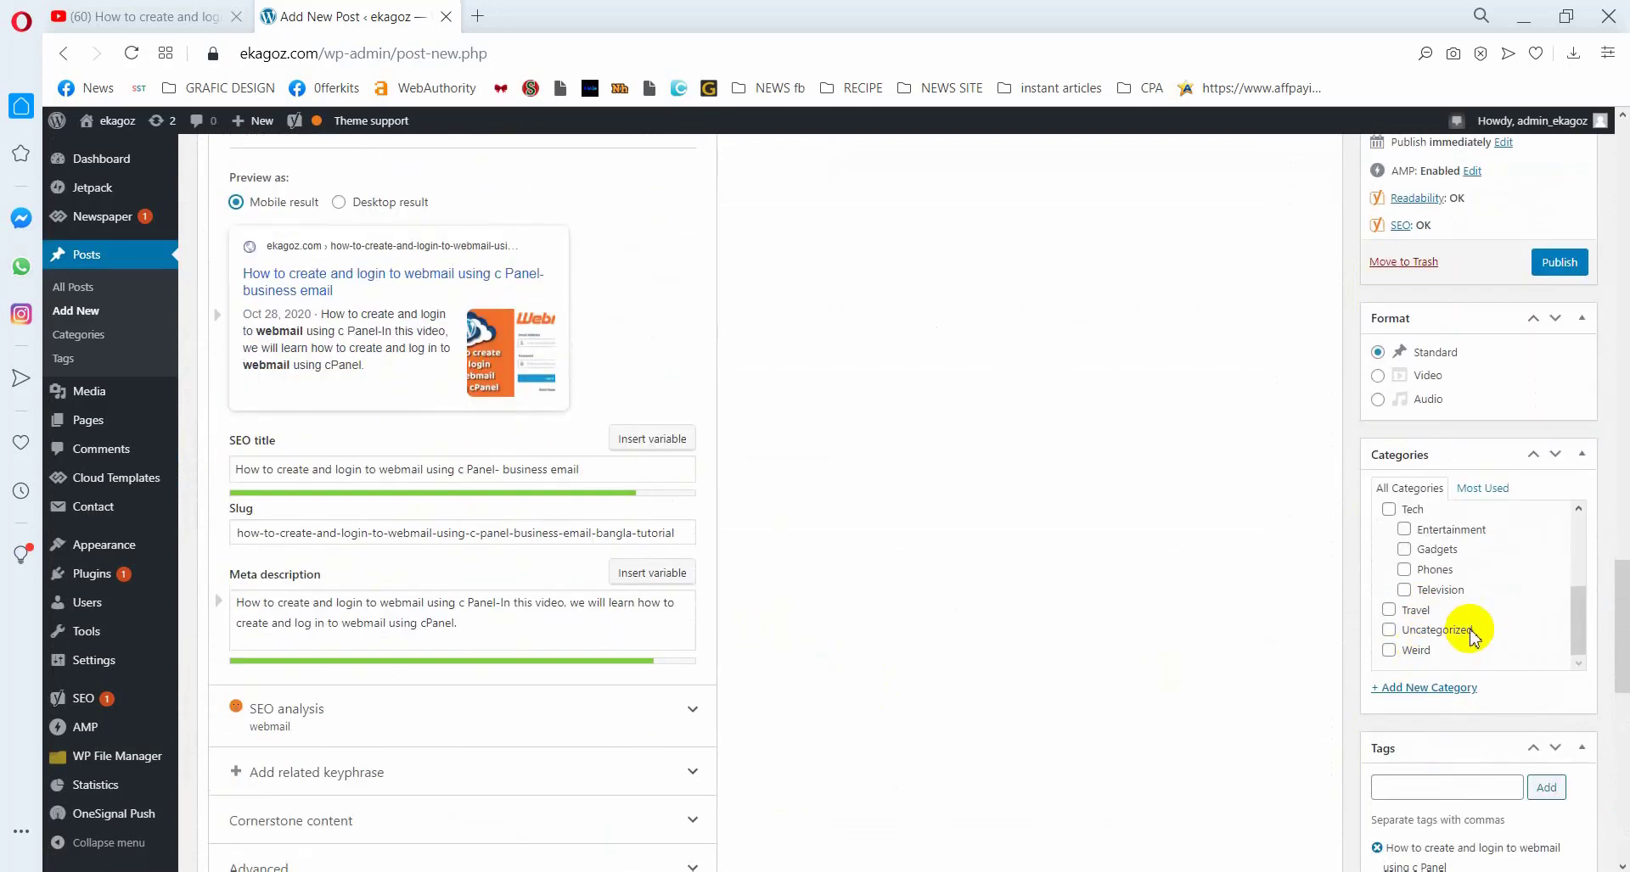
scroll(1460, 625, up, 3)
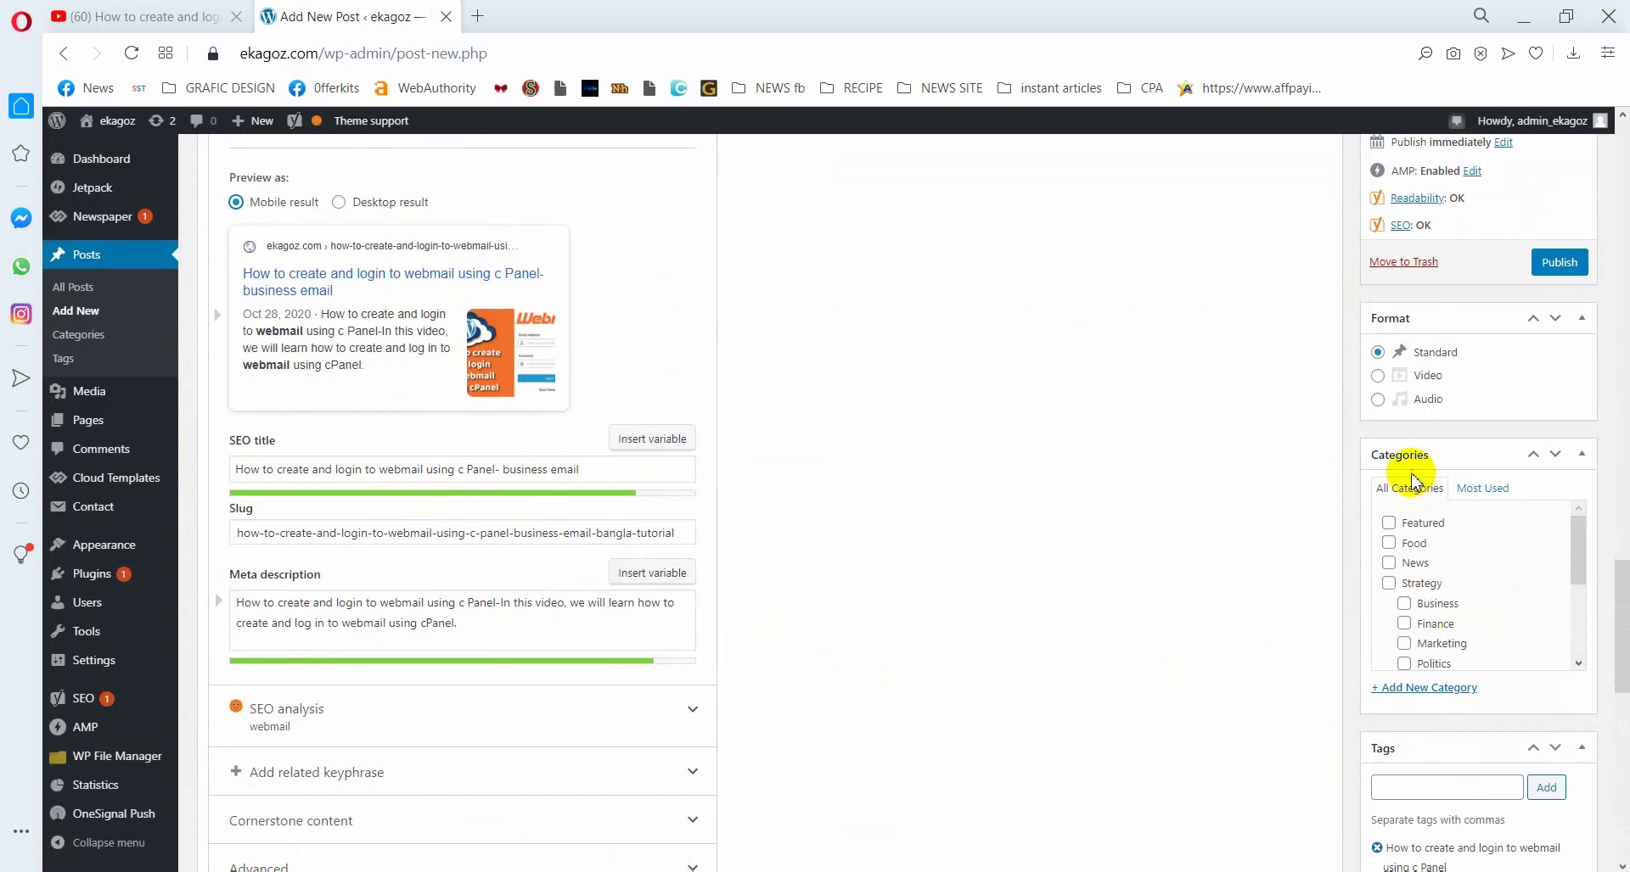
scroll(1469, 586, down, 3)
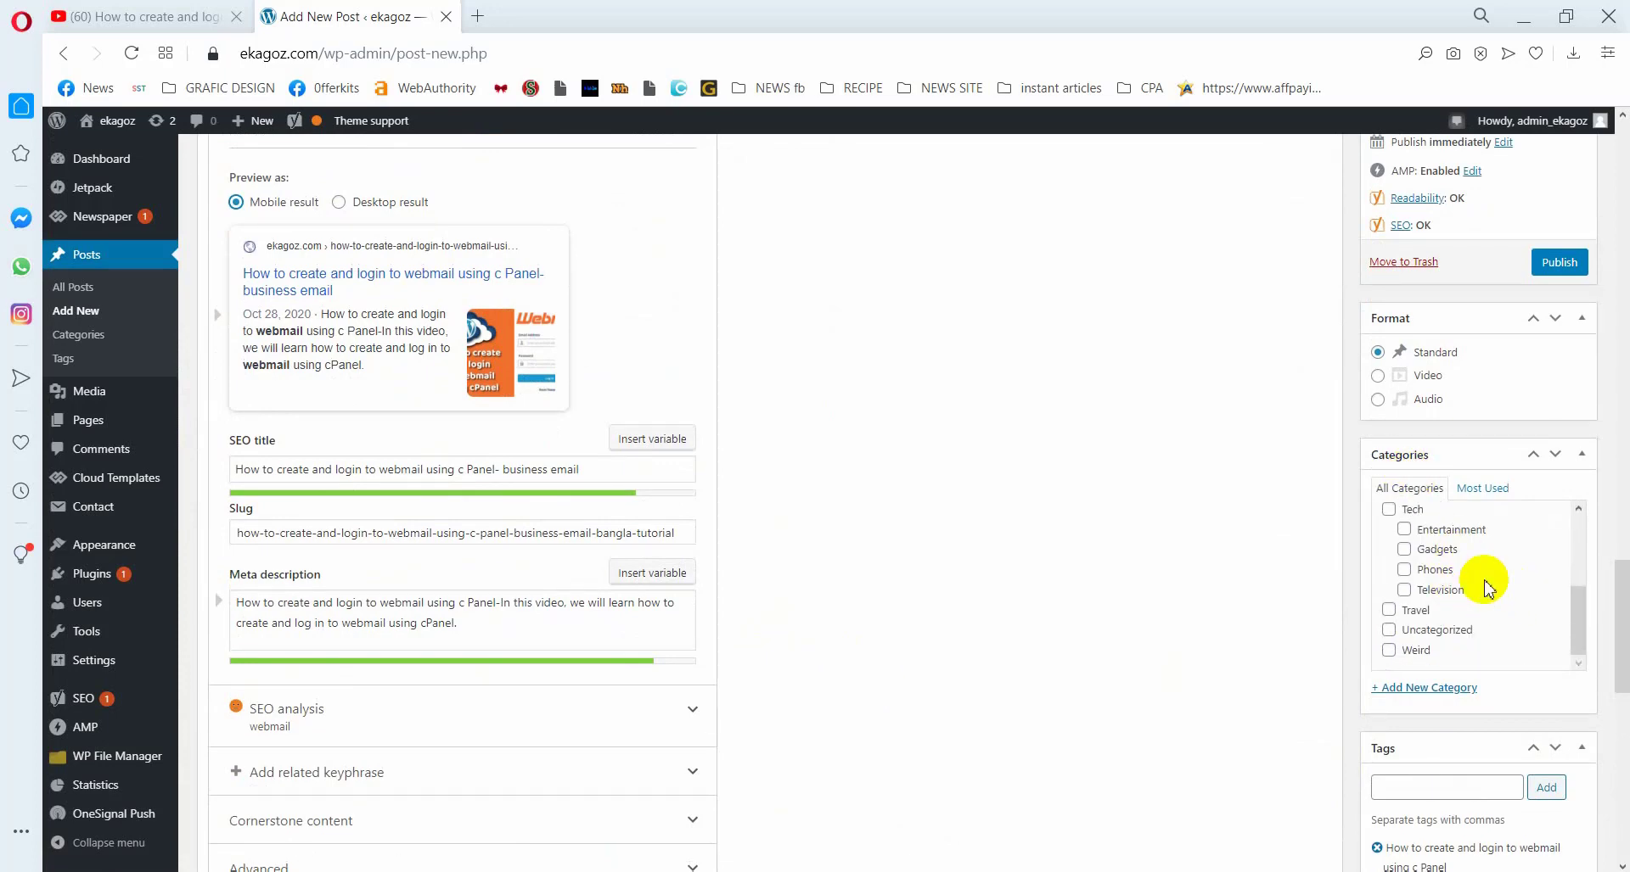
scroll(1487, 585, down, 3)
scroll(1433, 571, up, 2)
click(1388, 472)
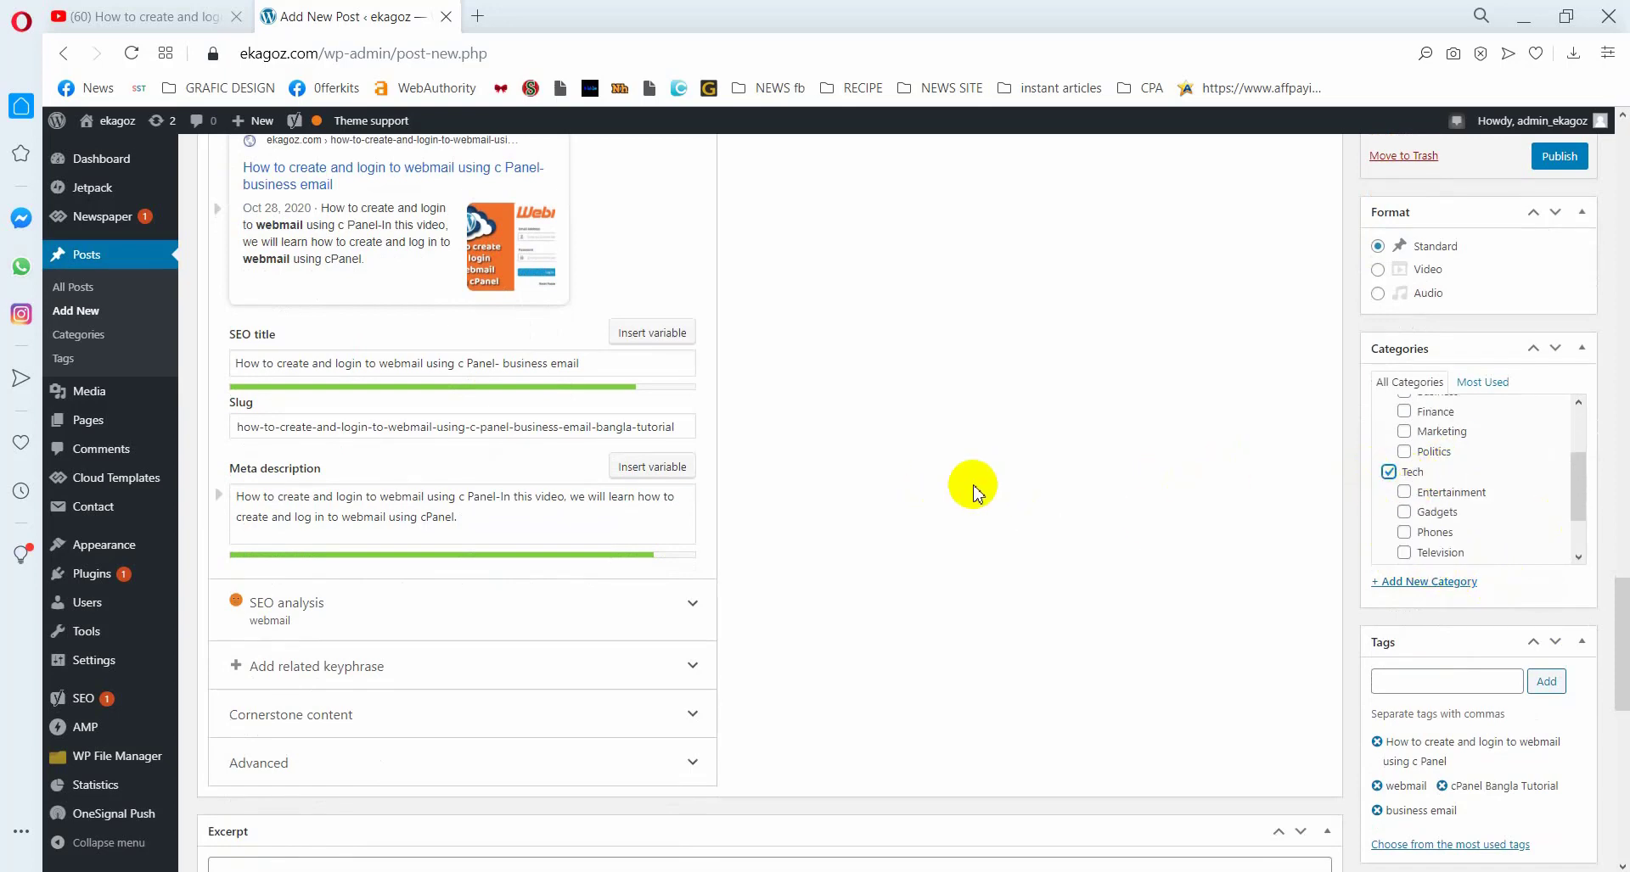
Review Yoast's readability analysis and highlight in the text the consecutive sentences that start with the same word
scroll(1435, 747, up, 5)
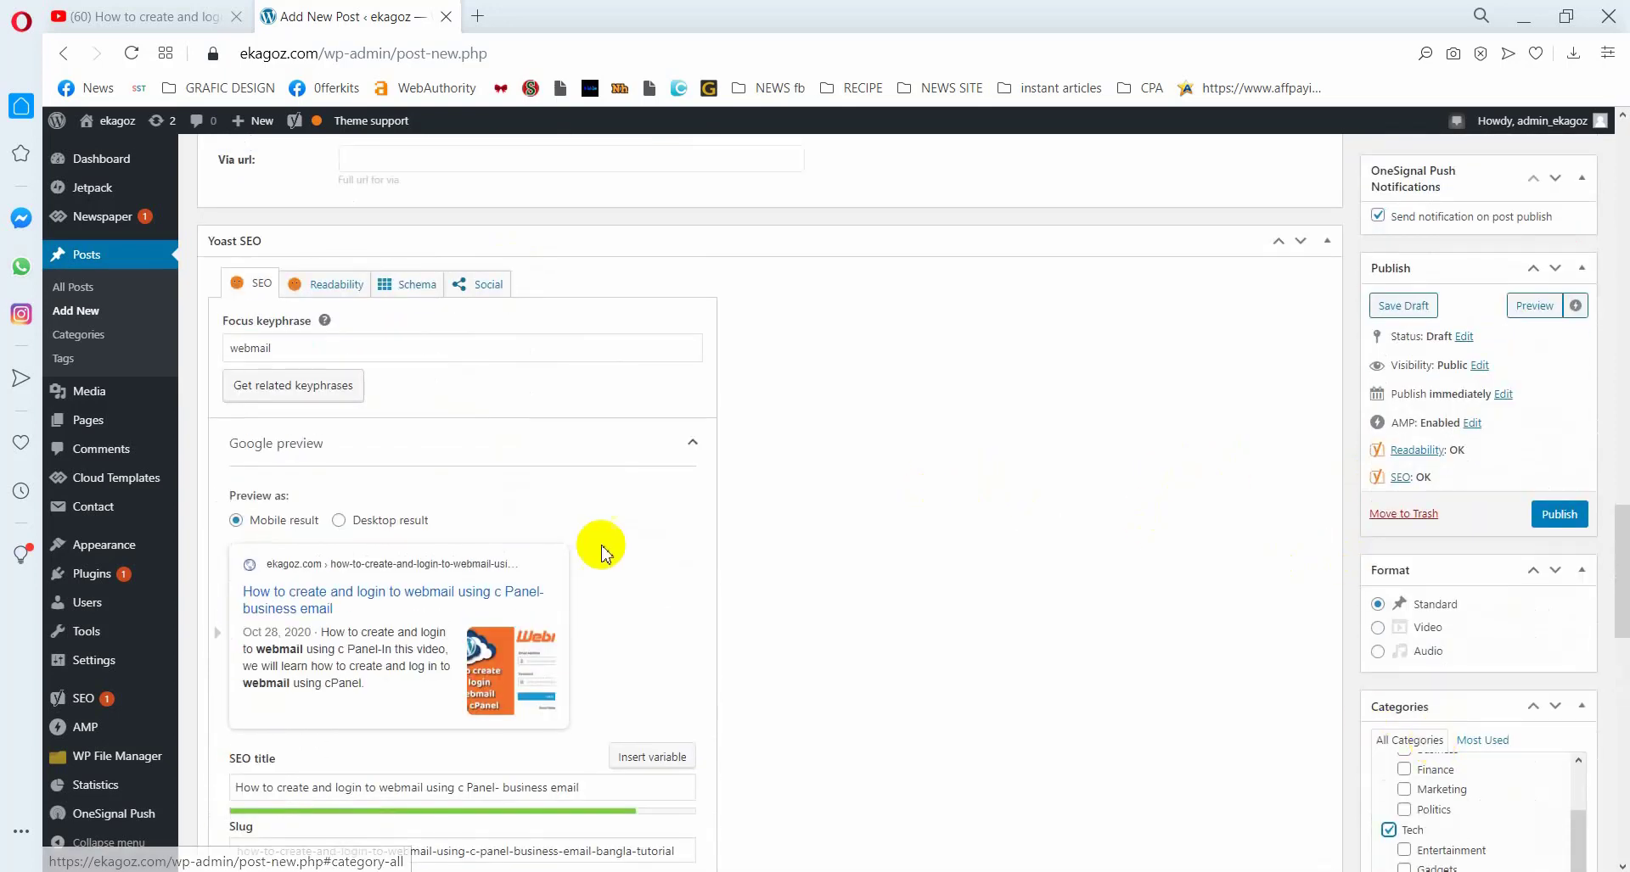
scroll(593, 547, down, 5)
scroll(592, 551, down, 10)
scroll(520, 527, up, 16)
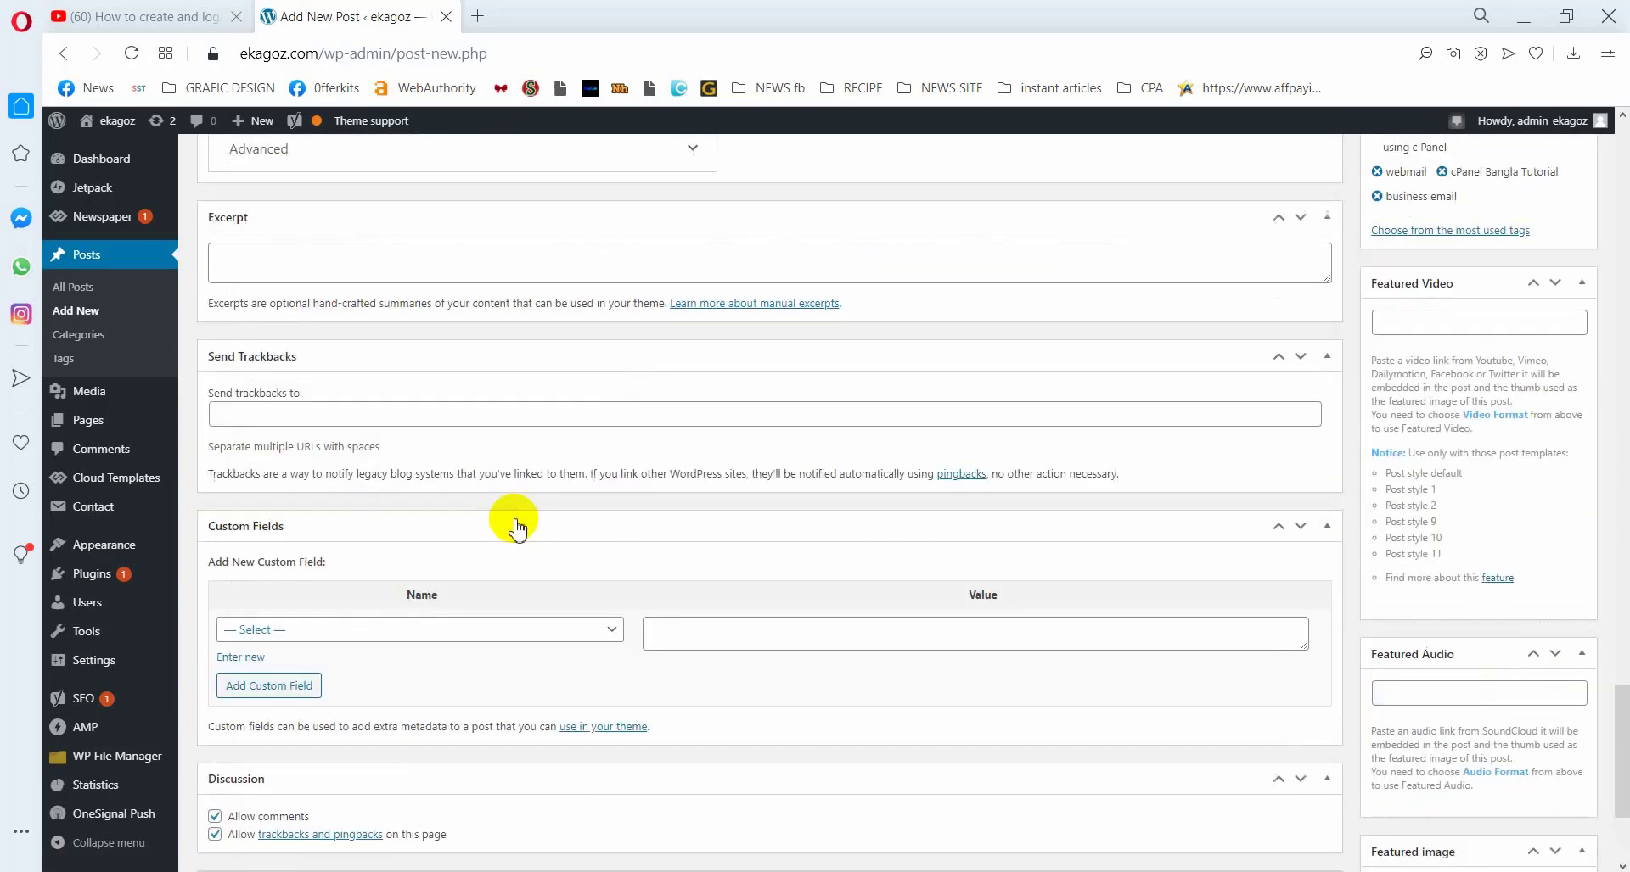
scroll(490, 482, up, 8)
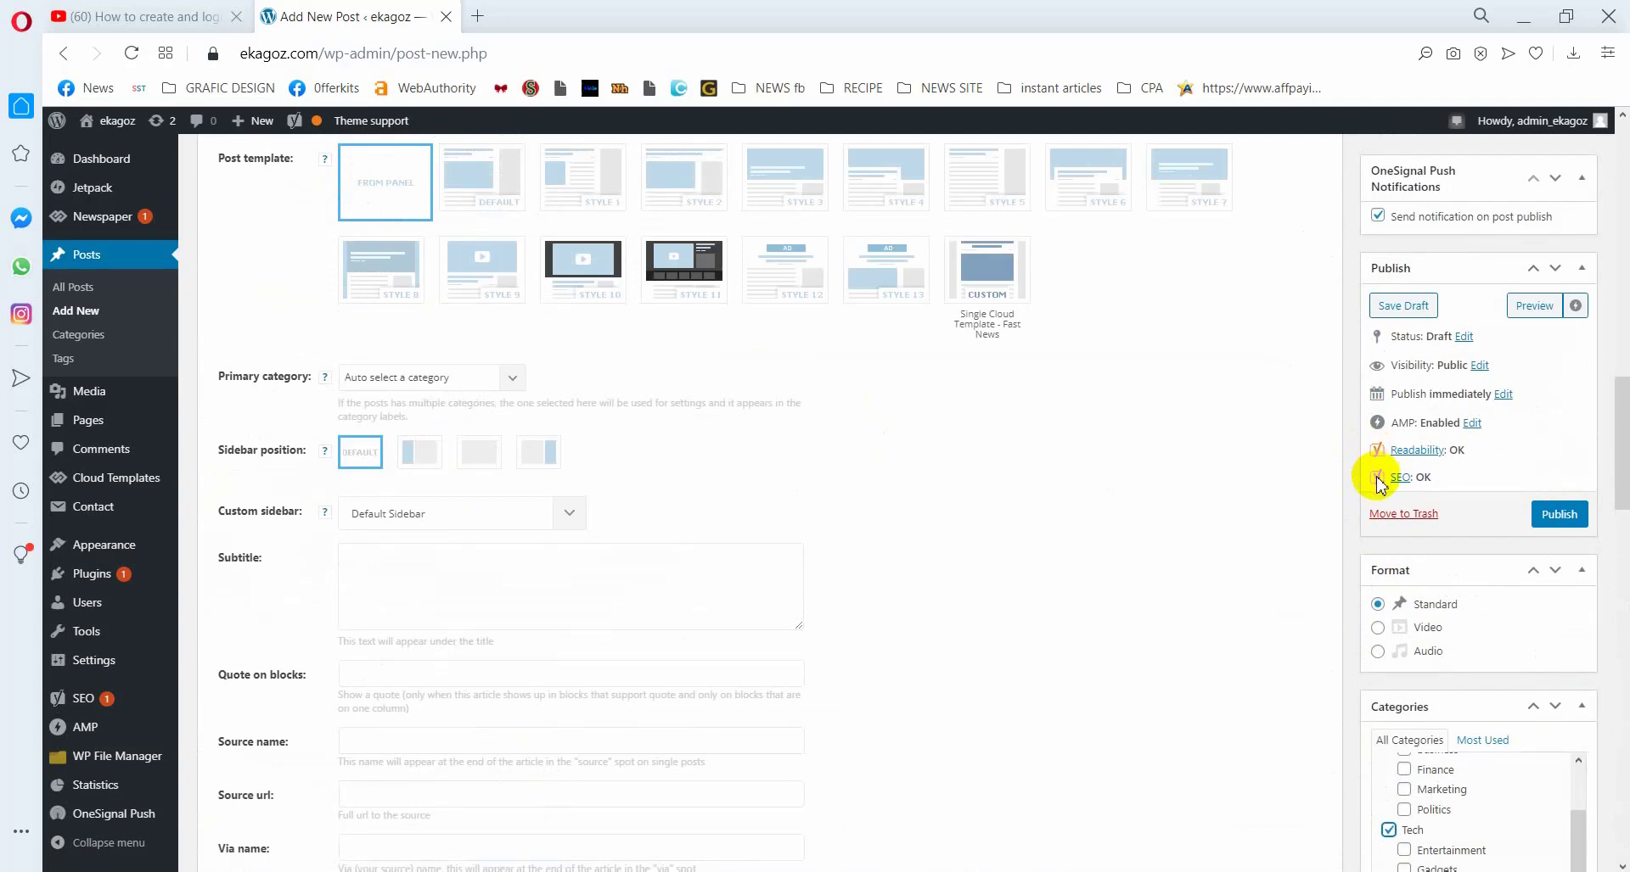
scroll(626, 716, down, 8)
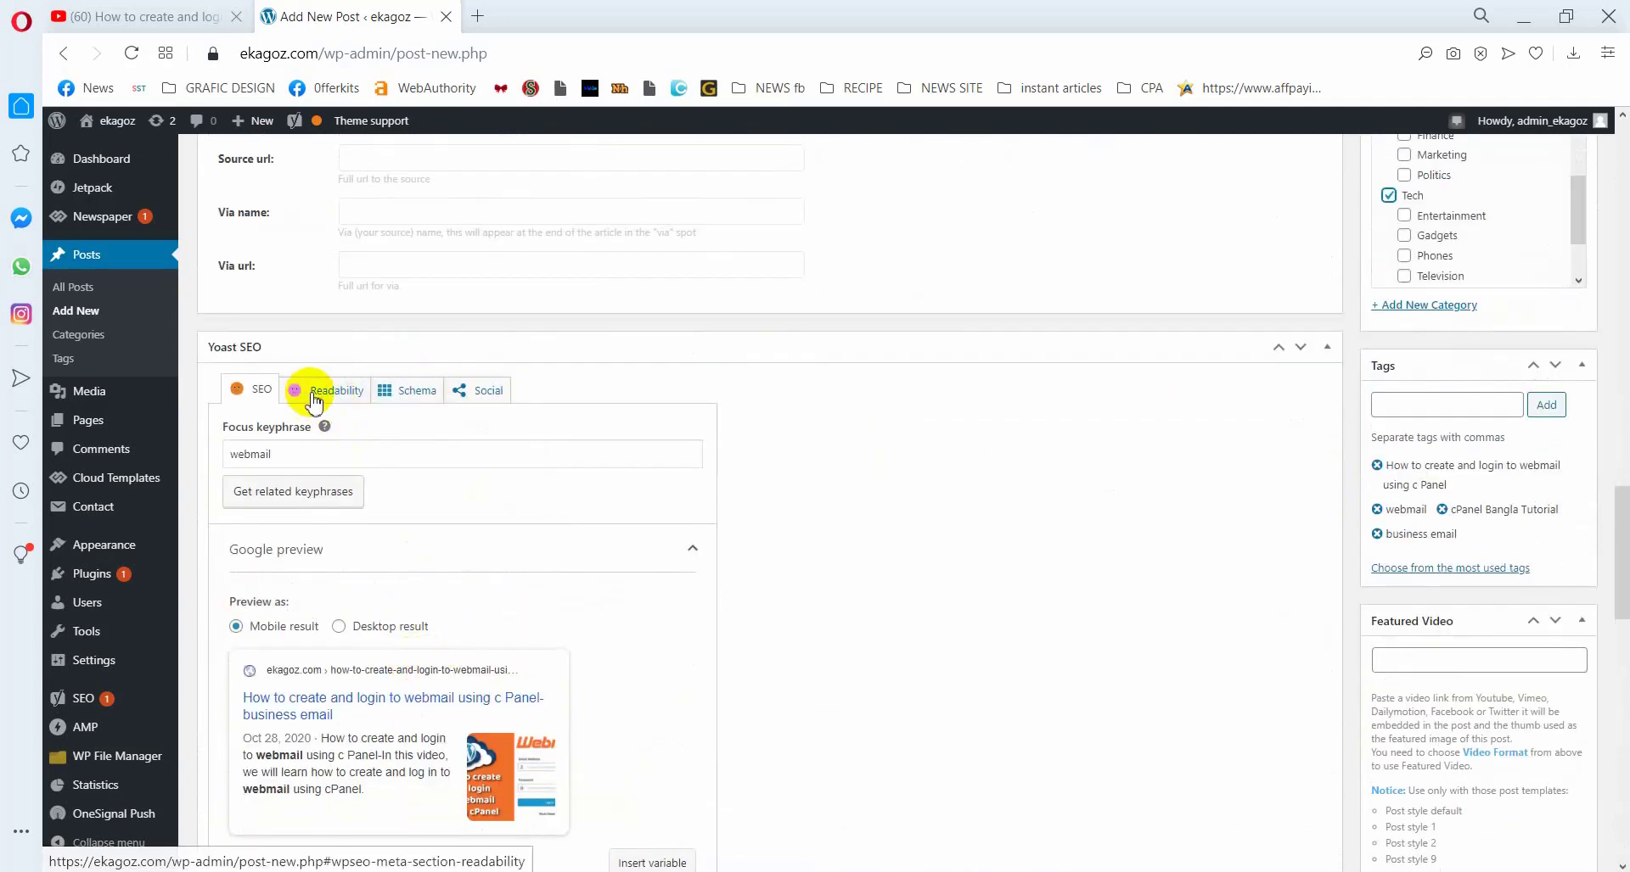
click(332, 397)
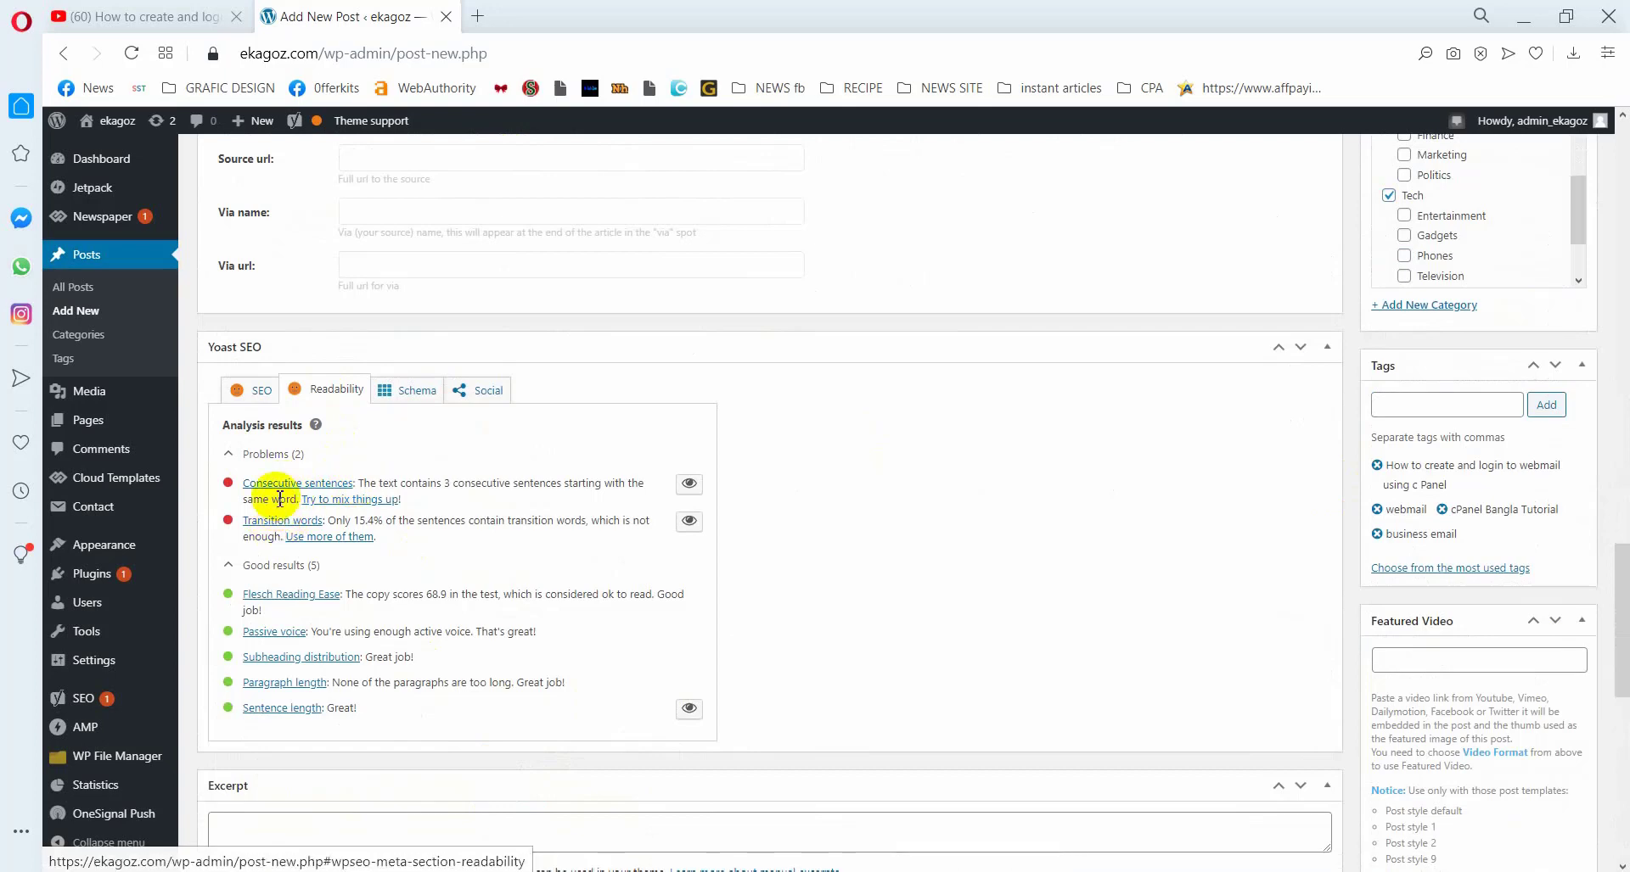
double_click(362, 526)
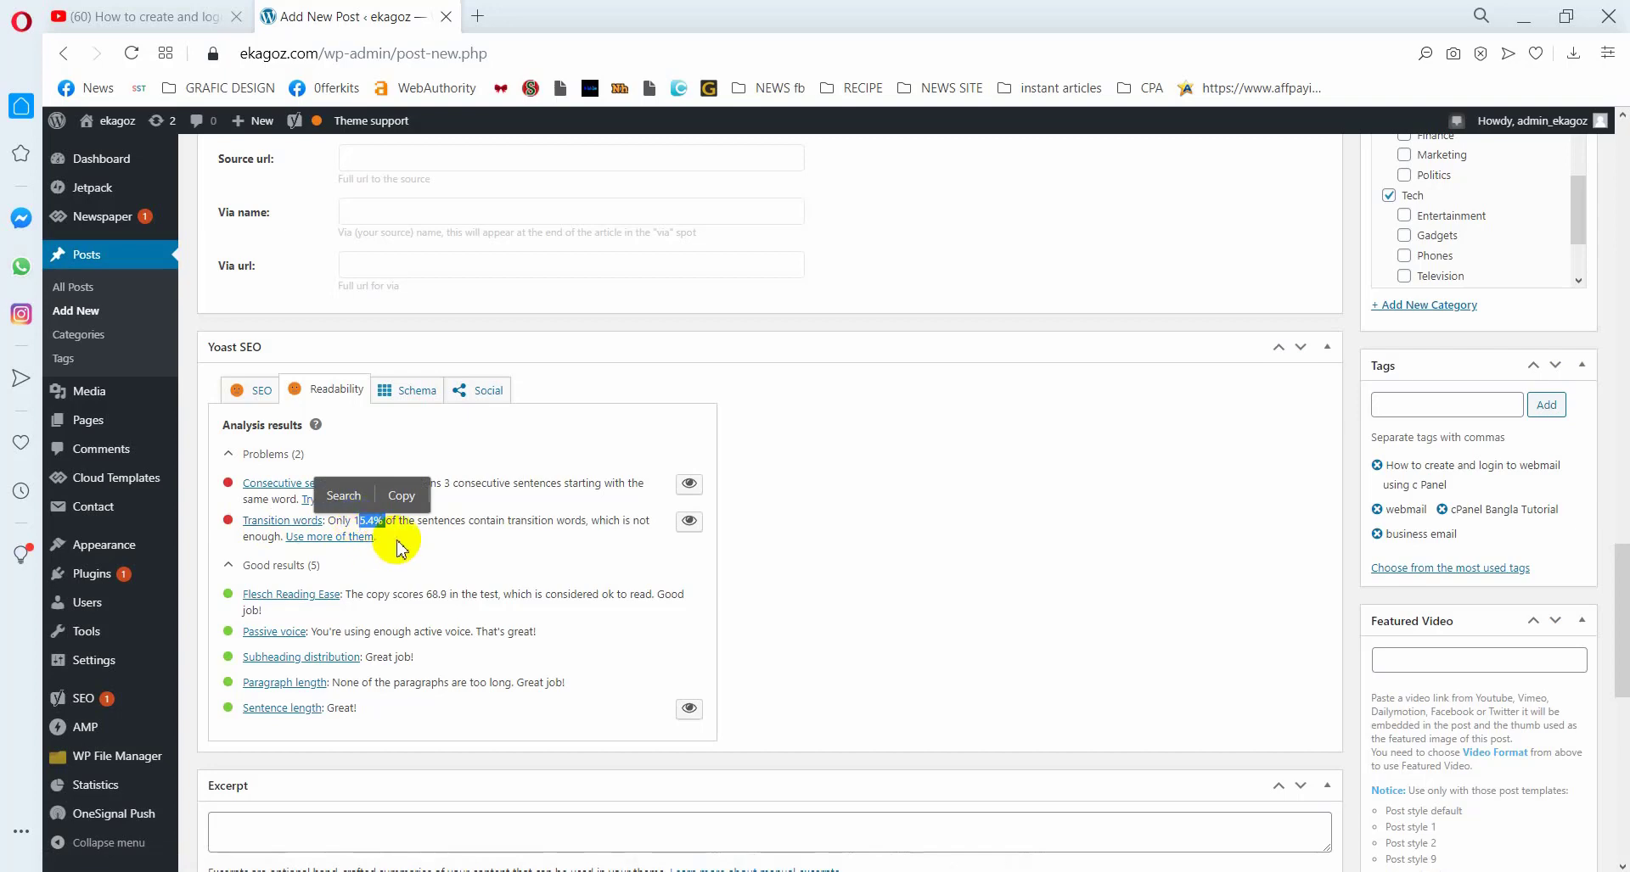
click(393, 544)
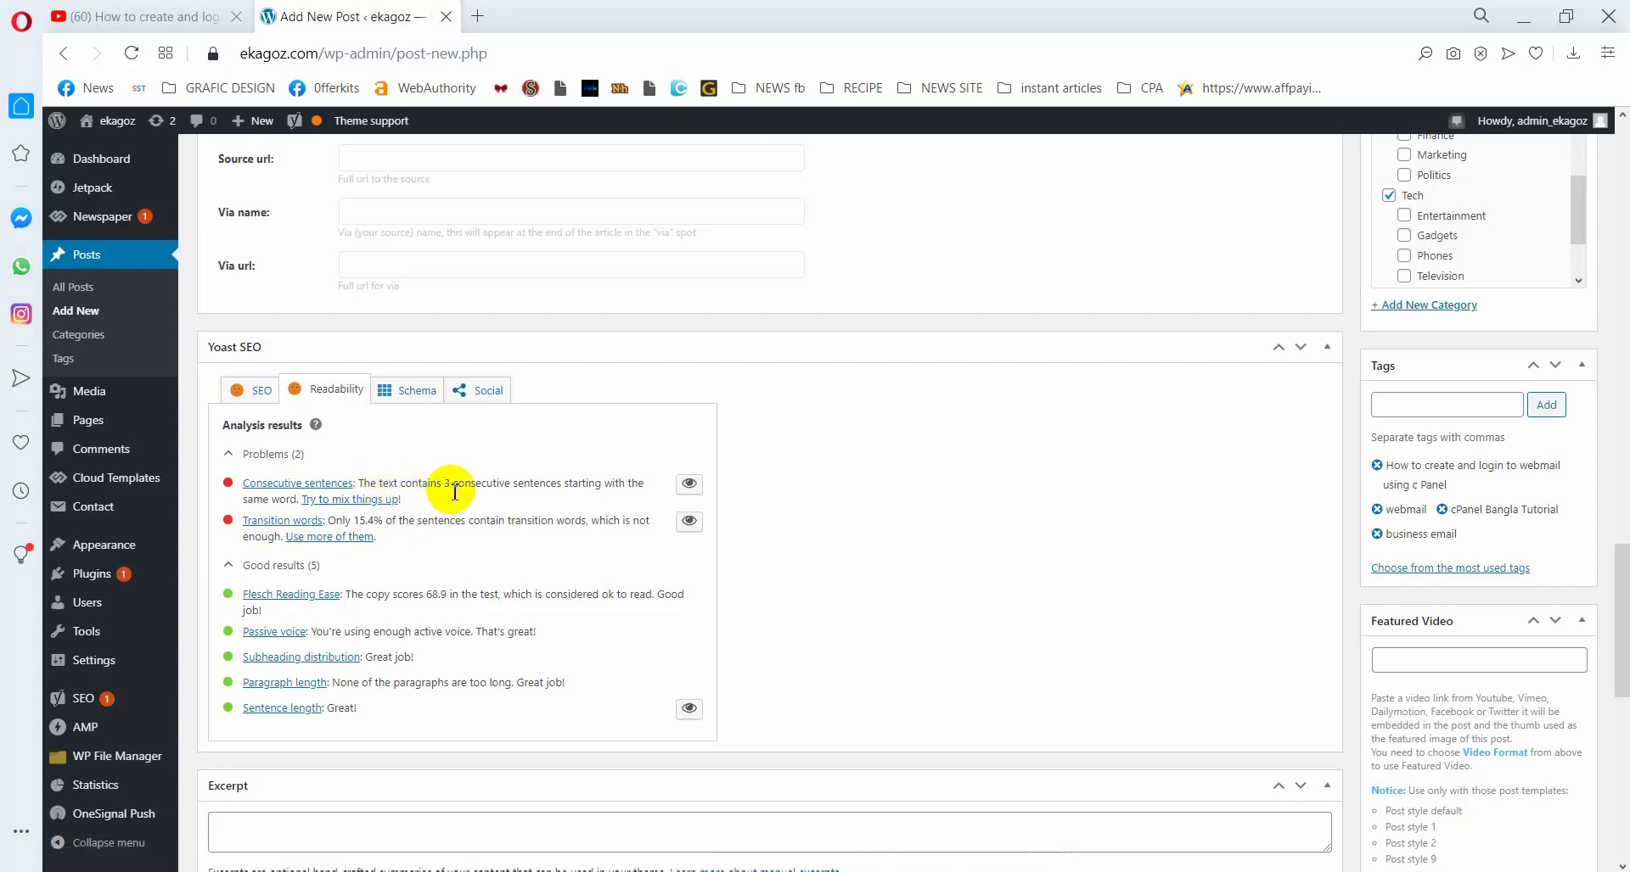
click(689, 484)
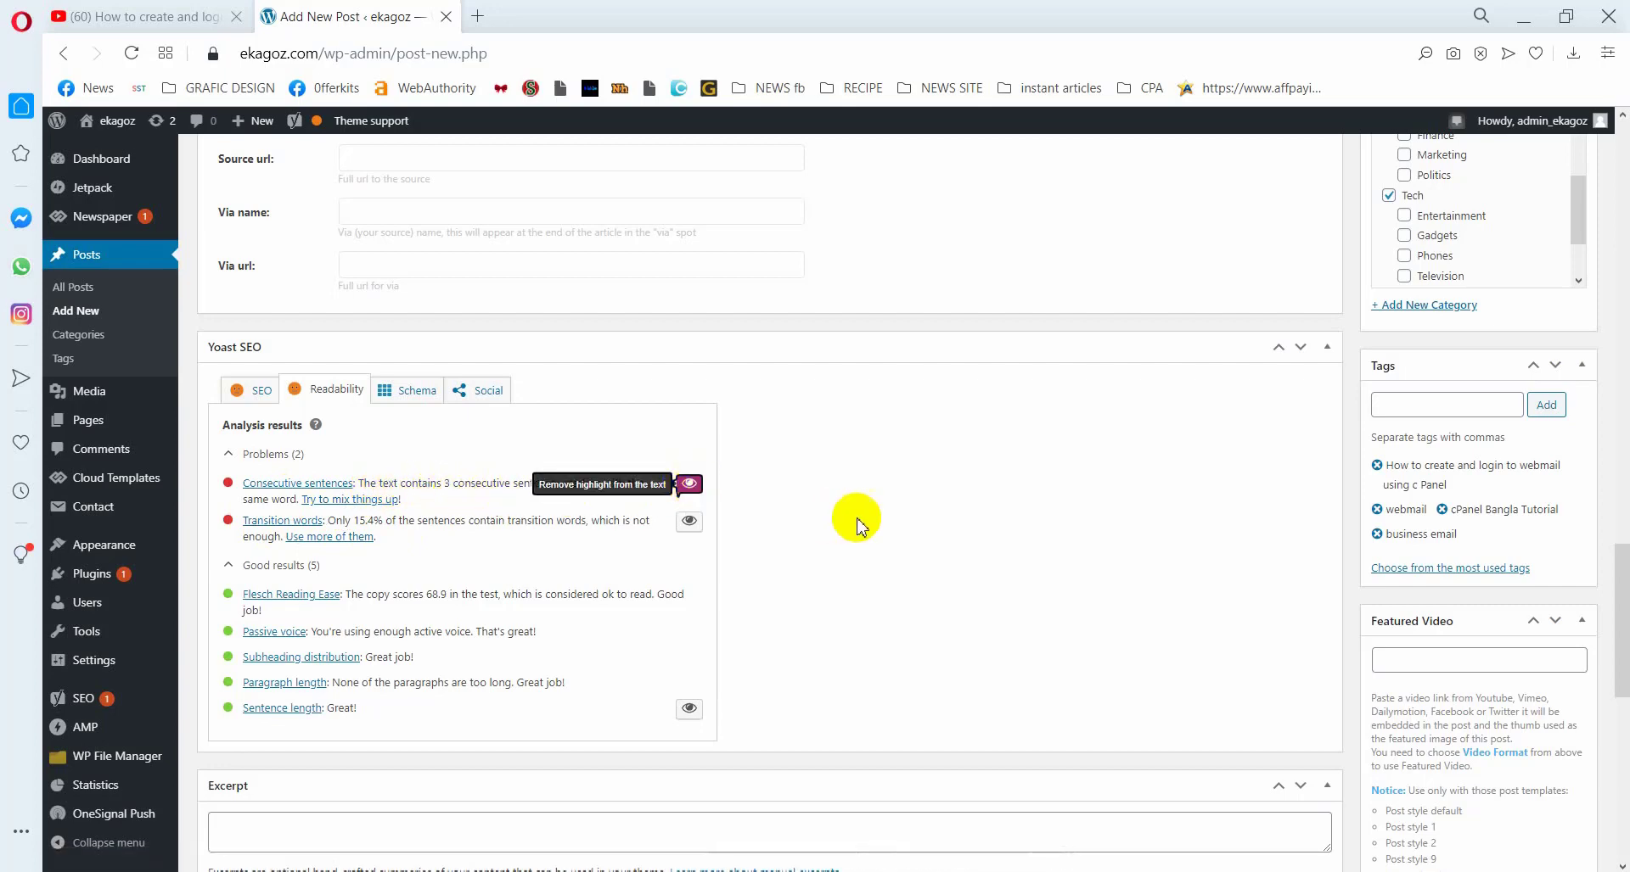
Examine the highlighted consecutive sentences in the post body against Yoast's readability results, and remove the highlight
scroll(711, 514, up, 7)
scroll(679, 511, up, 10)
scroll(662, 612, down, 4)
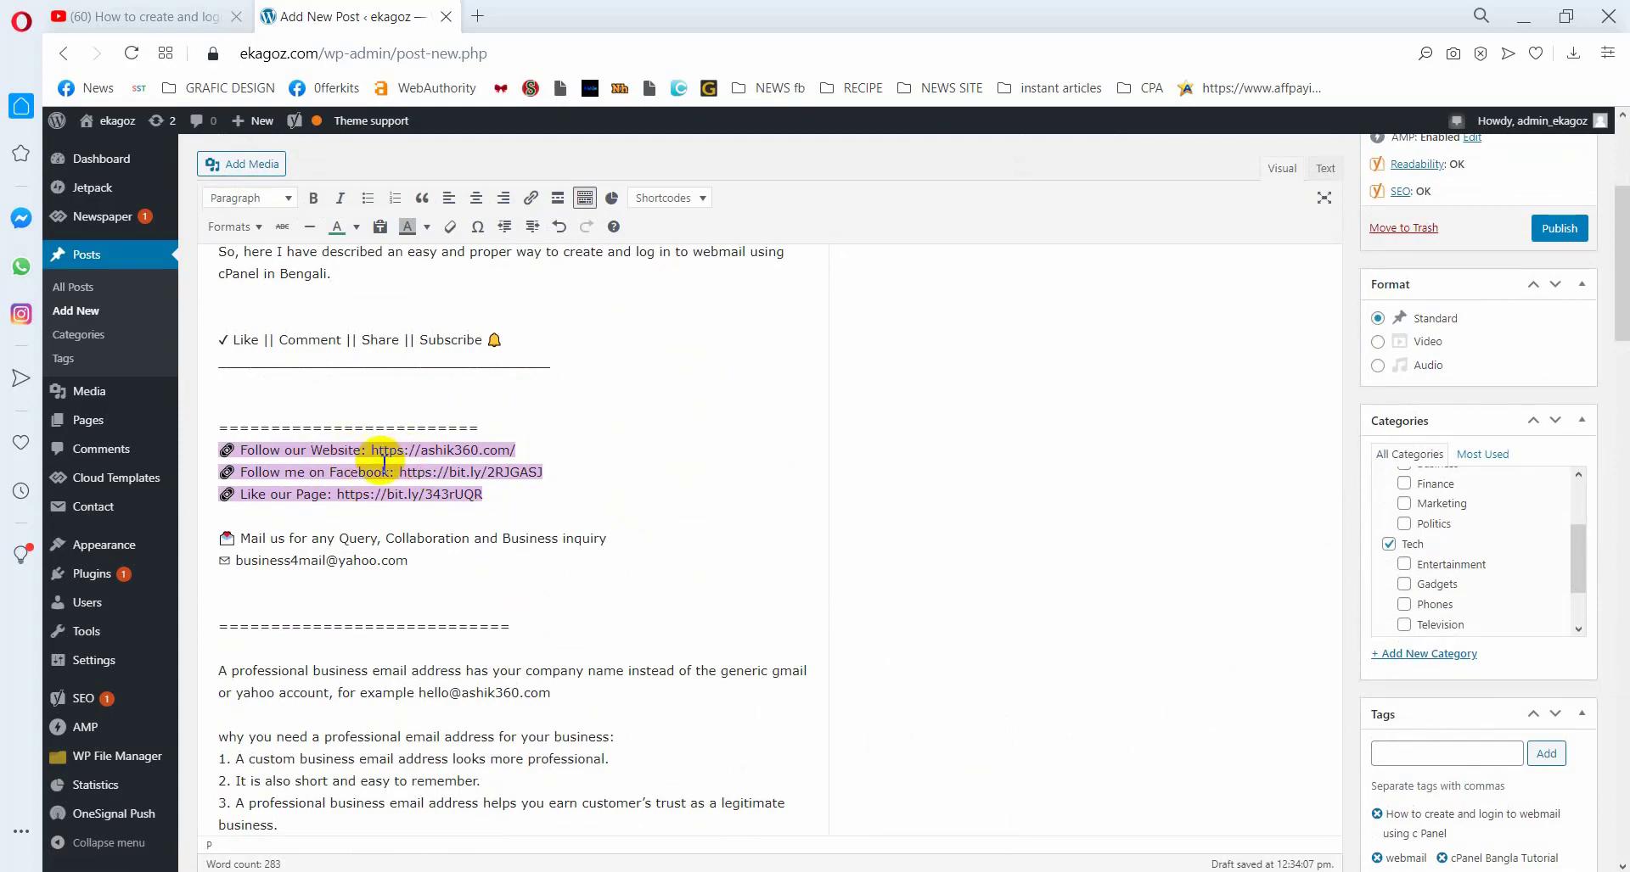
scroll(404, 462, up, 4)
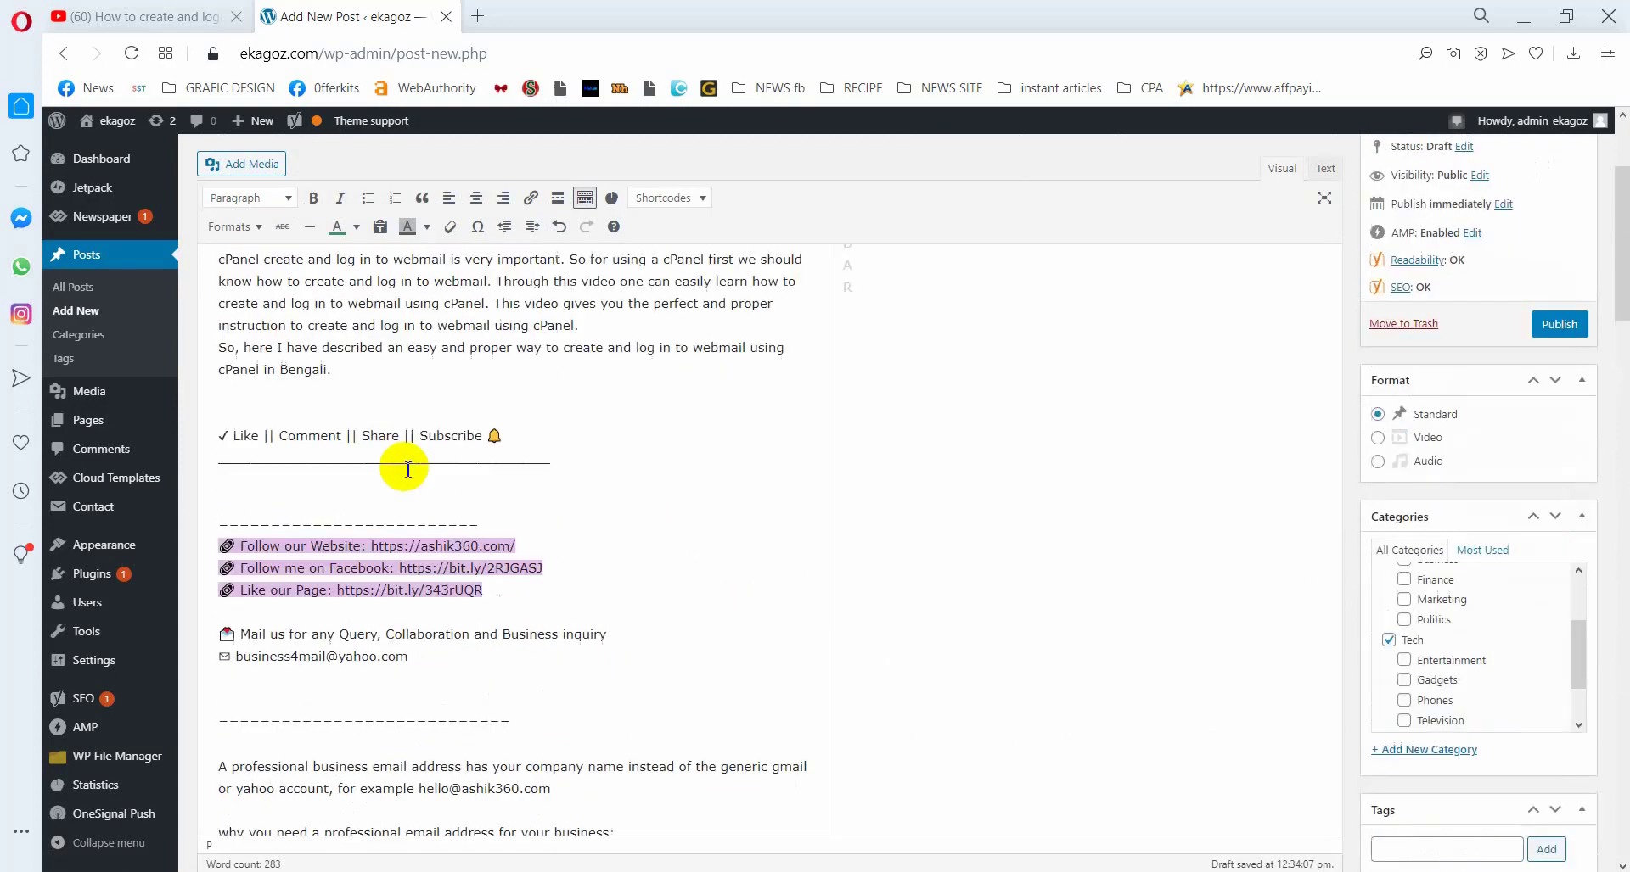
scroll(407, 374, down, 11)
scroll(399, 437, down, 15)
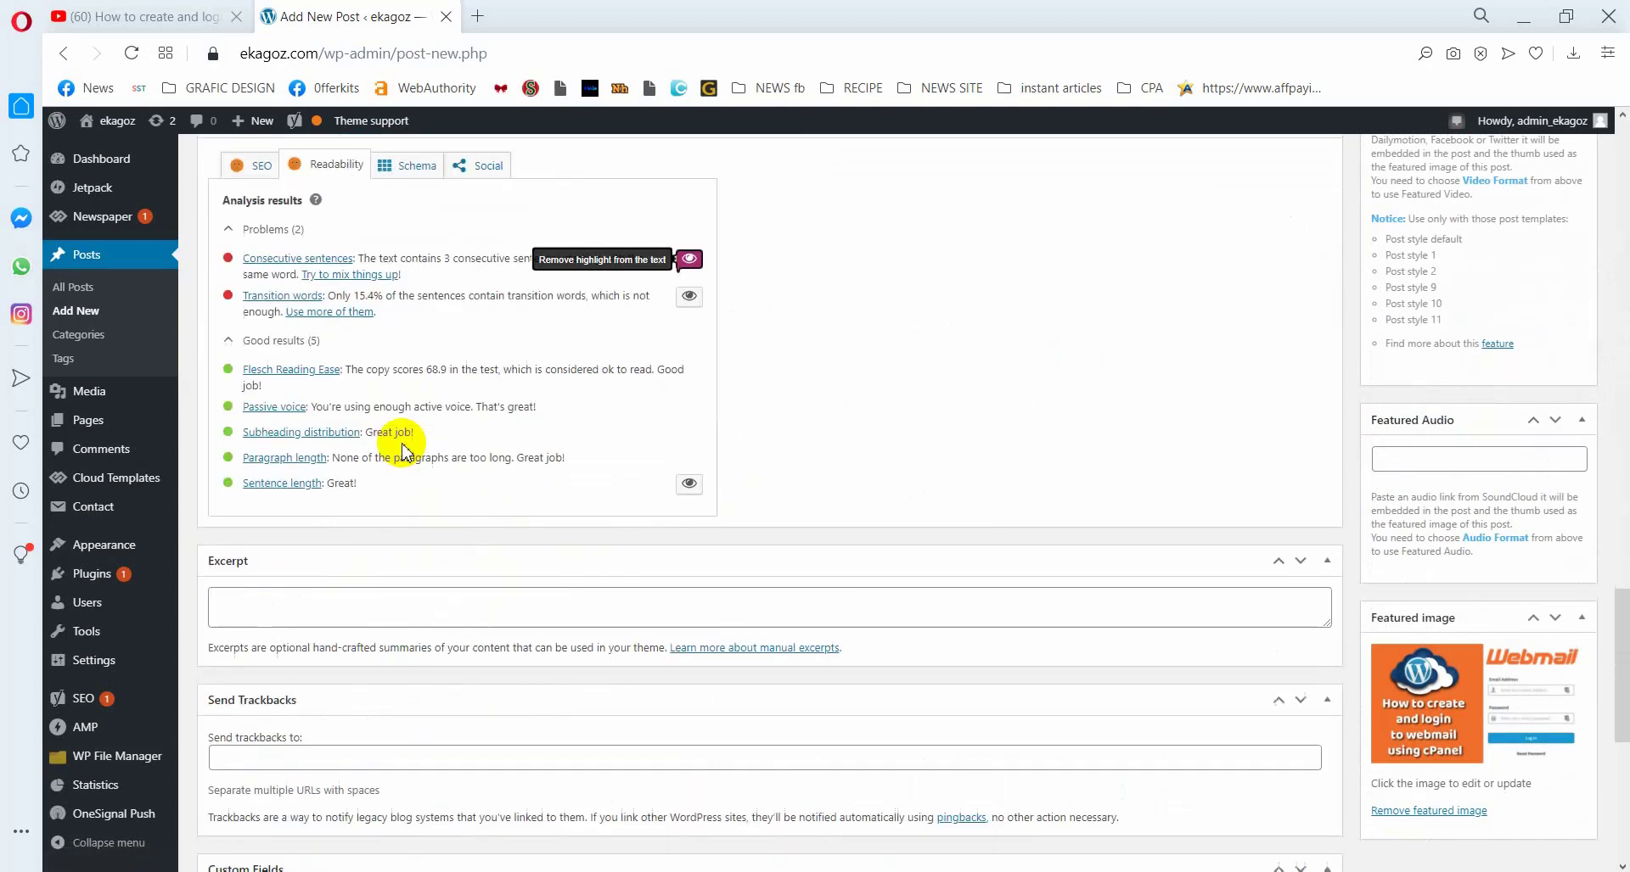
scroll(709, 519, up, 5)
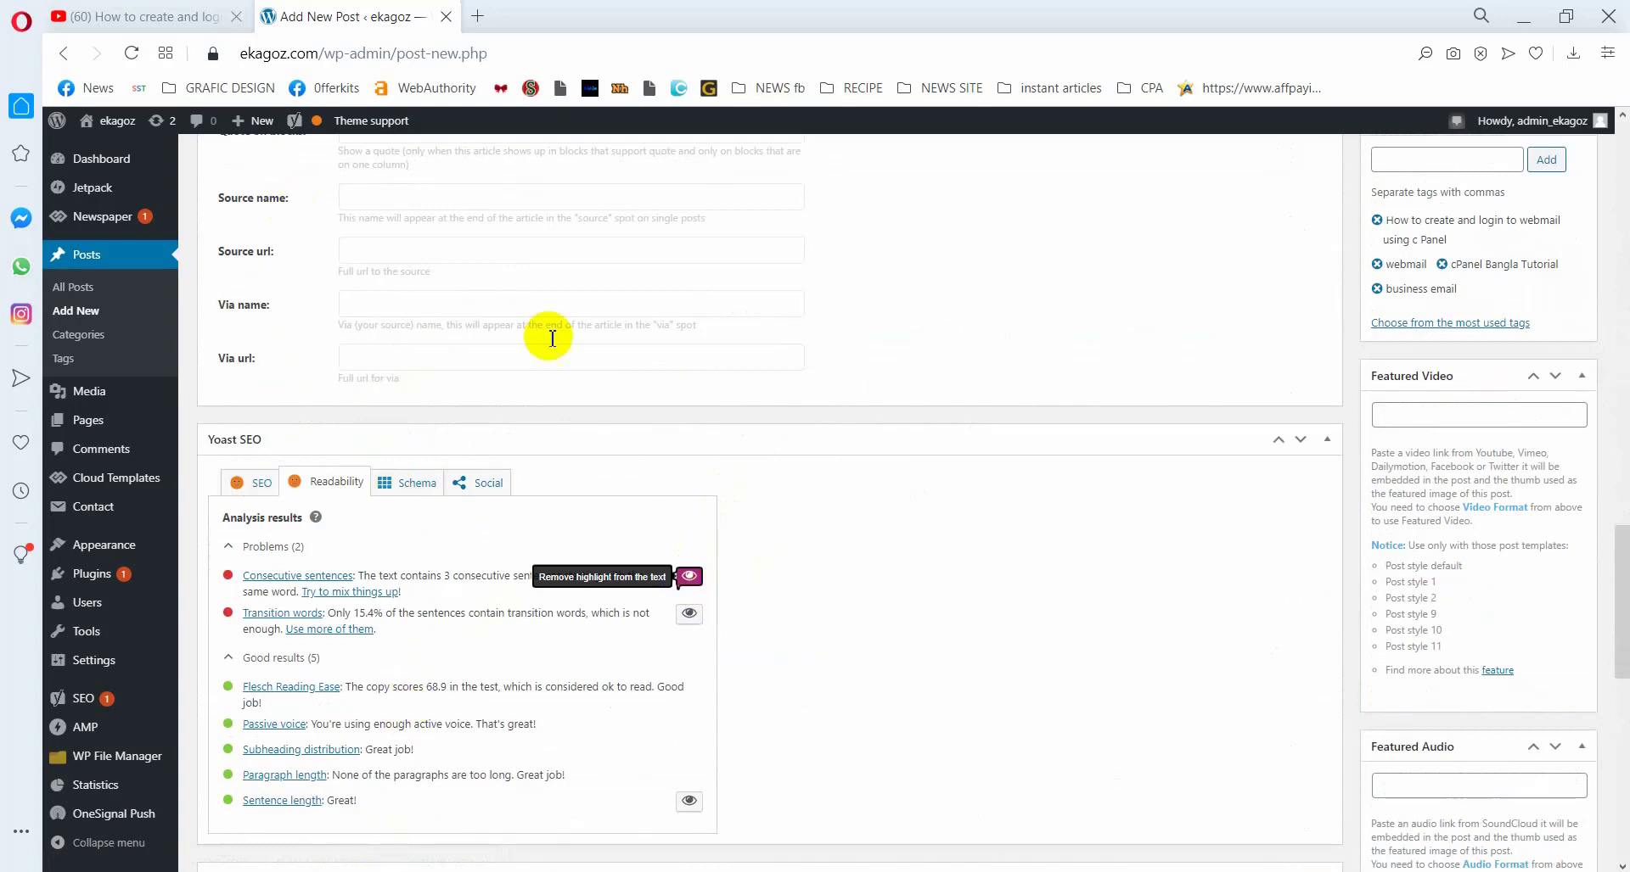
scroll(689, 583, up, 15)
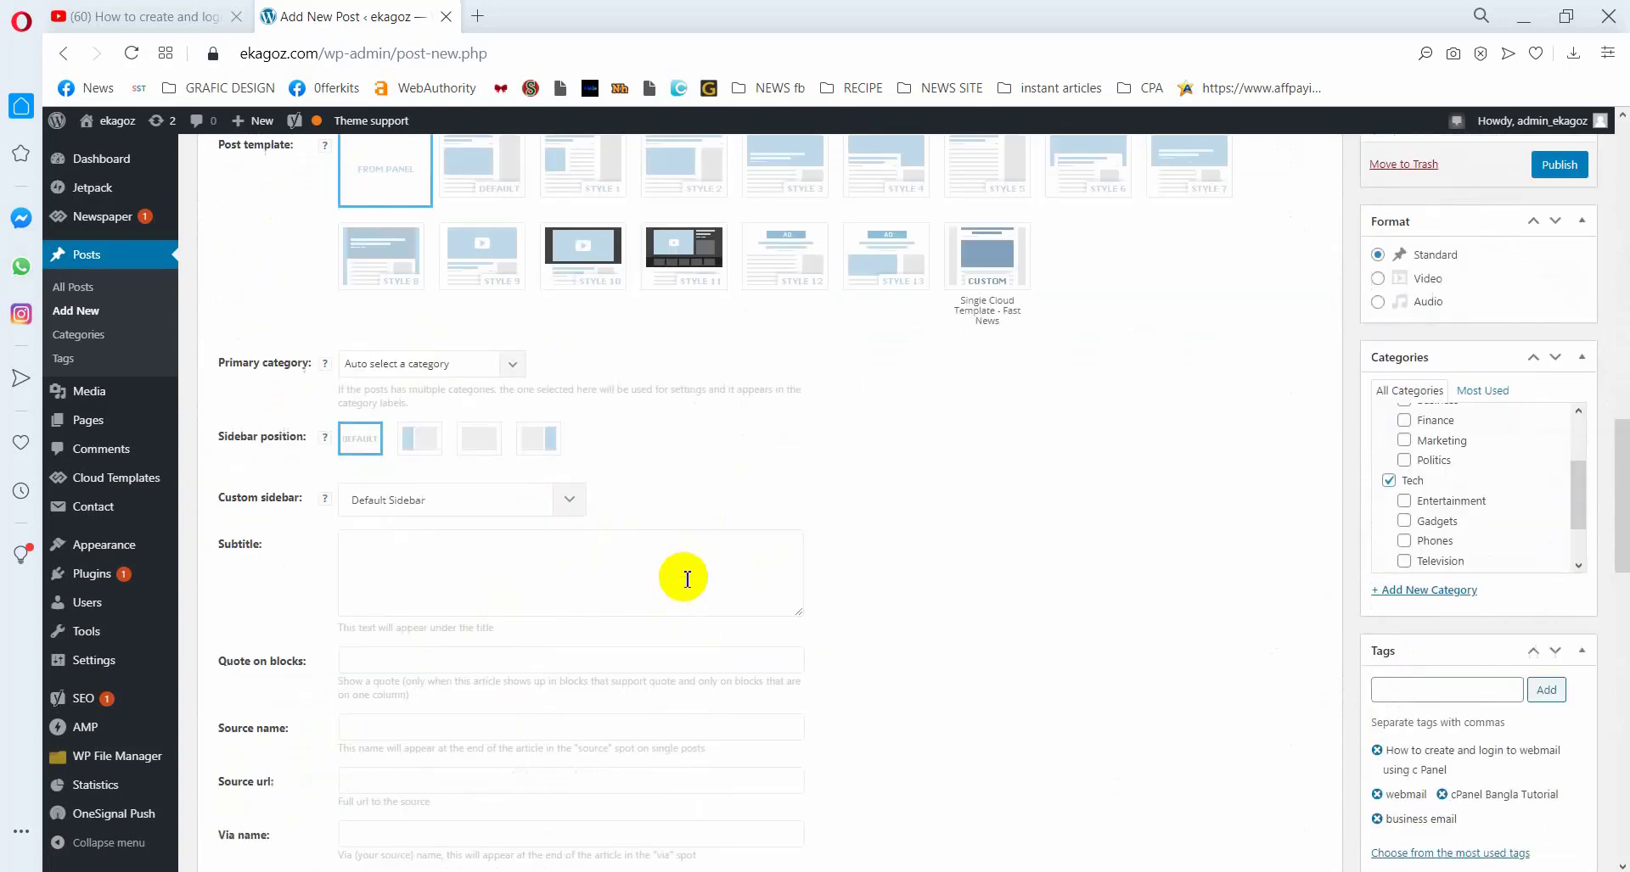
scroll(474, 509, down, 15)
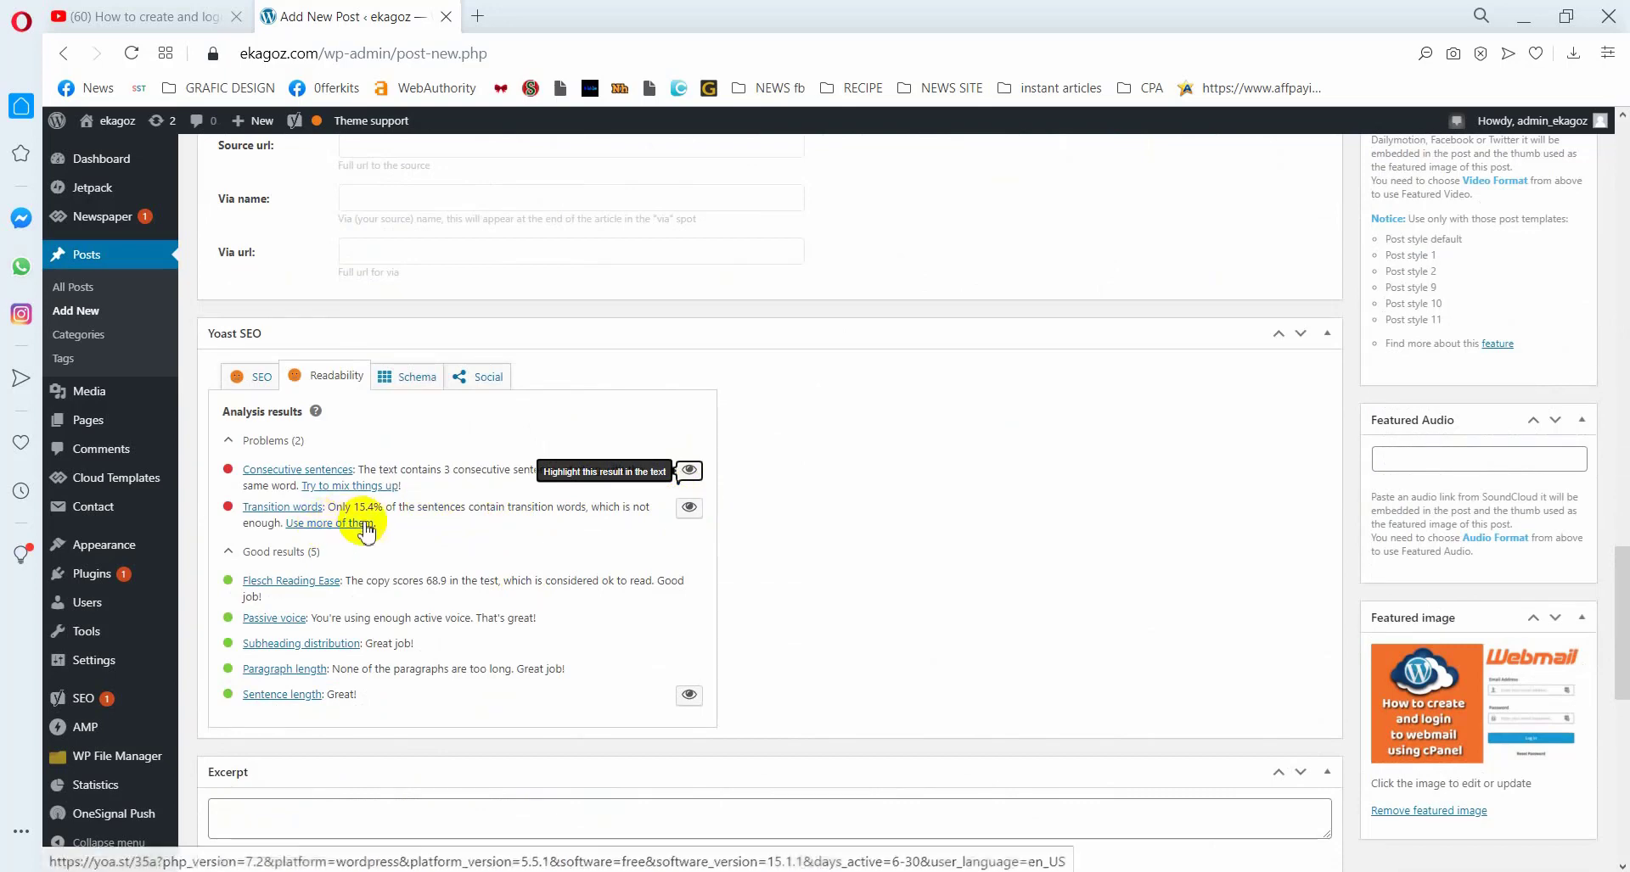
Highlight Yoast's transition words result in the text and examine the marked sentences throughout the post body
click(688, 509)
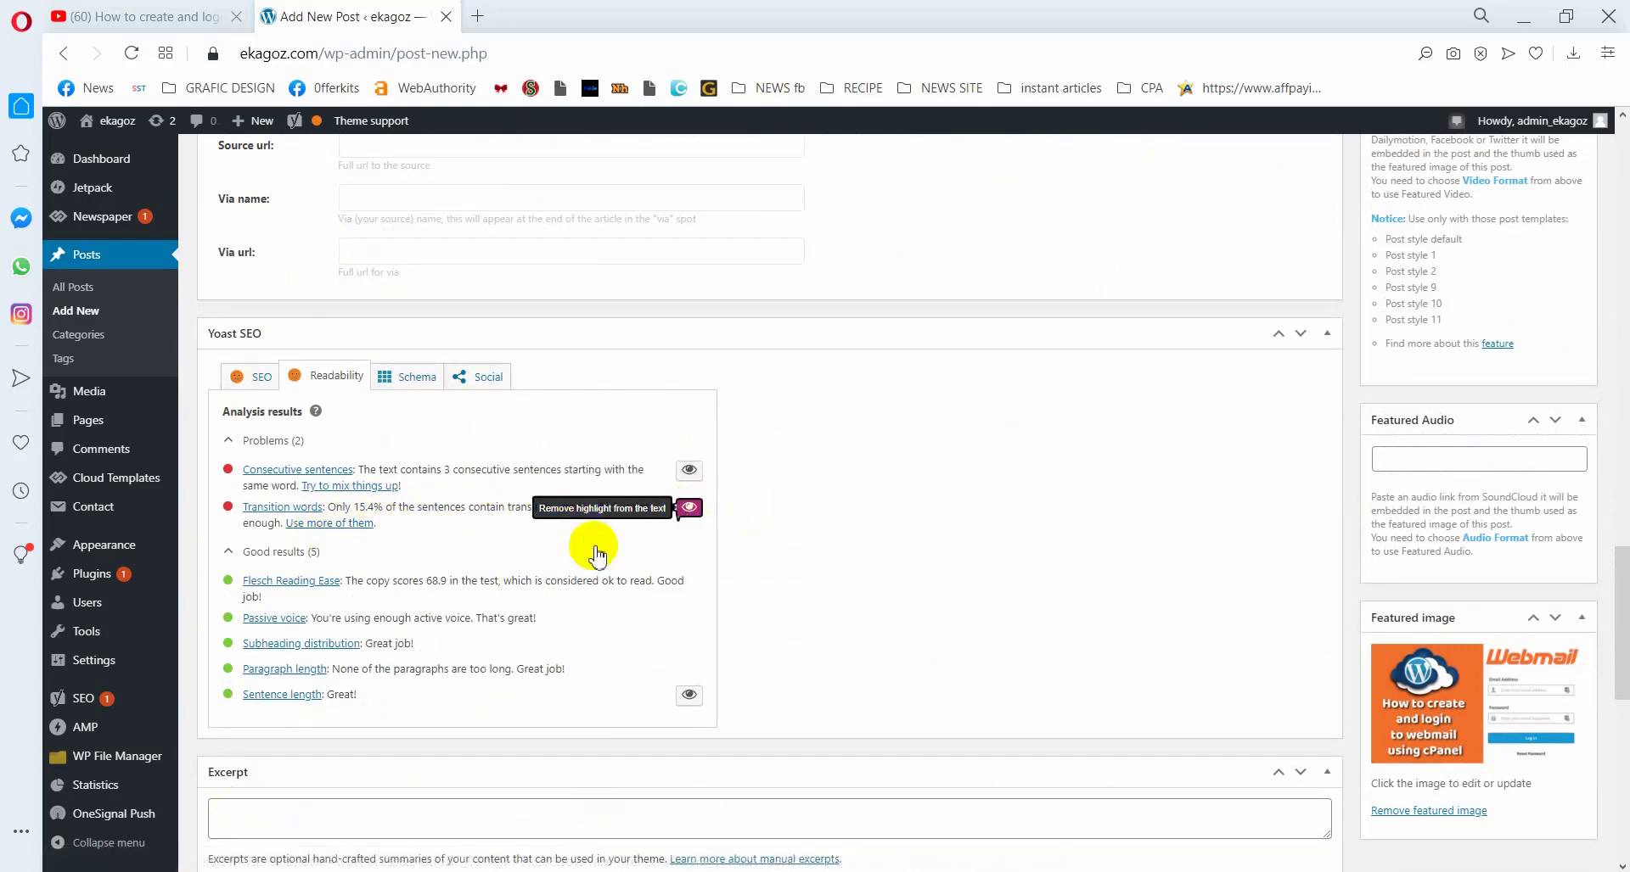
scroll(585, 556, up, 10)
scroll(595, 561, up, 4)
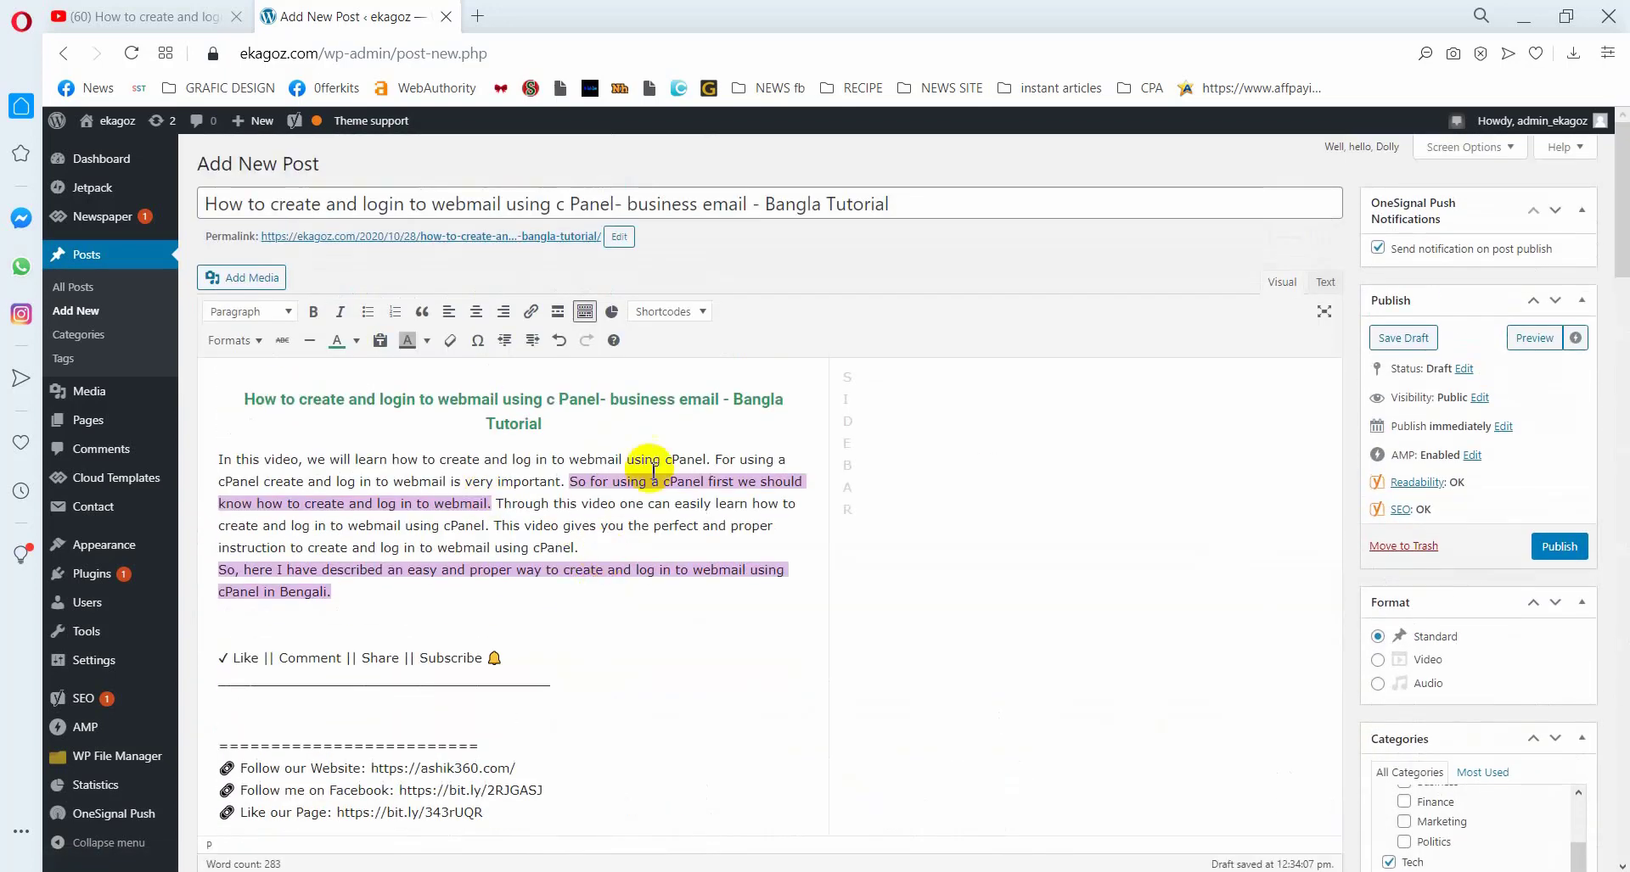
scroll(436, 594, down, 15)
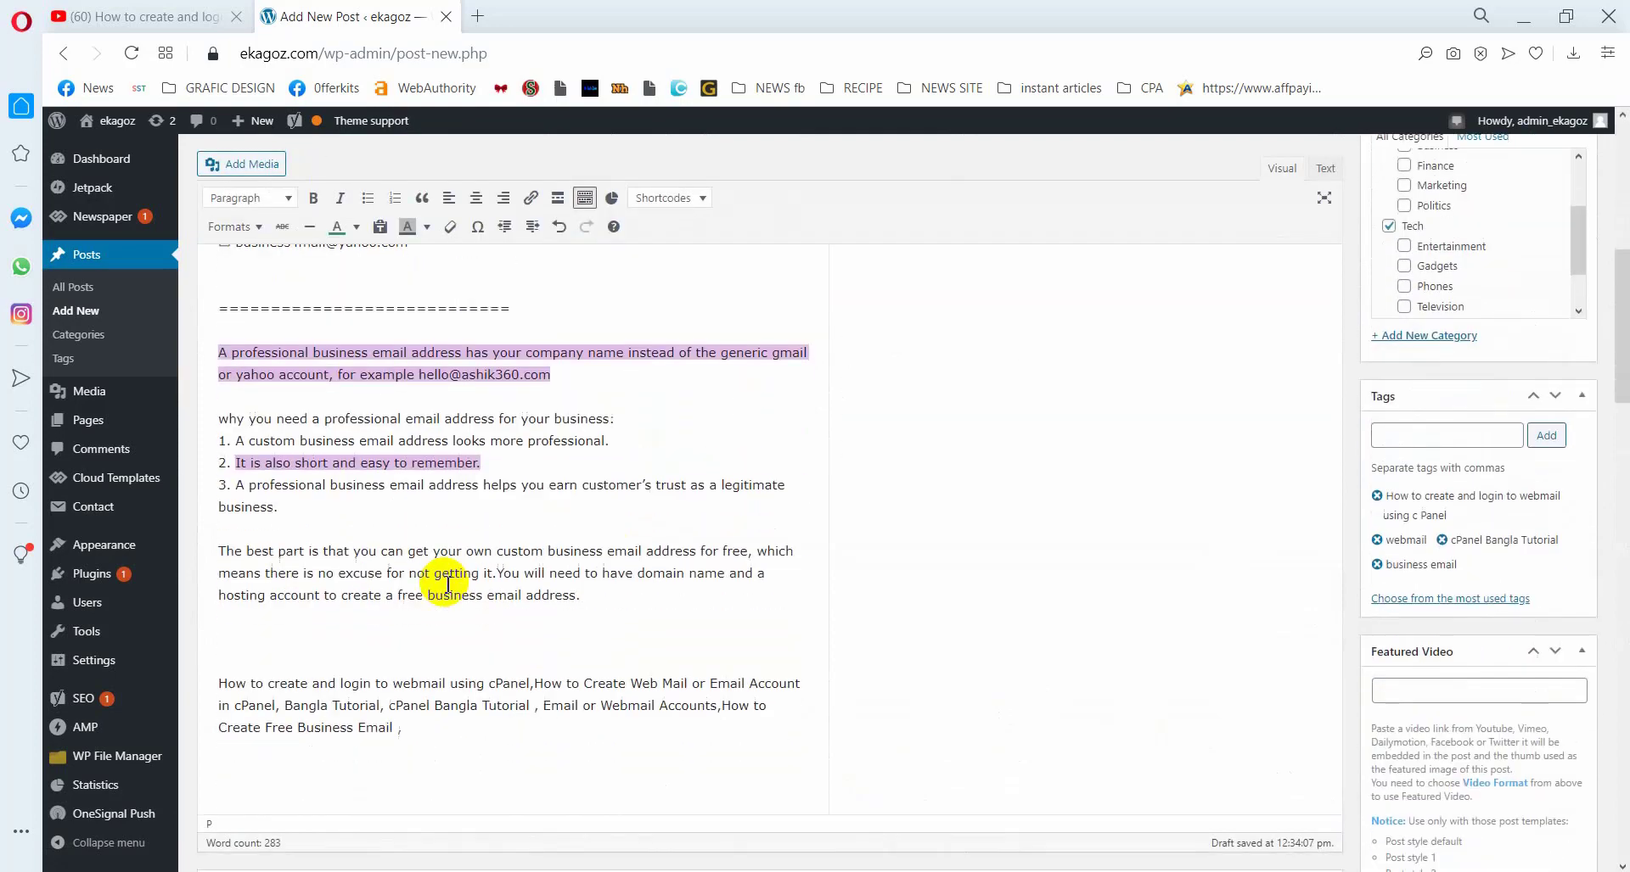
scroll(458, 603, down, 6)
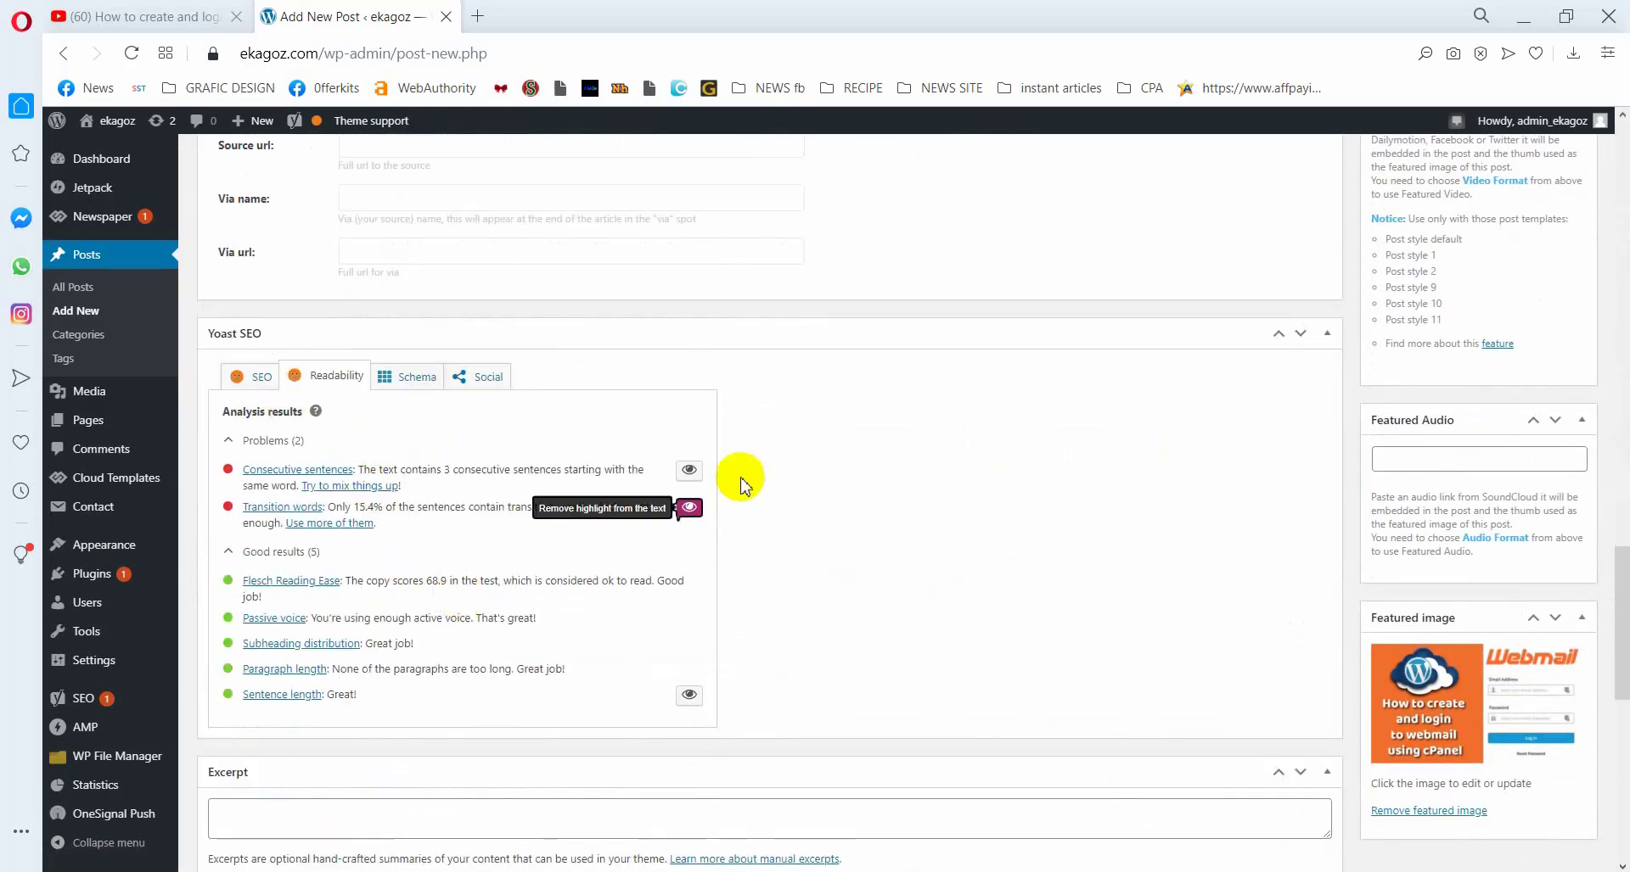
Highlight the consecutive sentences result again and delete the "Like our Page" line with its link from the post body
click(685, 475)
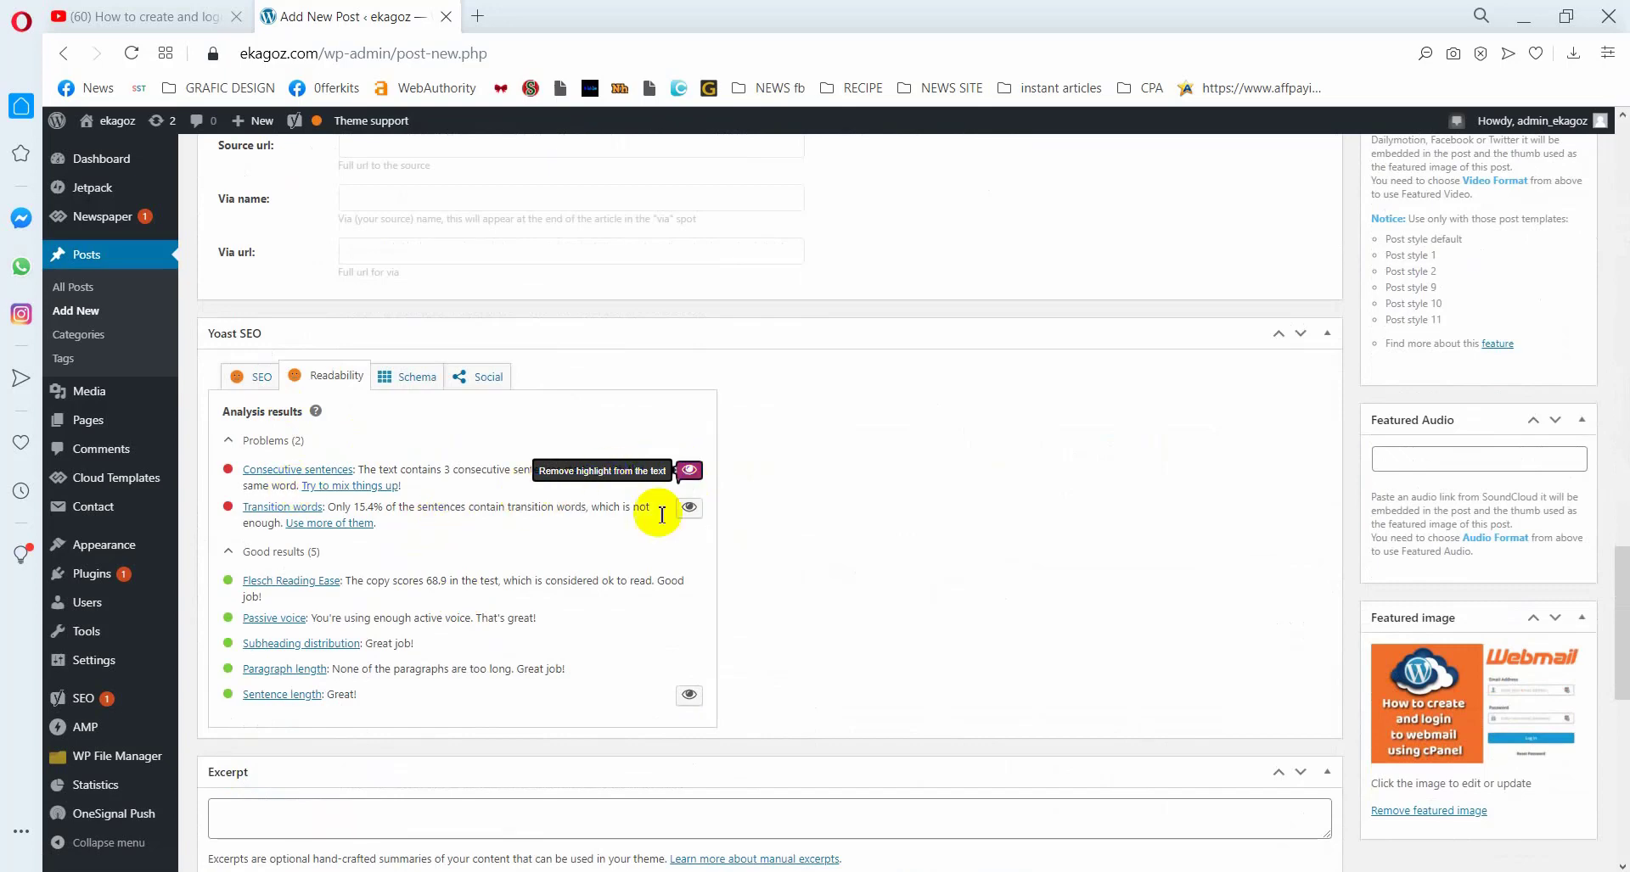
scroll(527, 510, up, 15)
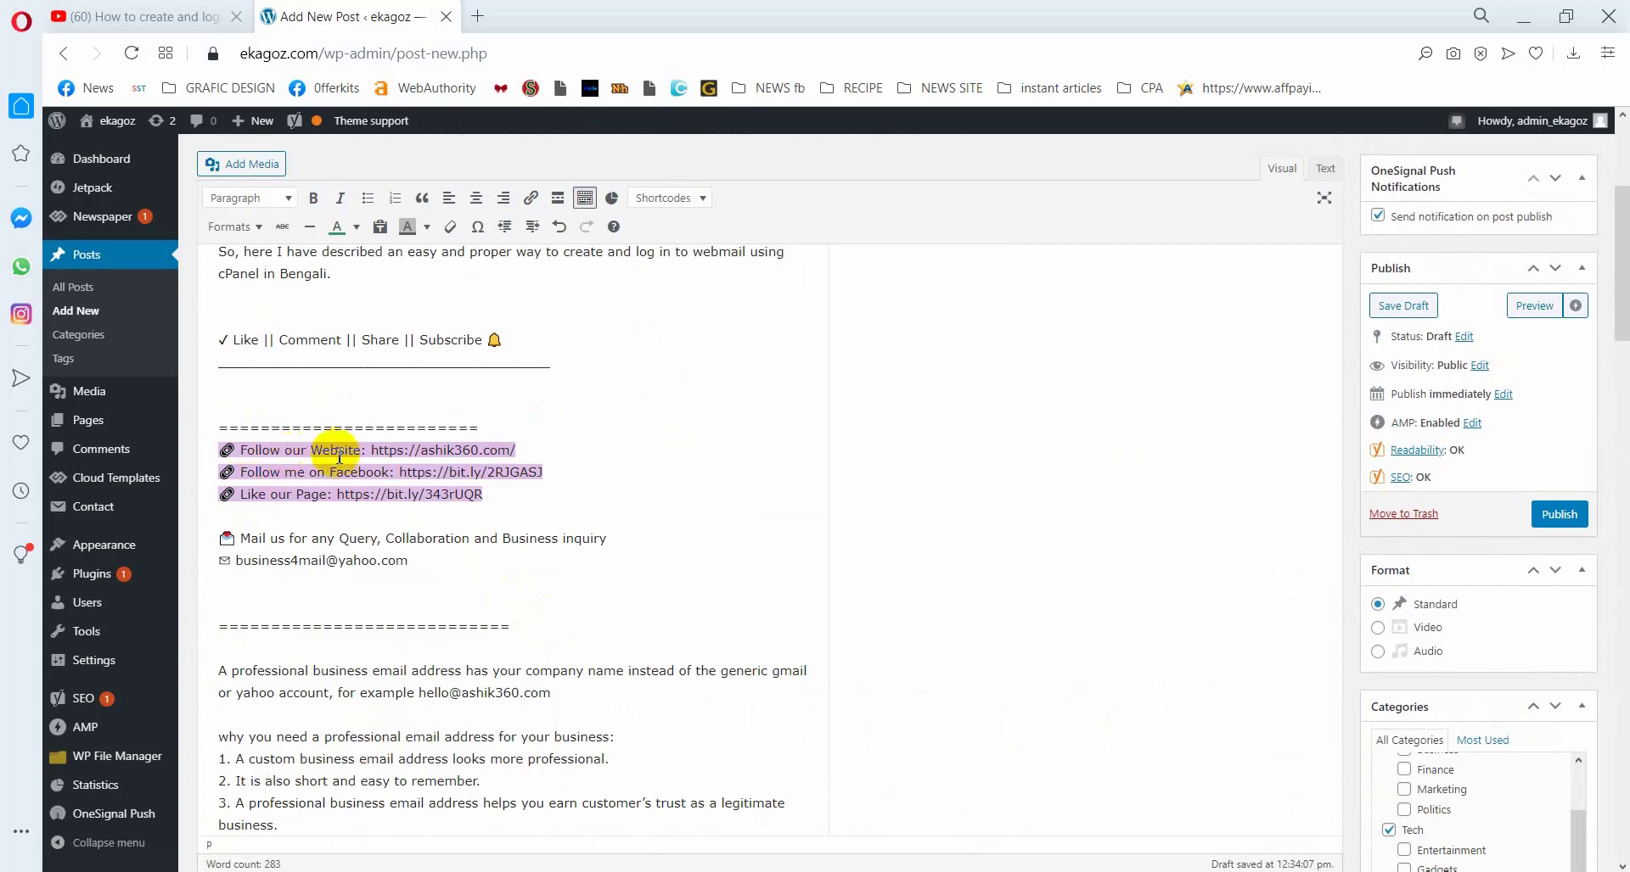
click(376, 451)
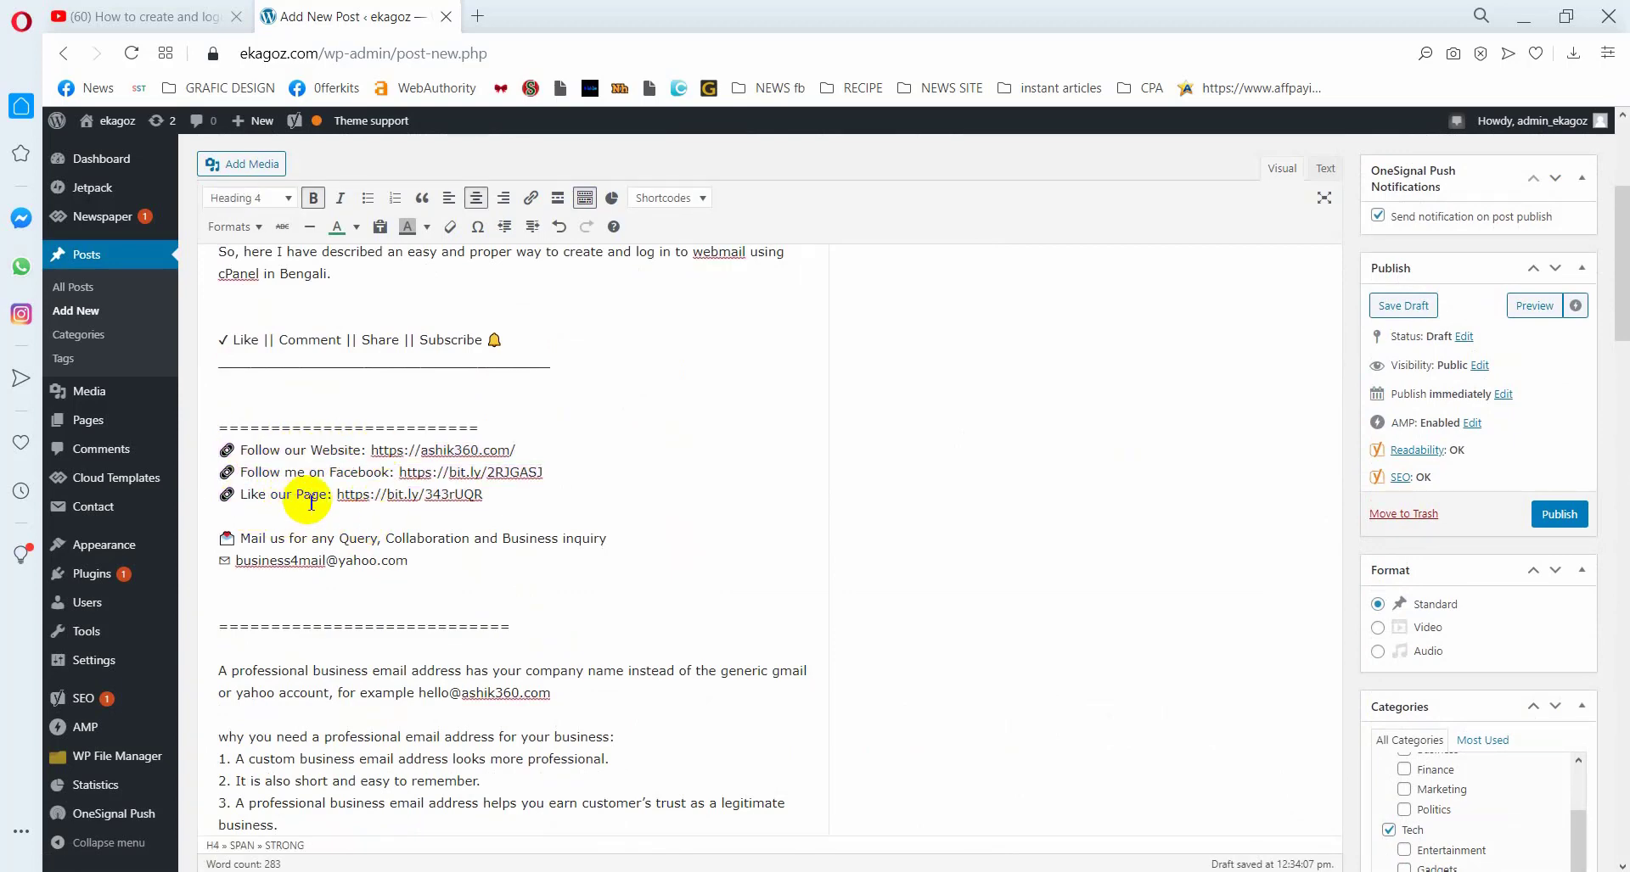
mouse_move(173, 482)
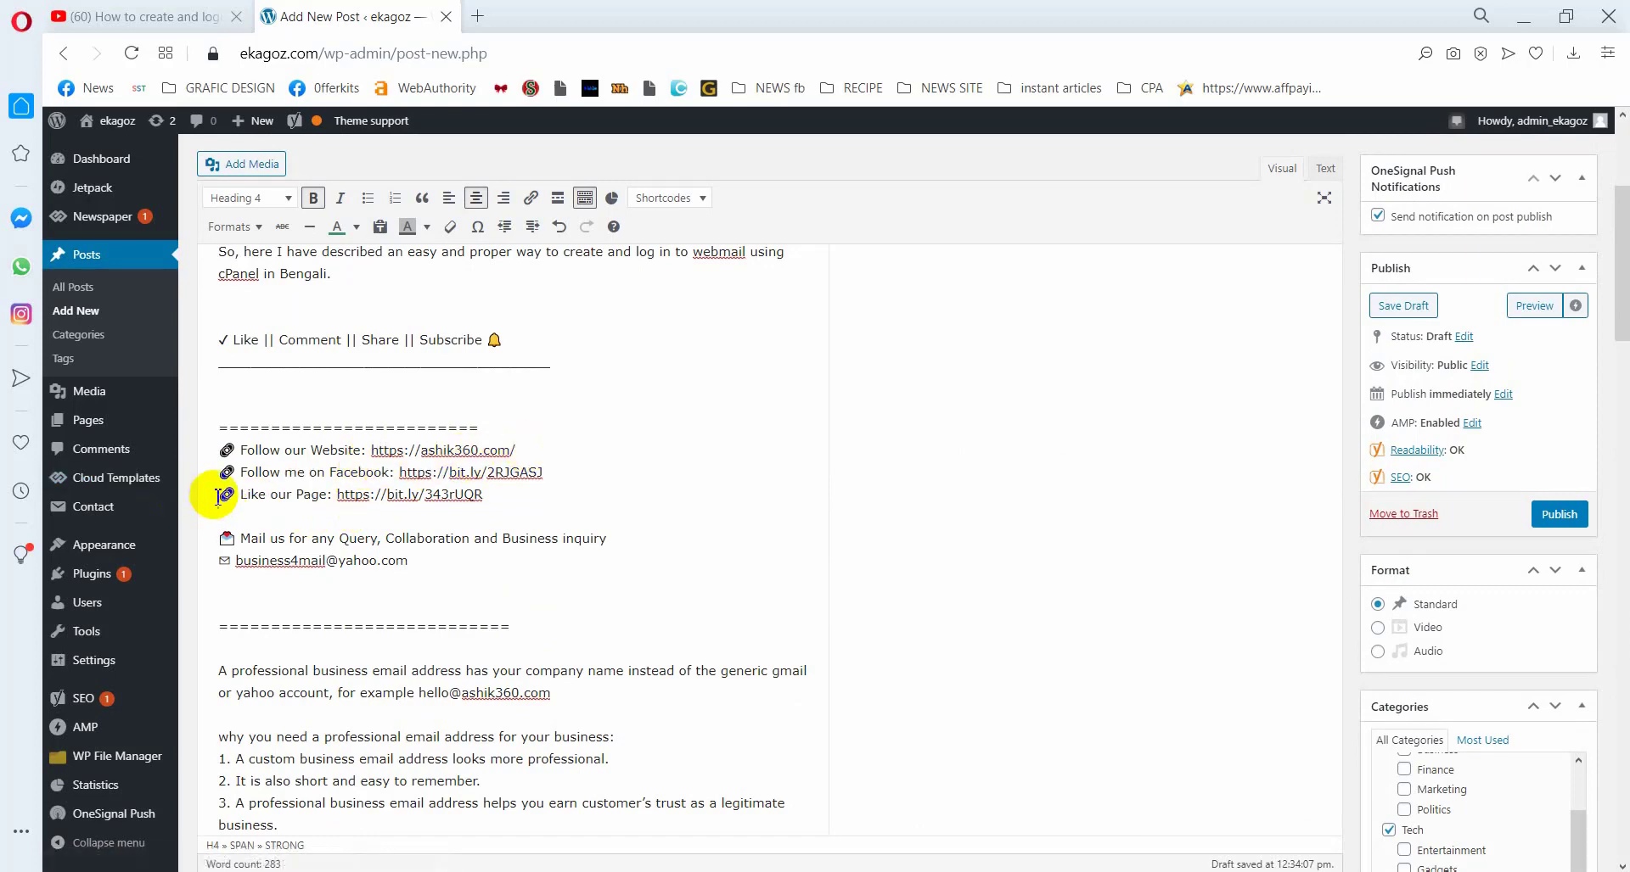
drag(224, 497, 485, 498)
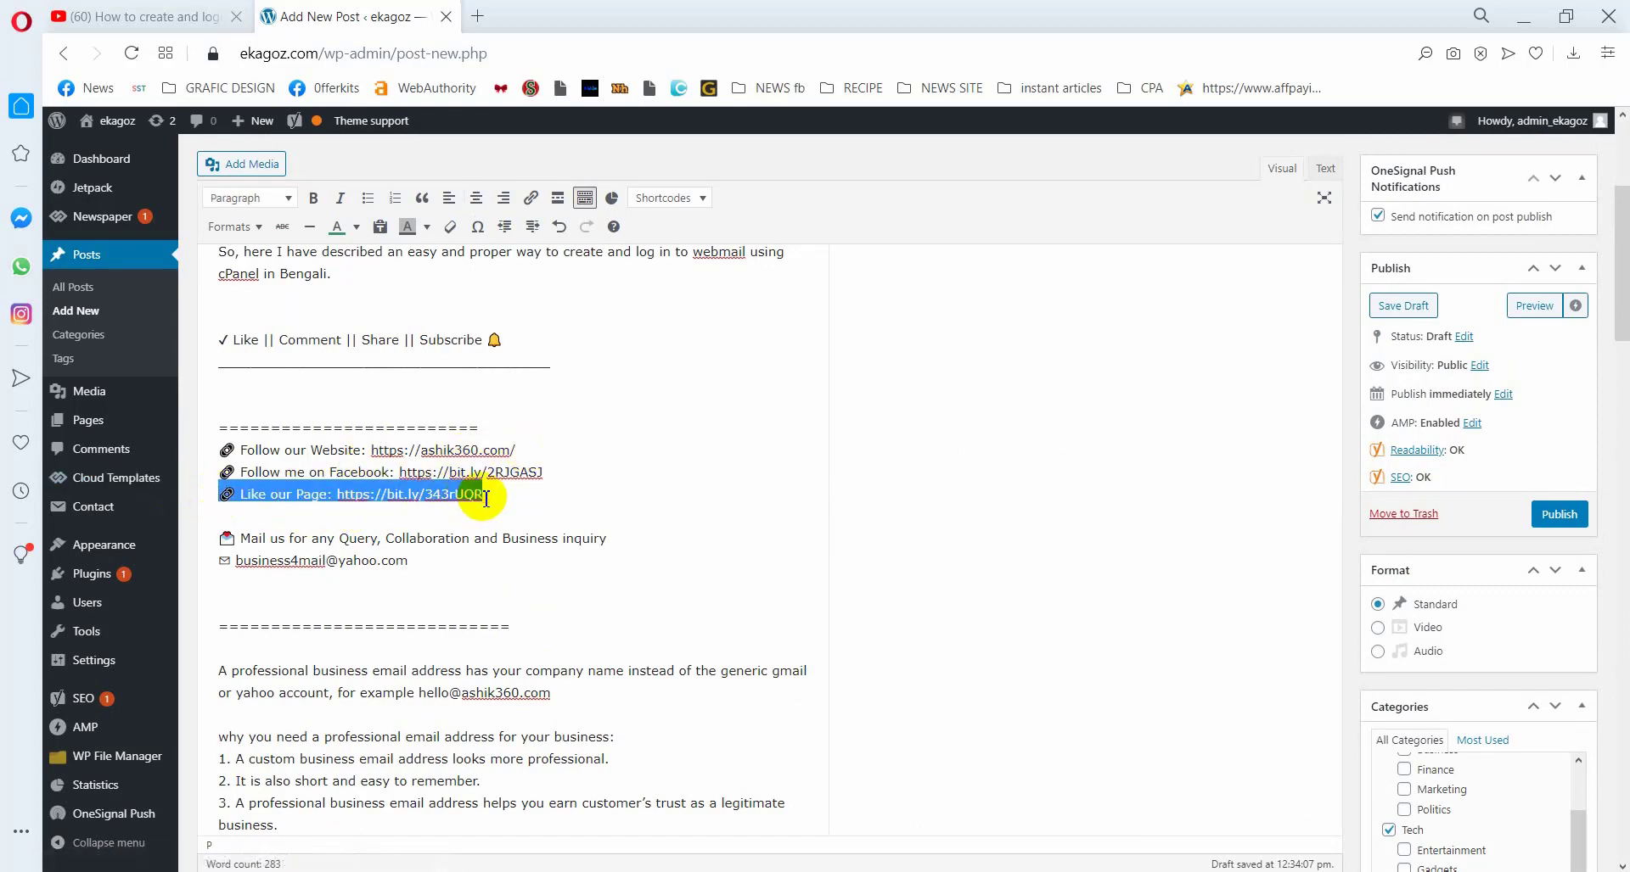
key(BackSpace)
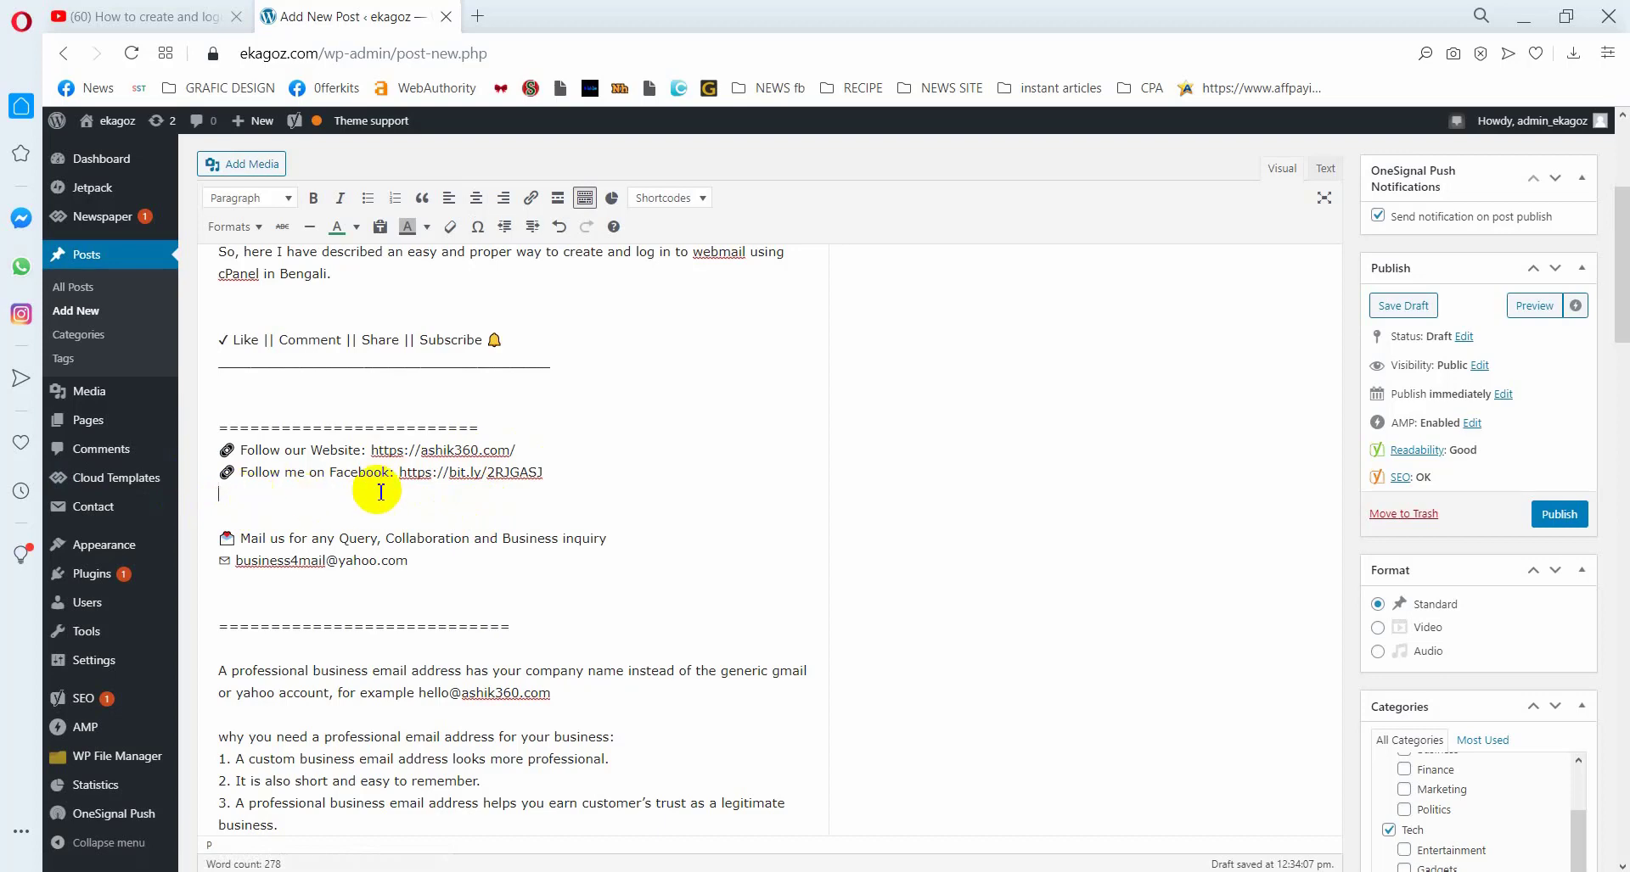
Recheck Yoast's readability results and expand the SEO analysis for the keyphrase webmail to review its problems
scroll(374, 499, down, 15)
scroll(377, 509, up, 4)
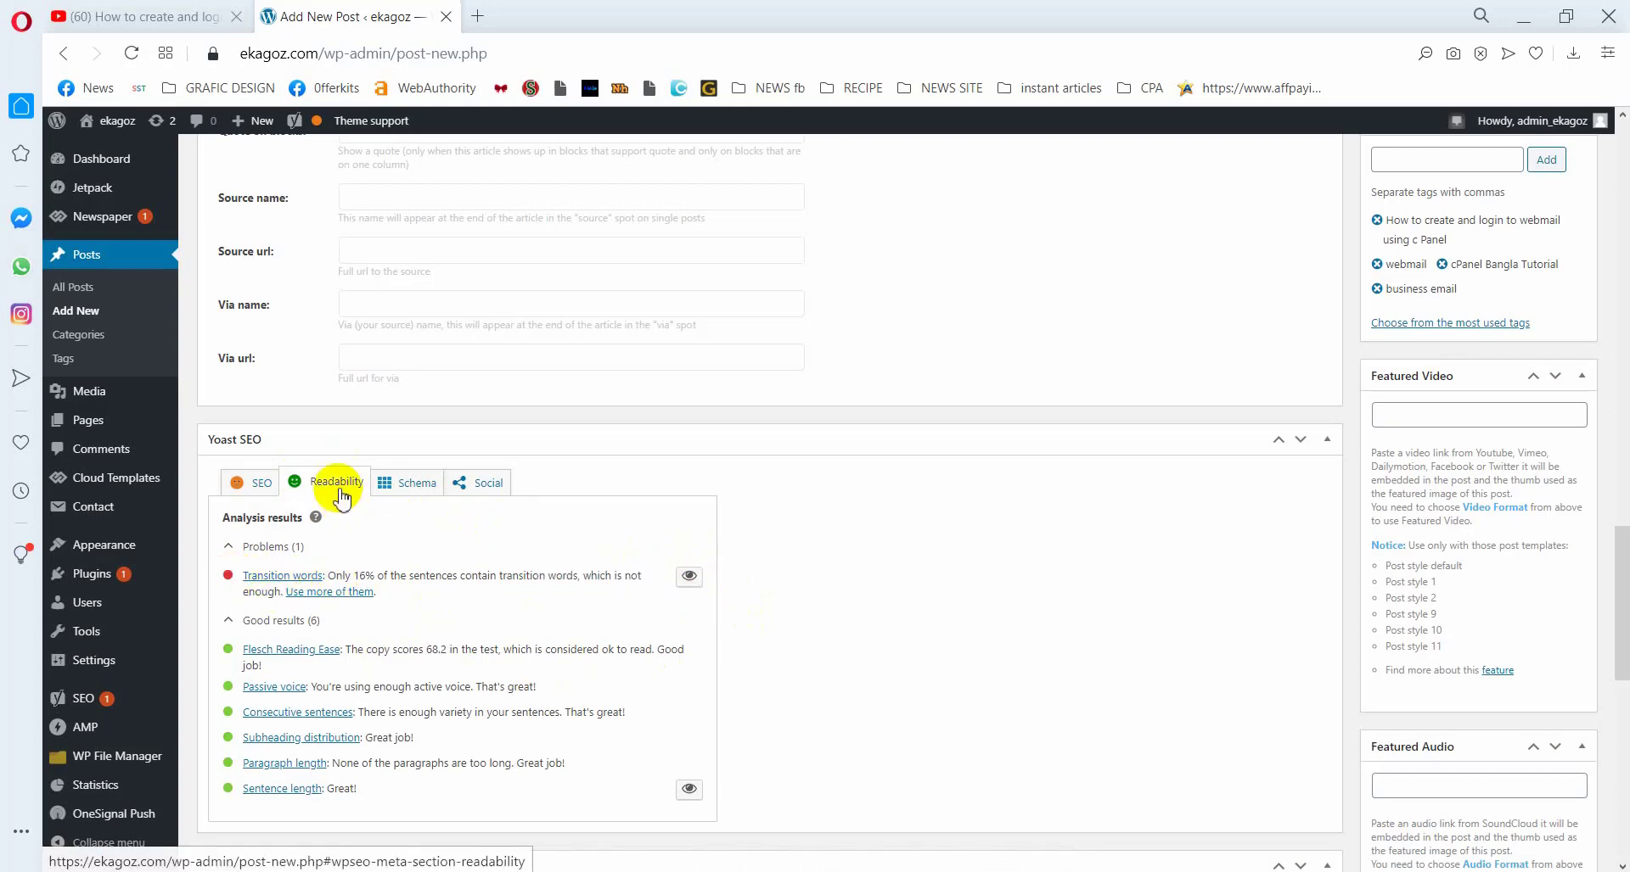
click(258, 487)
scroll(258, 492, down, 9)
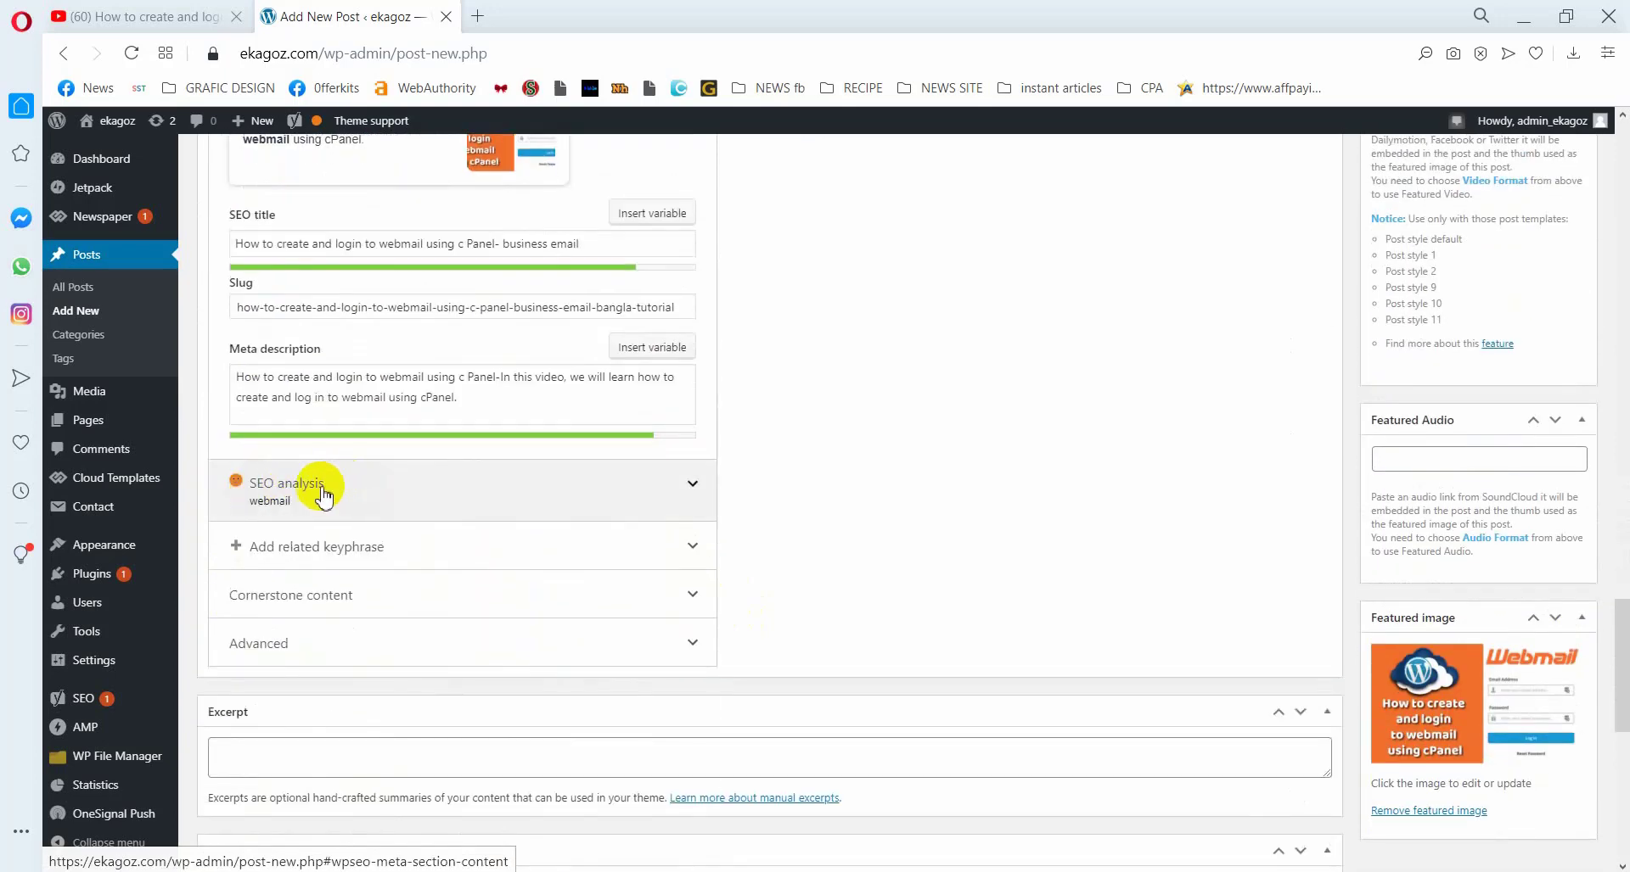
click(360, 496)
scroll(355, 488, down, 3)
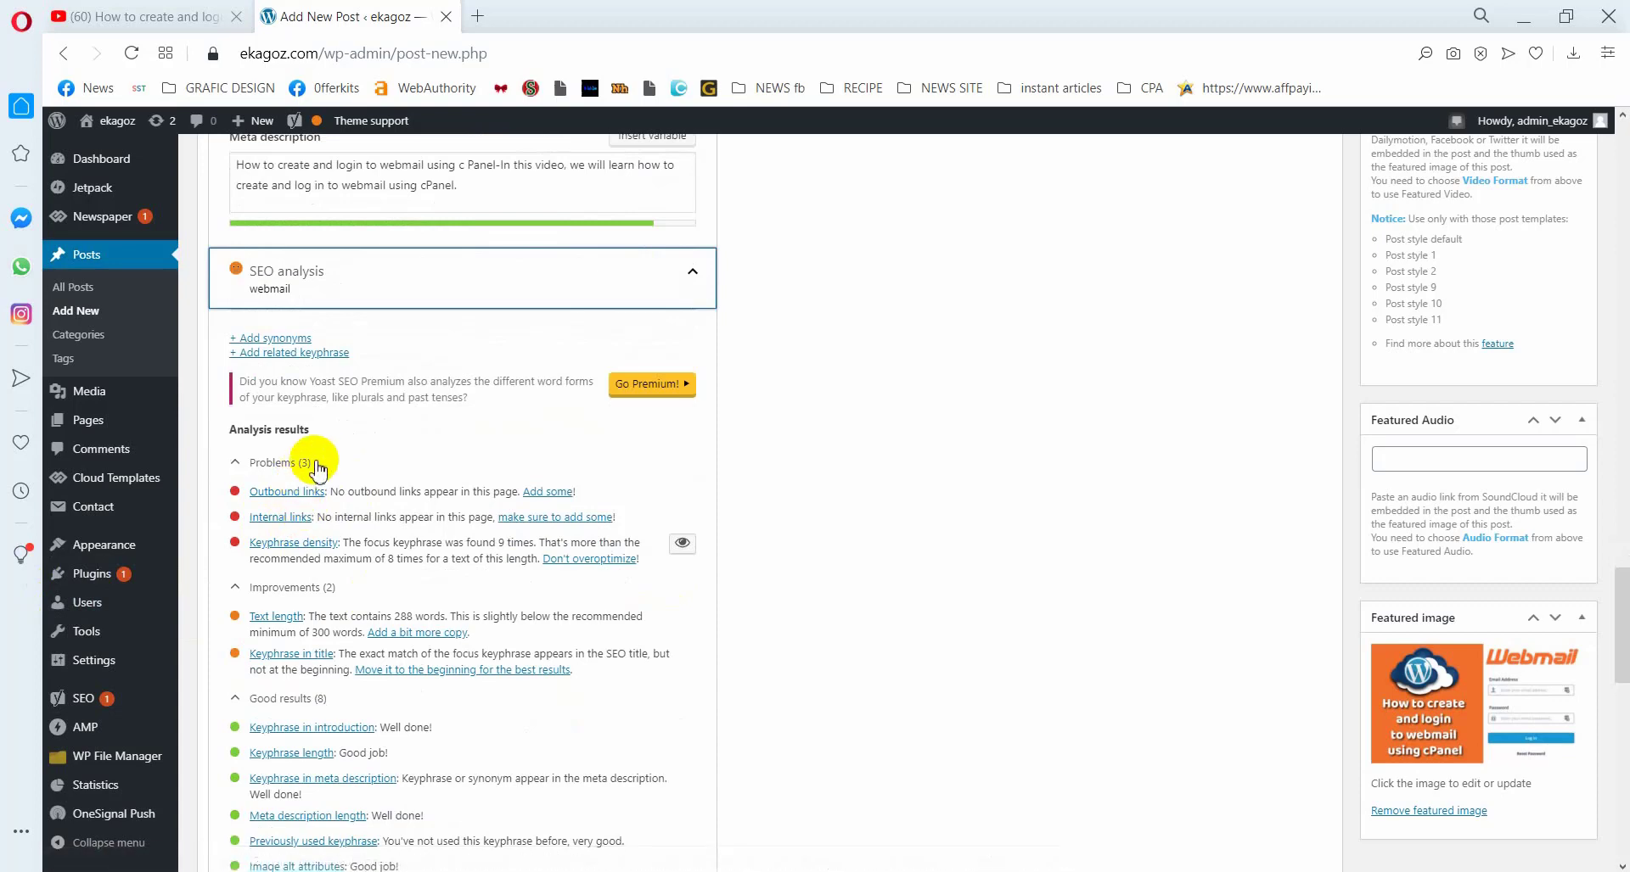
Switch to the Chrome window with the Ashik360 post and copy its title "Make money playing video games // easy ways to earn"
scroll(395, 439, up, 15)
scroll(411, 449, up, 10)
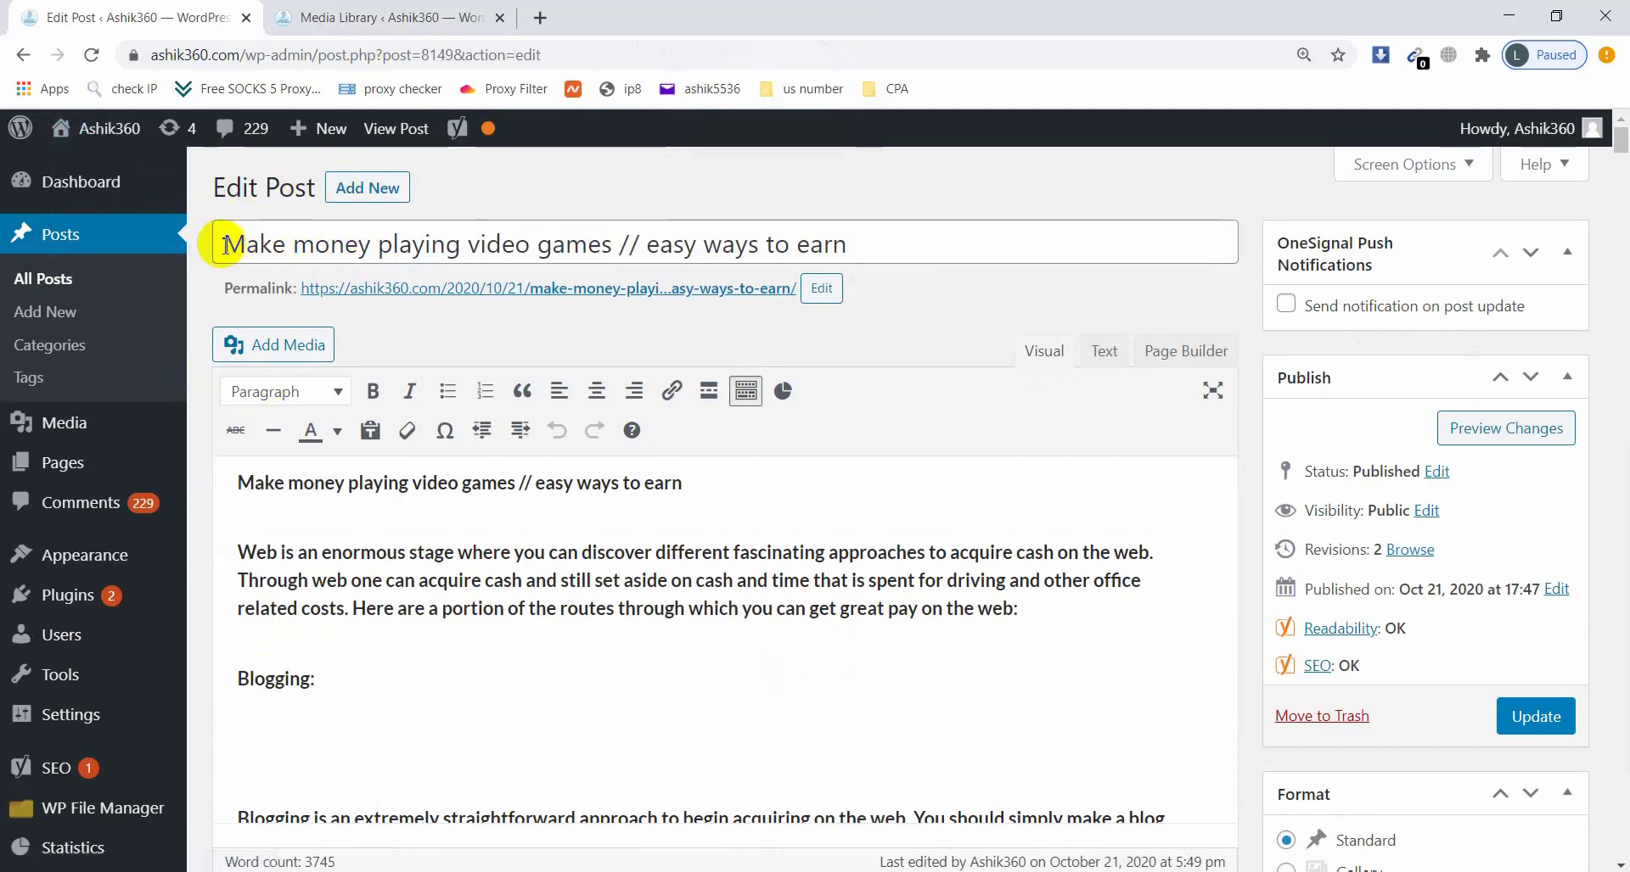
drag(224, 245, 853, 242)
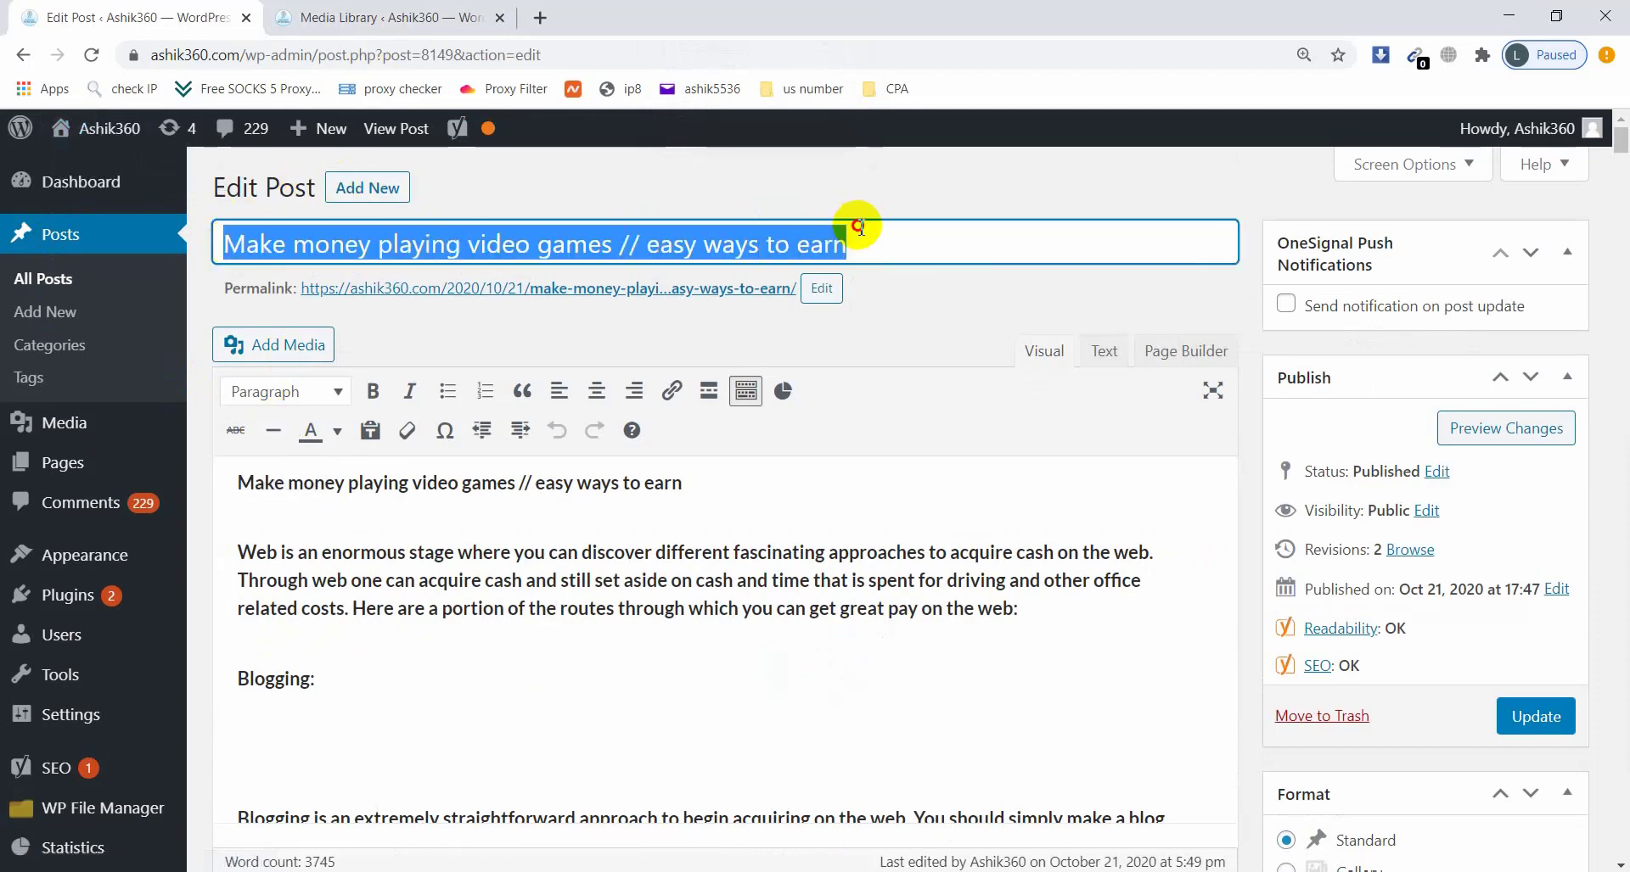
right_click(807, 239)
click(844, 313)
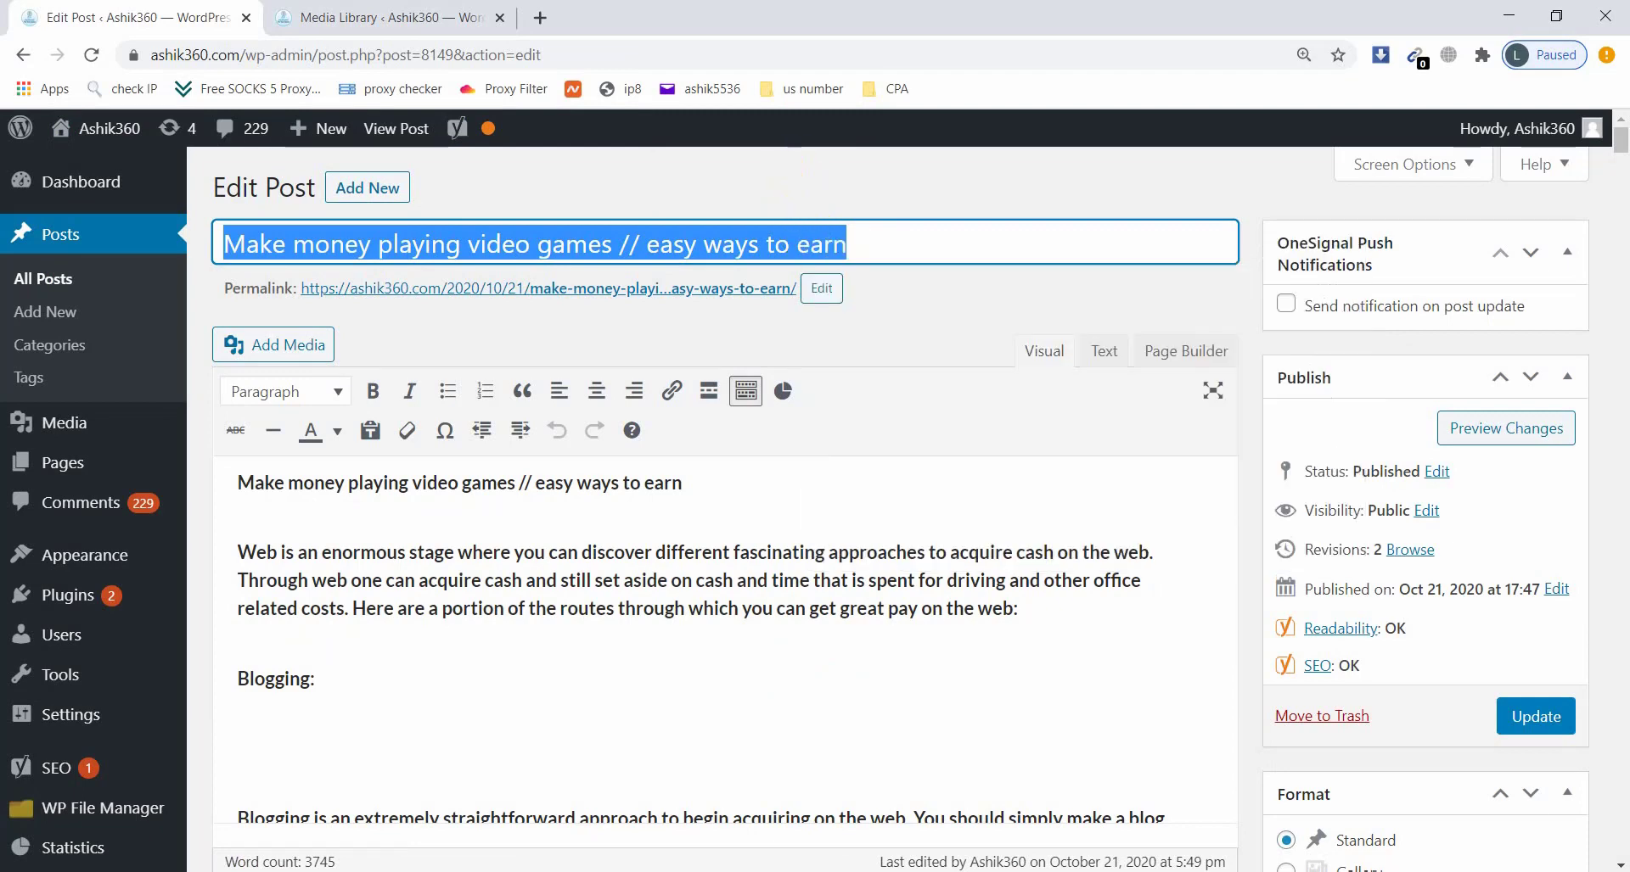
Back in the Opera draft, paste the copied title as a Preformatted line between the last paragraph and the keyword list
key(alt+Tab)
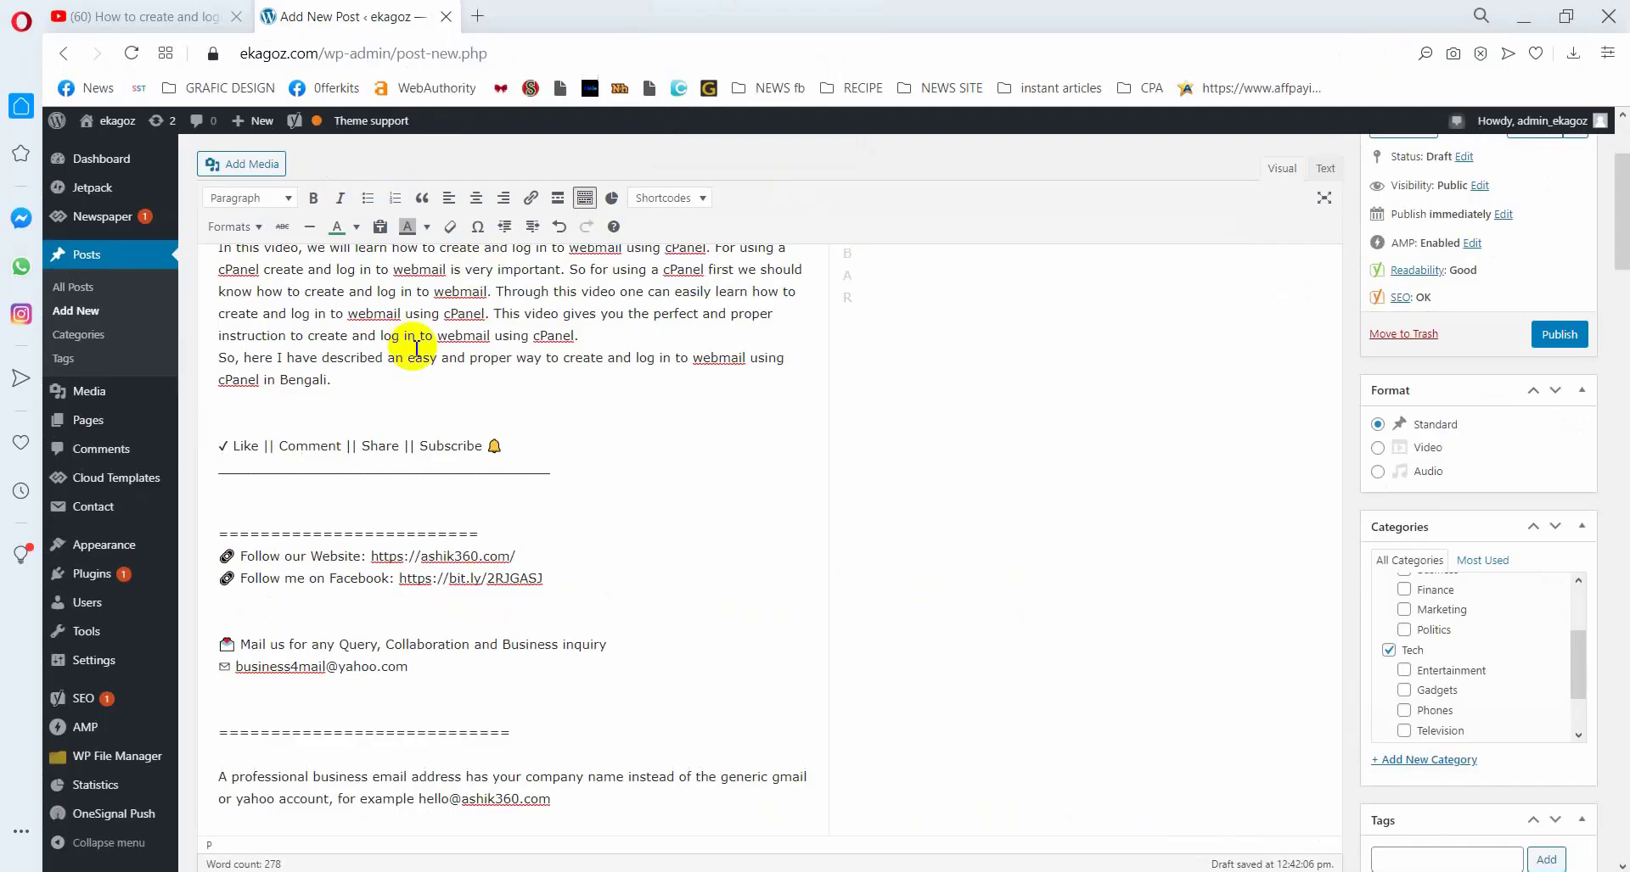
scroll(387, 525, down, 5)
scroll(386, 524, down, 4)
scroll(375, 509, up, 4)
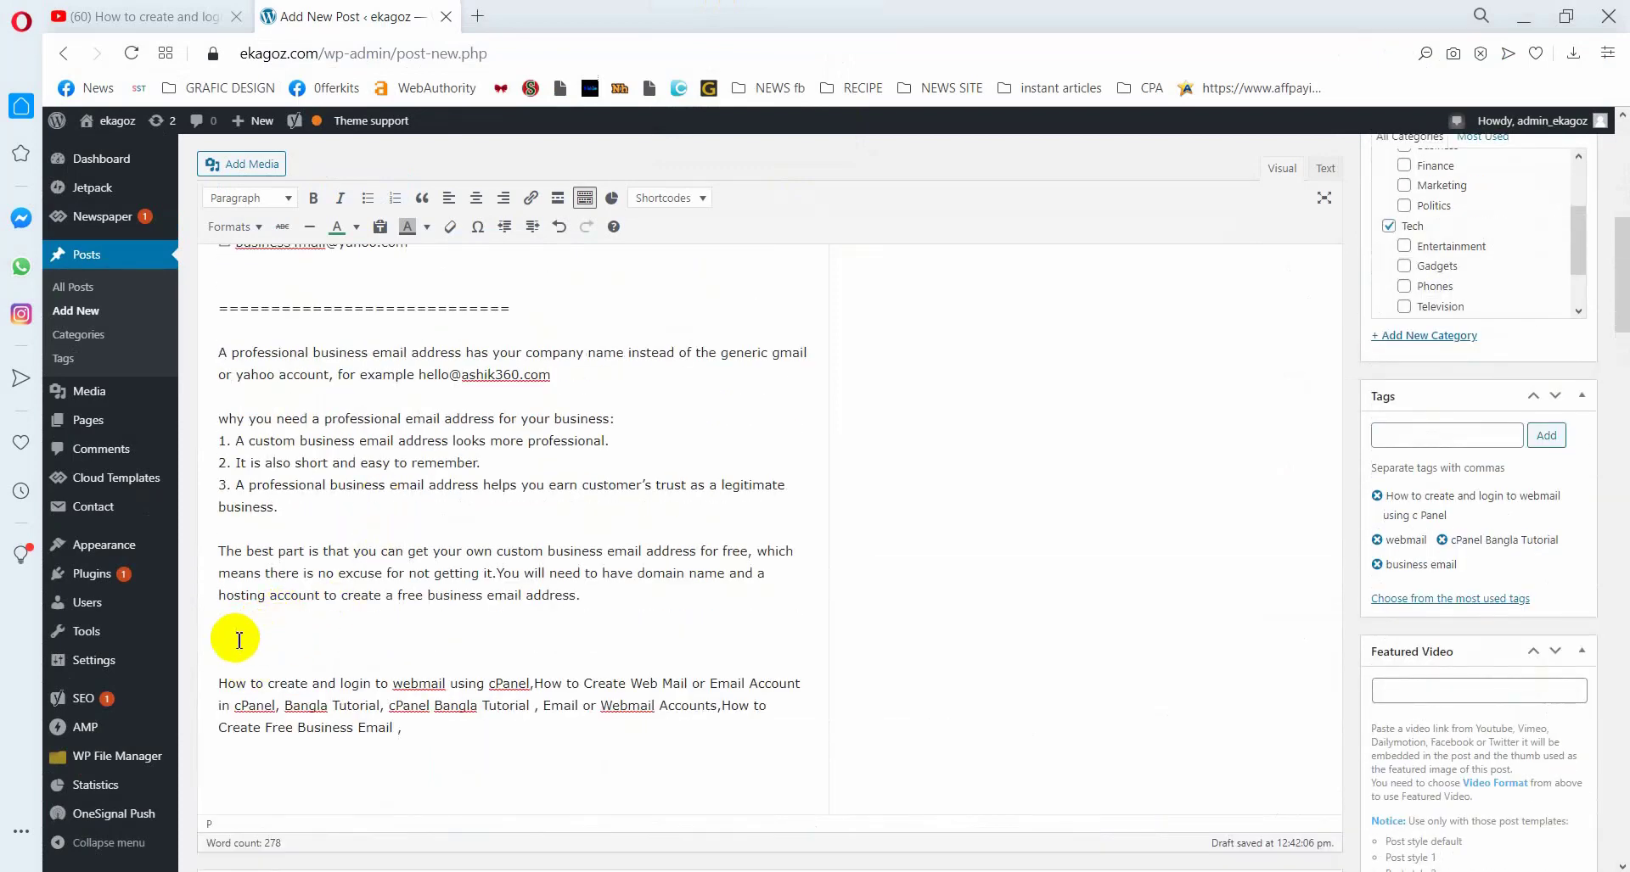
click(289, 199)
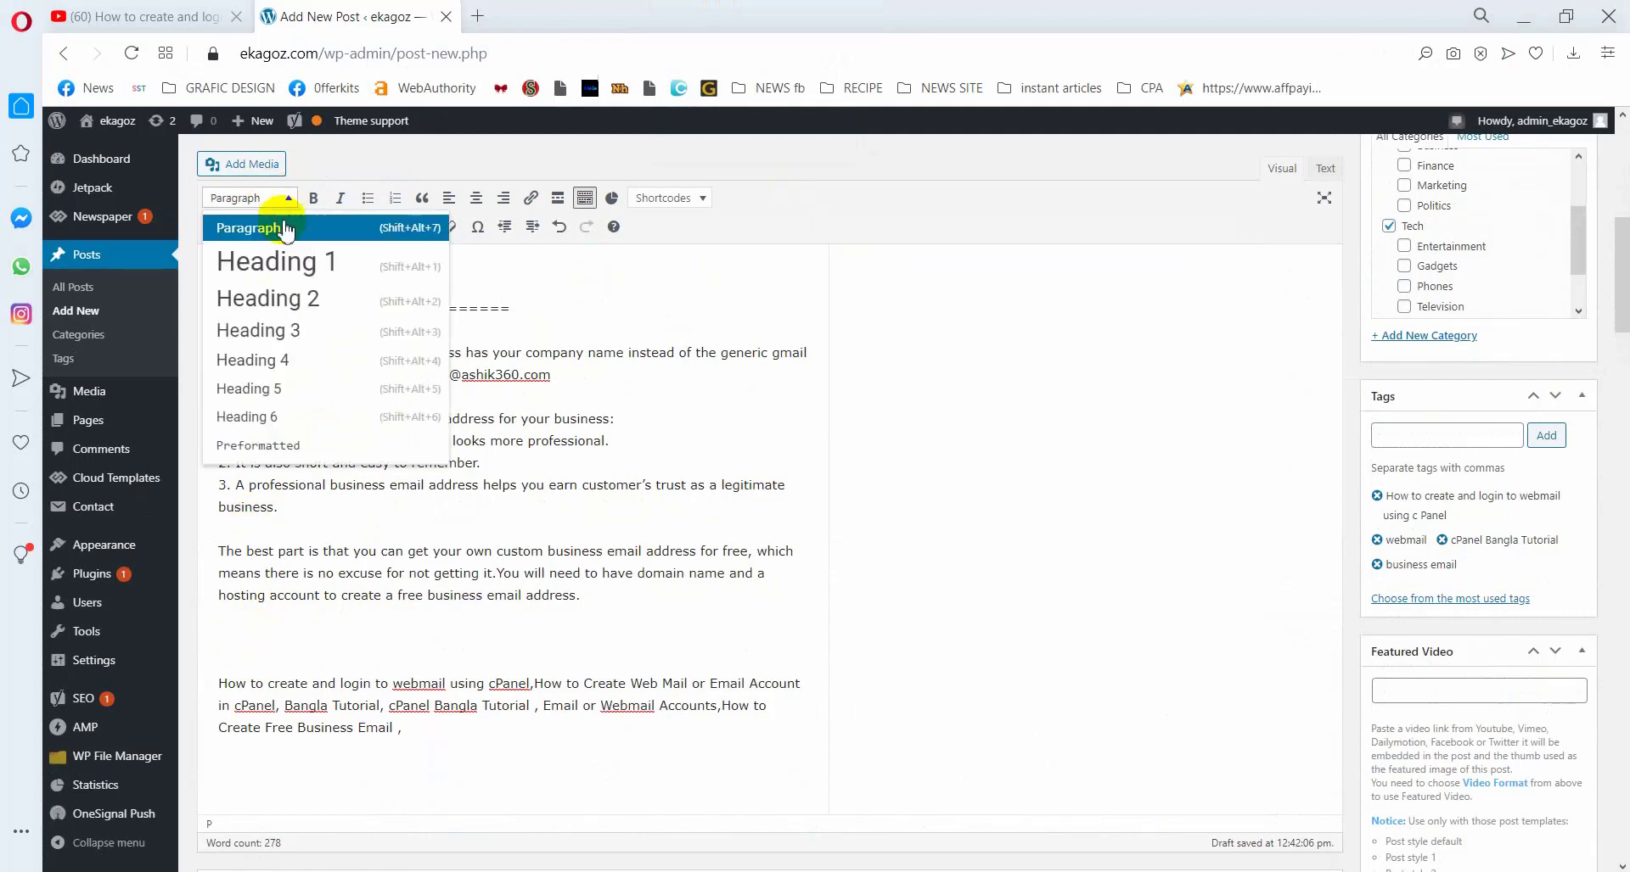
click(281, 459)
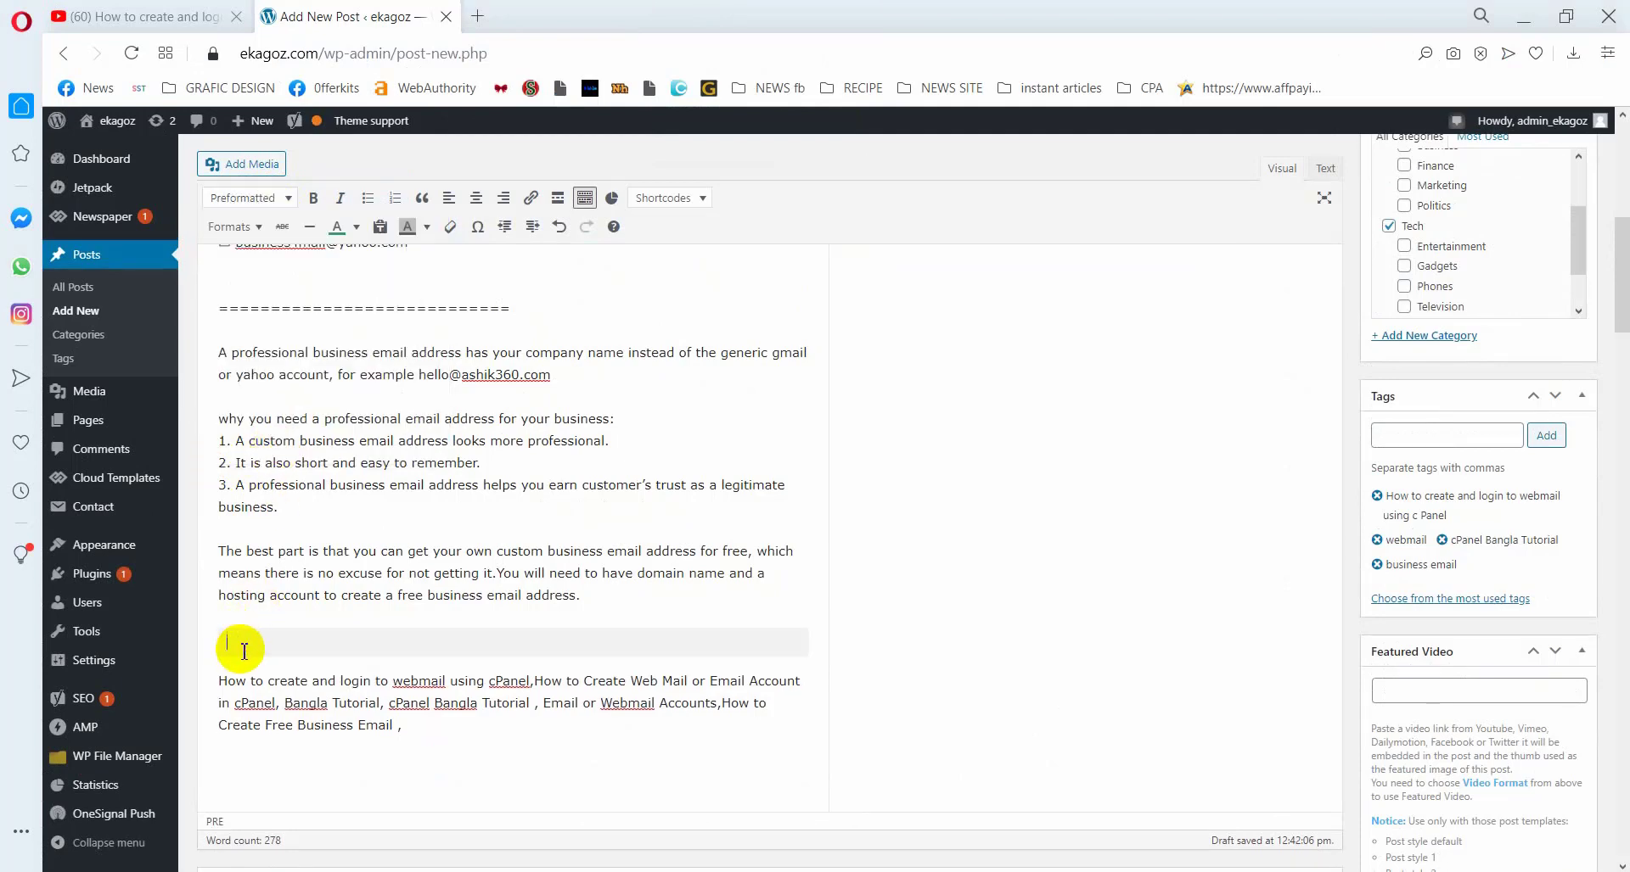
key(ctrl+v)
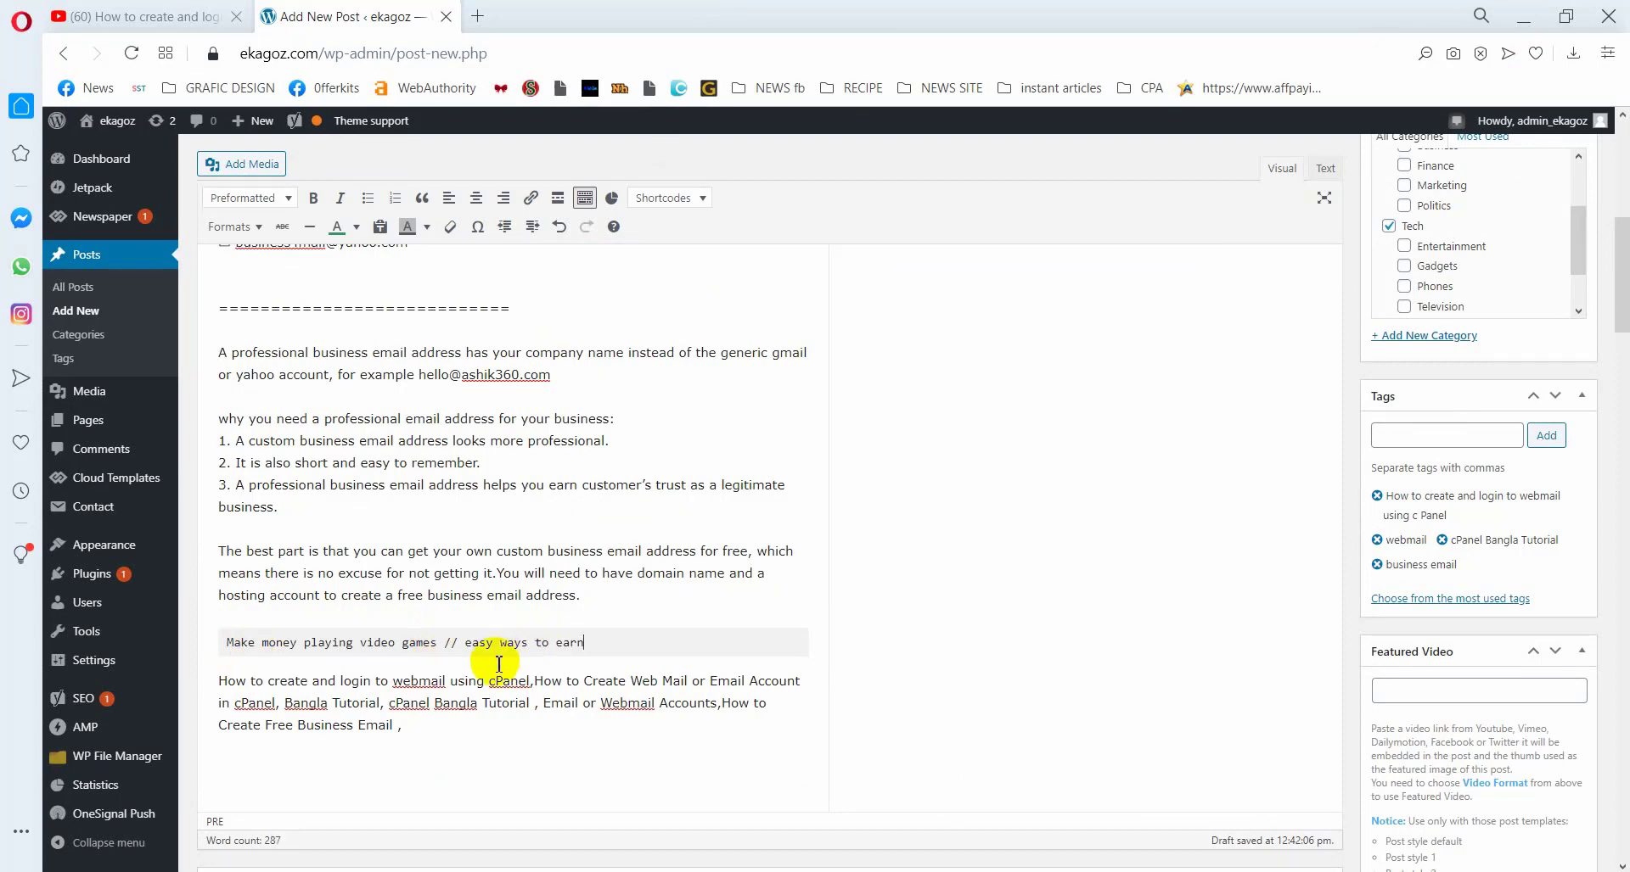
Select the pasted title line in the draft, and copy the permalink address of the Ashik360 post in Chrome
drag(229, 645, 619, 643)
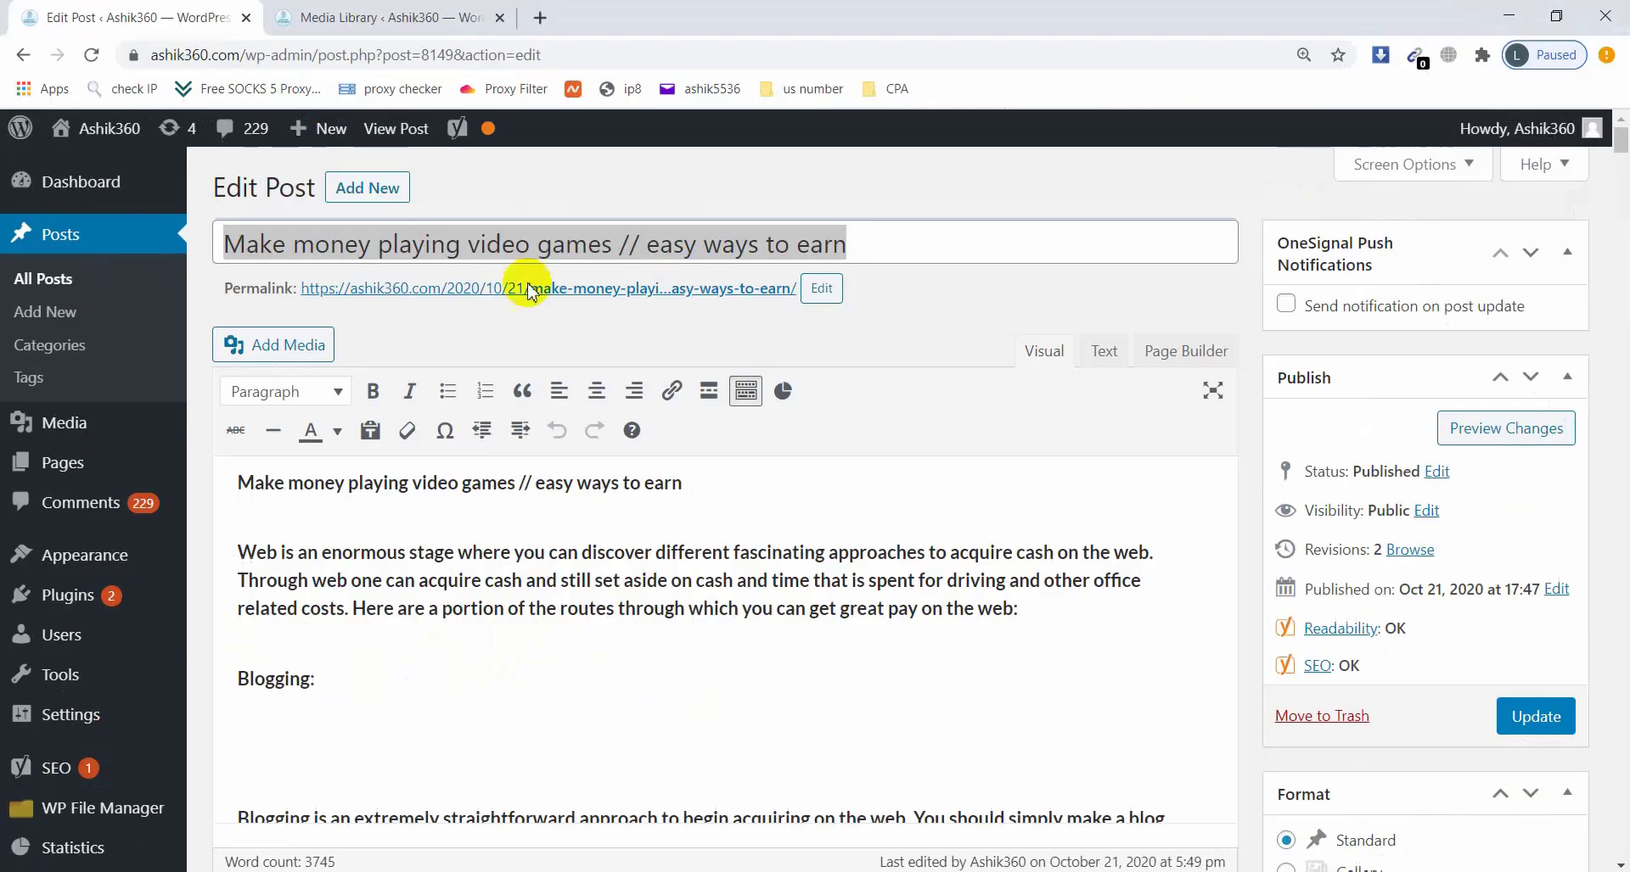
key(ctrl+a)
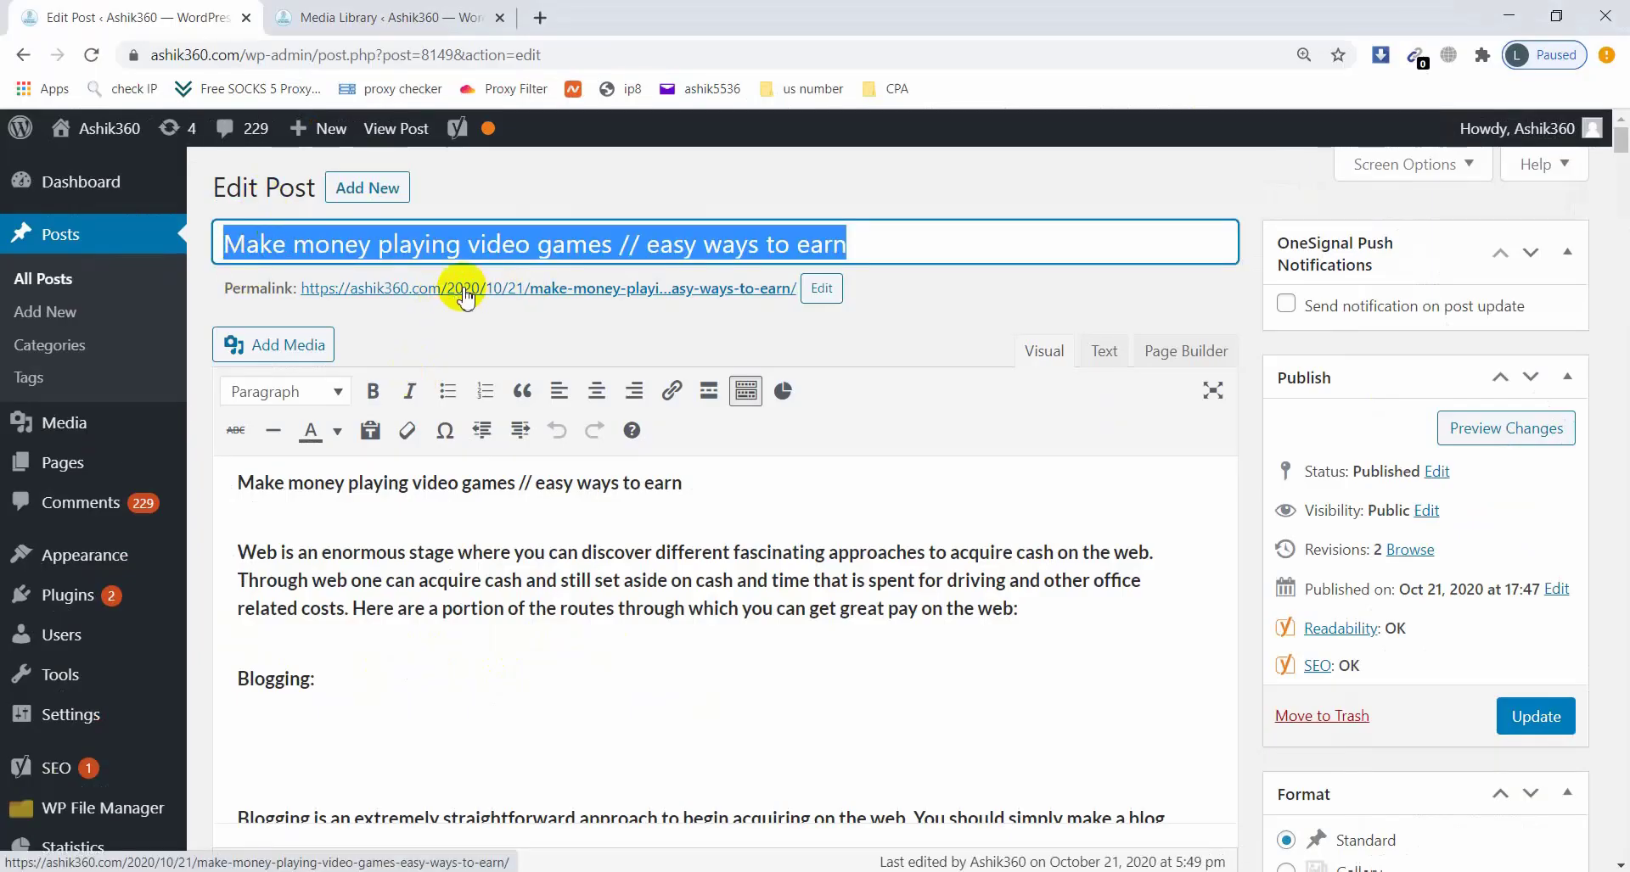
right_click(510, 293)
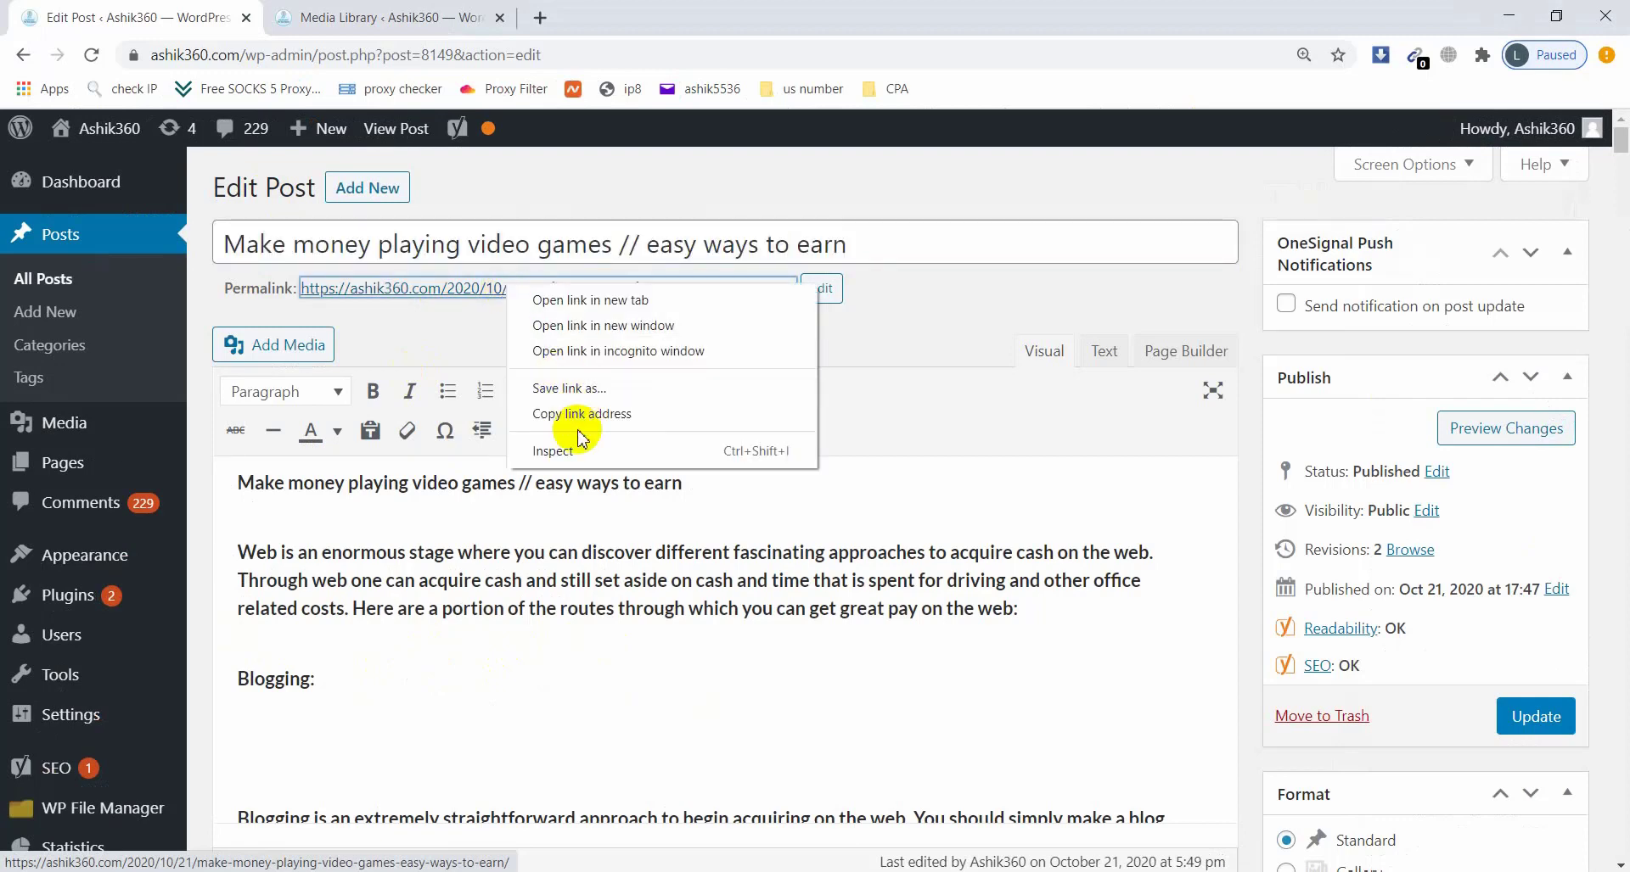
click(670, 414)
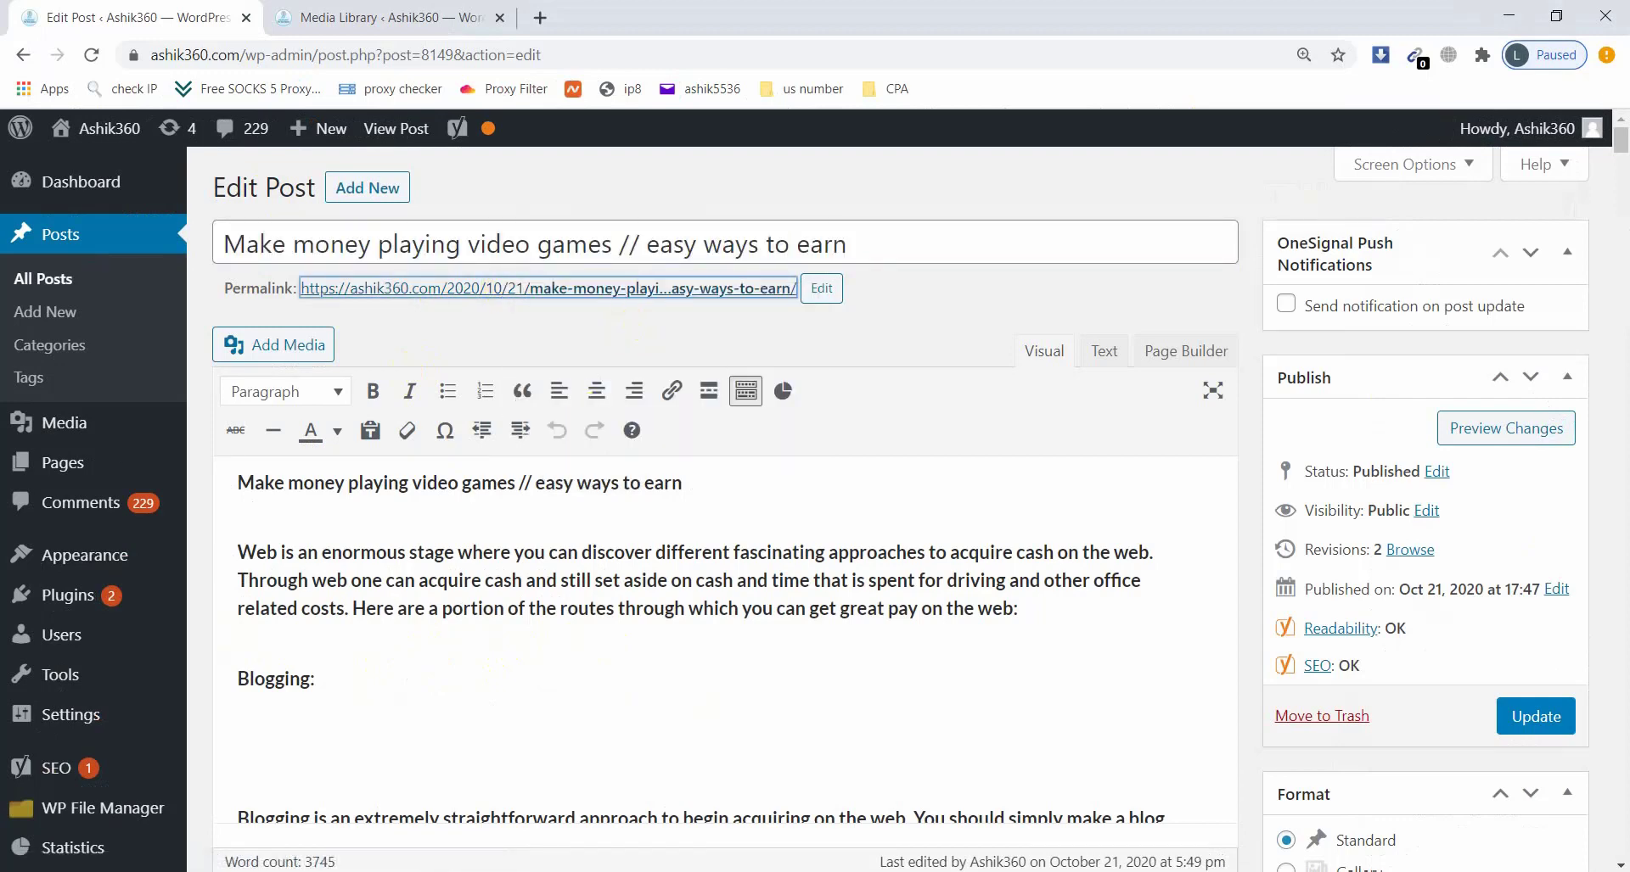
Back in the Opera draft, turn the selected title line into a link to the copied ashik360.com permalink
key(alt+Tab)
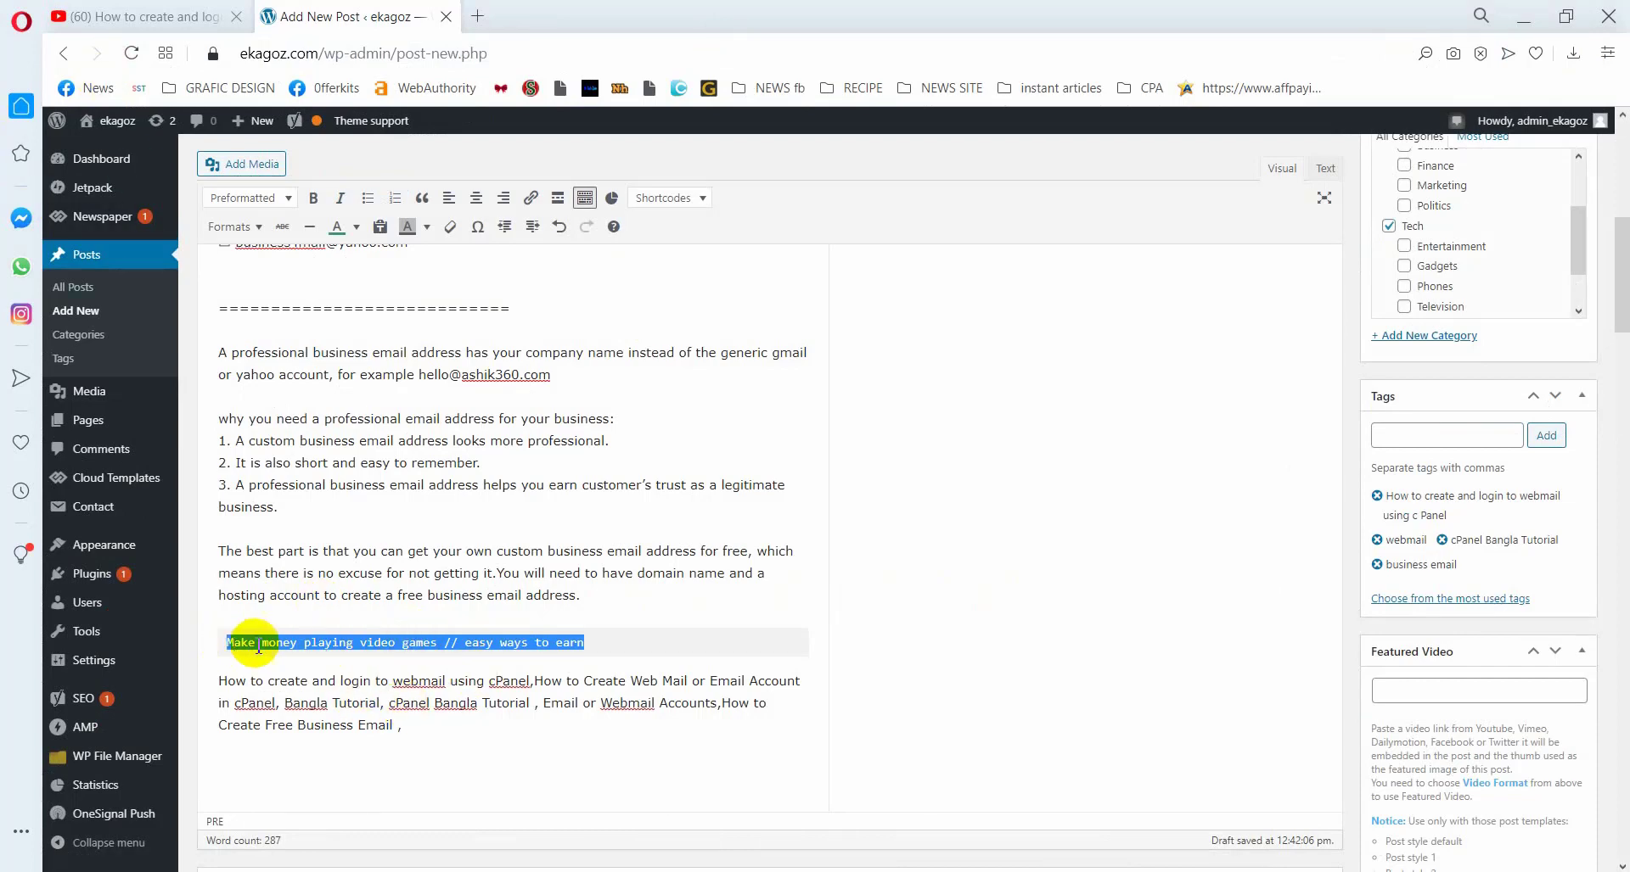
click(532, 199)
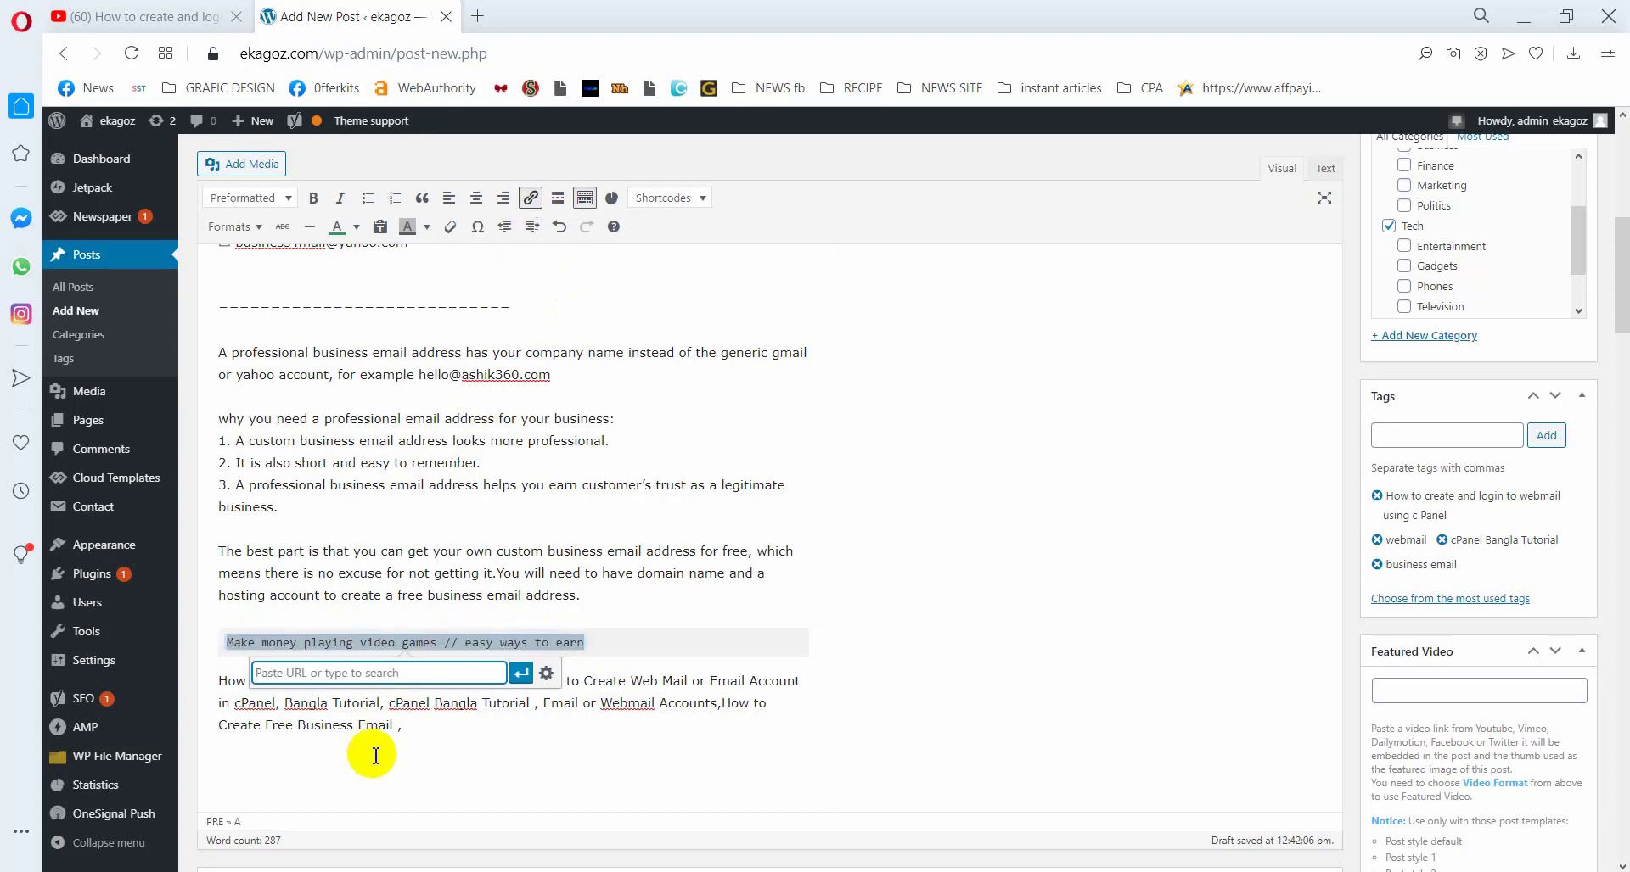
right_click(411, 669)
click(452, 496)
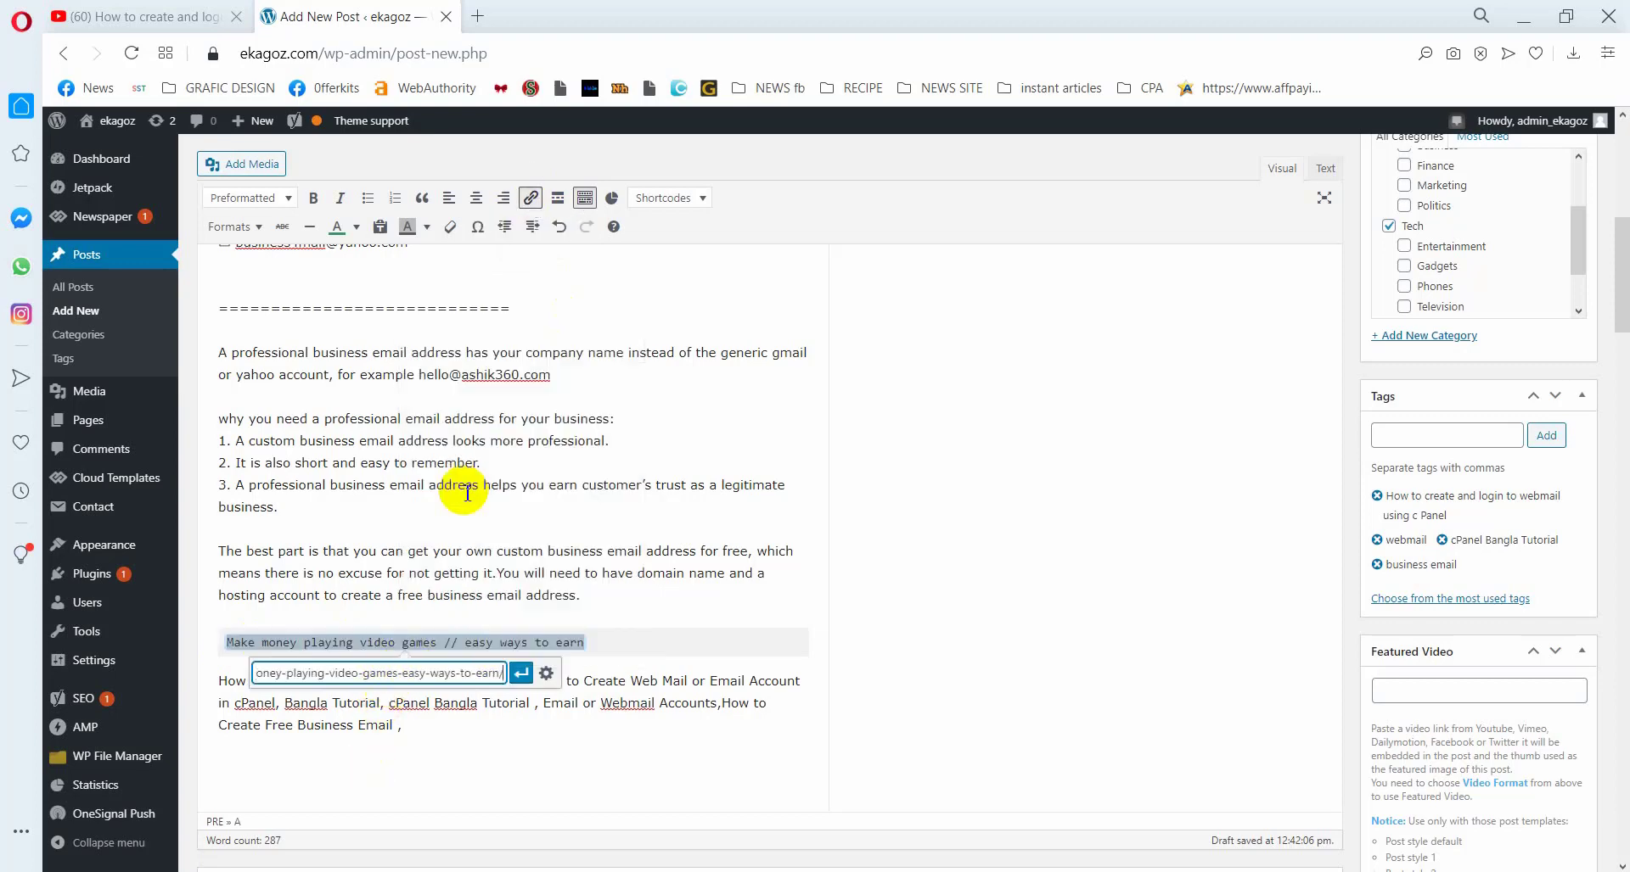
click(521, 674)
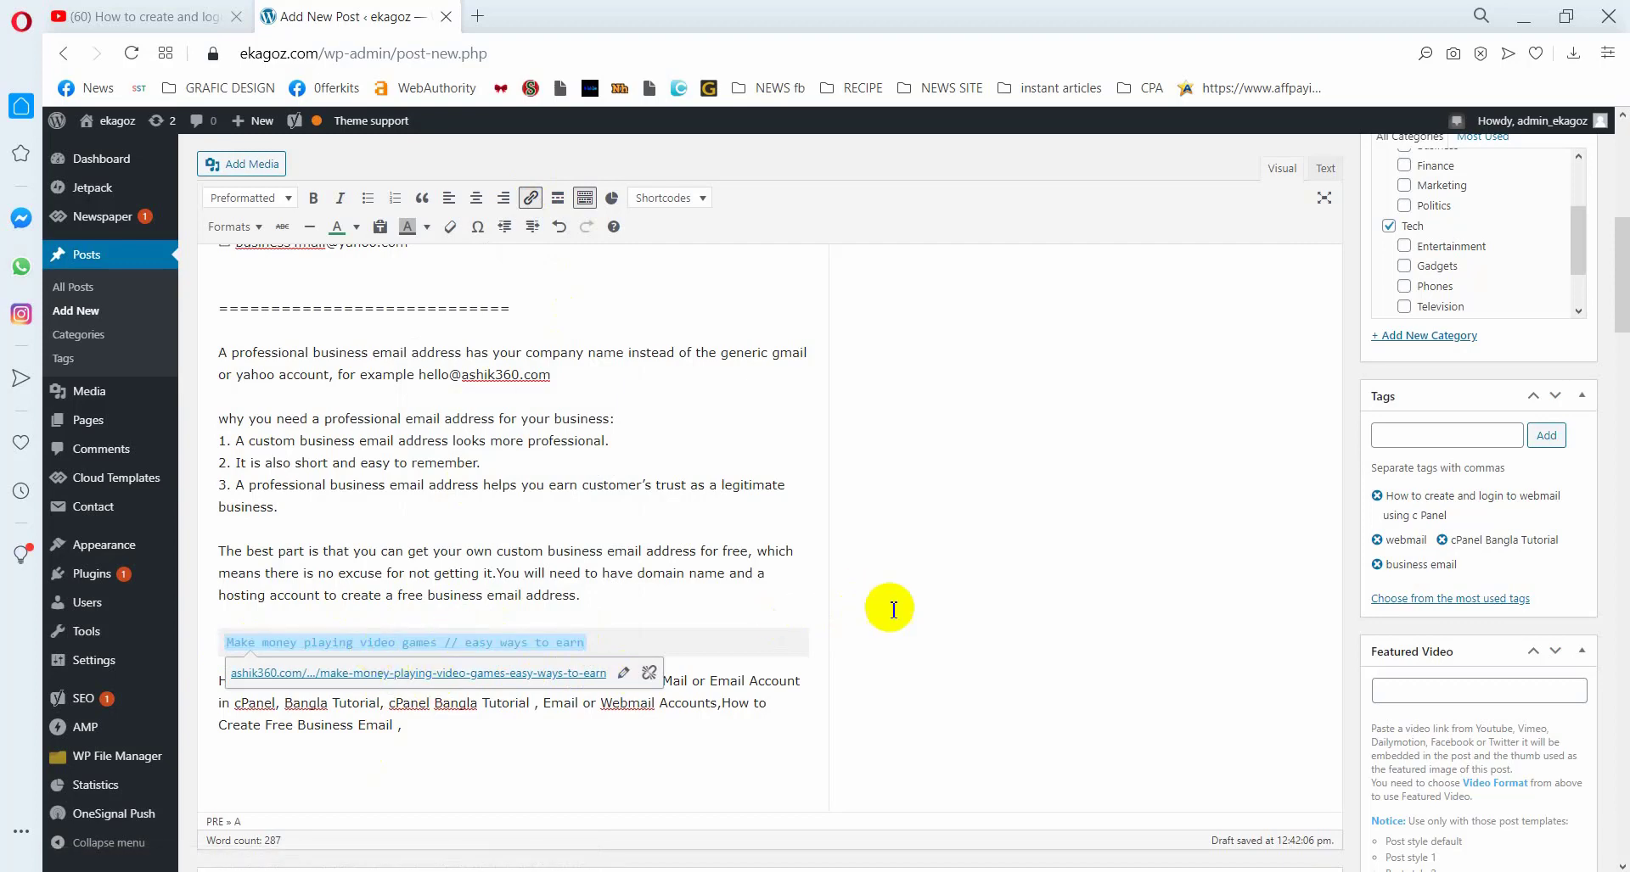
Deselect the linked title line and review the problems and improvements in the Yoast SEO analysis for the keyphrase "webmail"
click(764, 756)
scroll(538, 702, down, 15)
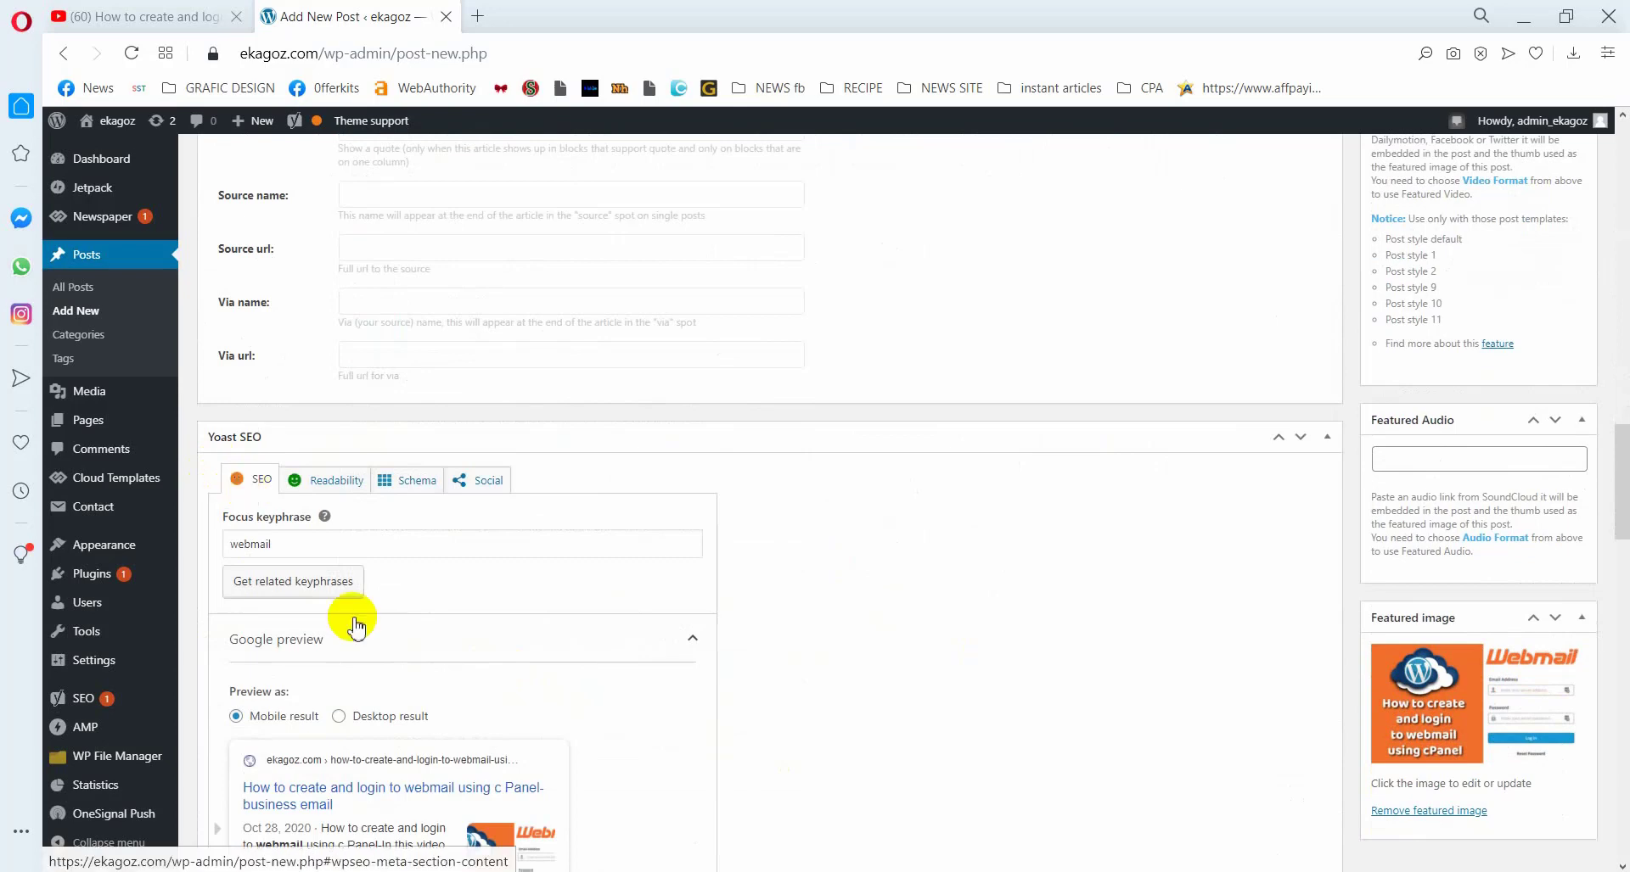
scroll(413, 672, down, 5)
scroll(413, 666, down, 4)
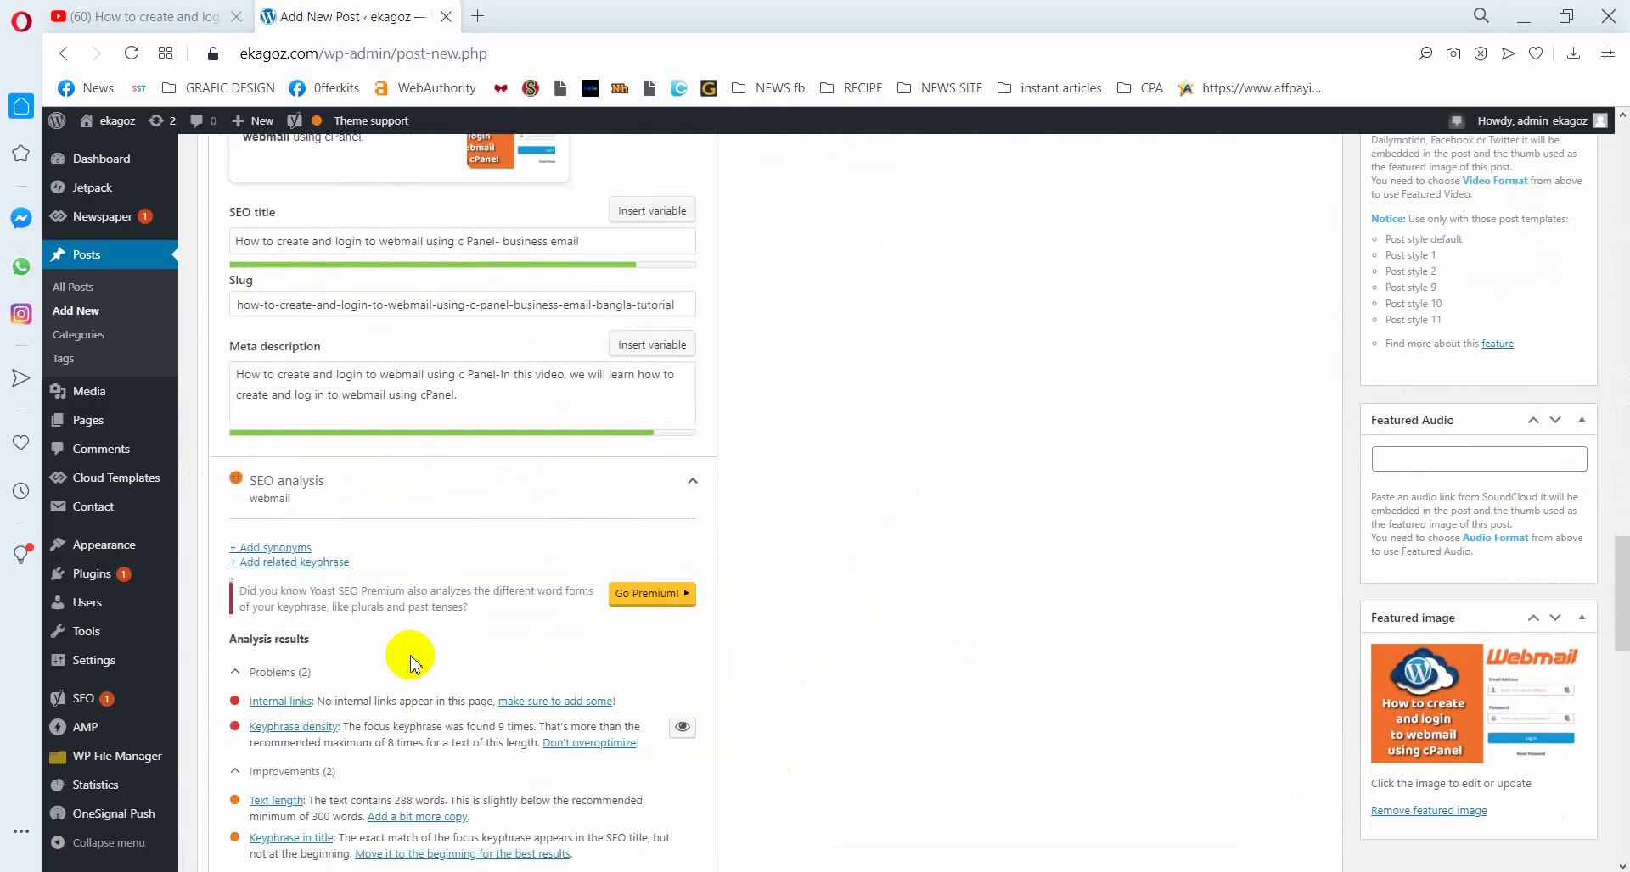
scroll(270, 670, down, 1)
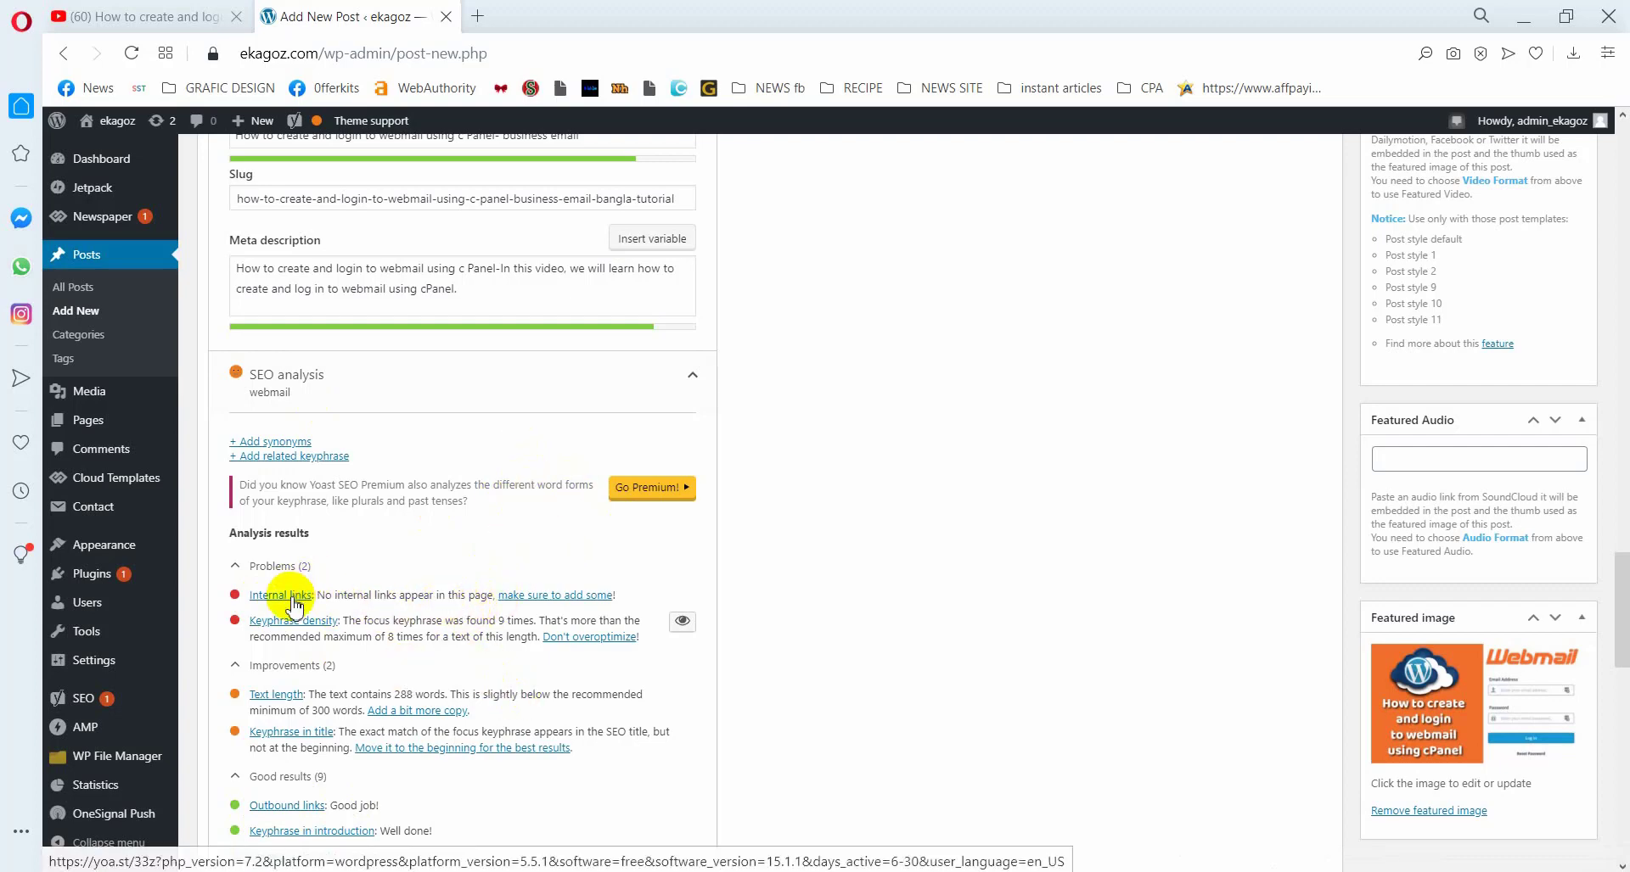
Look through the draft from the heading to the keyword list for text suitable to carry an internal link
scroll(399, 620, up, 14)
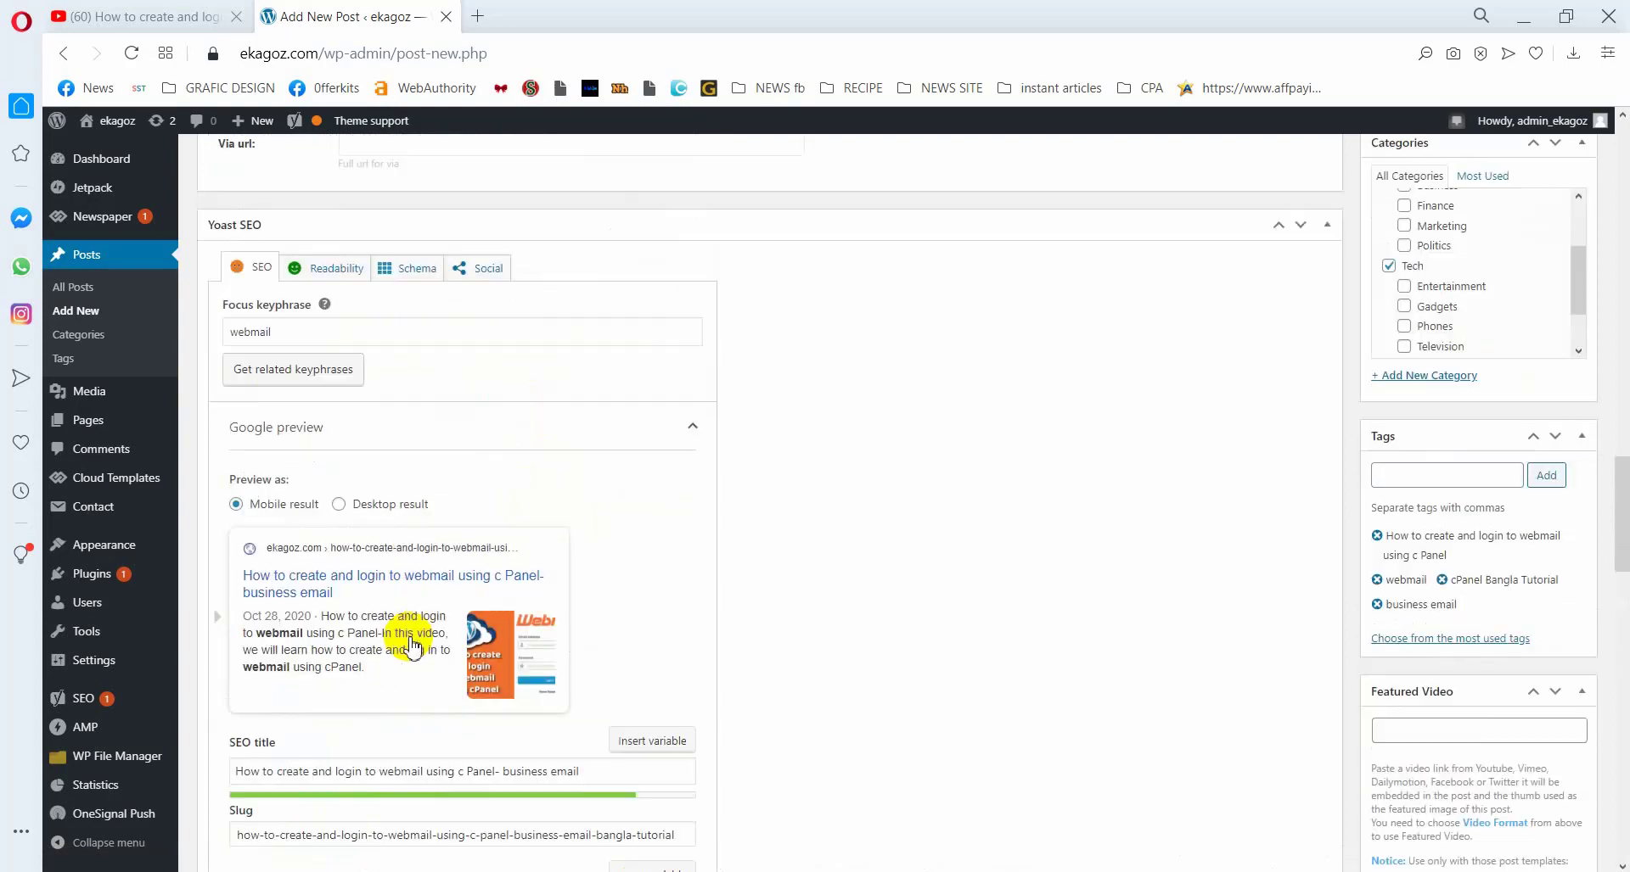
scroll(291, 686, up, 15)
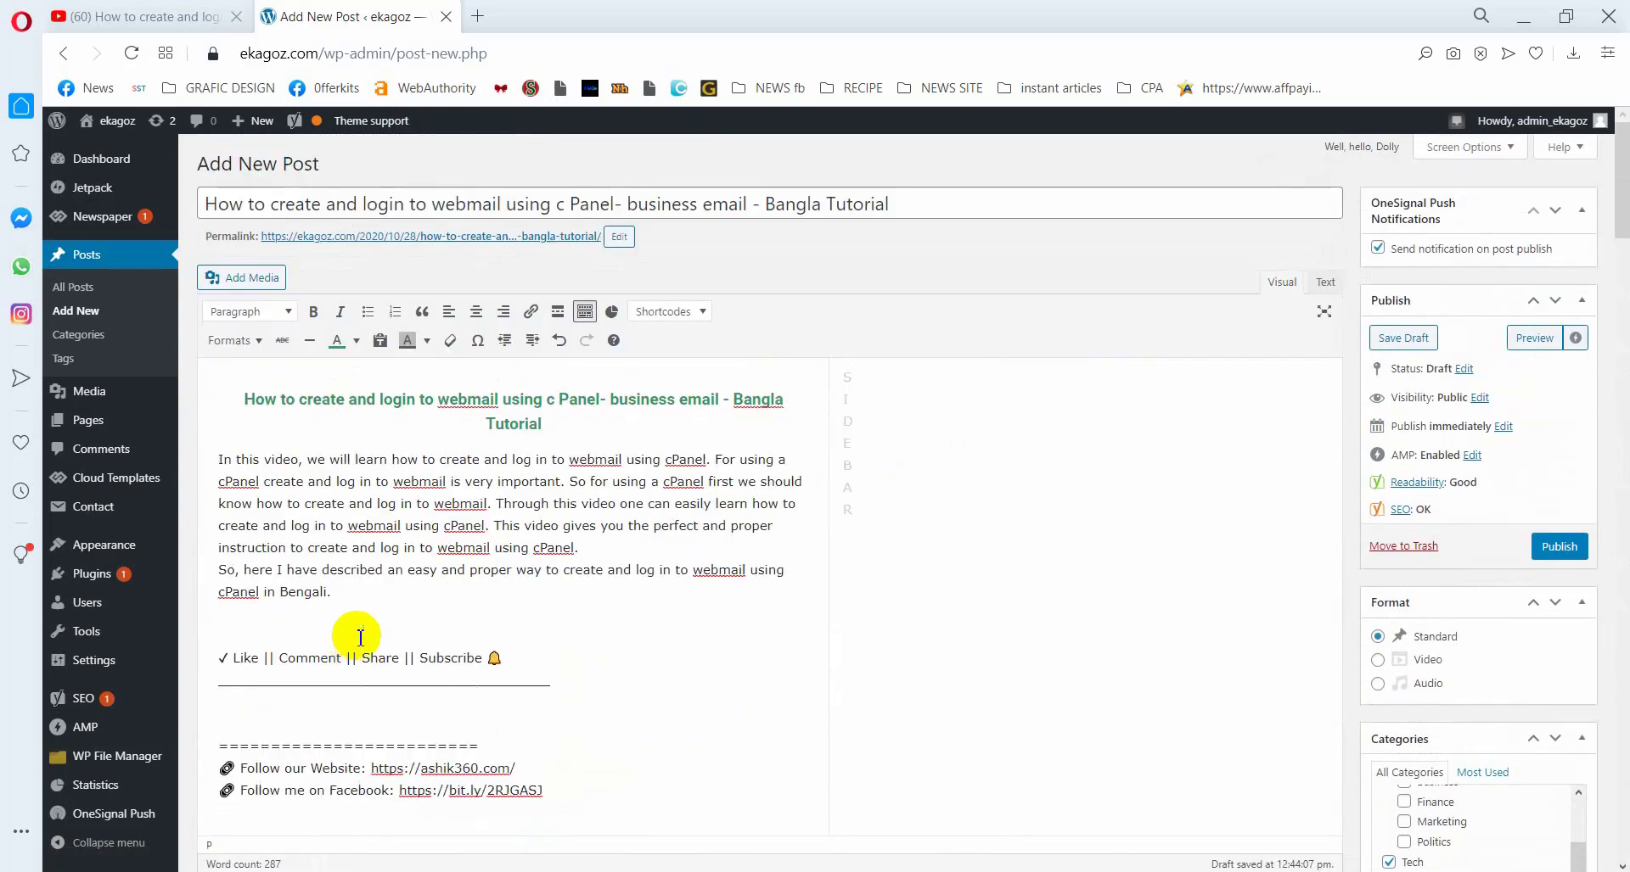
scroll(410, 670, down, 8)
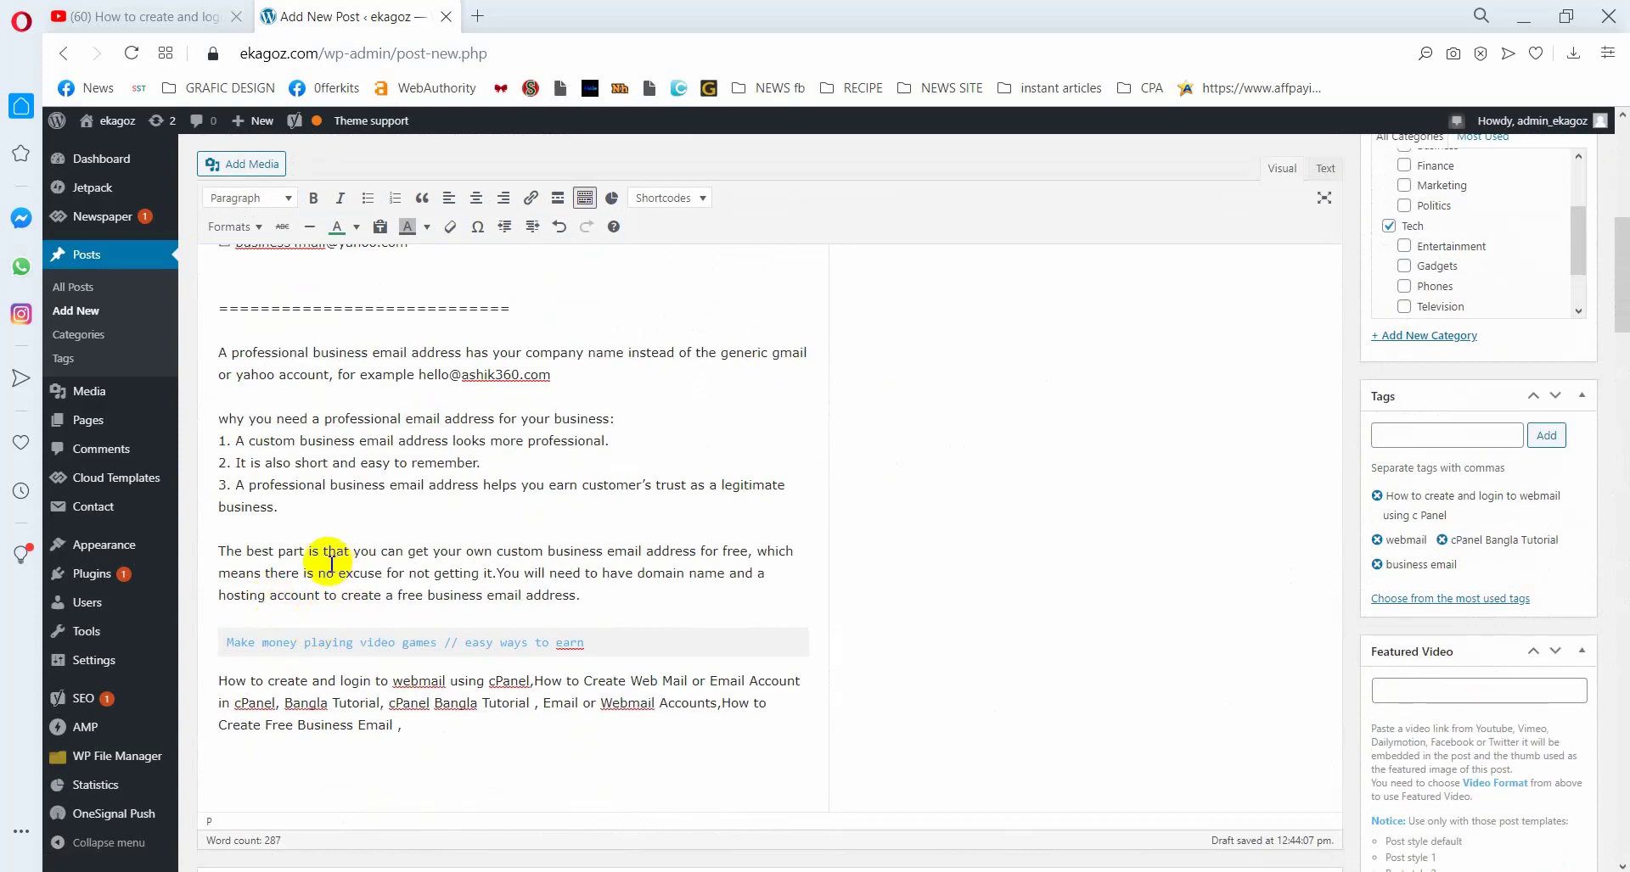
scroll(331, 563, up, 10)
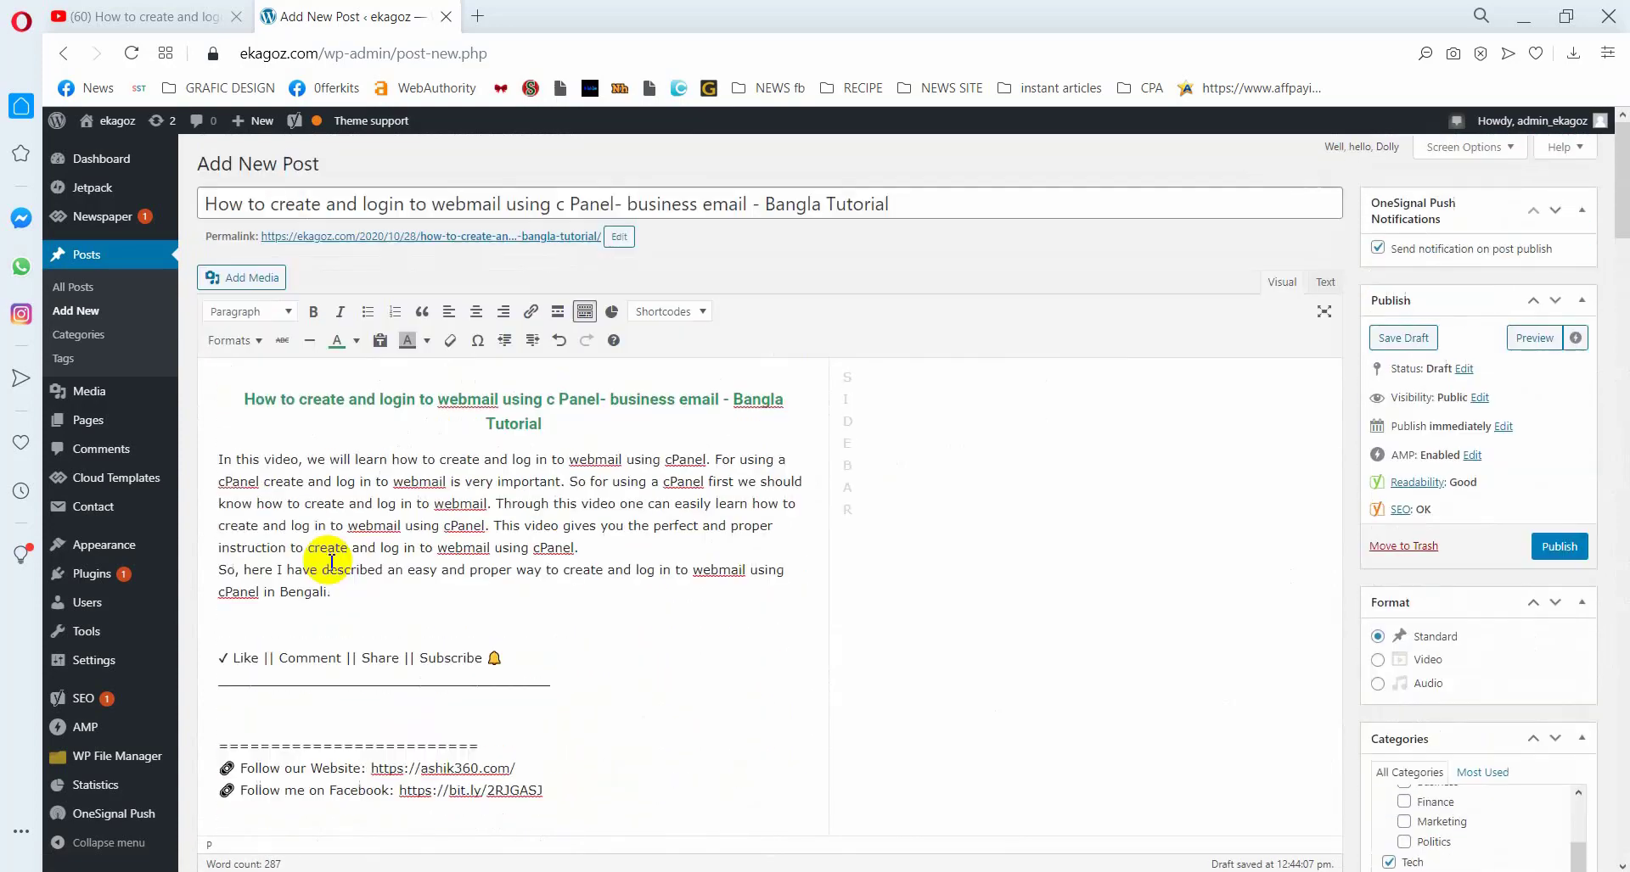
scroll(331, 562, down, 3)
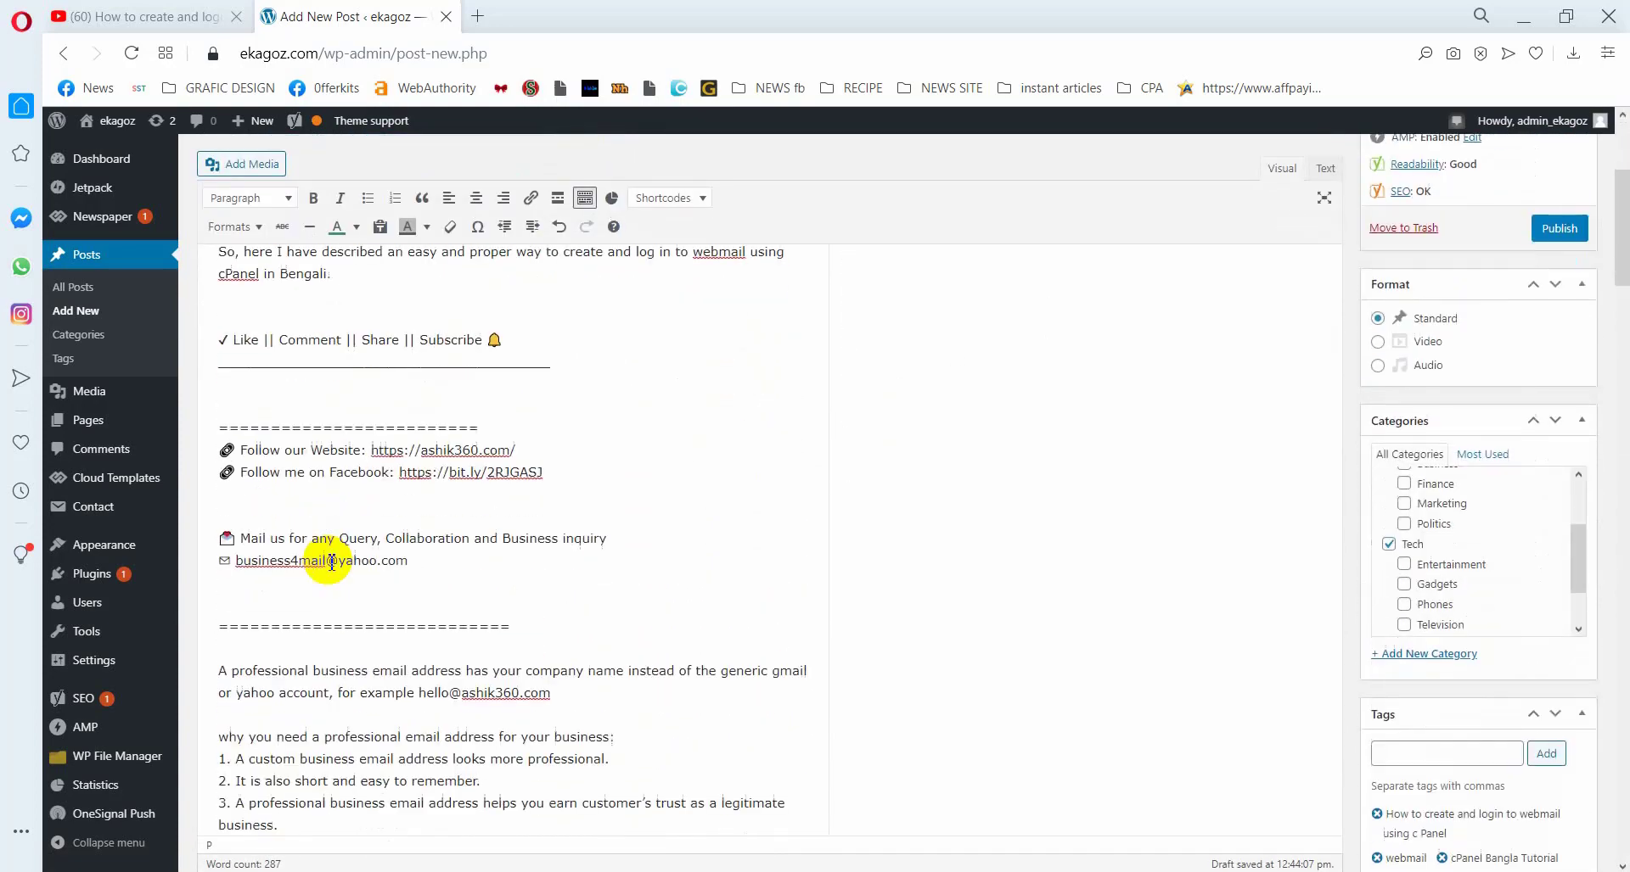
scroll(331, 563, down, 3)
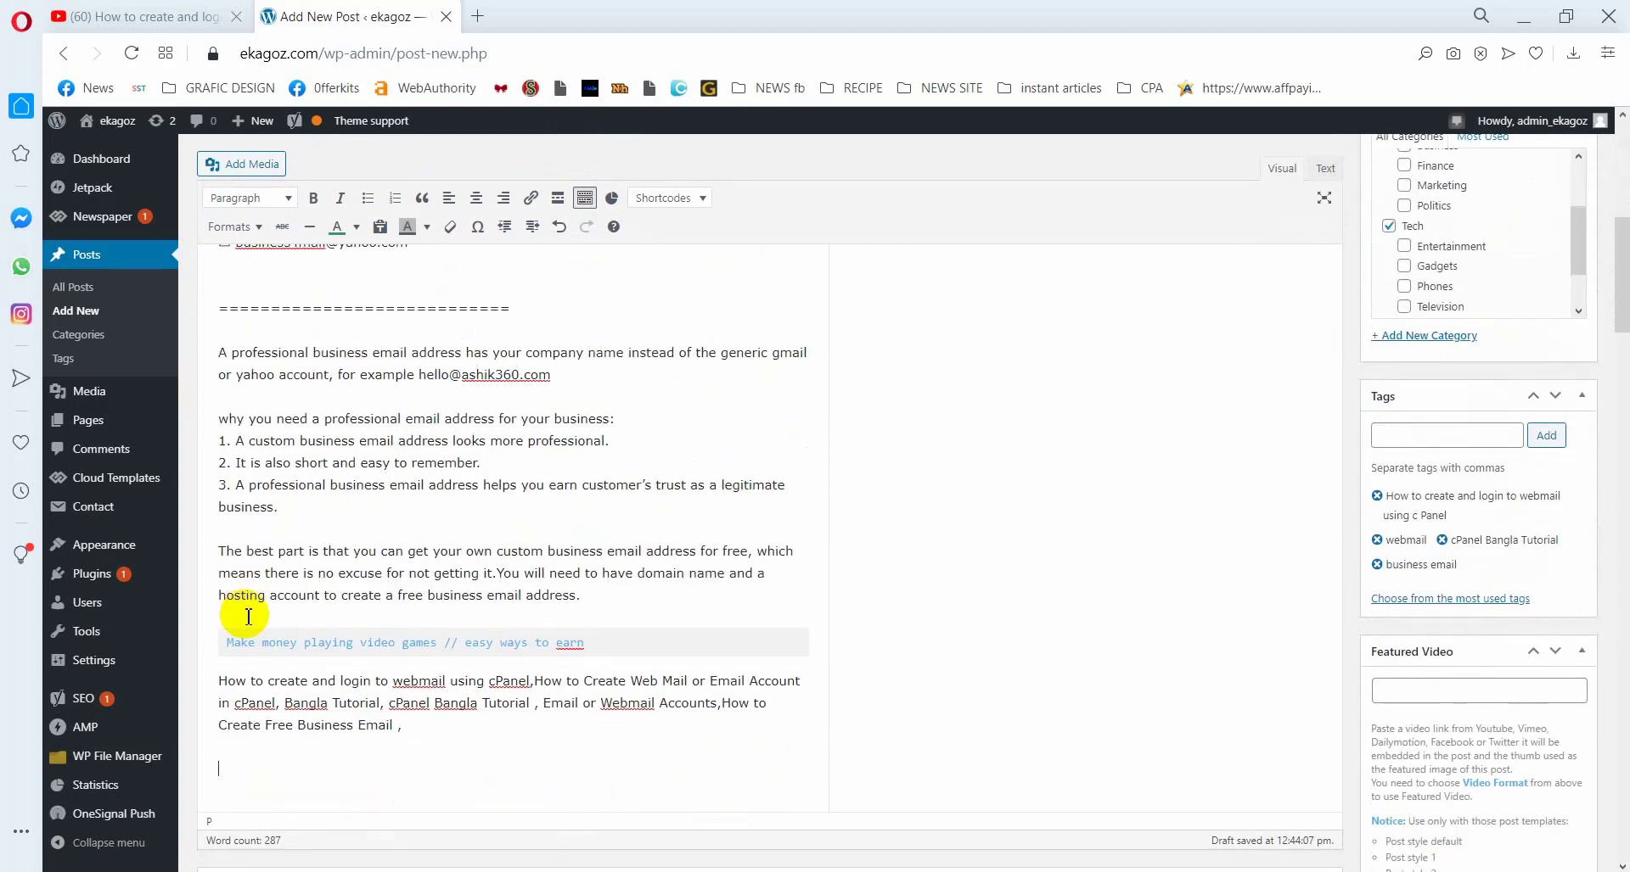
scroll(382, 696, up, 3)
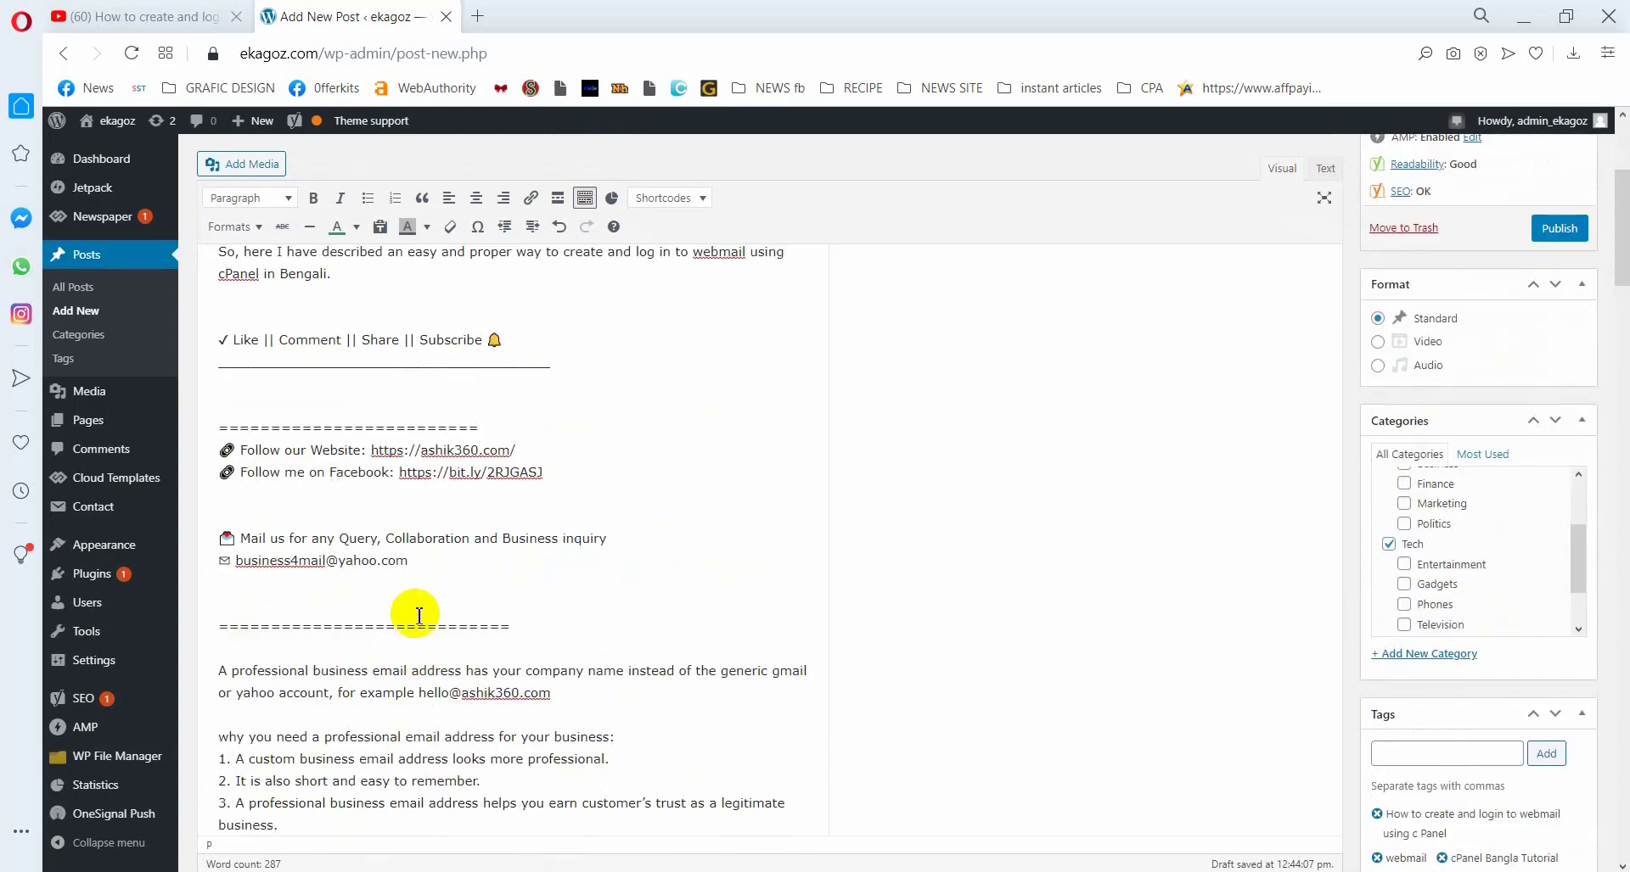
scroll(294, 590, up, 3)
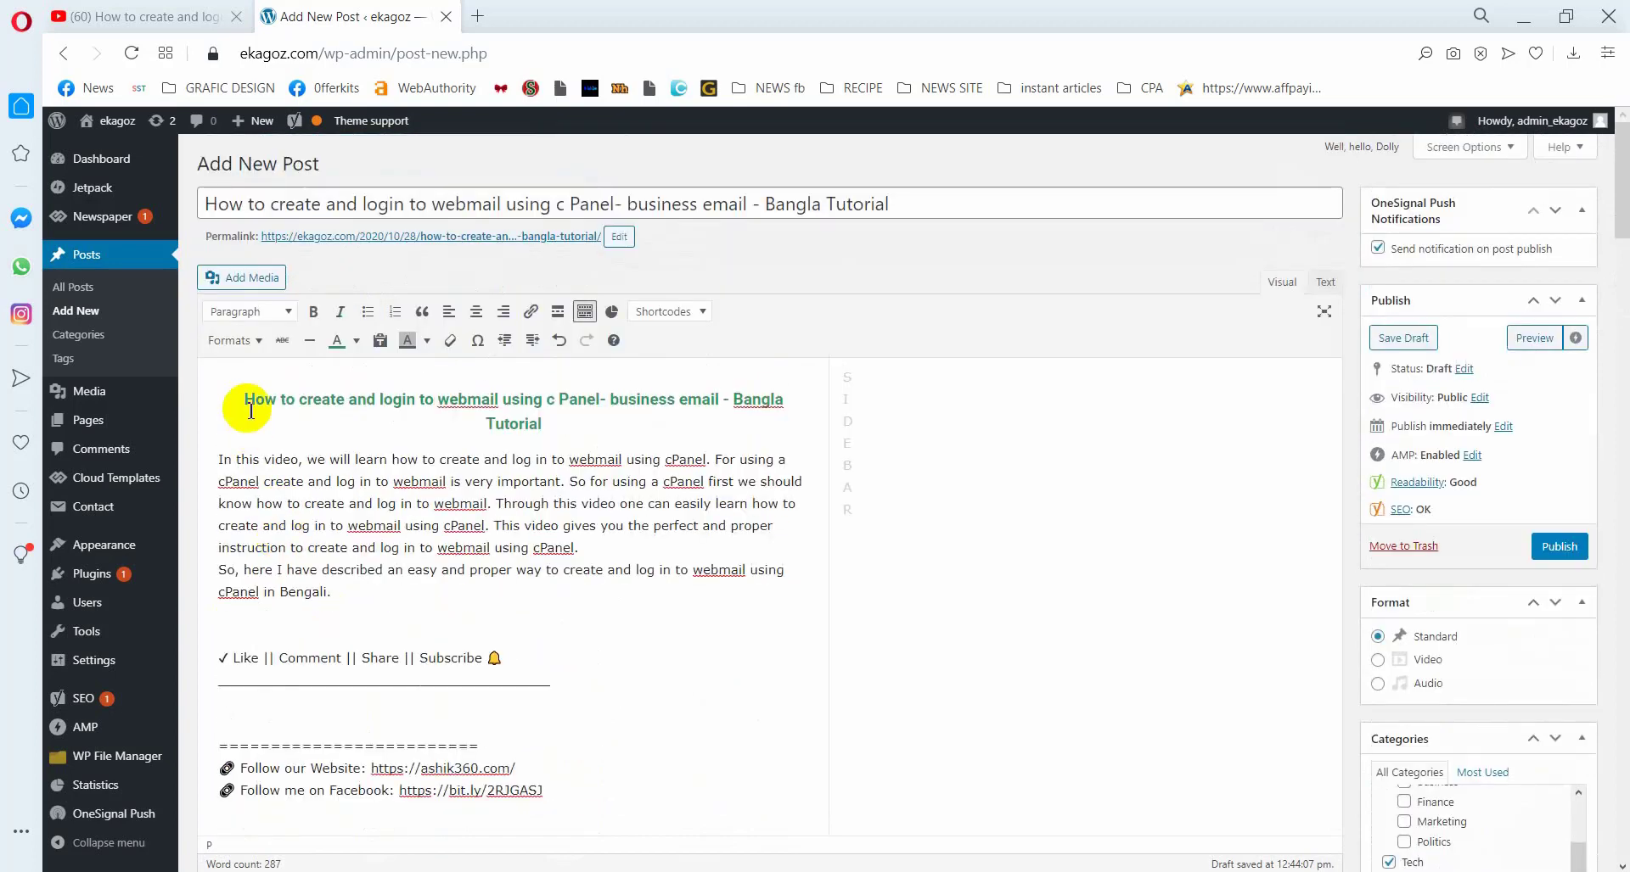
drag(246, 402, 496, 434)
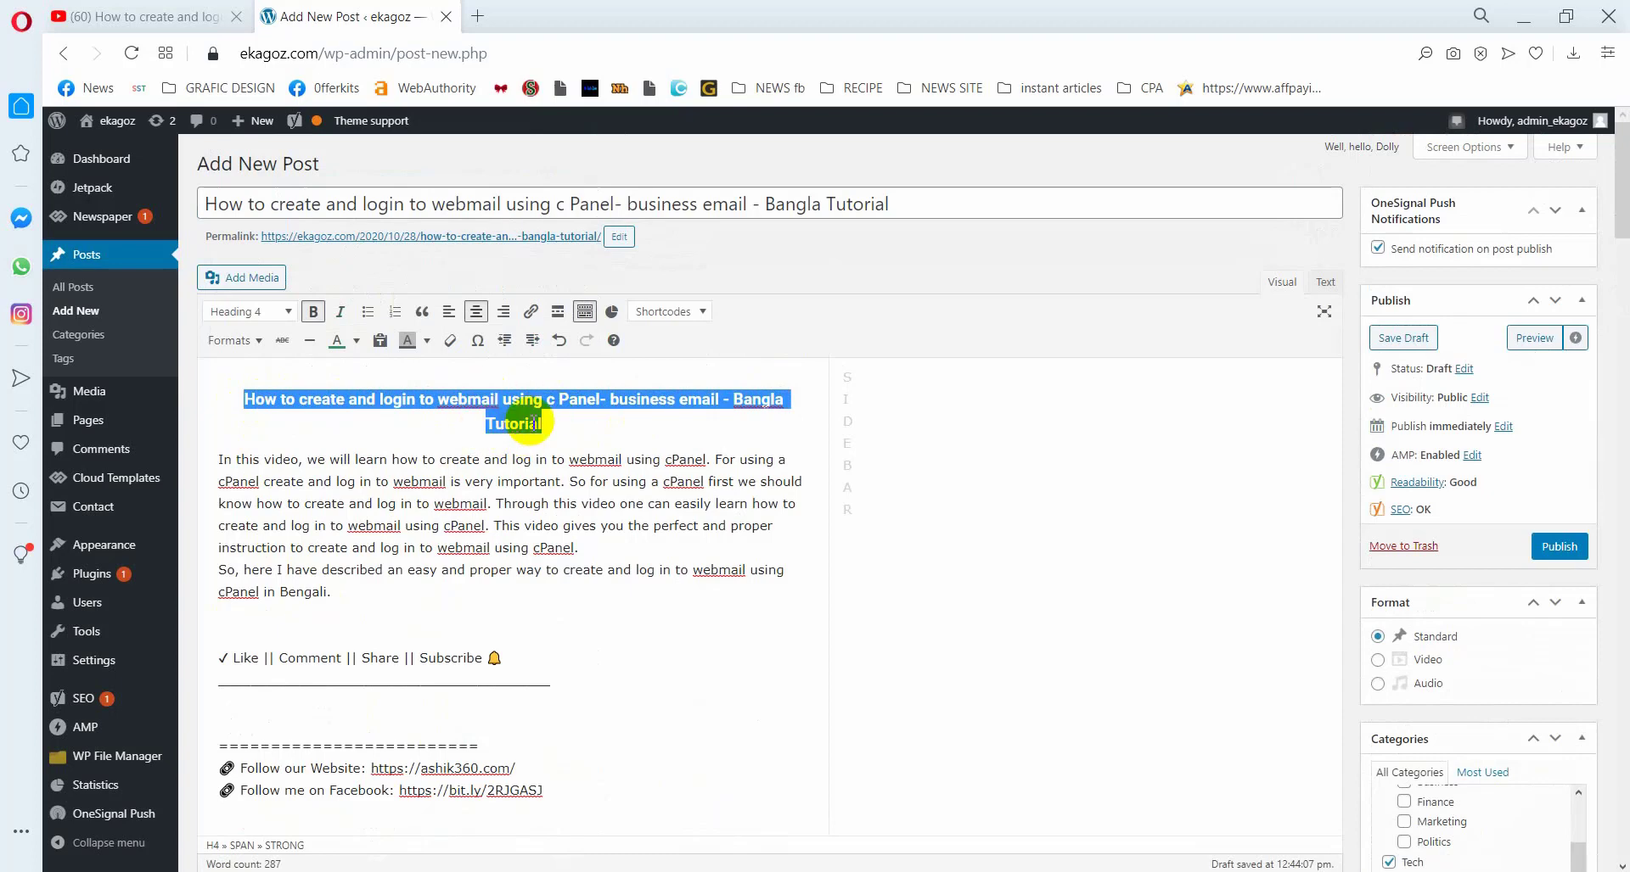
click(231, 624)
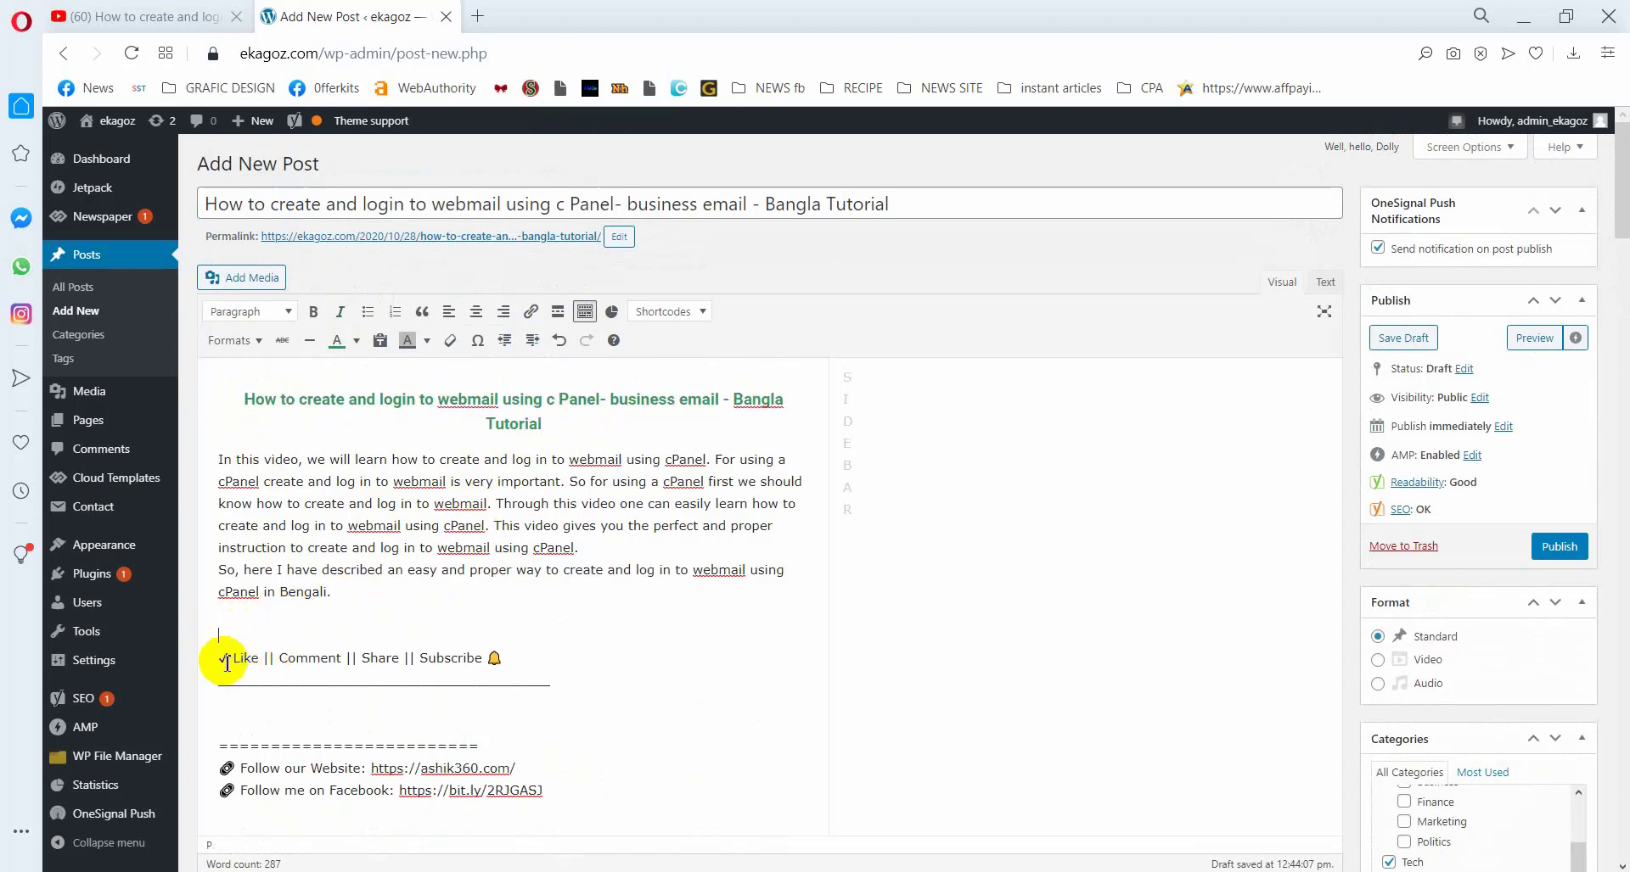
scroll(378, 677, down, 8)
scroll(407, 671, up, 8)
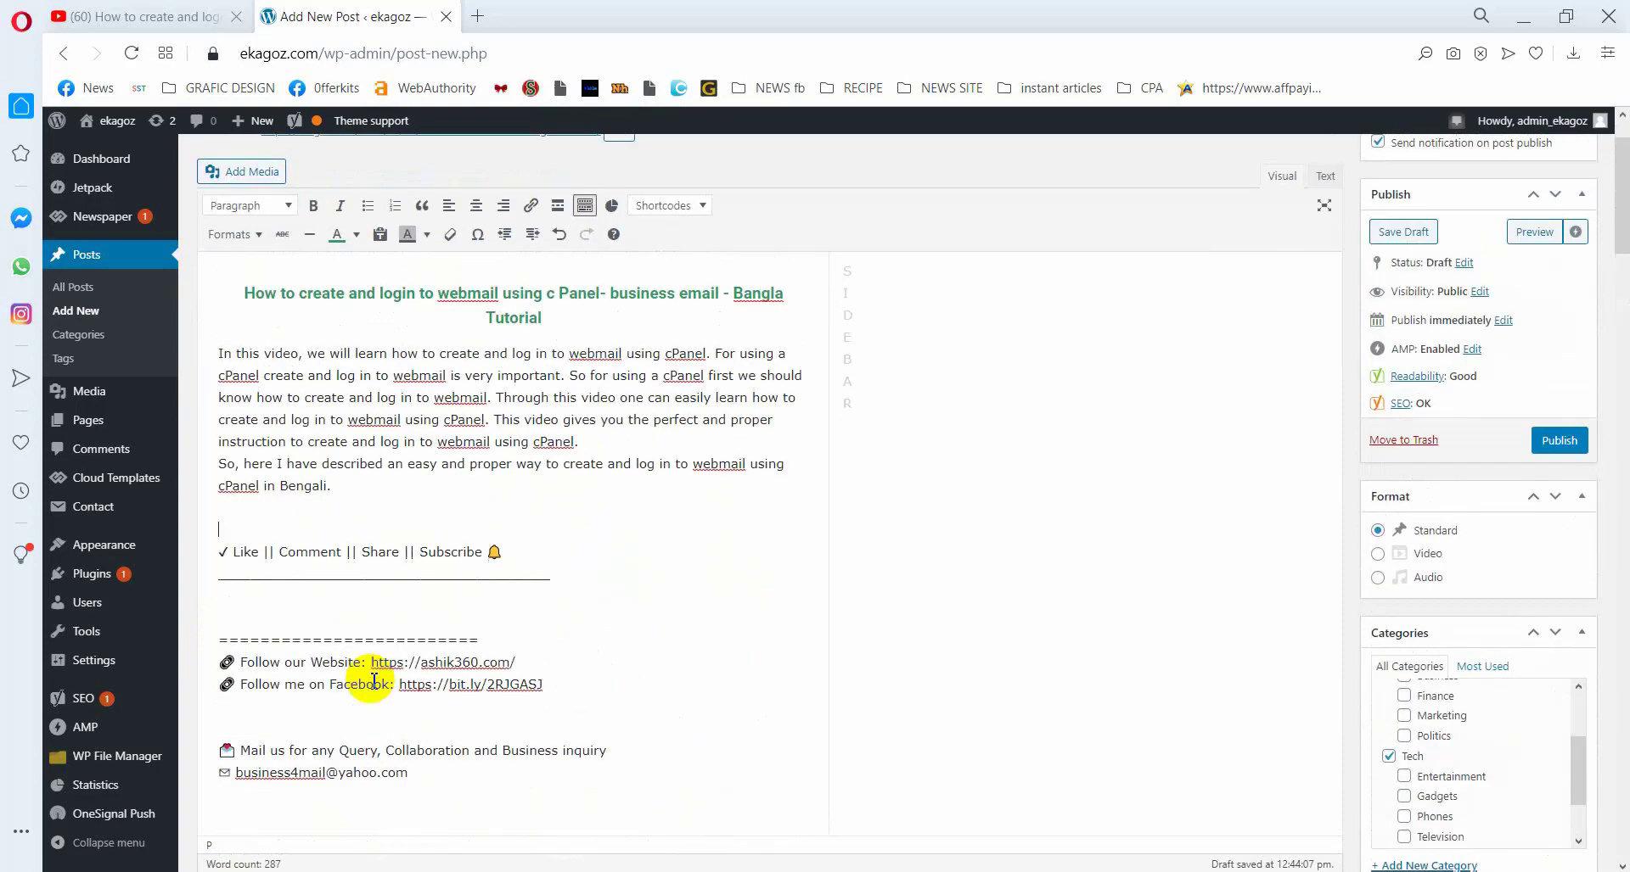
Link the draft's green "How to create and login to webmail" heading to the site's existing post dated 2020/10/26
drag(245, 399, 527, 424)
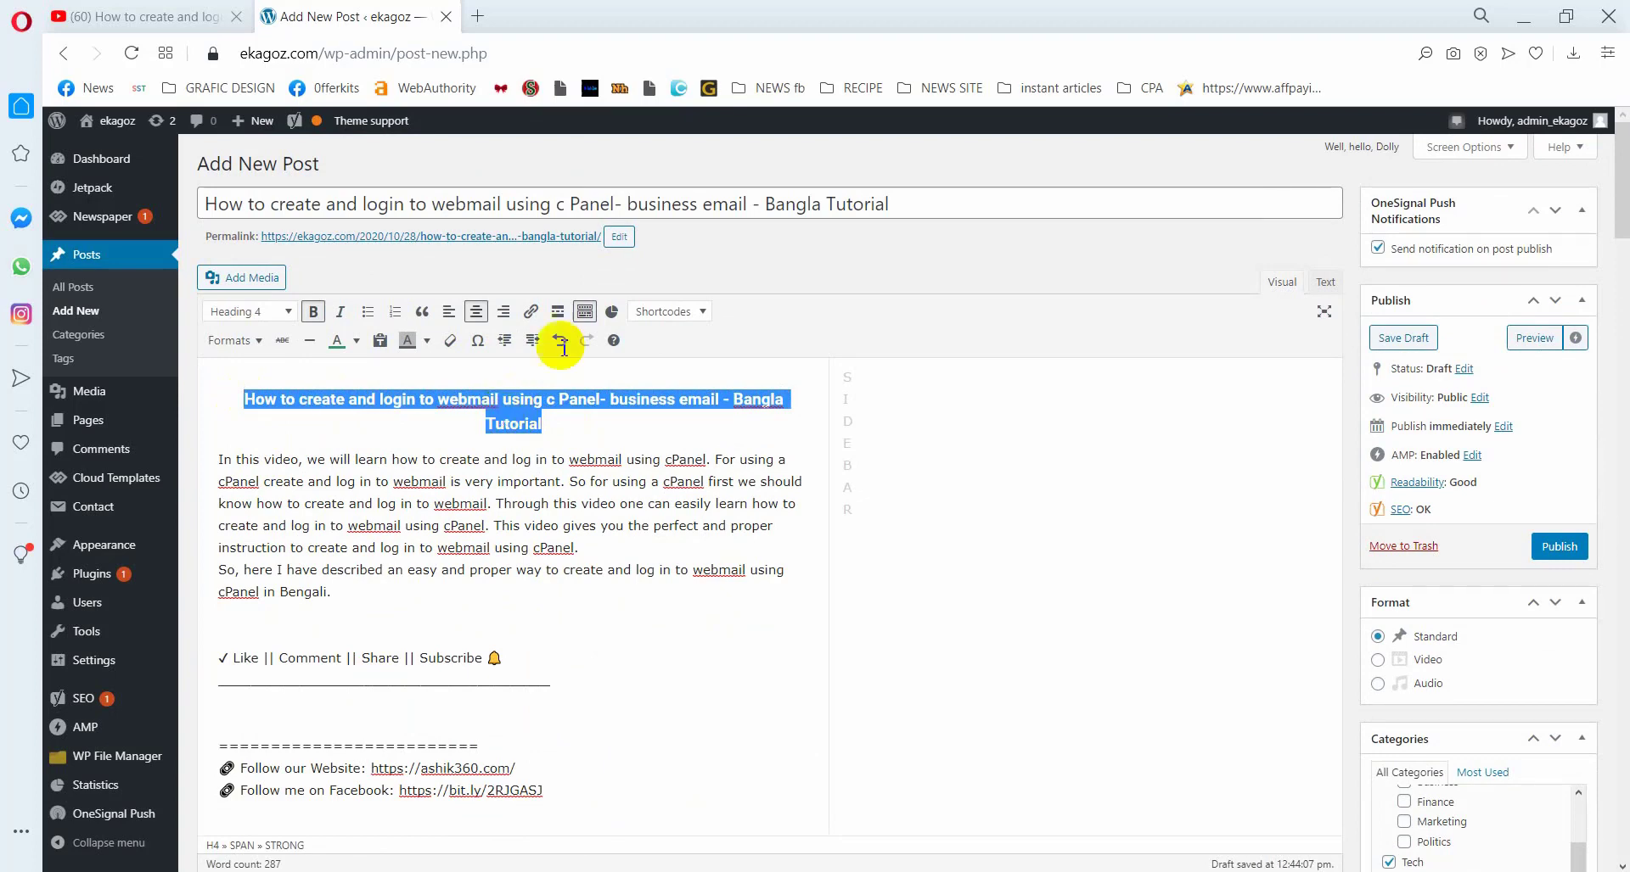
click(530, 320)
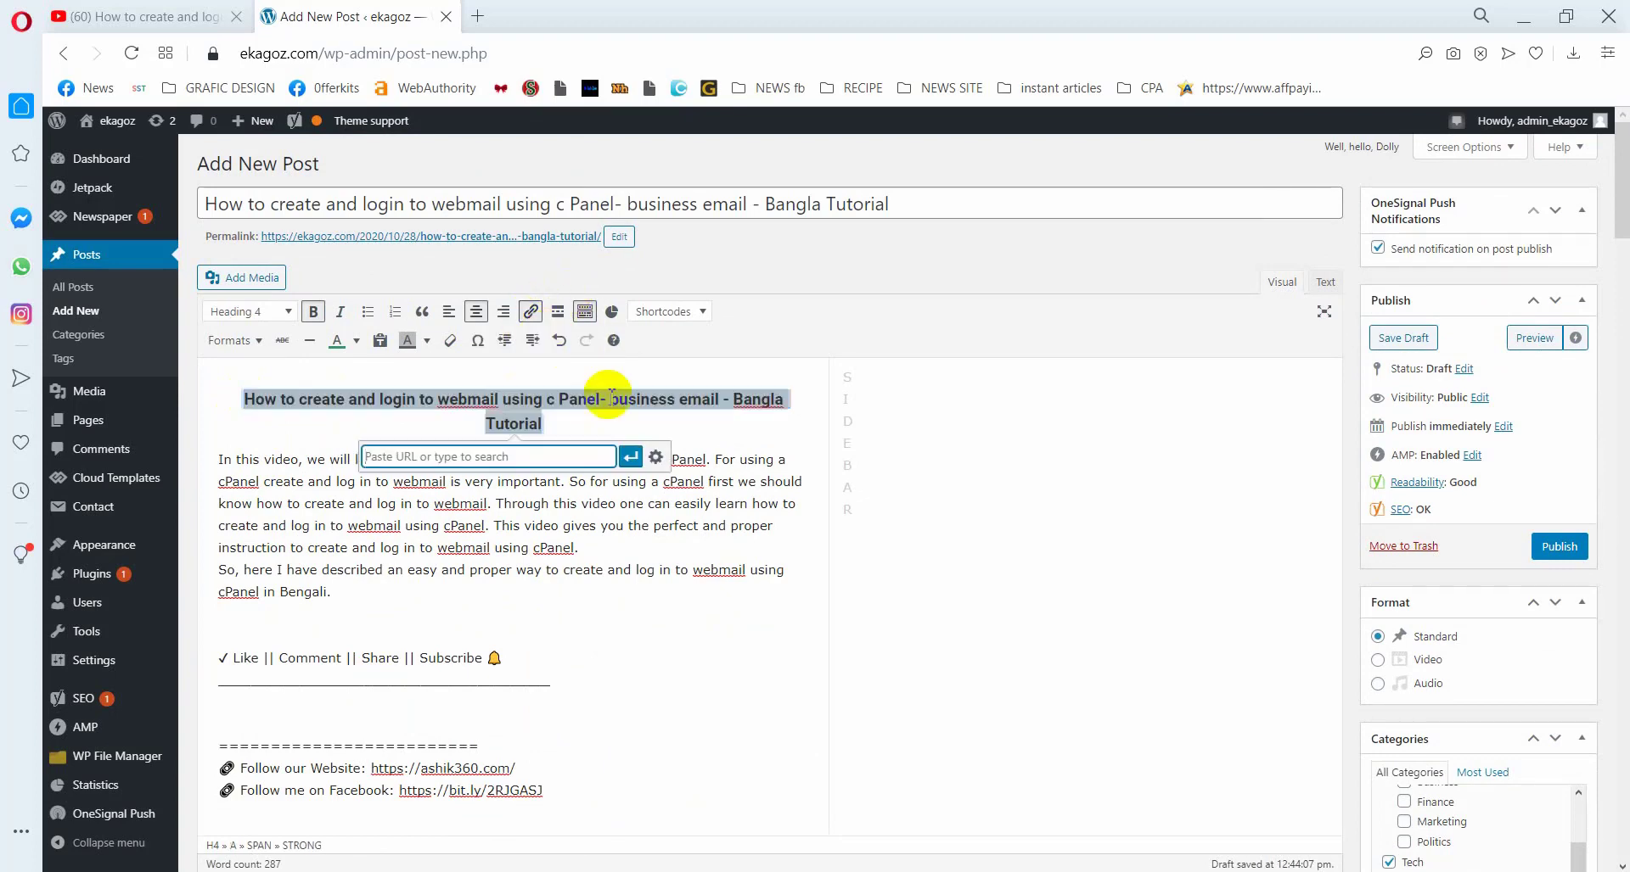
click(656, 458)
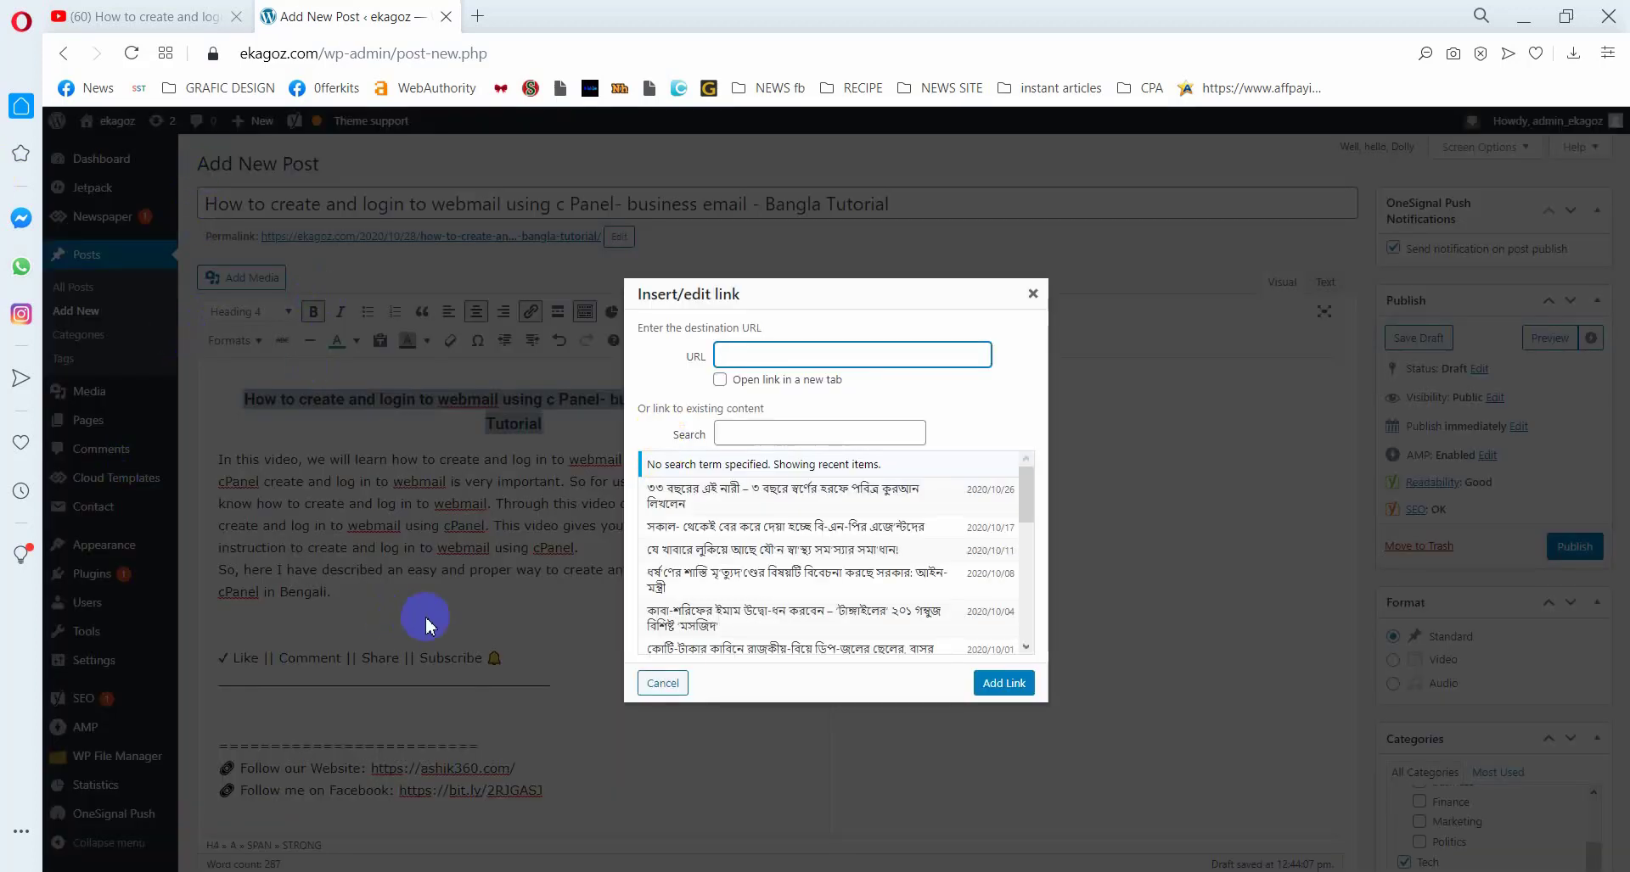
scroll(728, 543, down, 10)
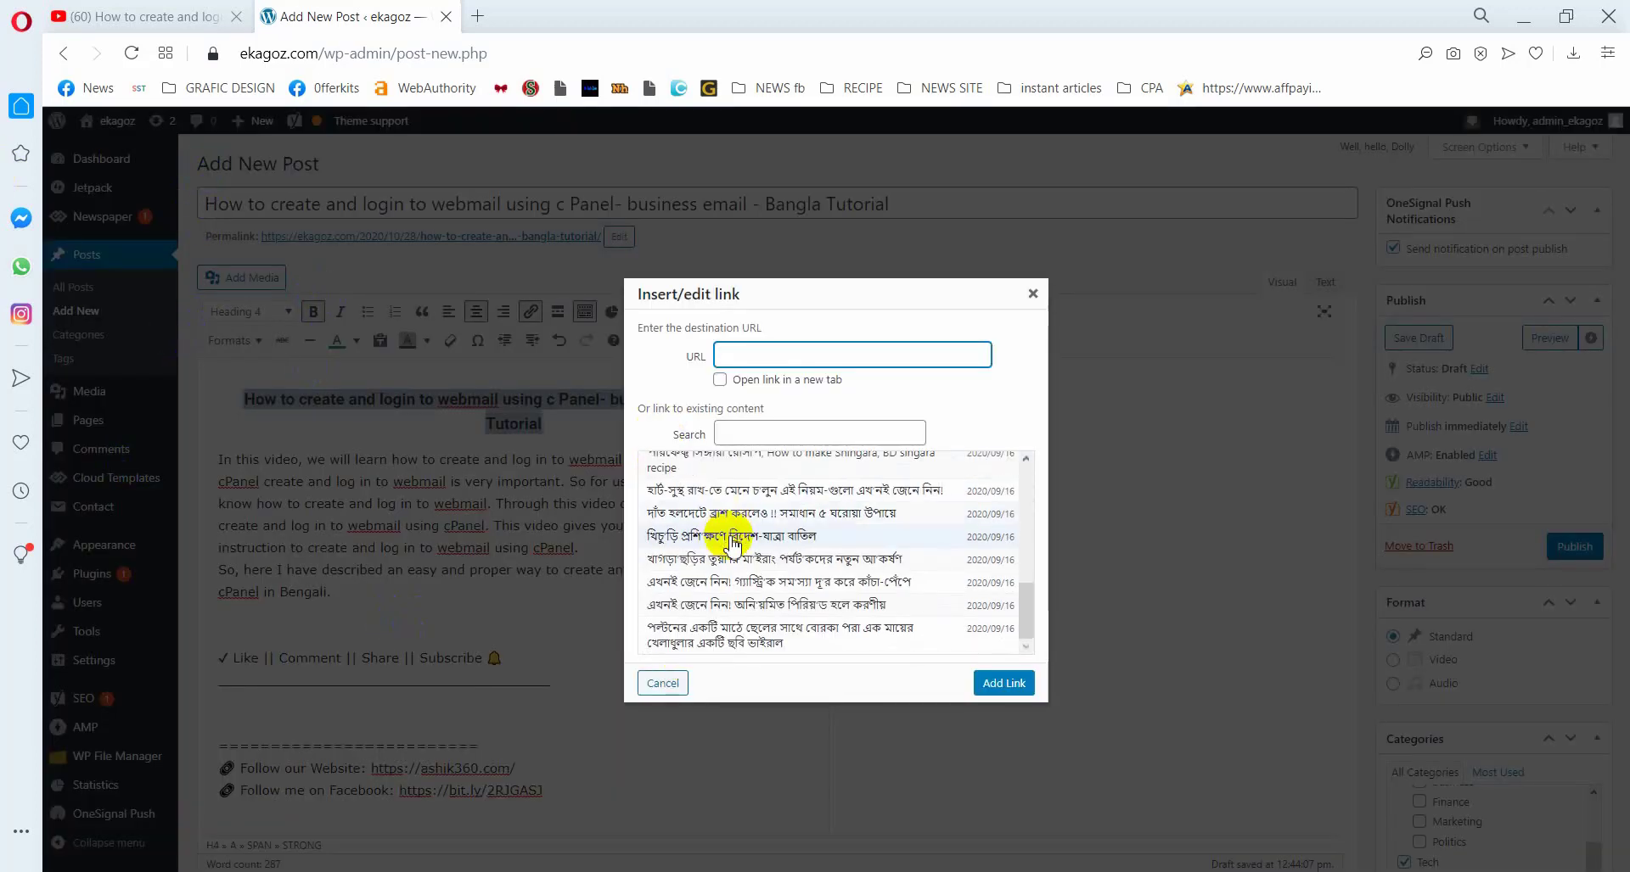
scroll(731, 544, up, 10)
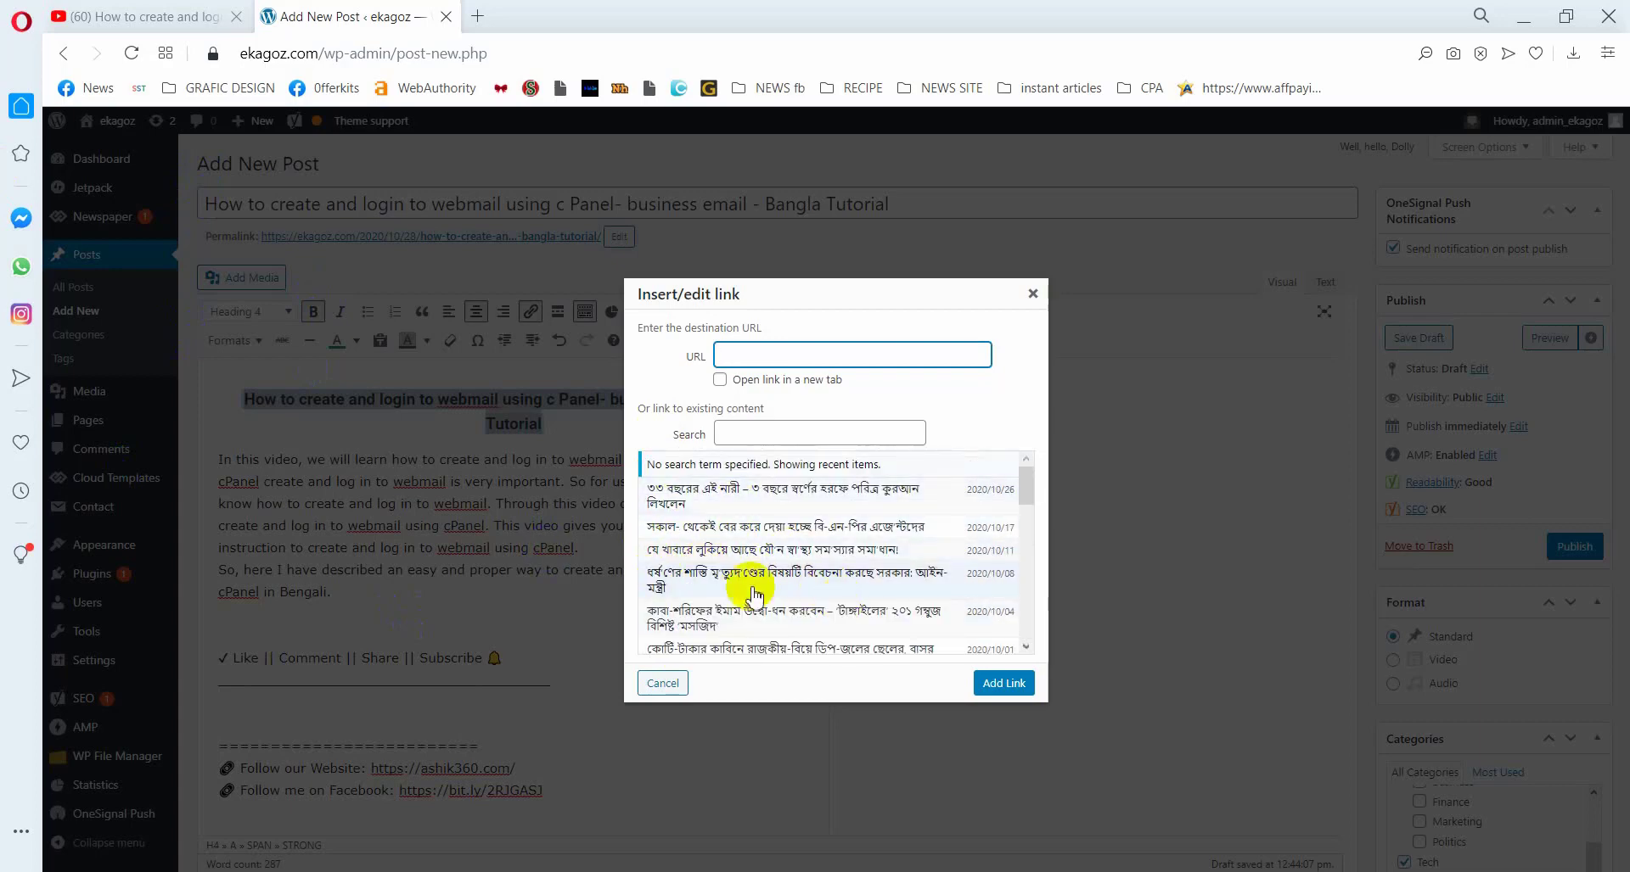
click(679, 501)
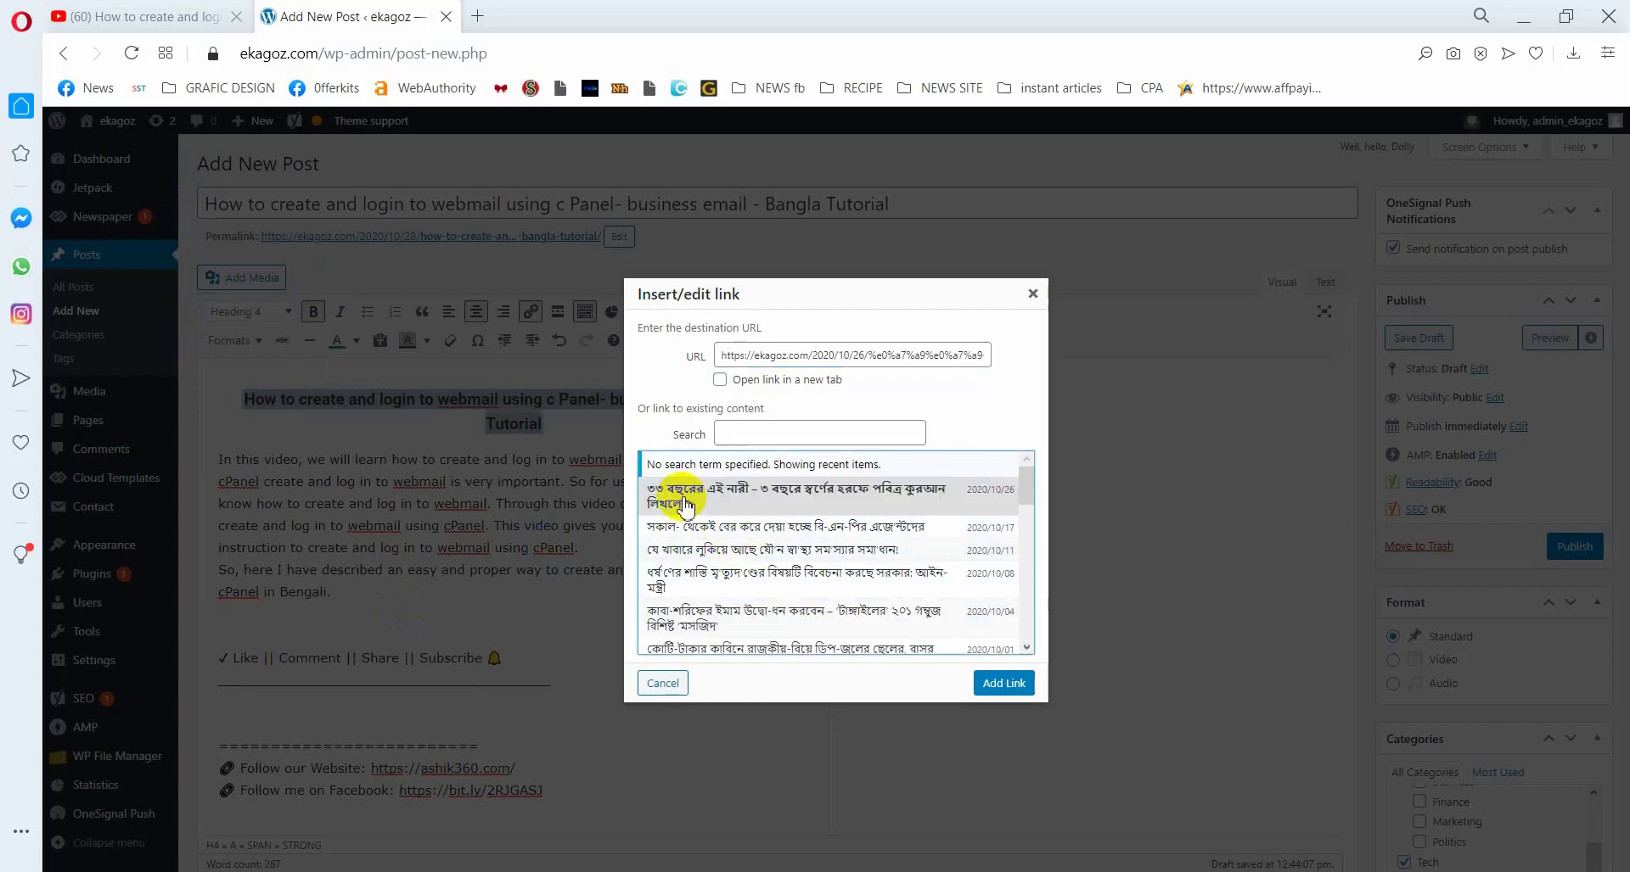
click(990, 681)
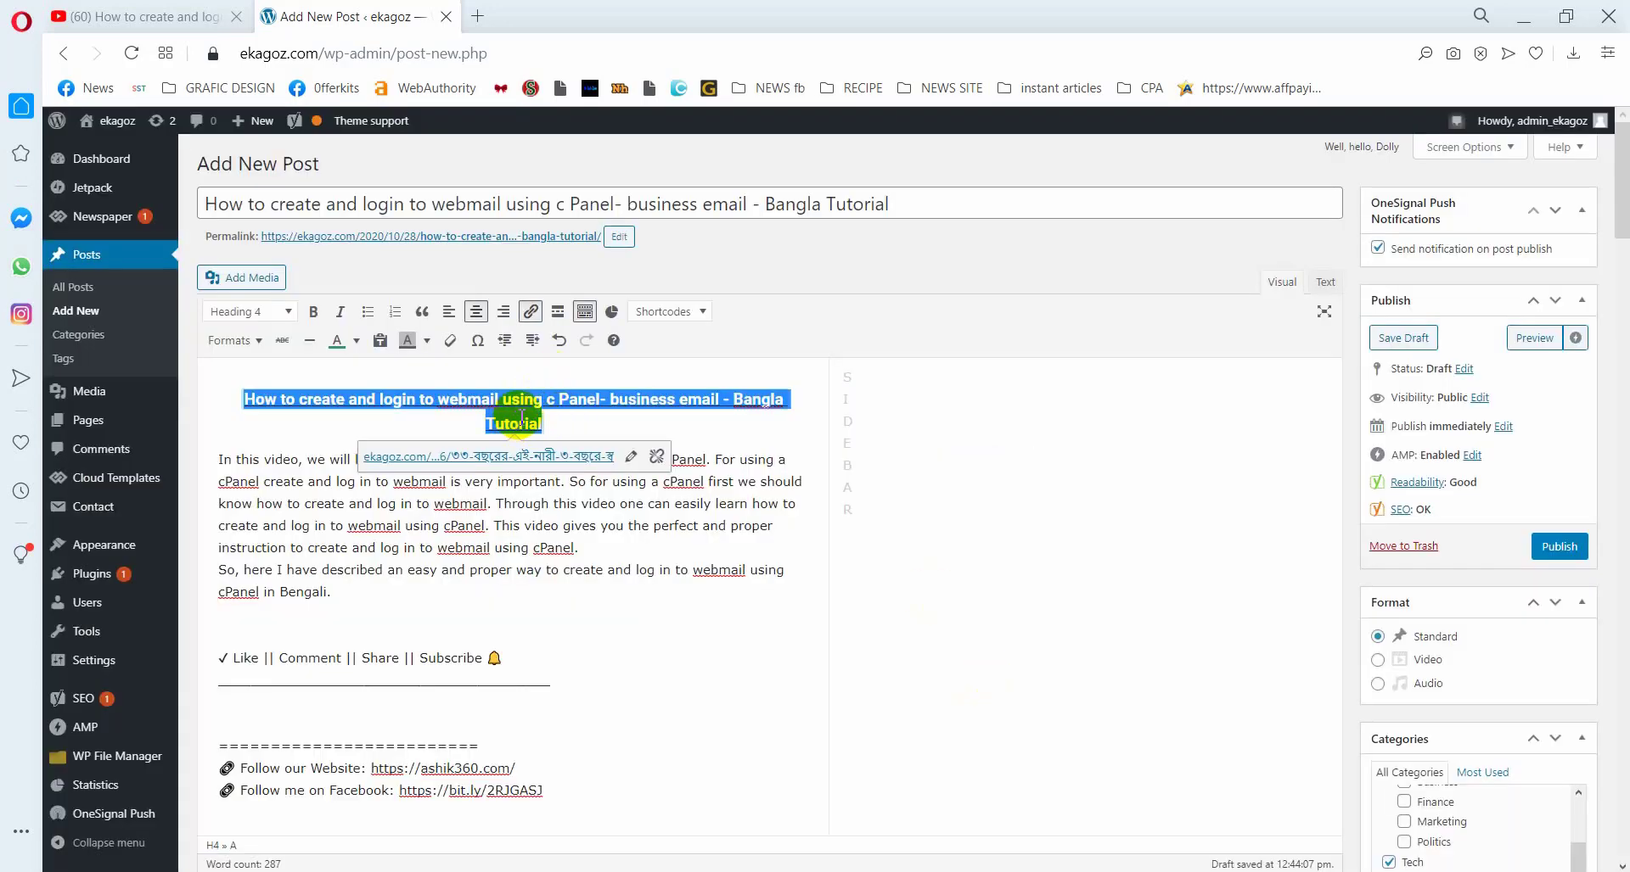
click(857, 543)
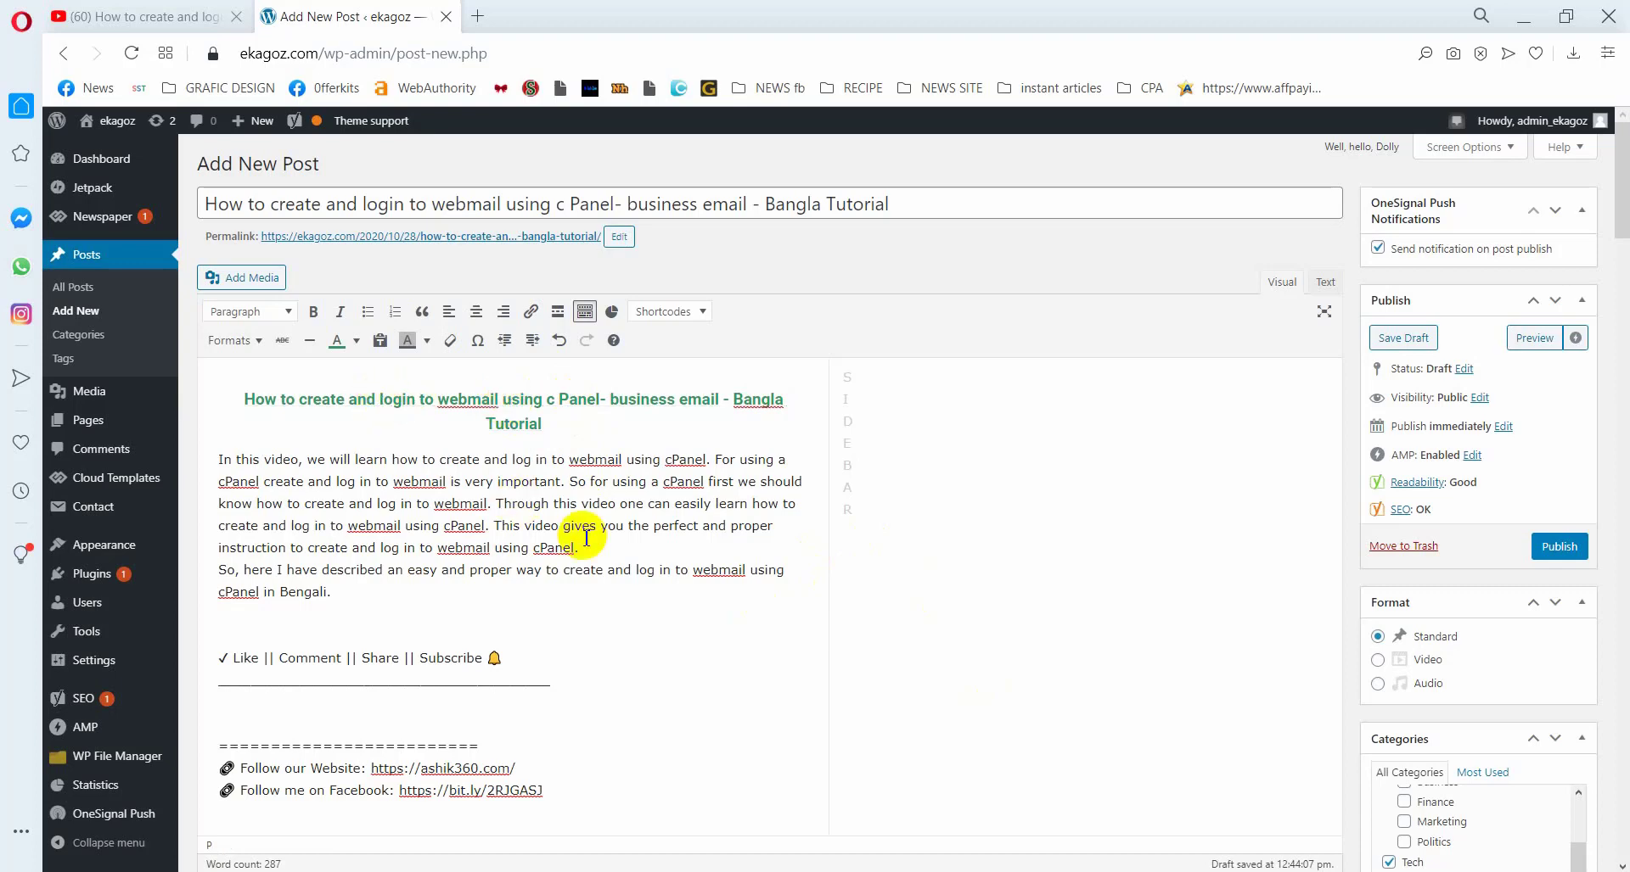
Recheck the Yoast SEO analysis results and read the keyphrase density problem closely
scroll(582, 531, down, 15)
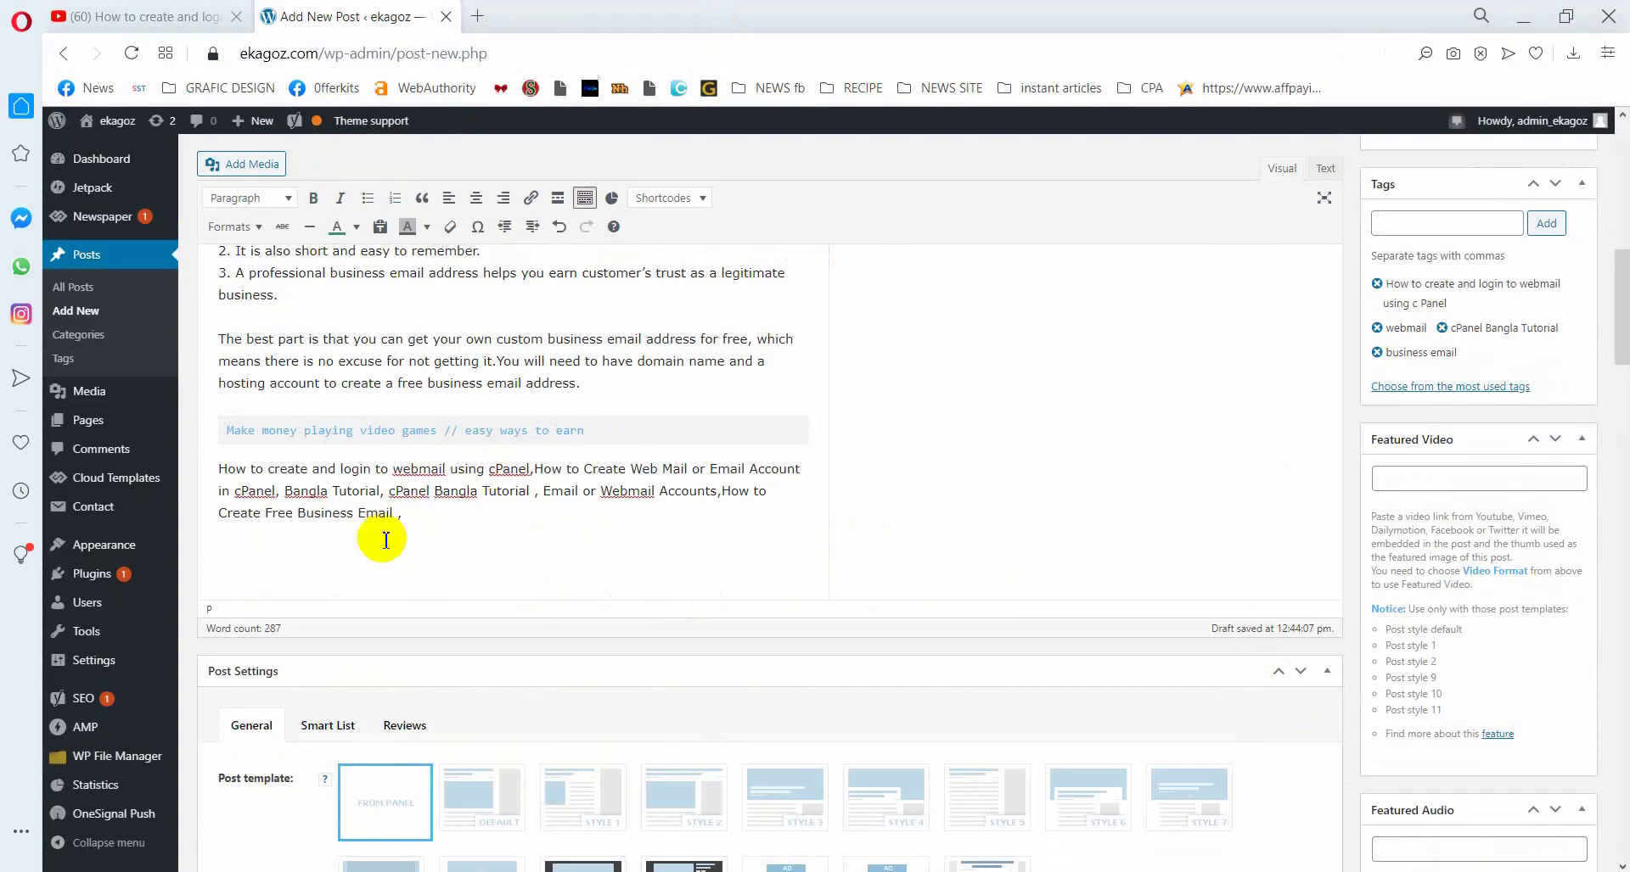
scroll(452, 497, down, 10)
scroll(450, 509, down, 4)
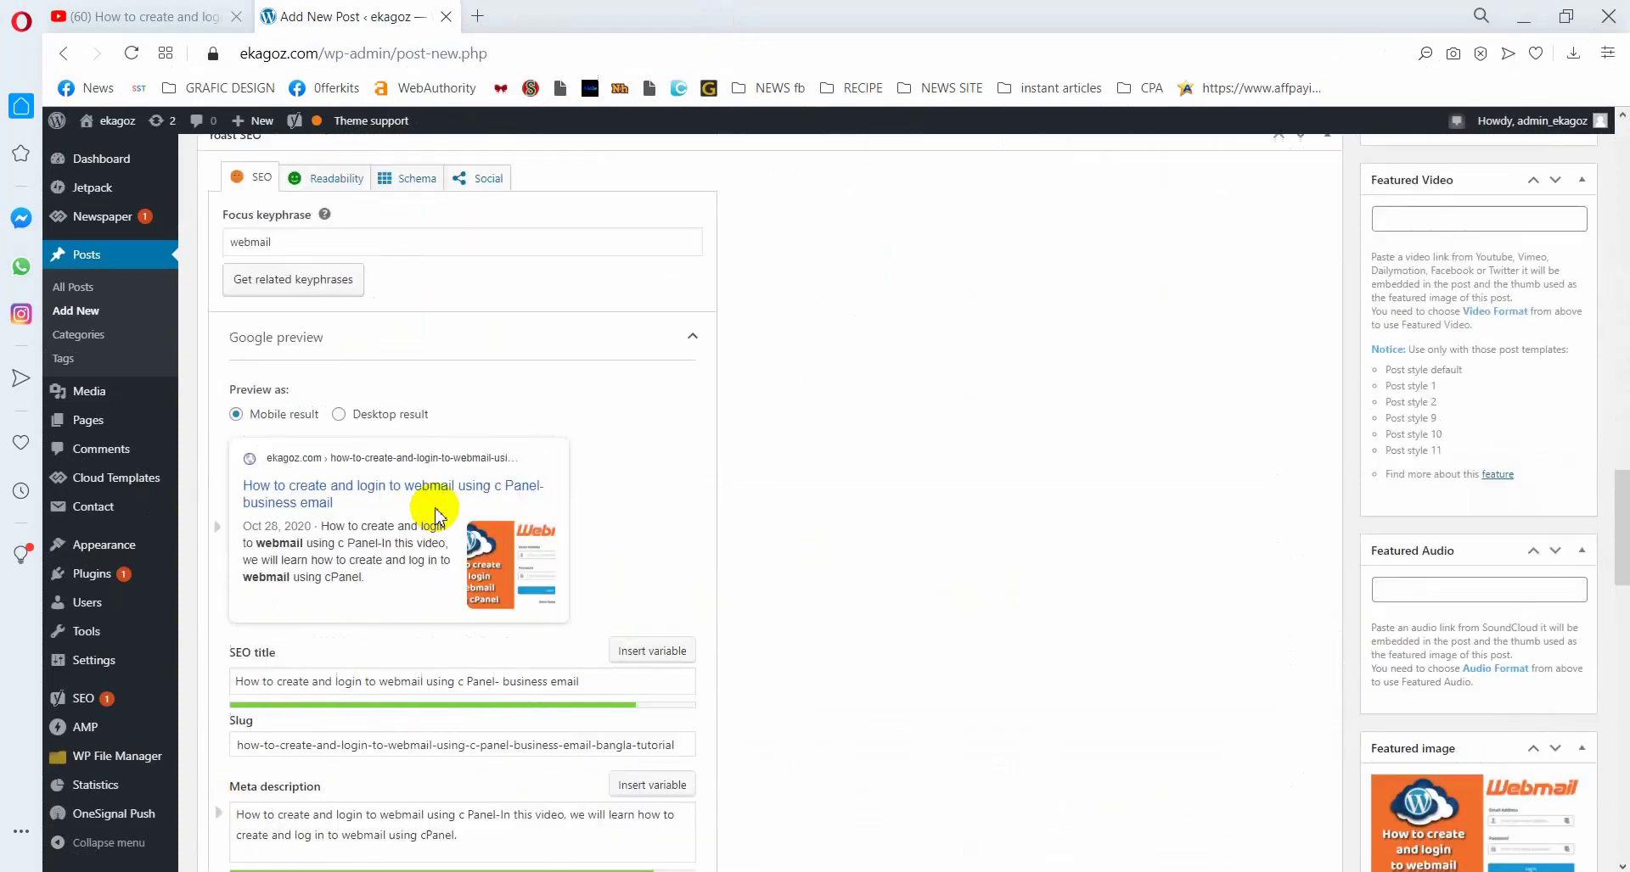
scroll(236, 483, up, 3)
scroll(289, 662, down, 6)
scroll(296, 679, down, 4)
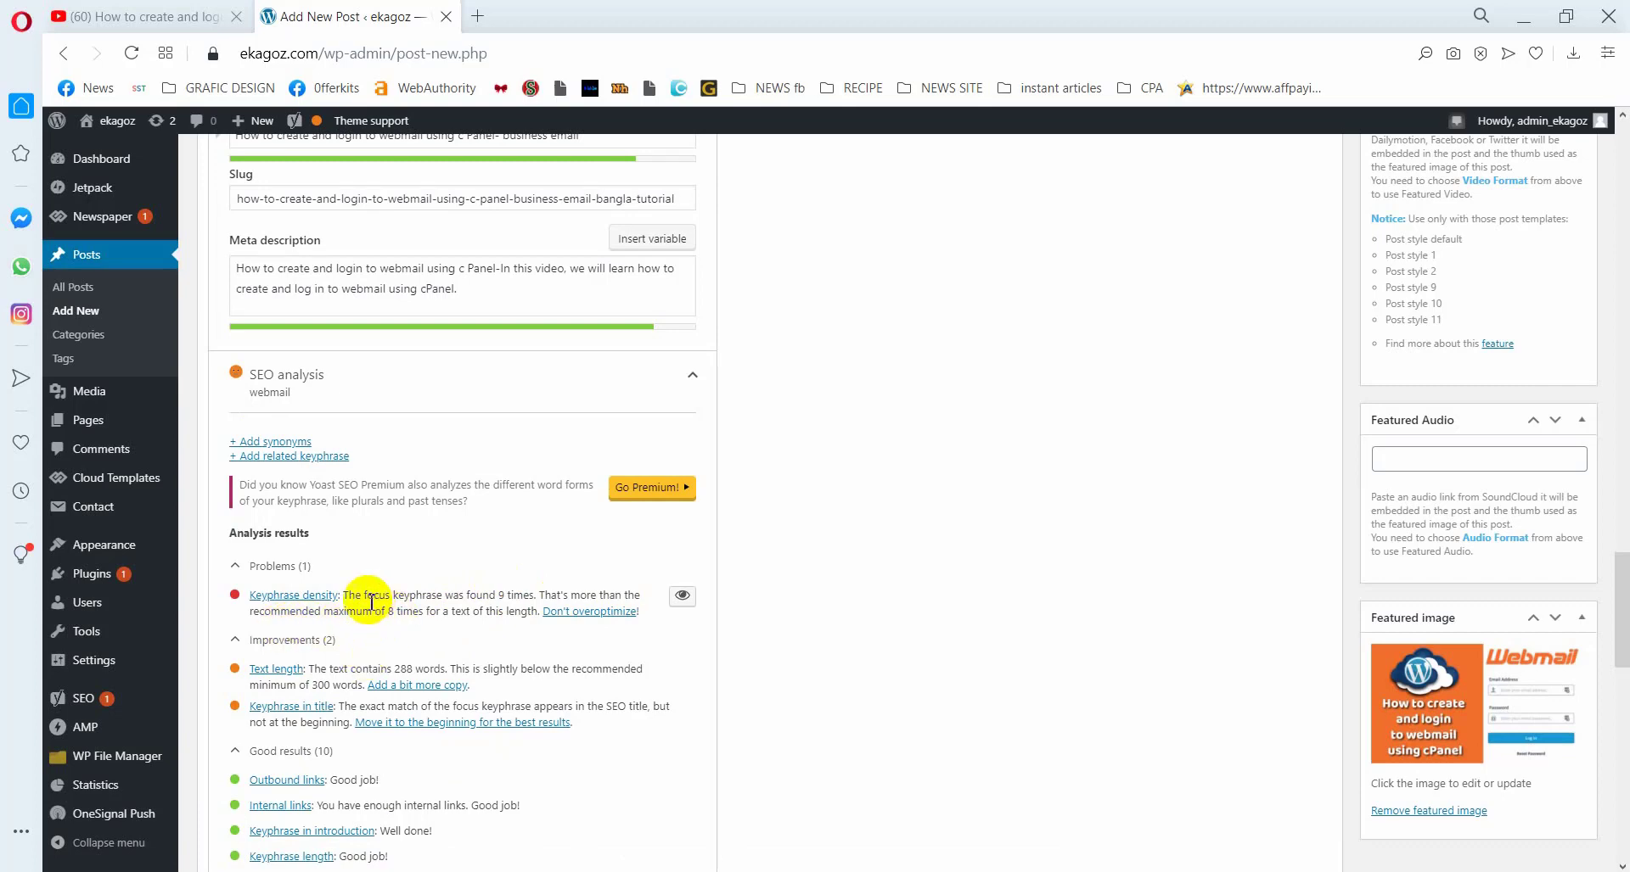
drag(343, 596, 535, 611)
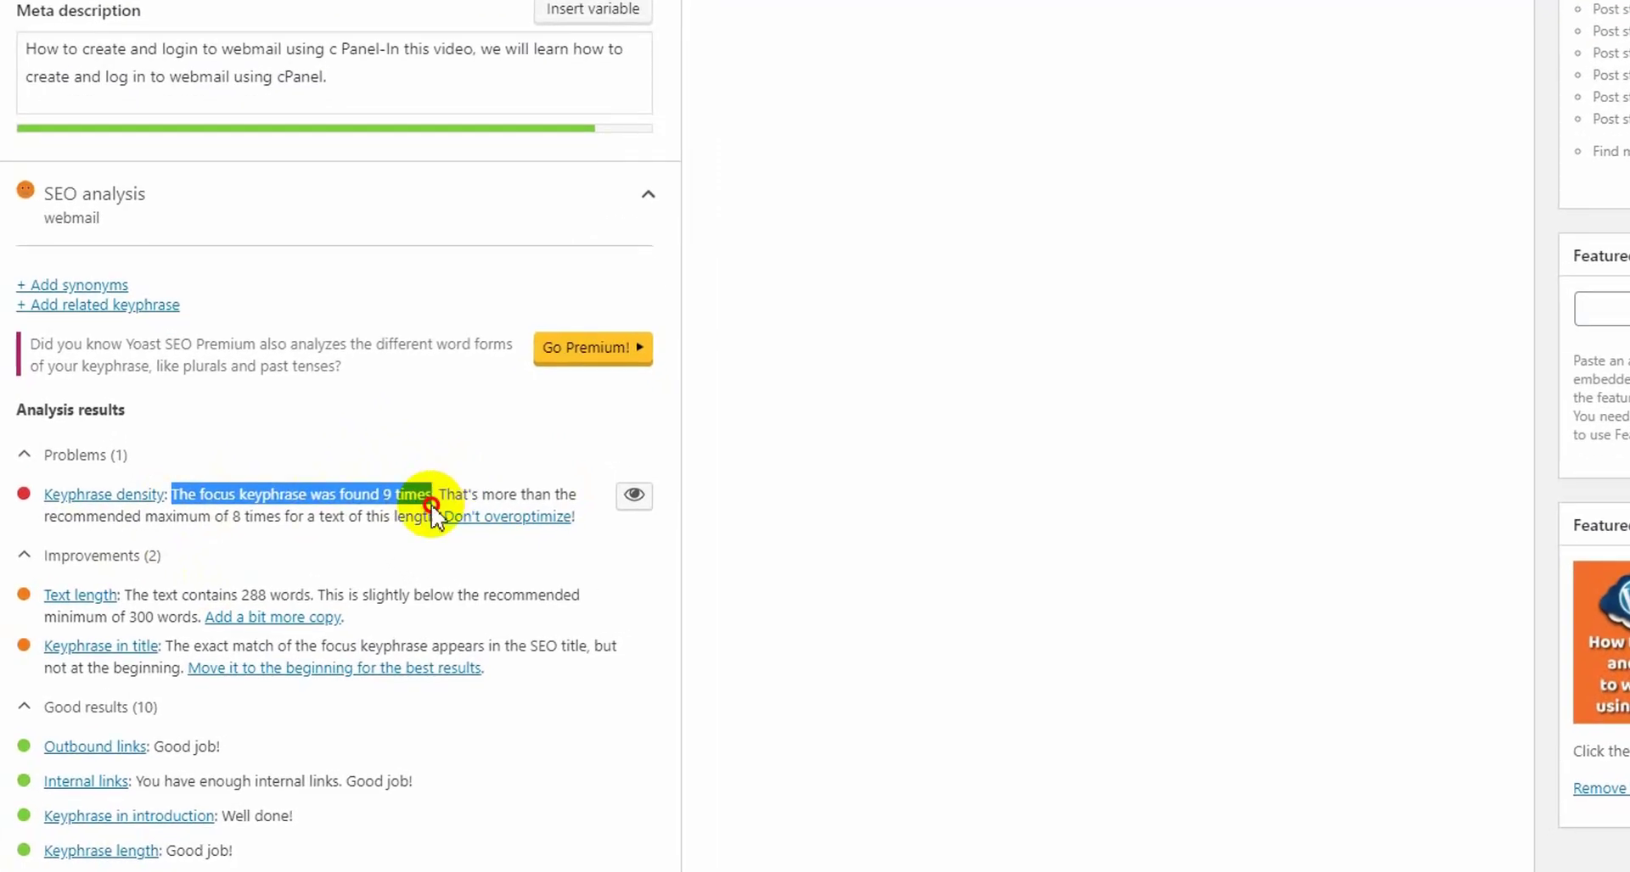
drag(434, 515, 430, 516)
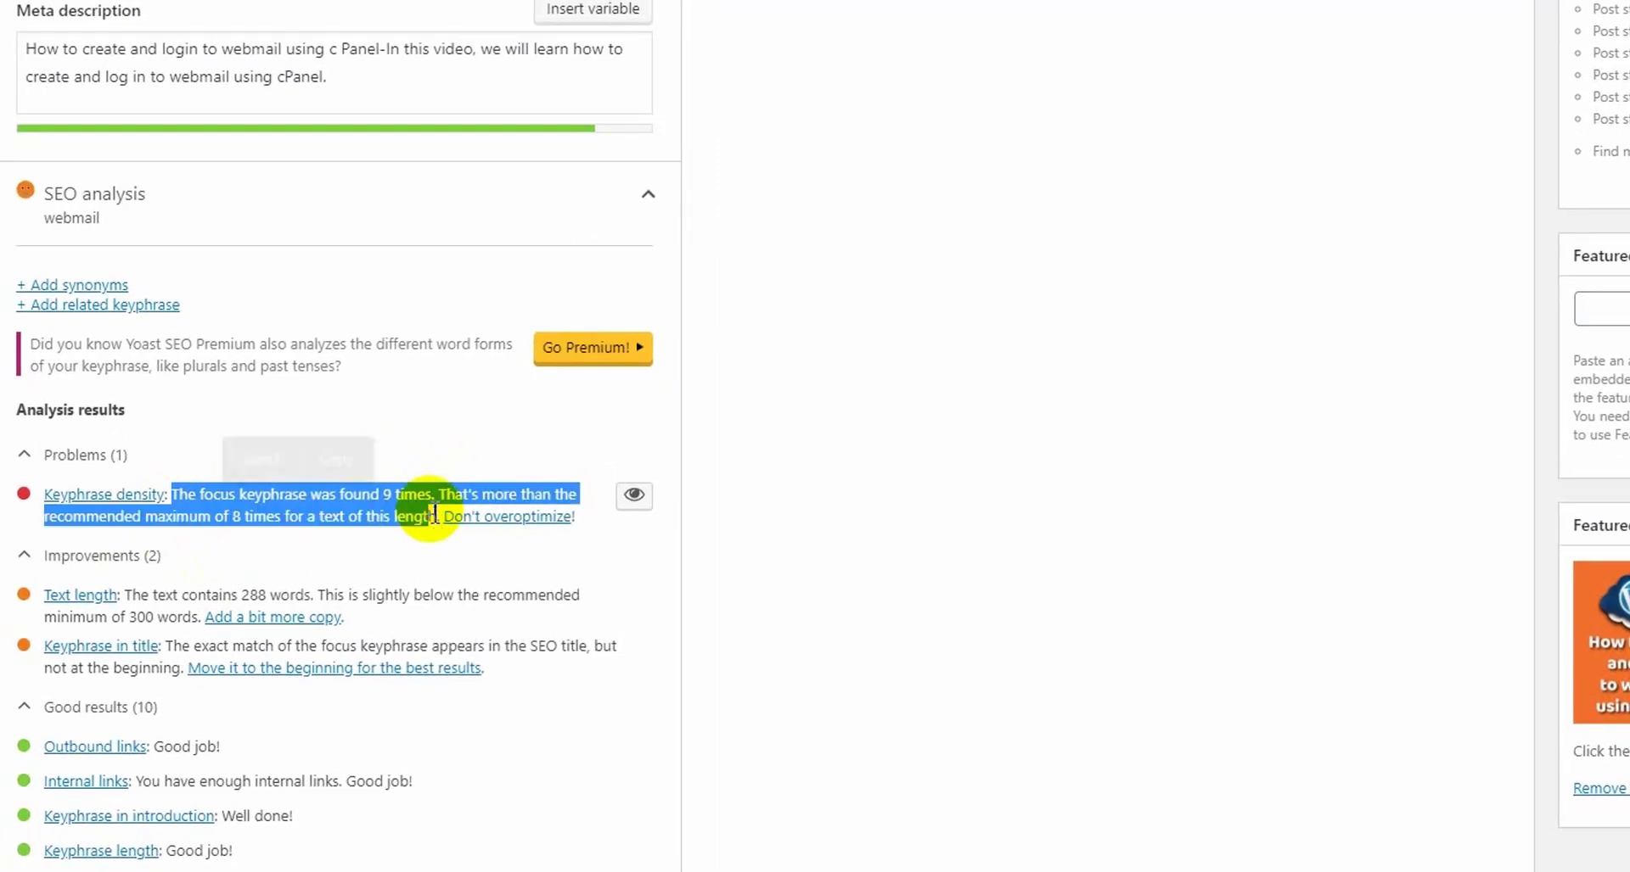
click(249, 528)
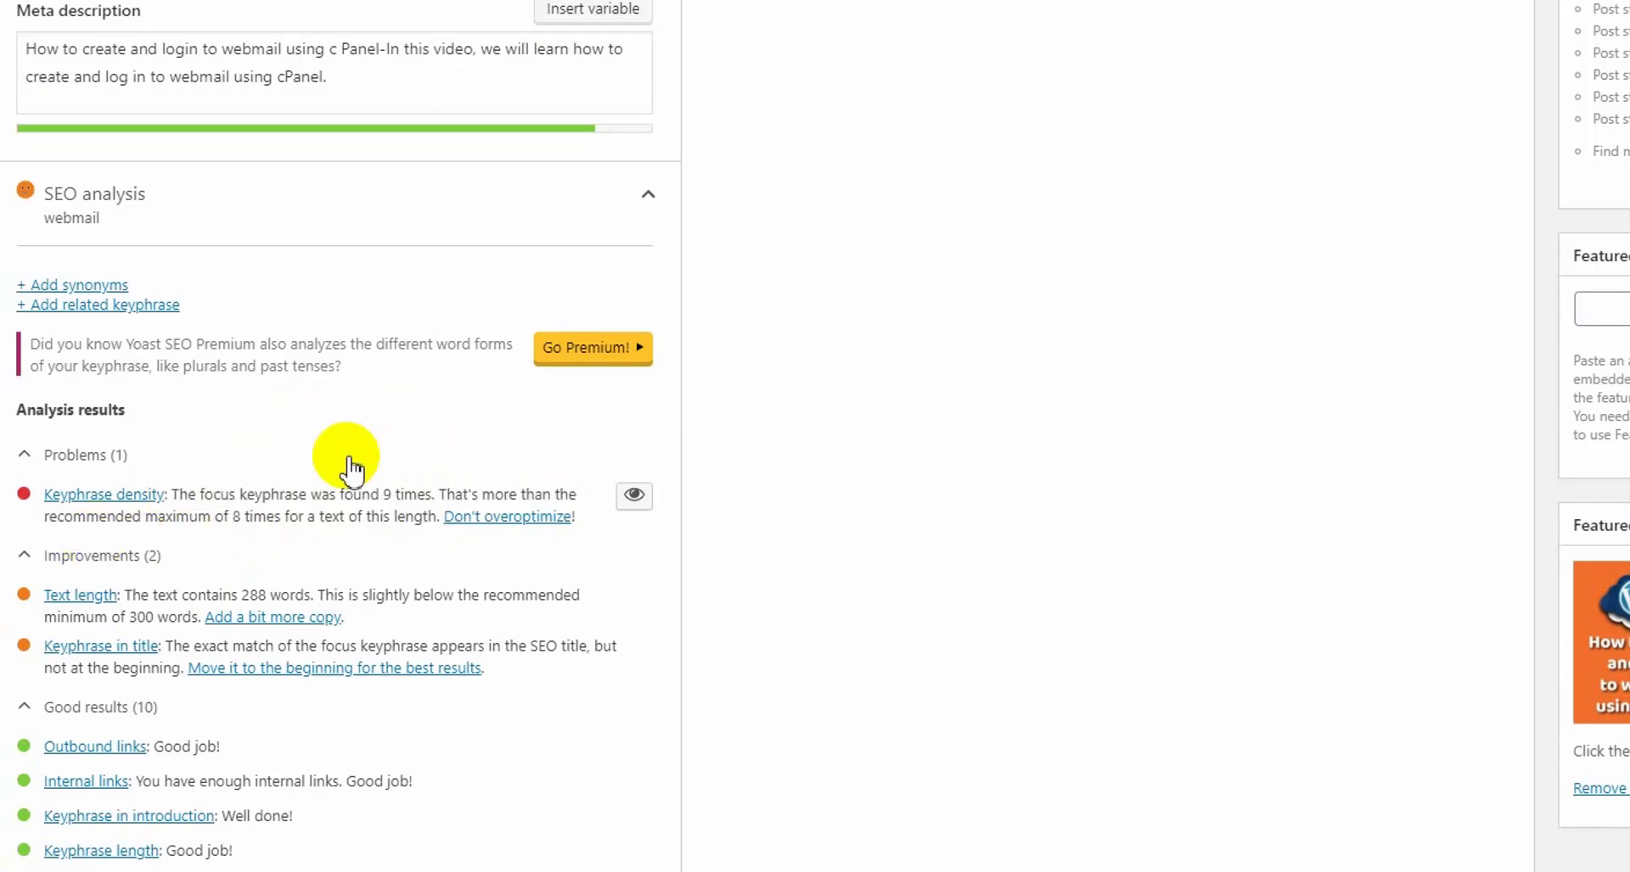
drag(173, 498, 442, 515)
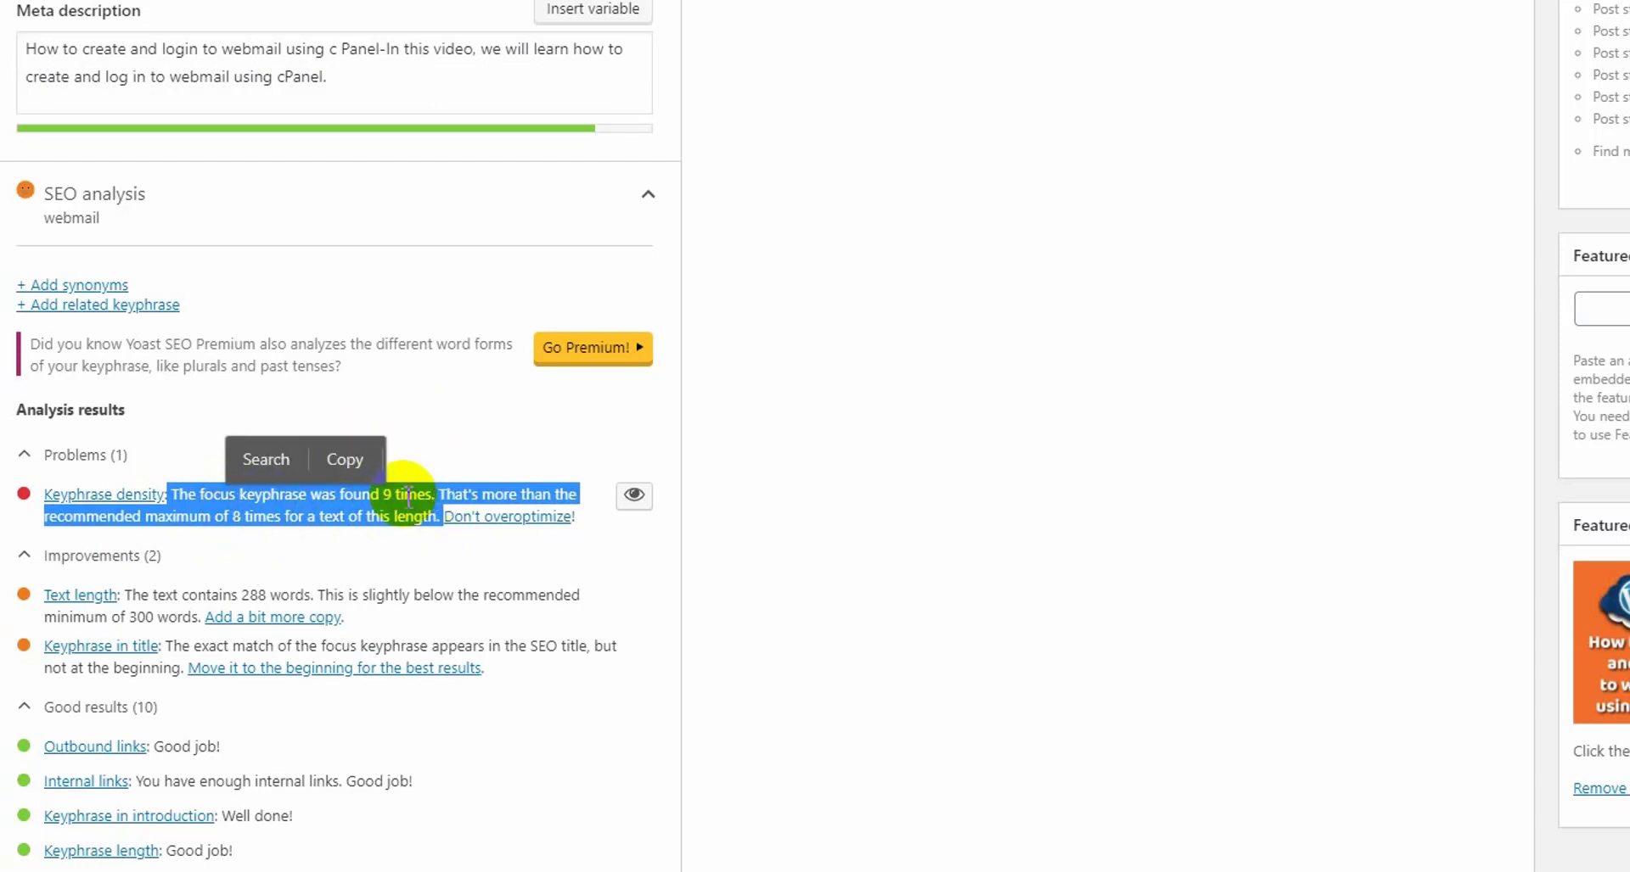
right_click(235, 525)
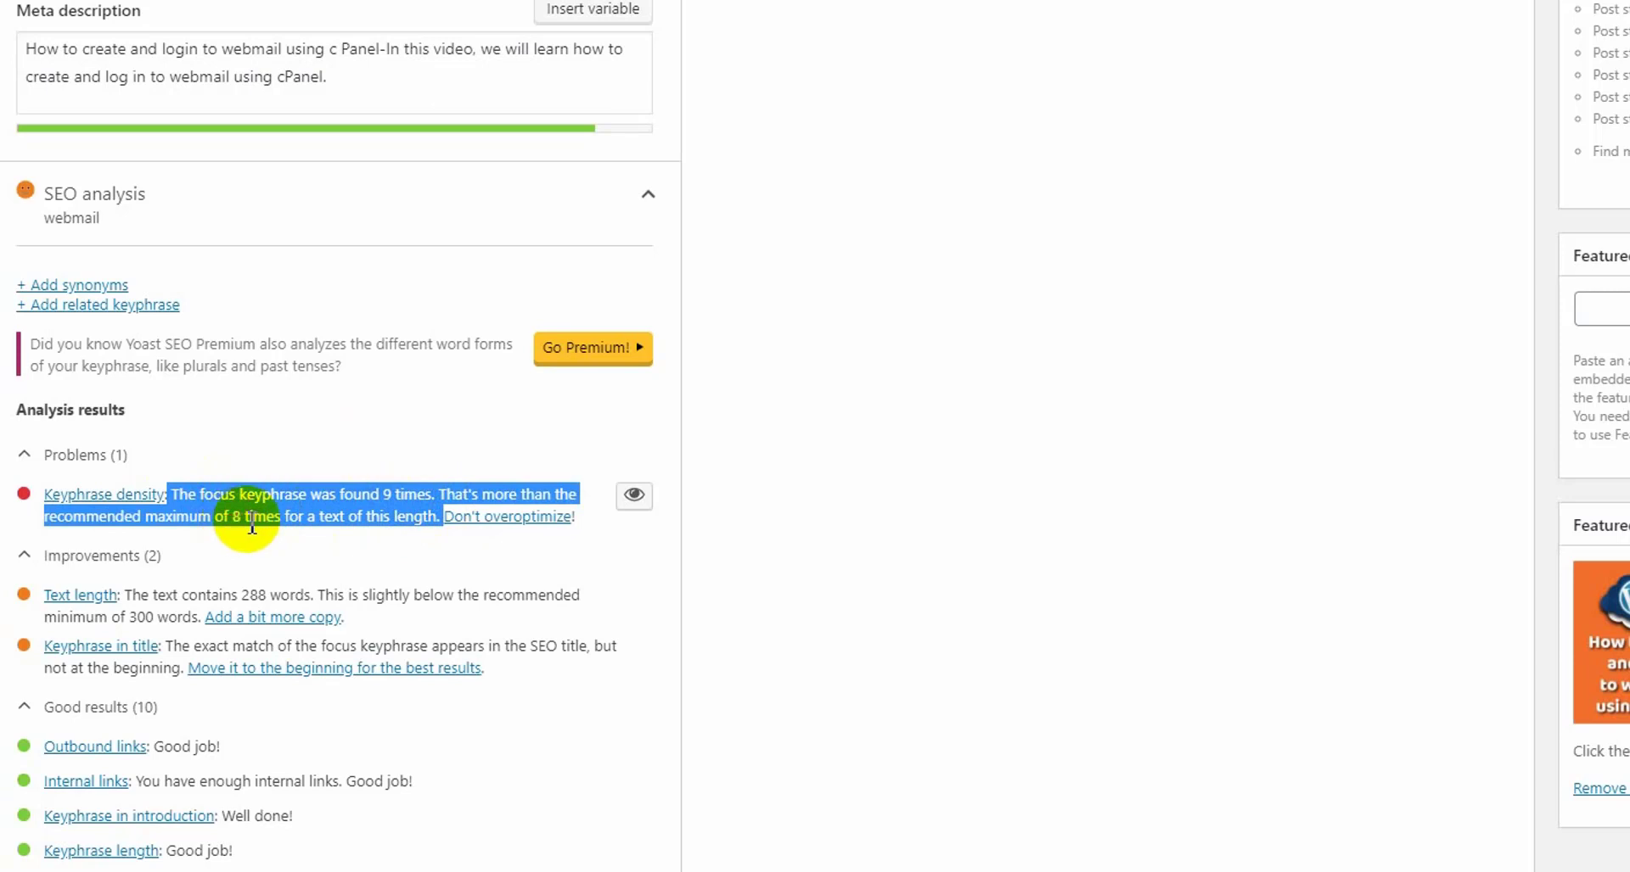
click(252, 517)
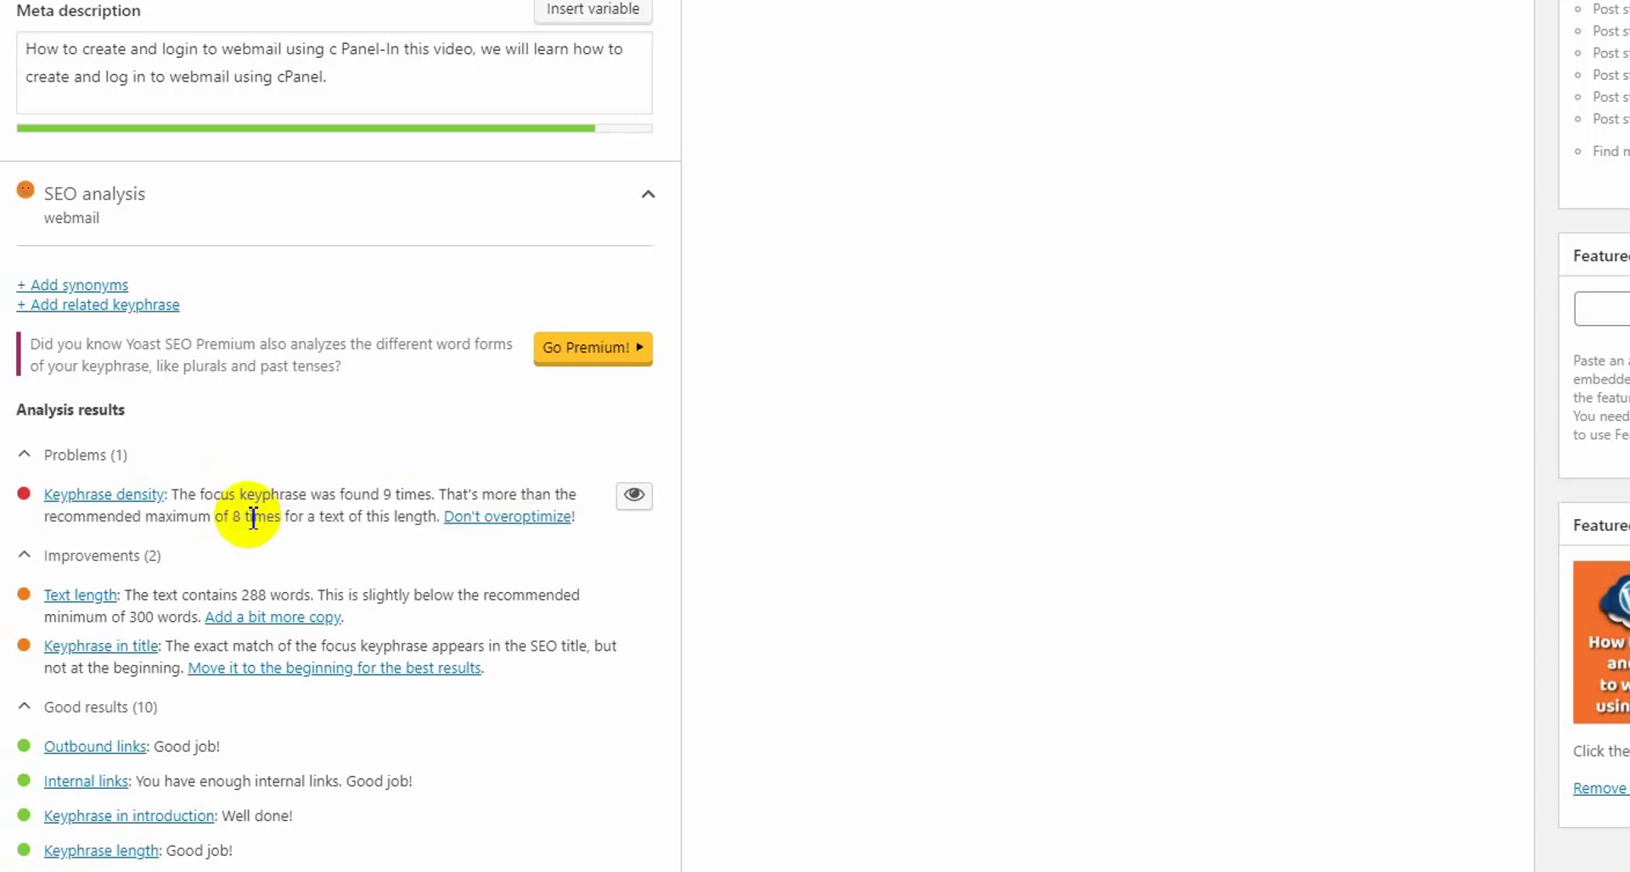
Highlight the focus keyphrase occurrences in the text and look through the draft for the marked words
click(636, 502)
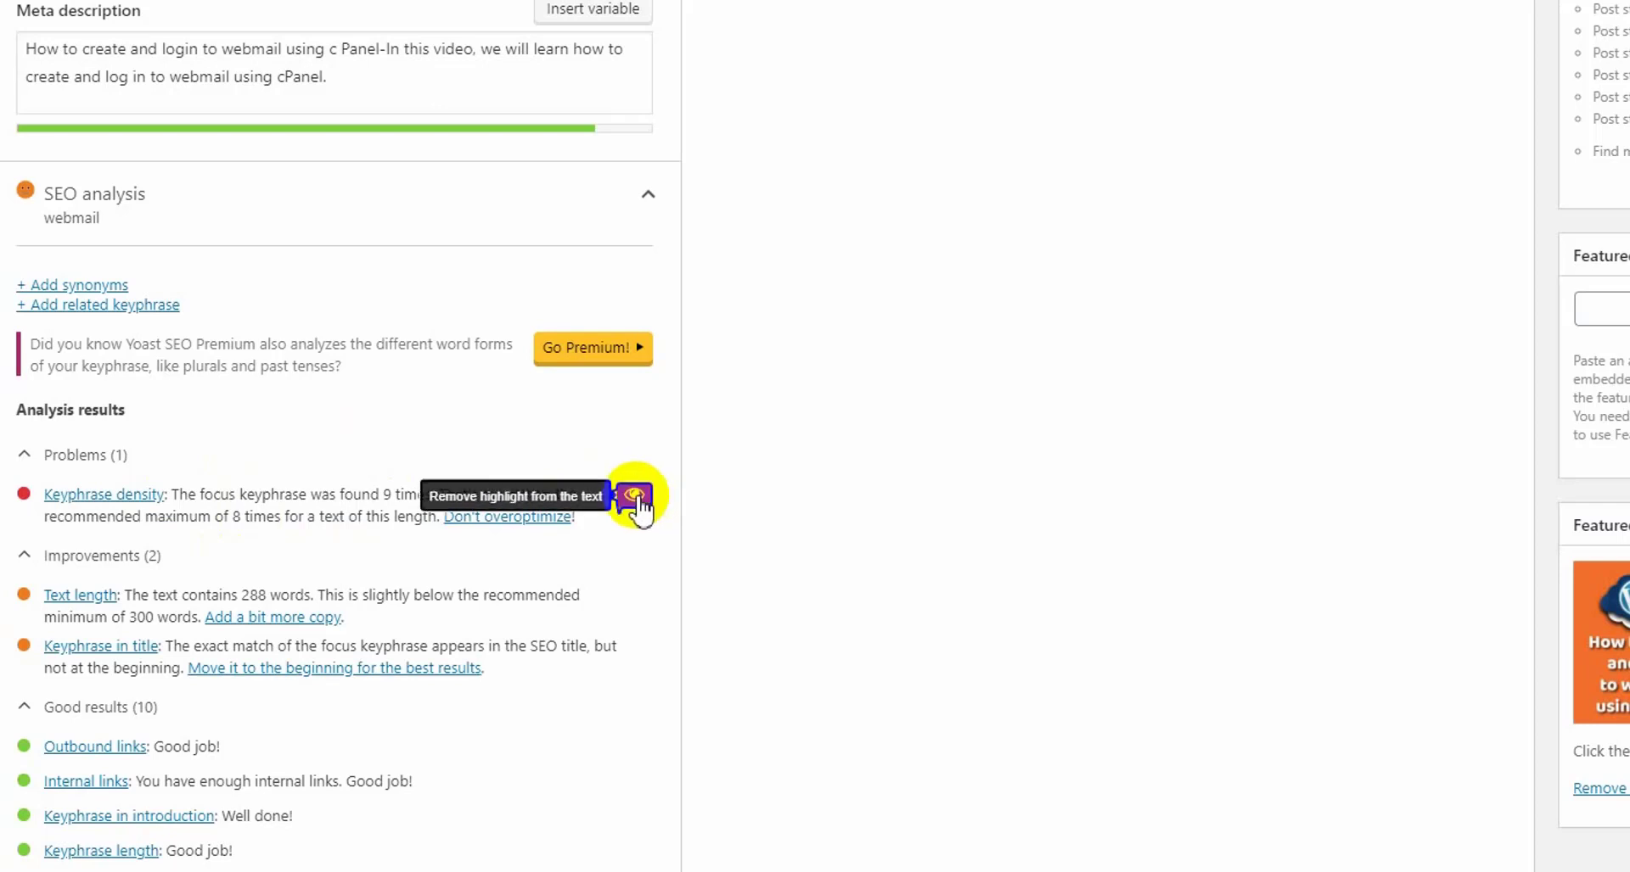
scroll(571, 630, up, 15)
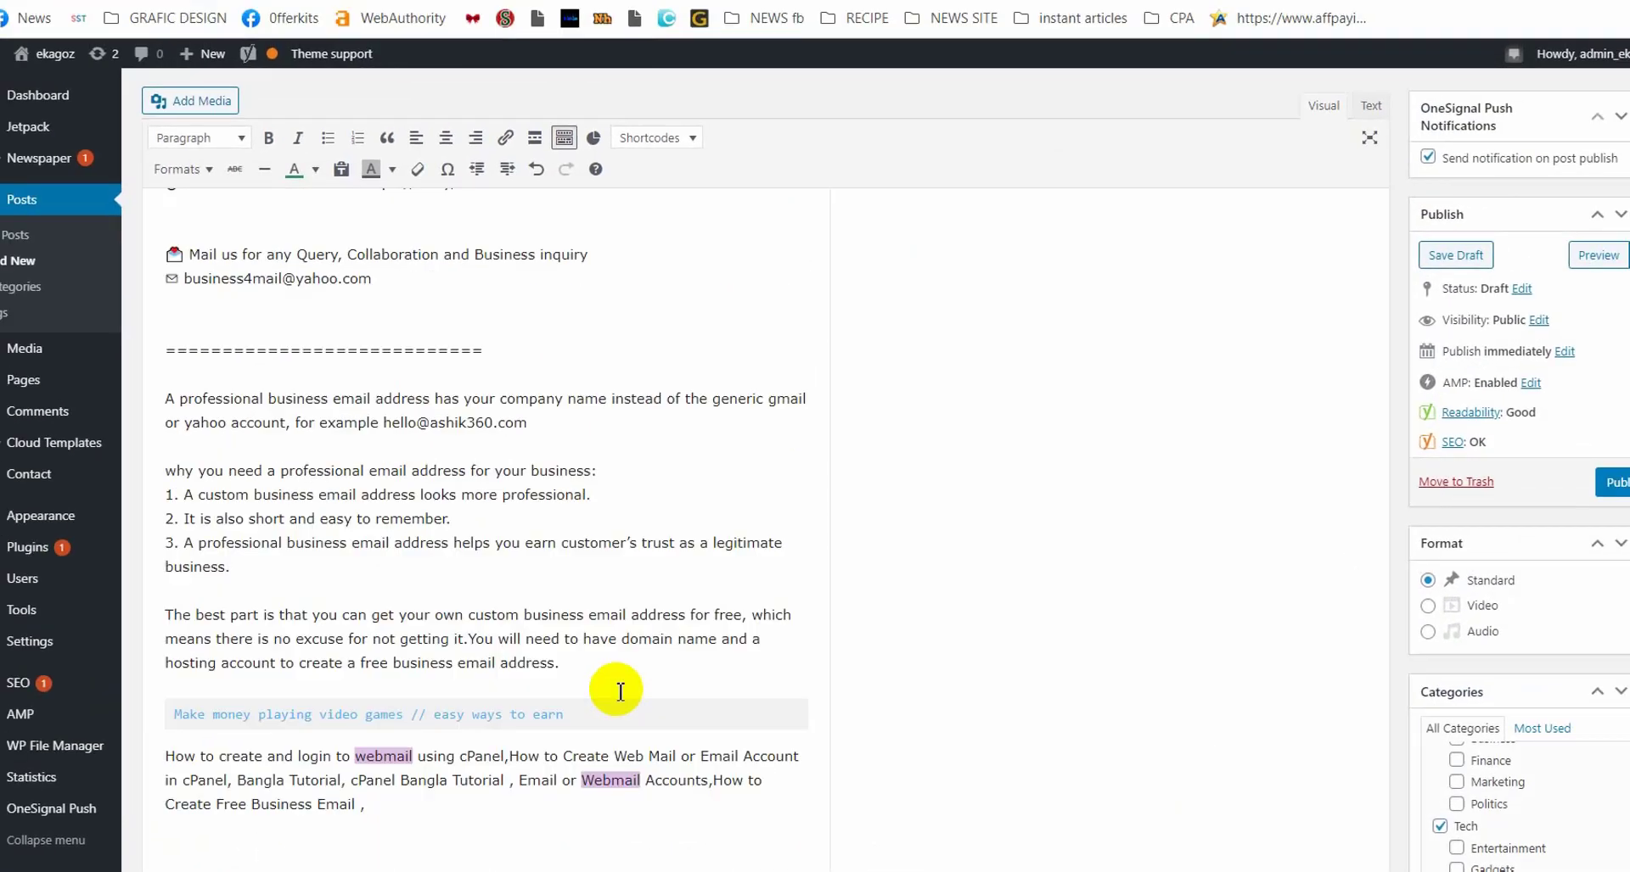
scroll(618, 684, up, 7)
scroll(589, 698, down, 5)
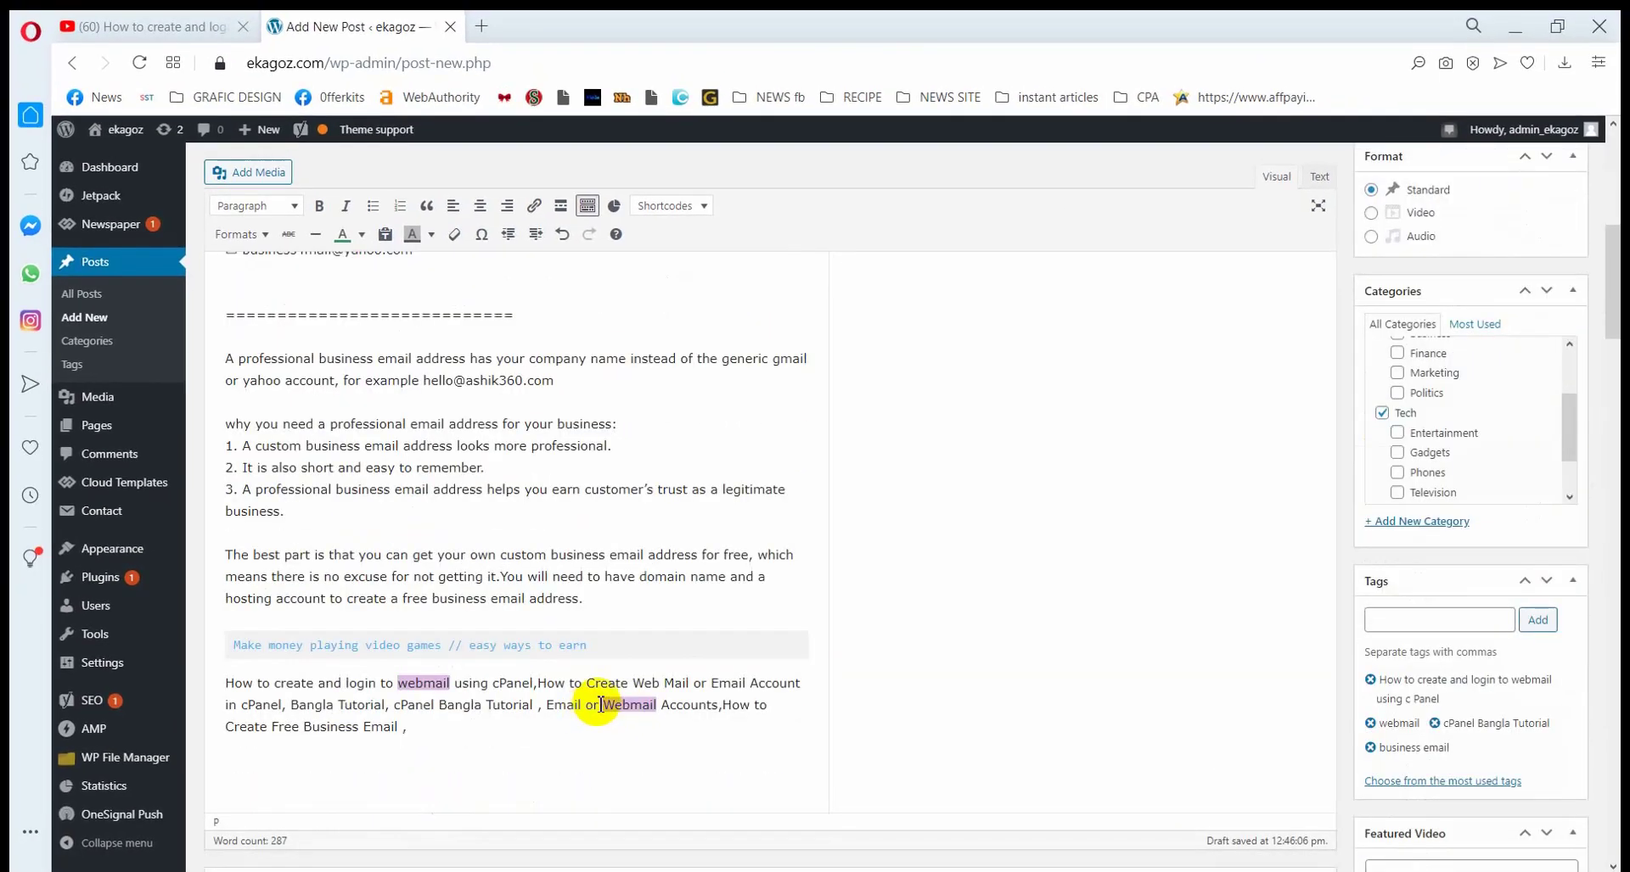
scroll(364, 750, down, 6)
scroll(352, 728, up, 5)
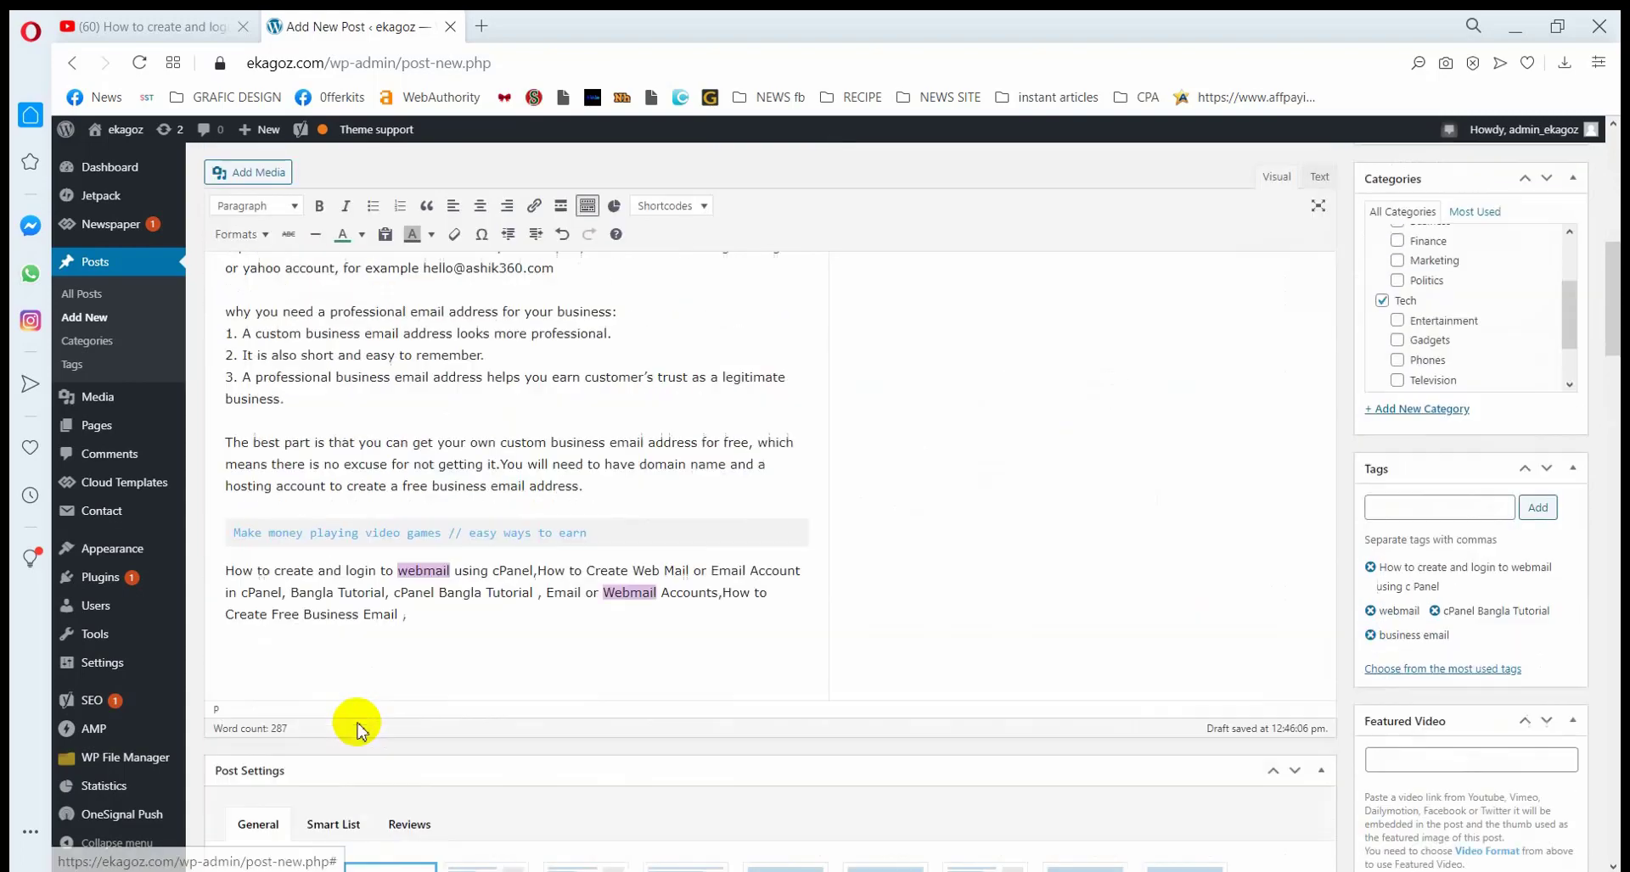
Break up the capitalised "Webmail" in the keyword list at the draft's end by changing it to "Web_mail"
scroll(352, 721, down, 12)
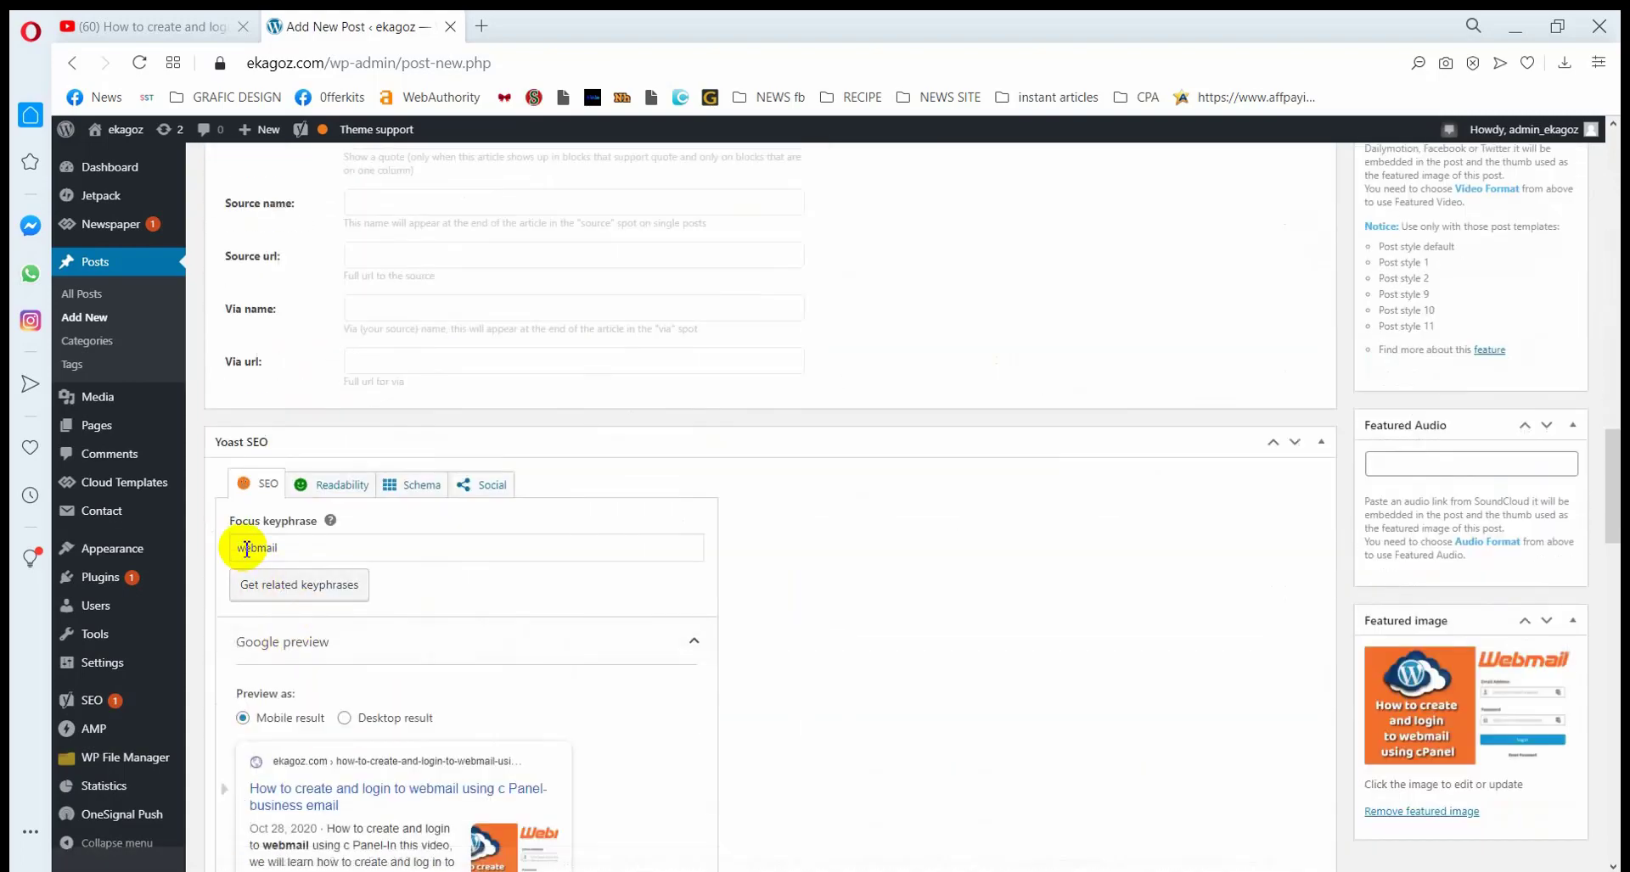
scroll(586, 679, up, 8)
scroll(589, 713, up, 10)
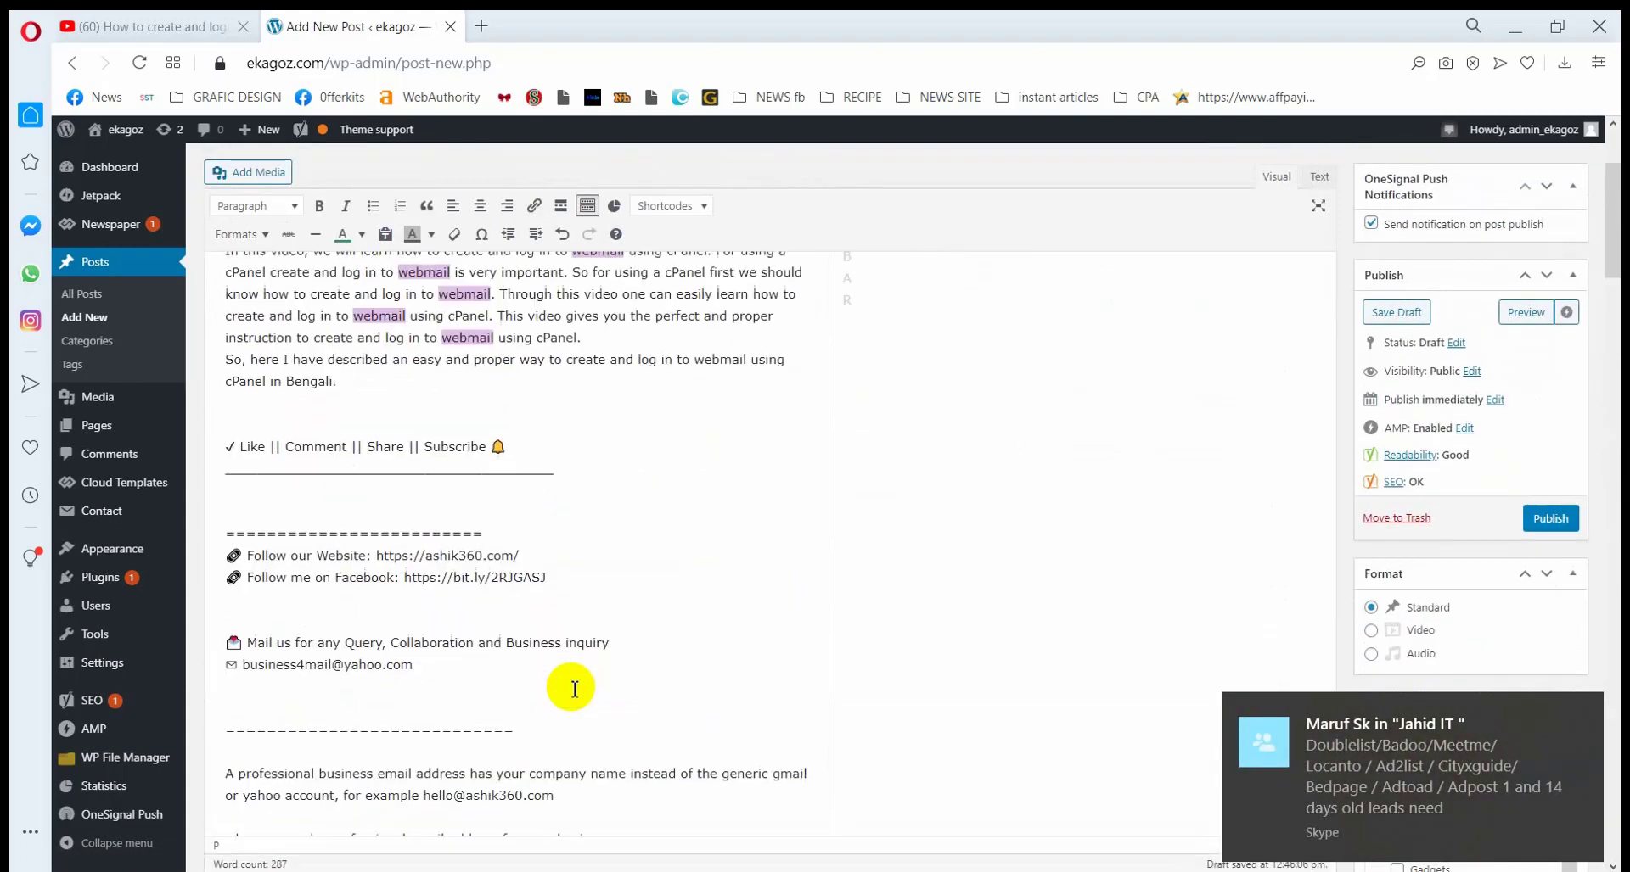
scroll(553, 684, down, 4)
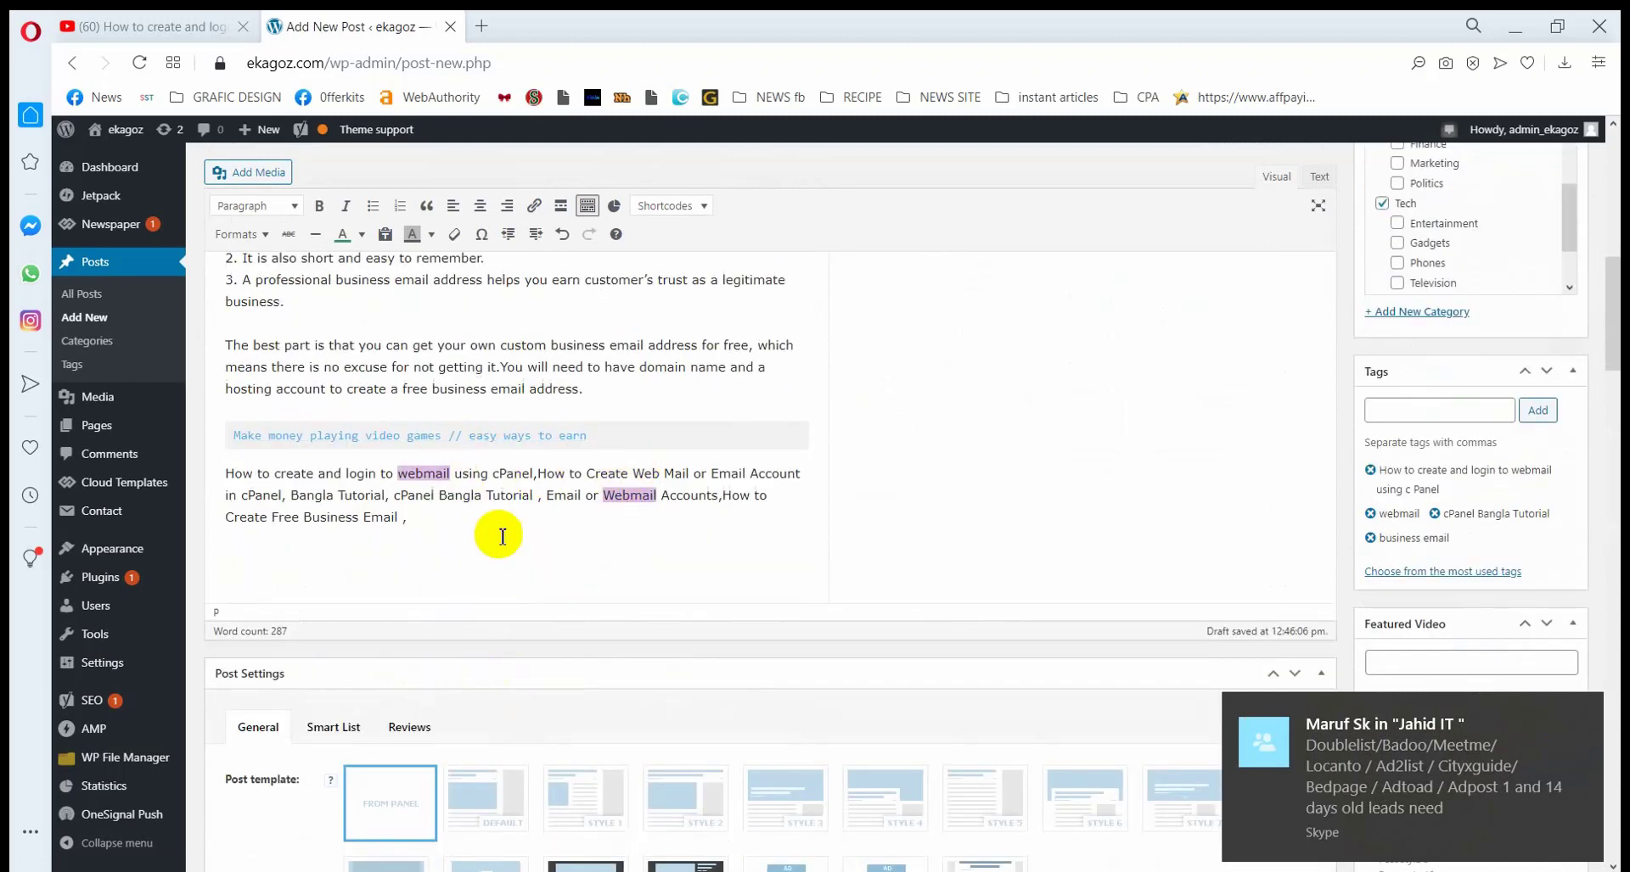
scroll(454, 546, up, 15)
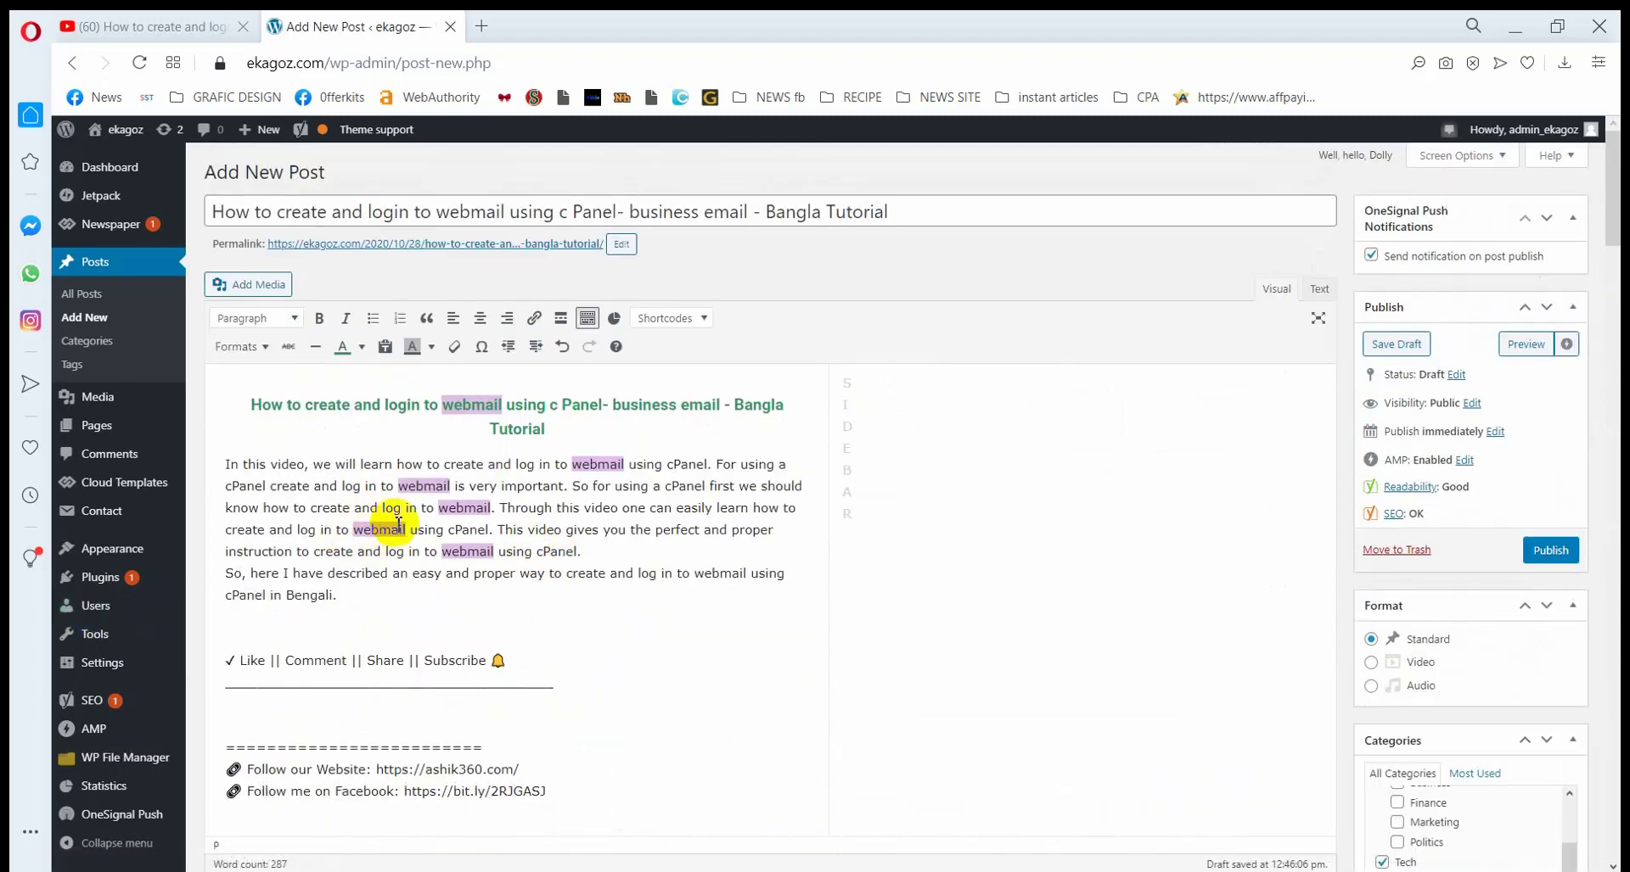
scroll(527, 646, down, 10)
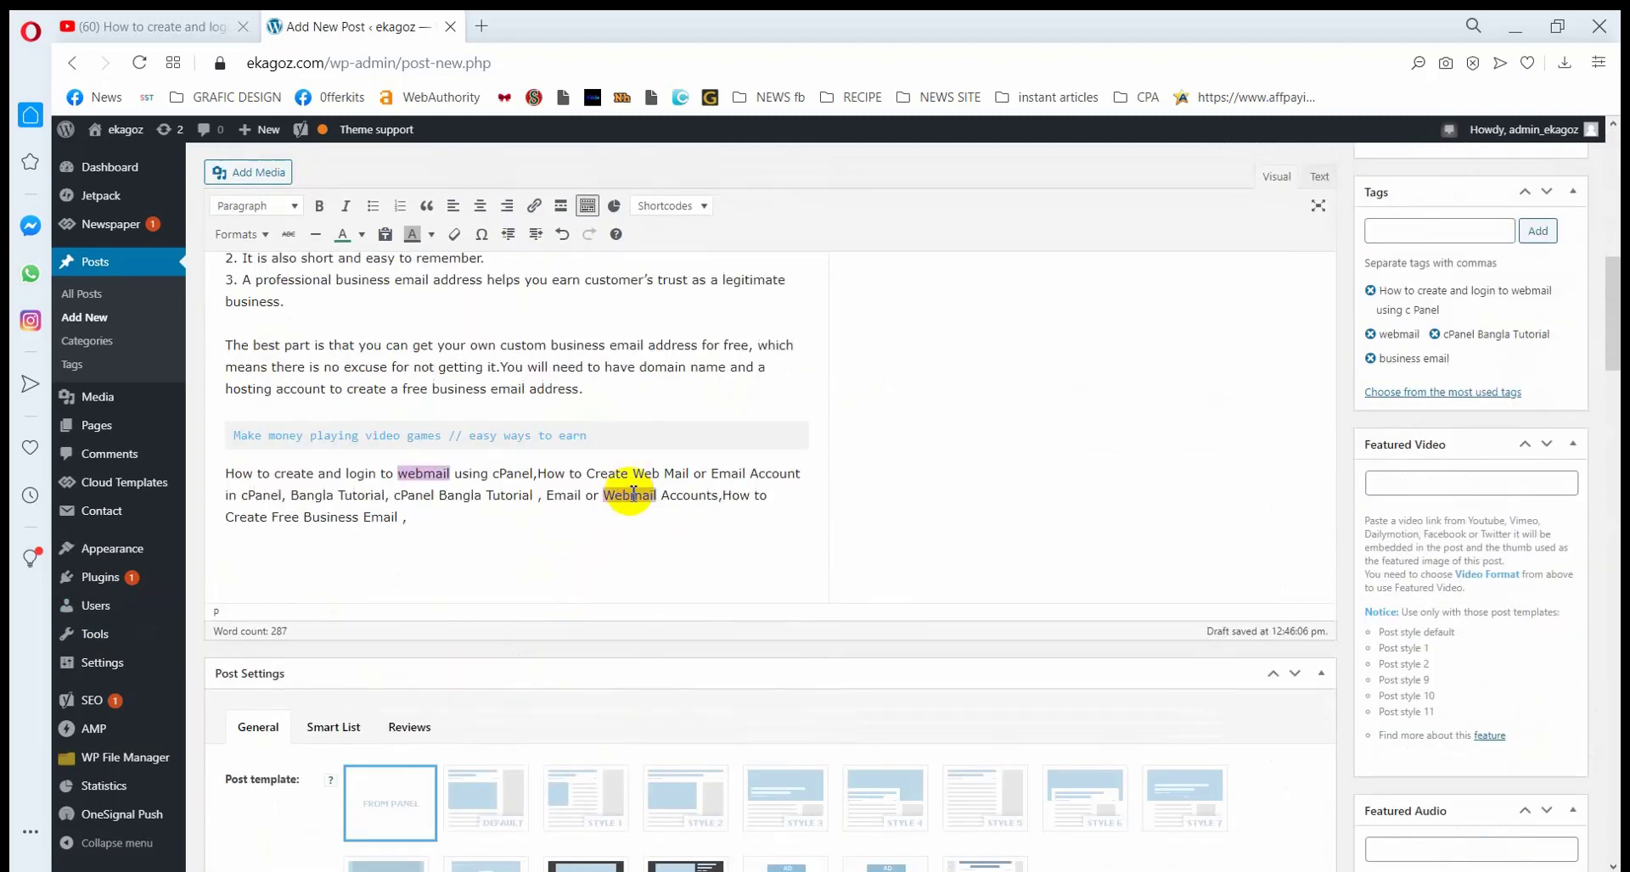
click(632, 492)
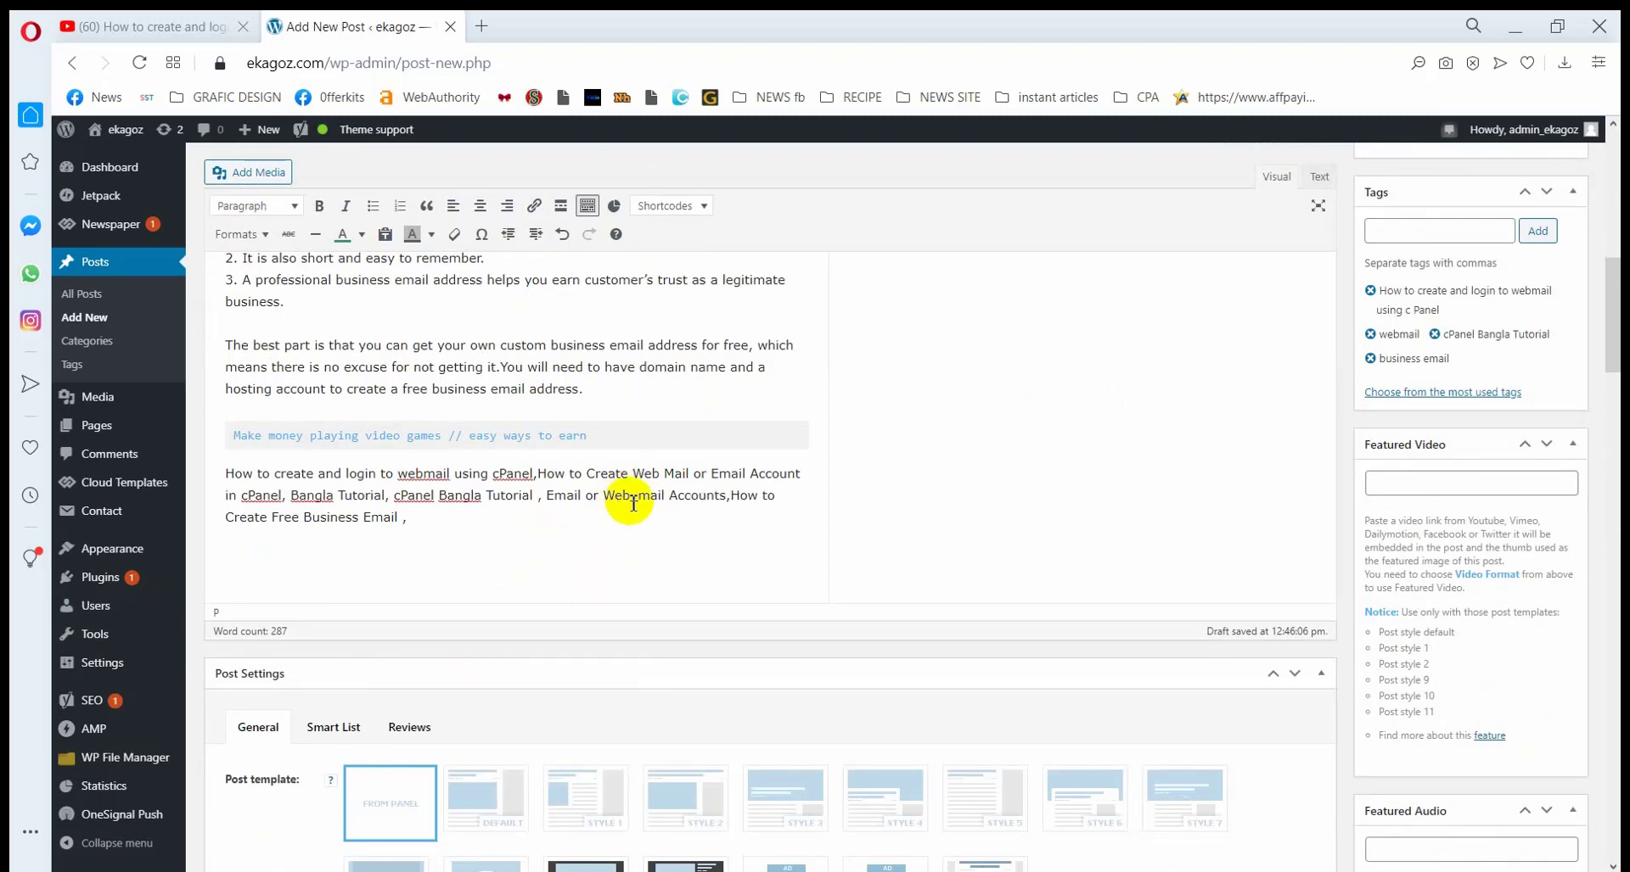
Recheck the Yoast SEO analysis, including the remaining improvements, the good results and the keyphrase density
mouse_move(317, 133)
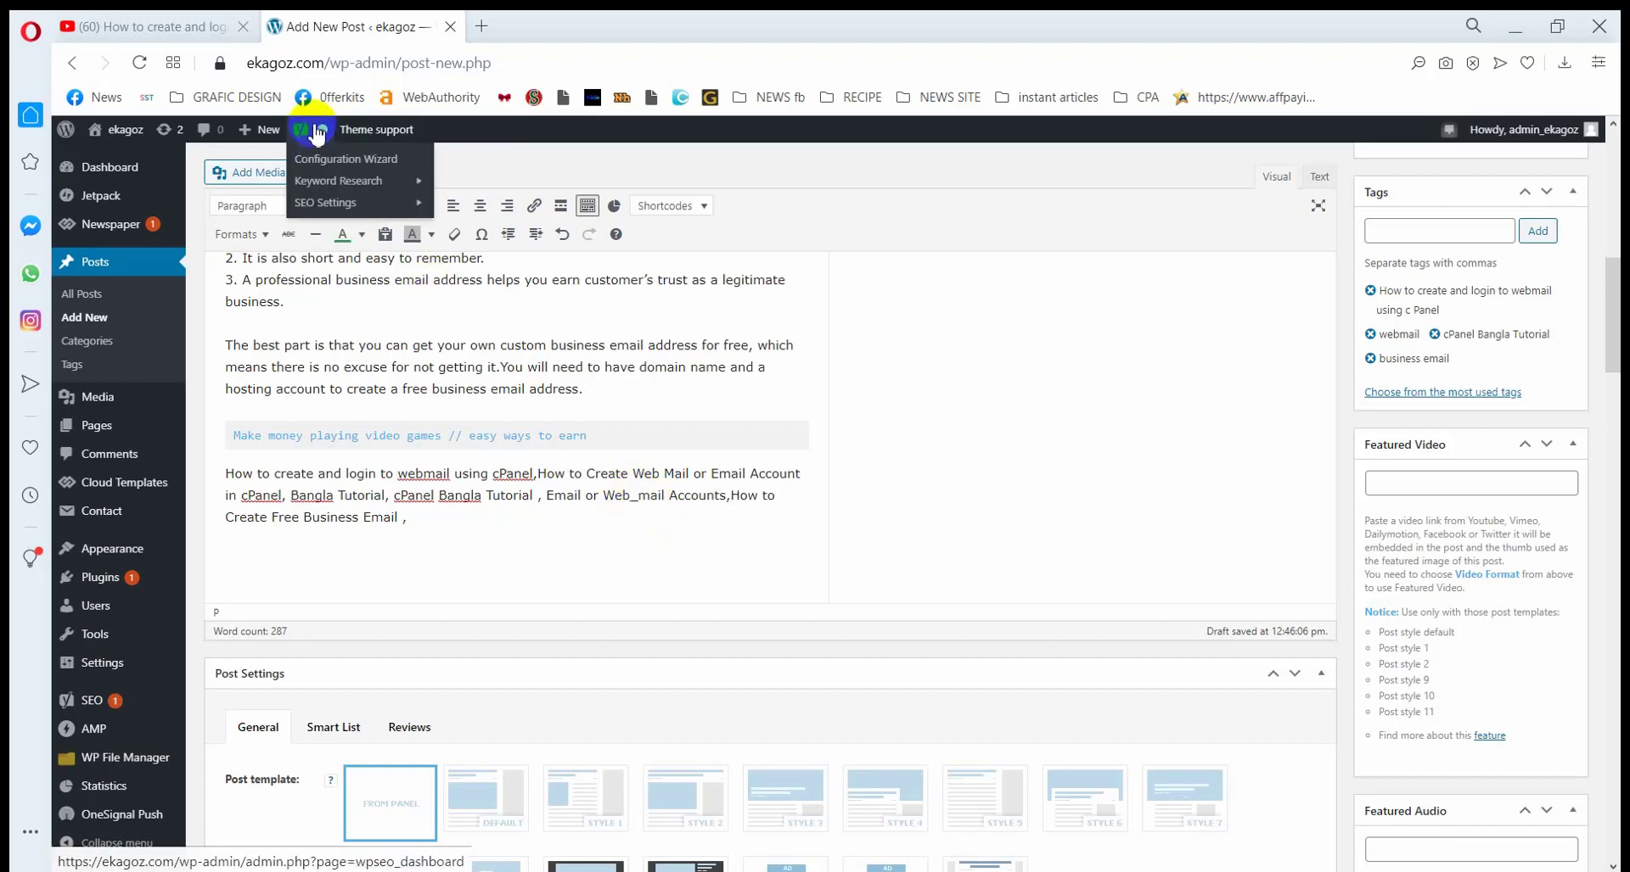
scroll(501, 645, down, 15)
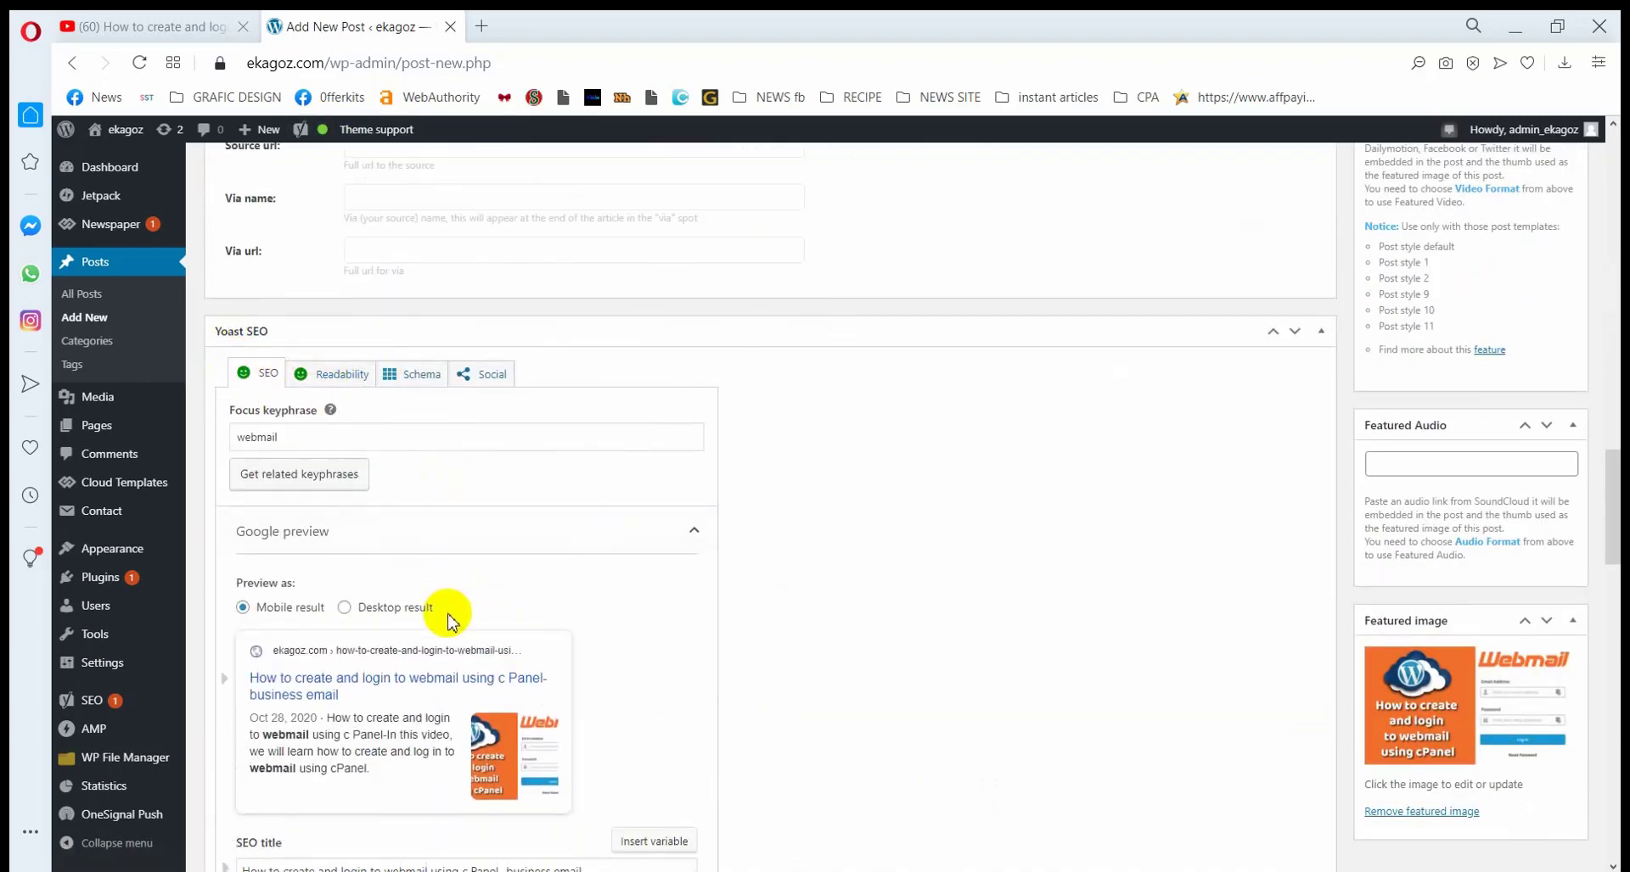
scroll(447, 617, down, 5)
scroll(229, 645, down, 4)
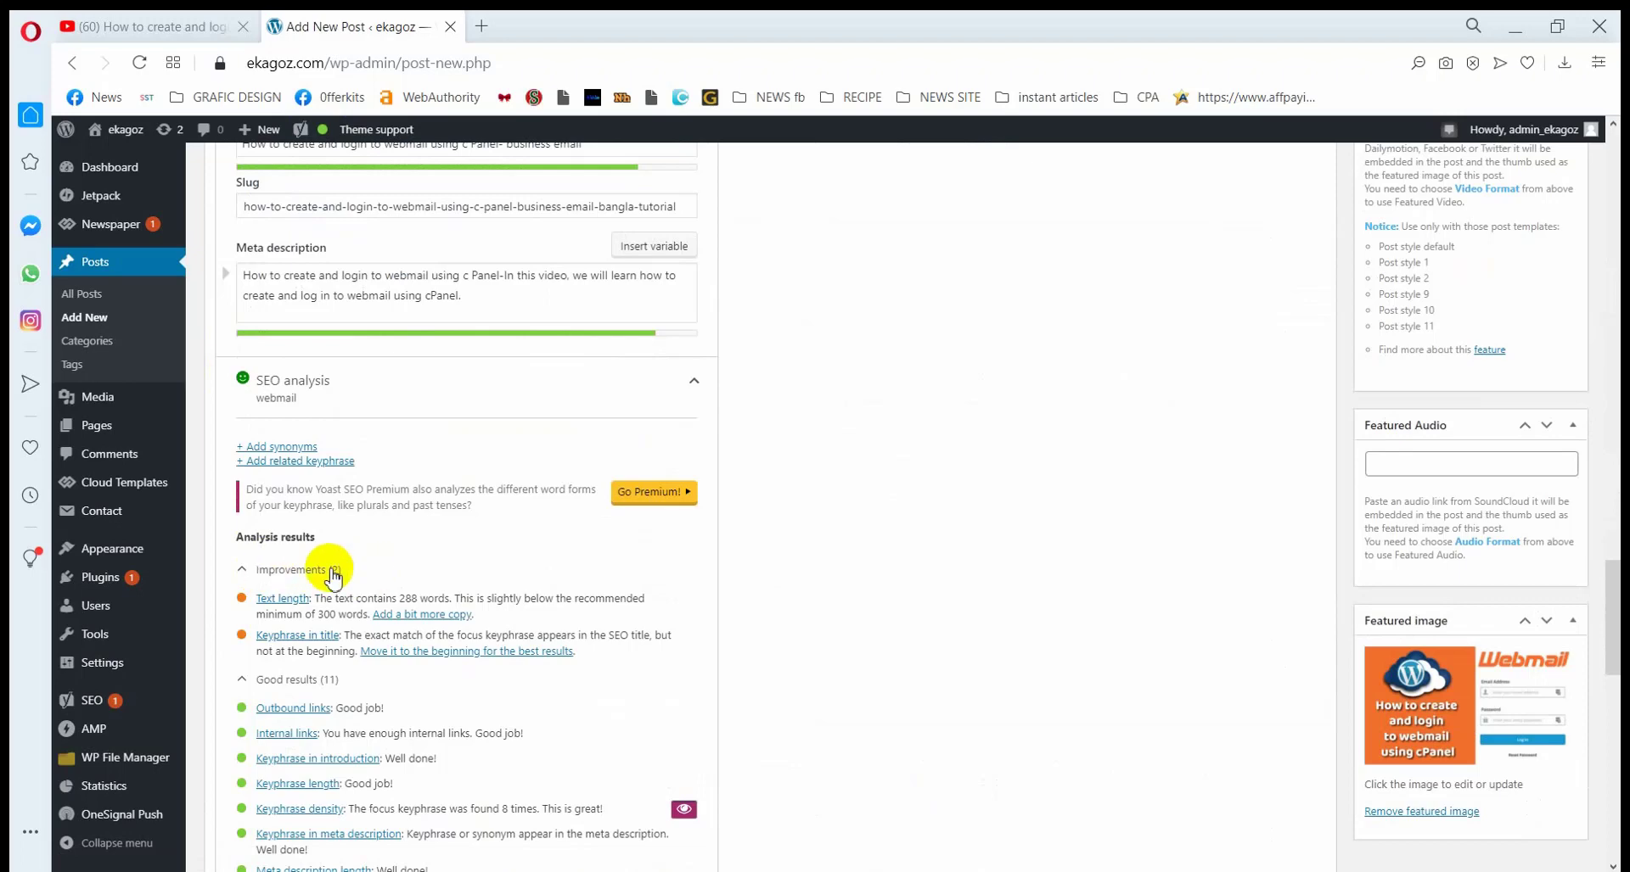
scroll(348, 569, up, 9)
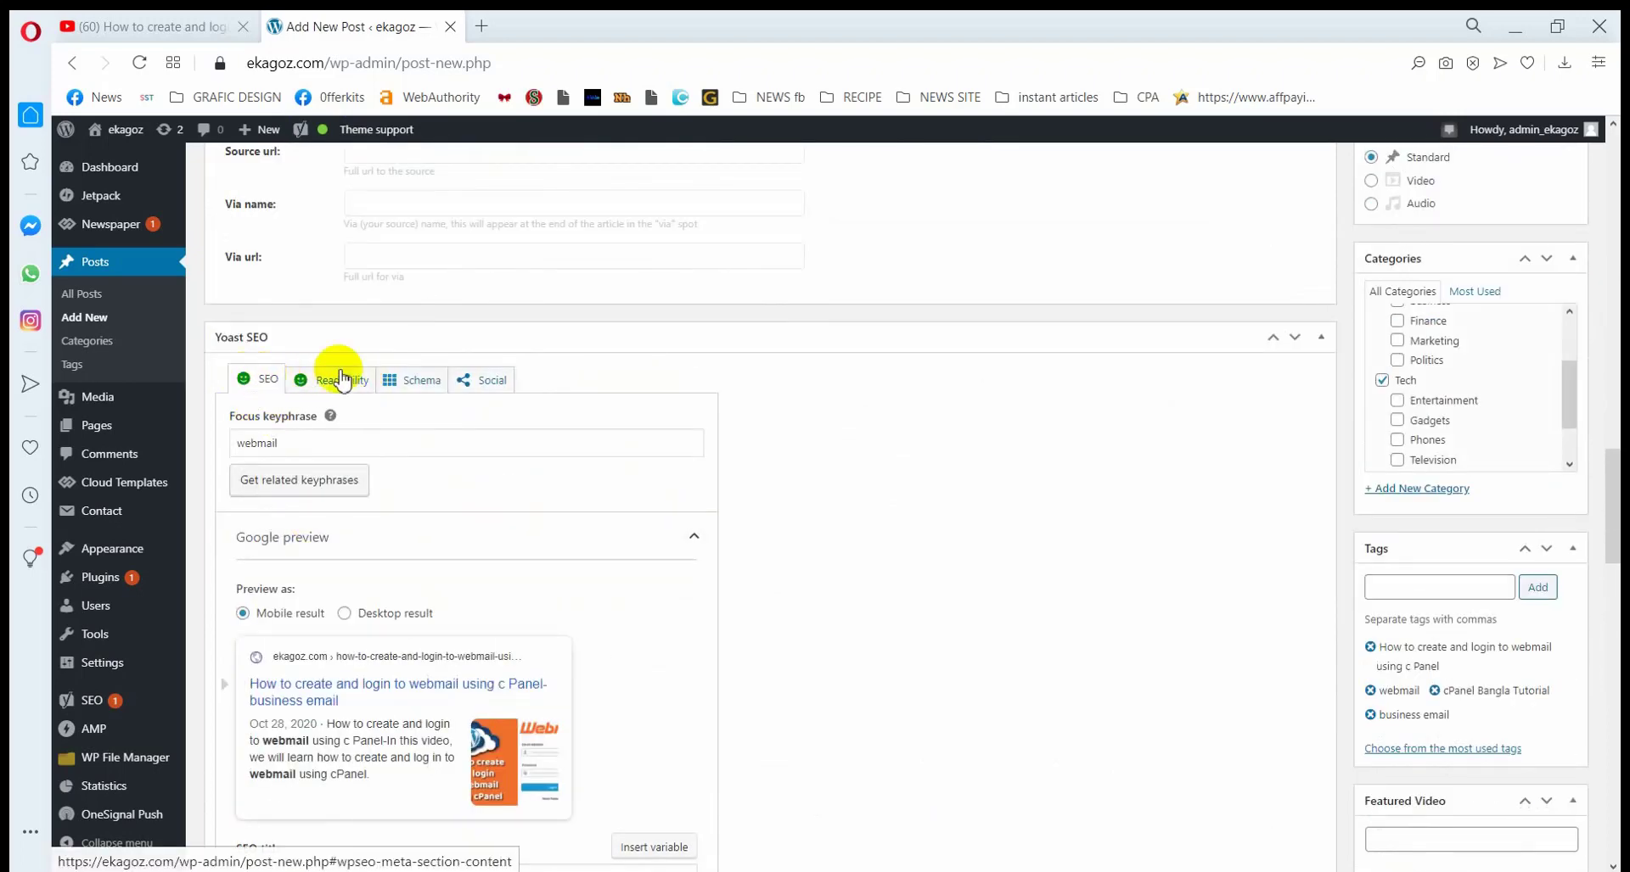
Review the whole draft, covering its text, linked lines, categories, tags, featured image and Yoast SEO box
scroll(413, 451, up, 15)
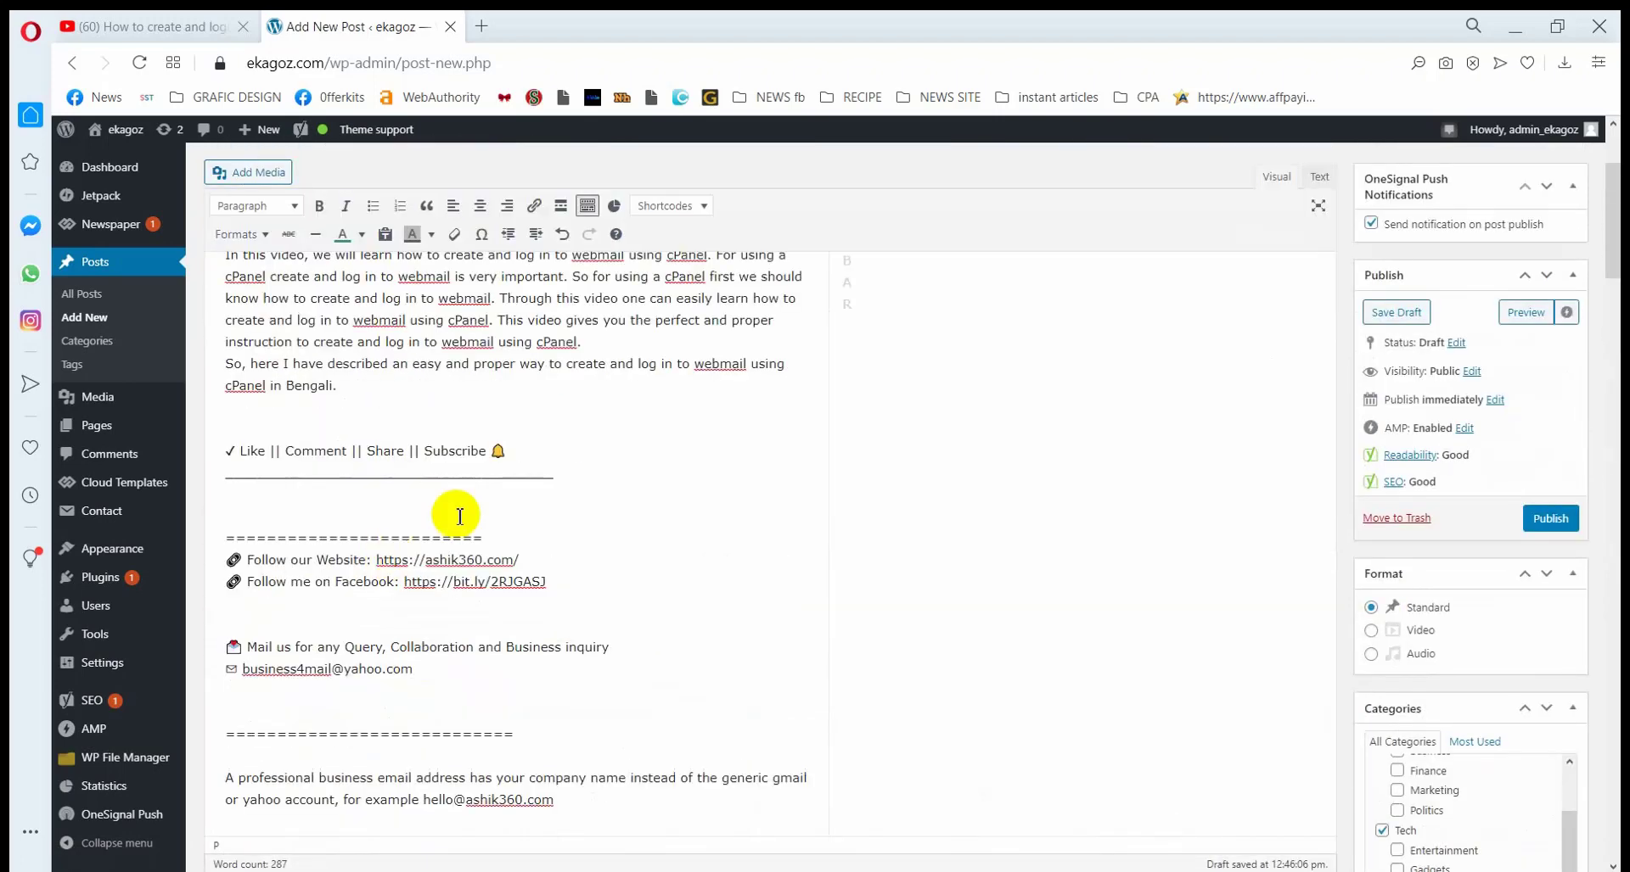
scroll(585, 619, up, 3)
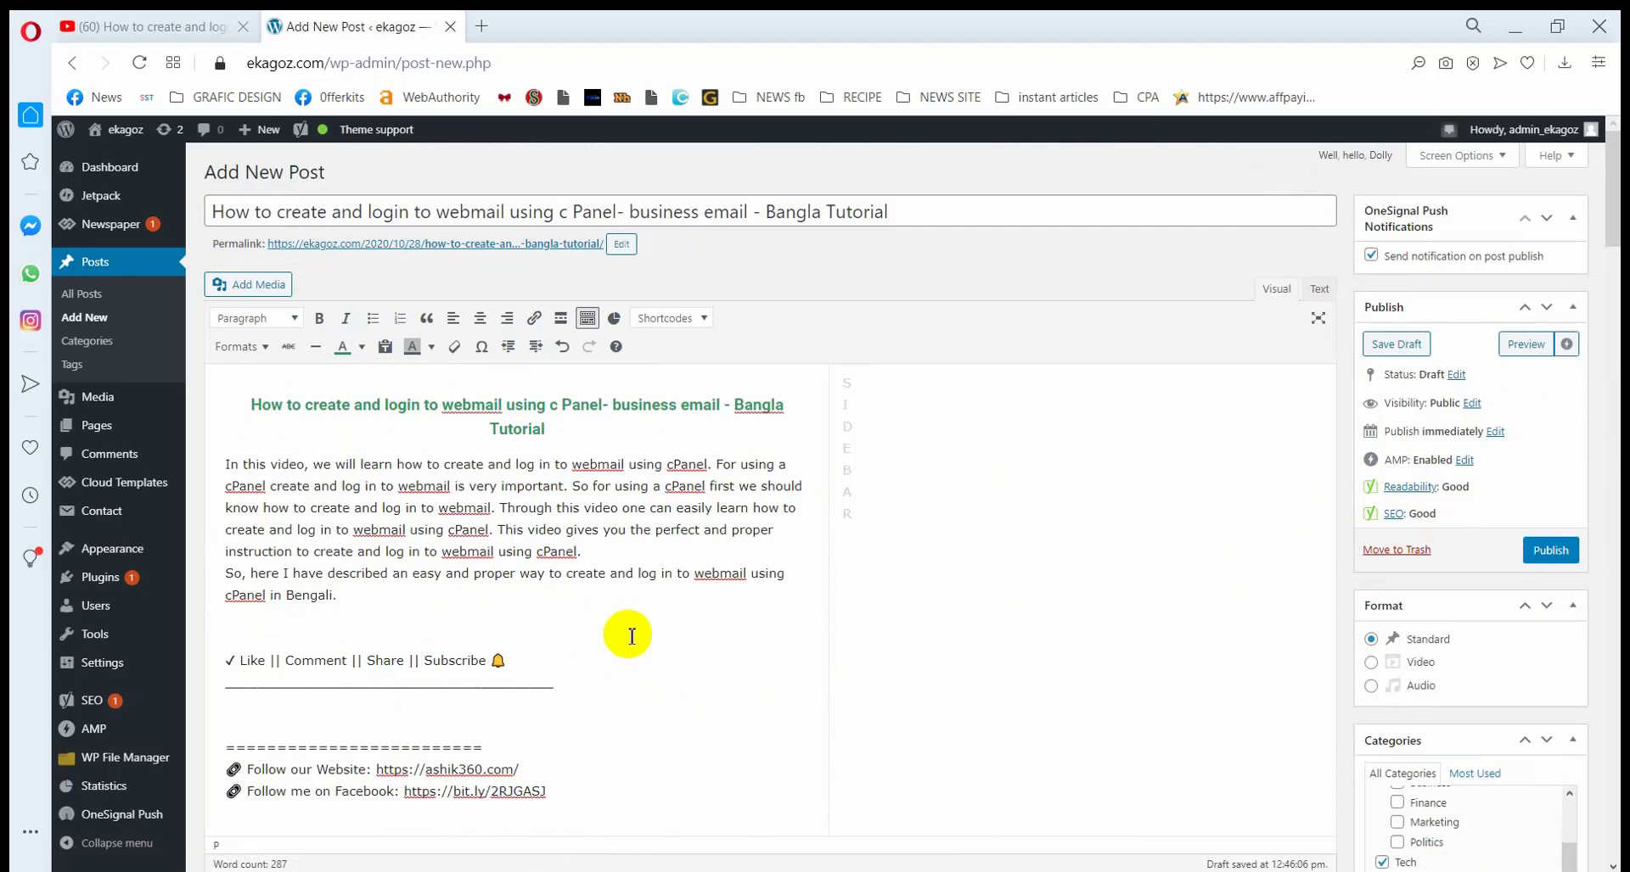
scroll(630, 637, down, 10)
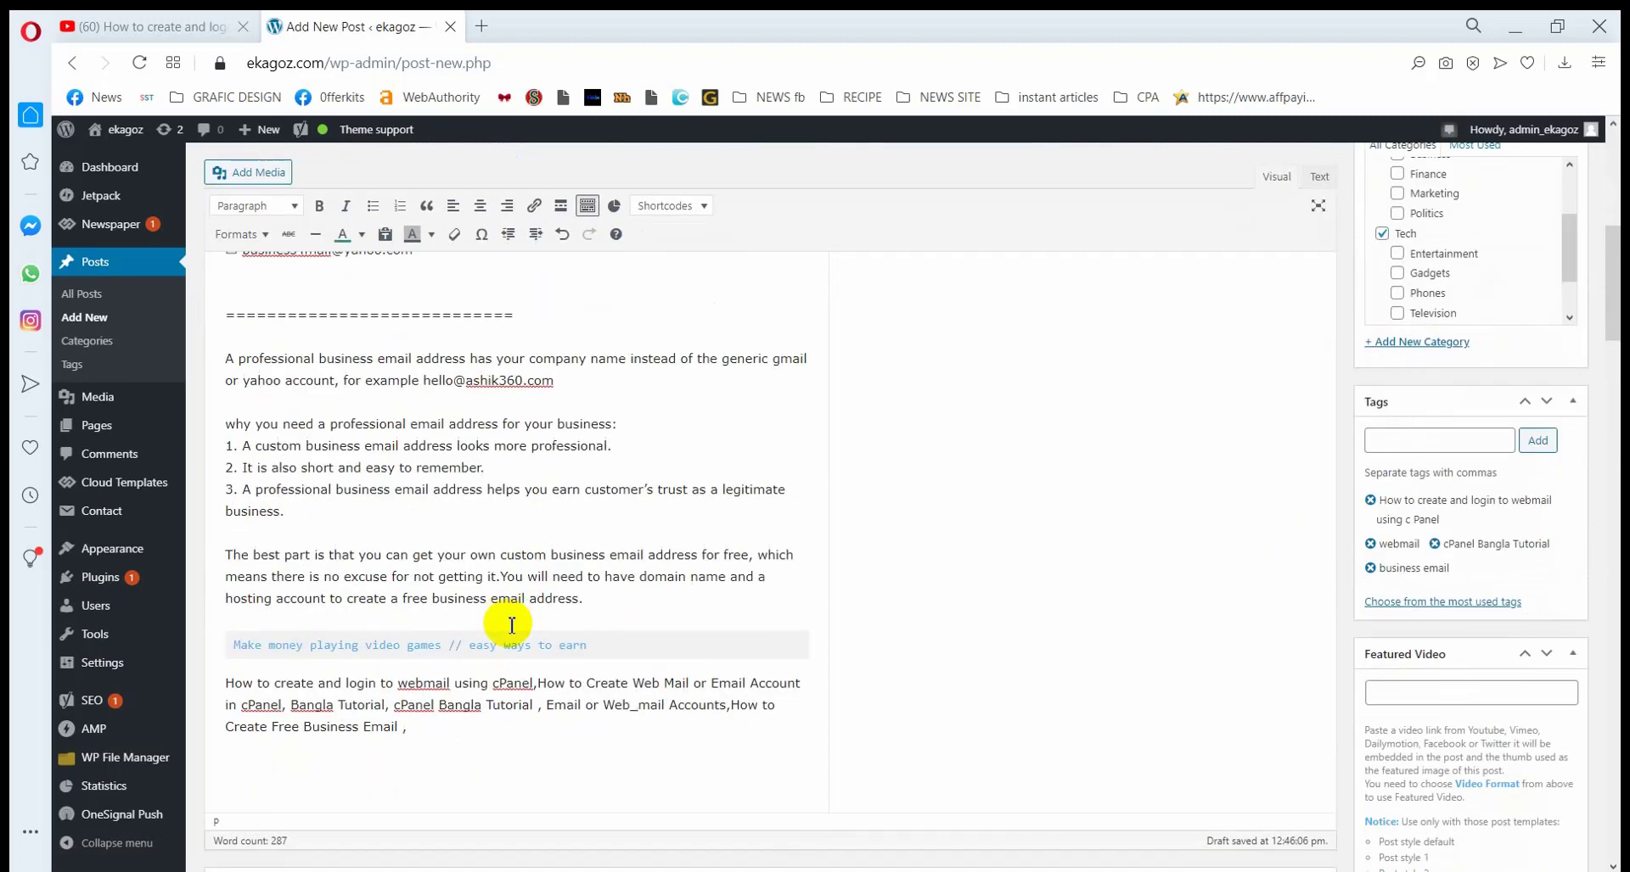
scroll(509, 626, down, 4)
scroll(364, 619, up, 5)
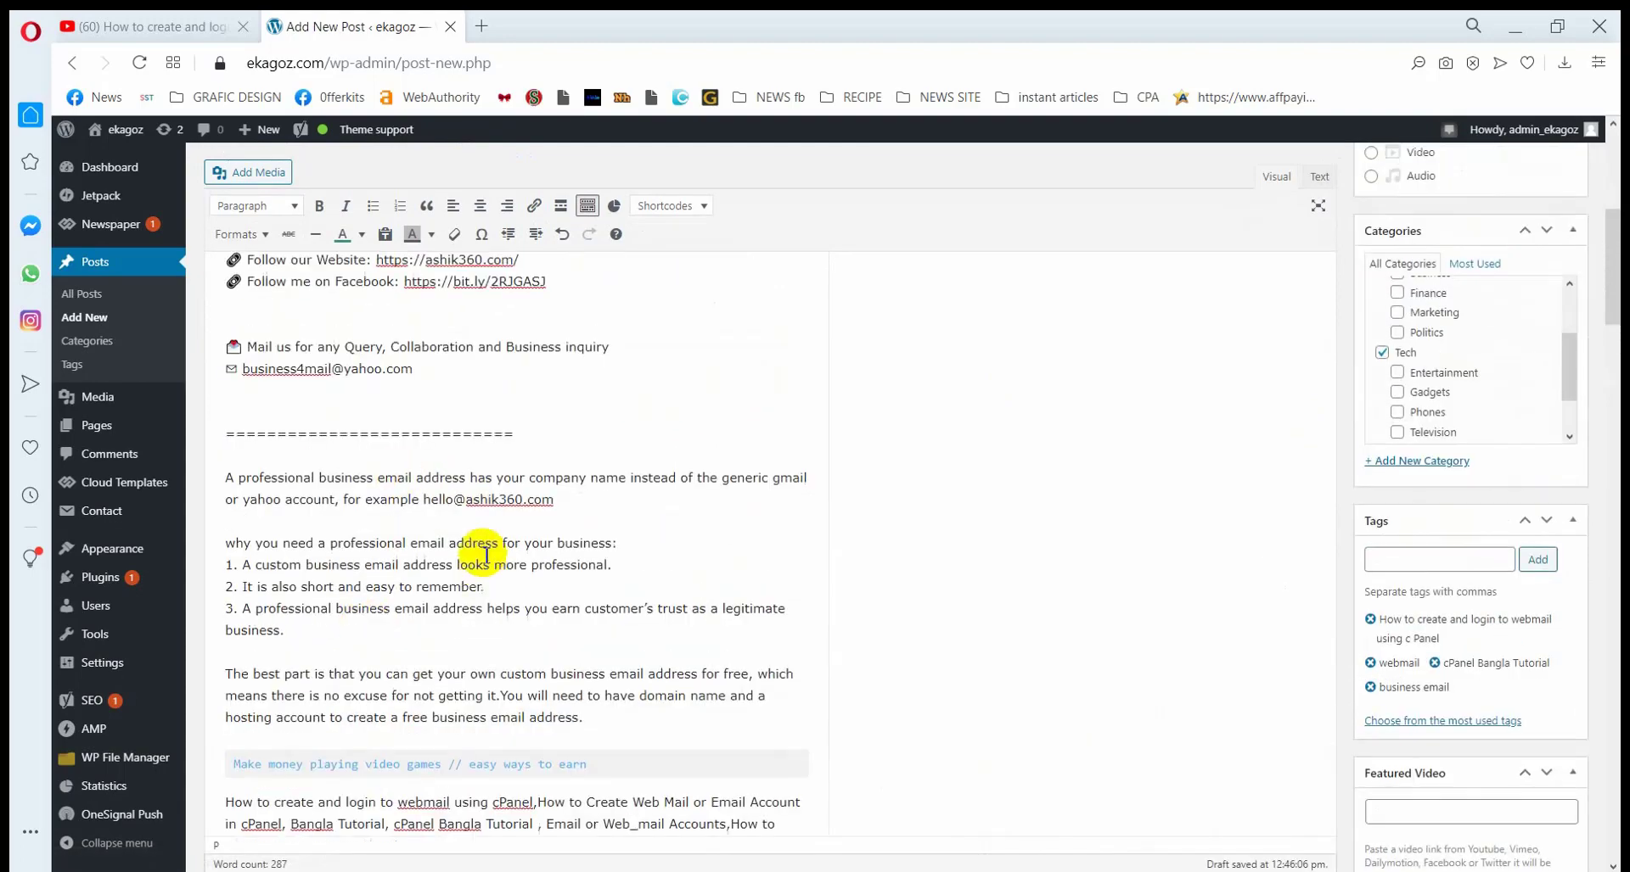
scroll(486, 556, up, 6)
scroll(1210, 655, down, 5)
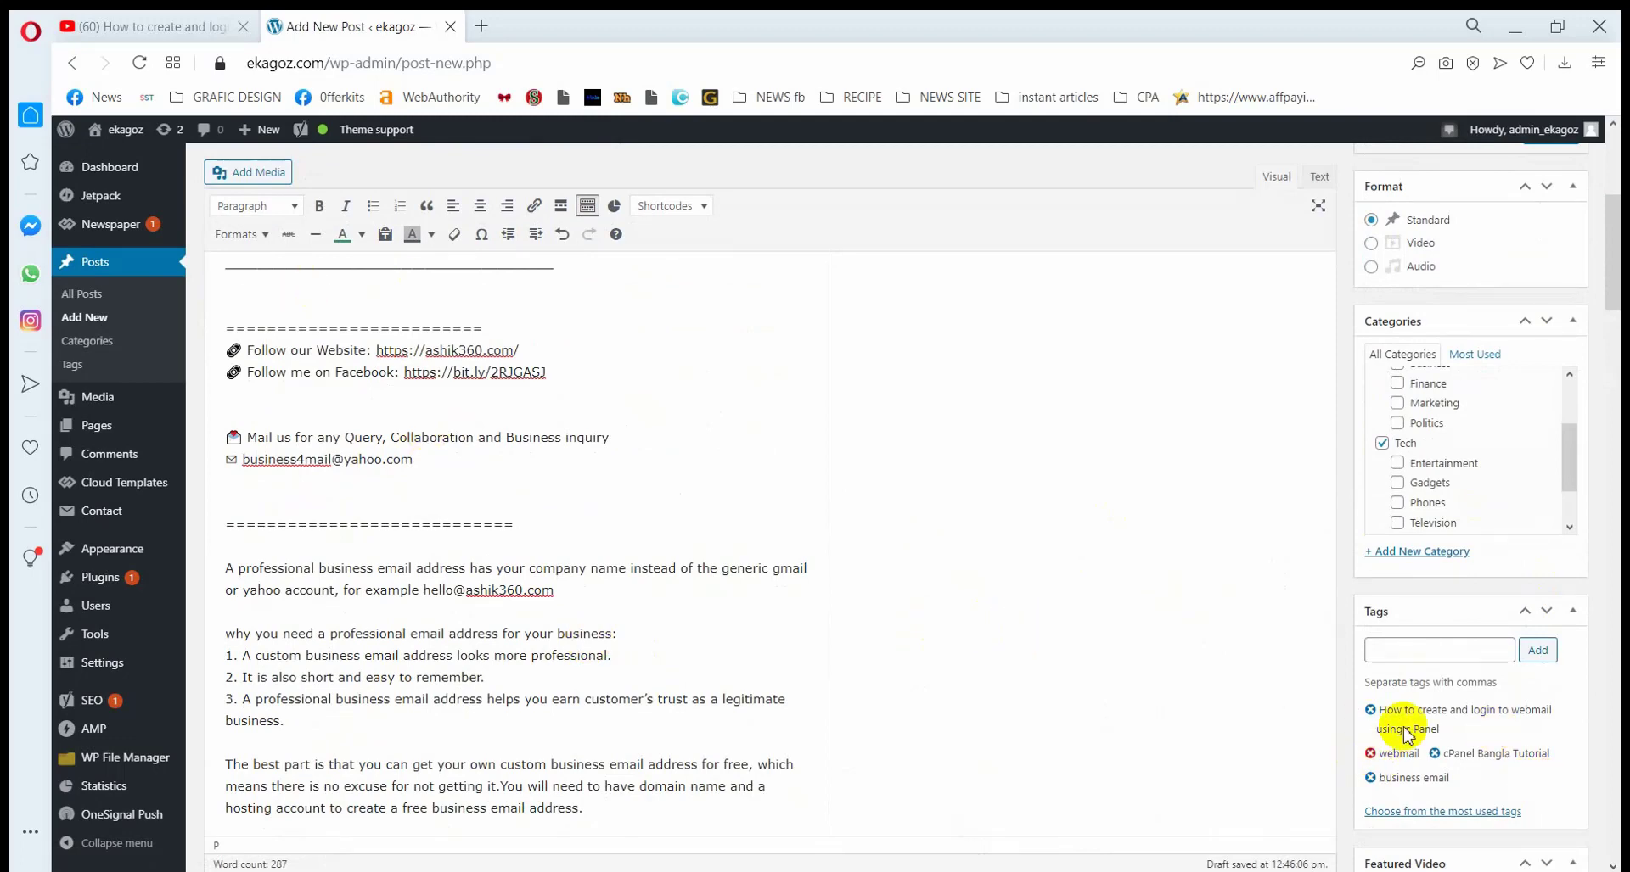
scroll(1393, 429, down, 2)
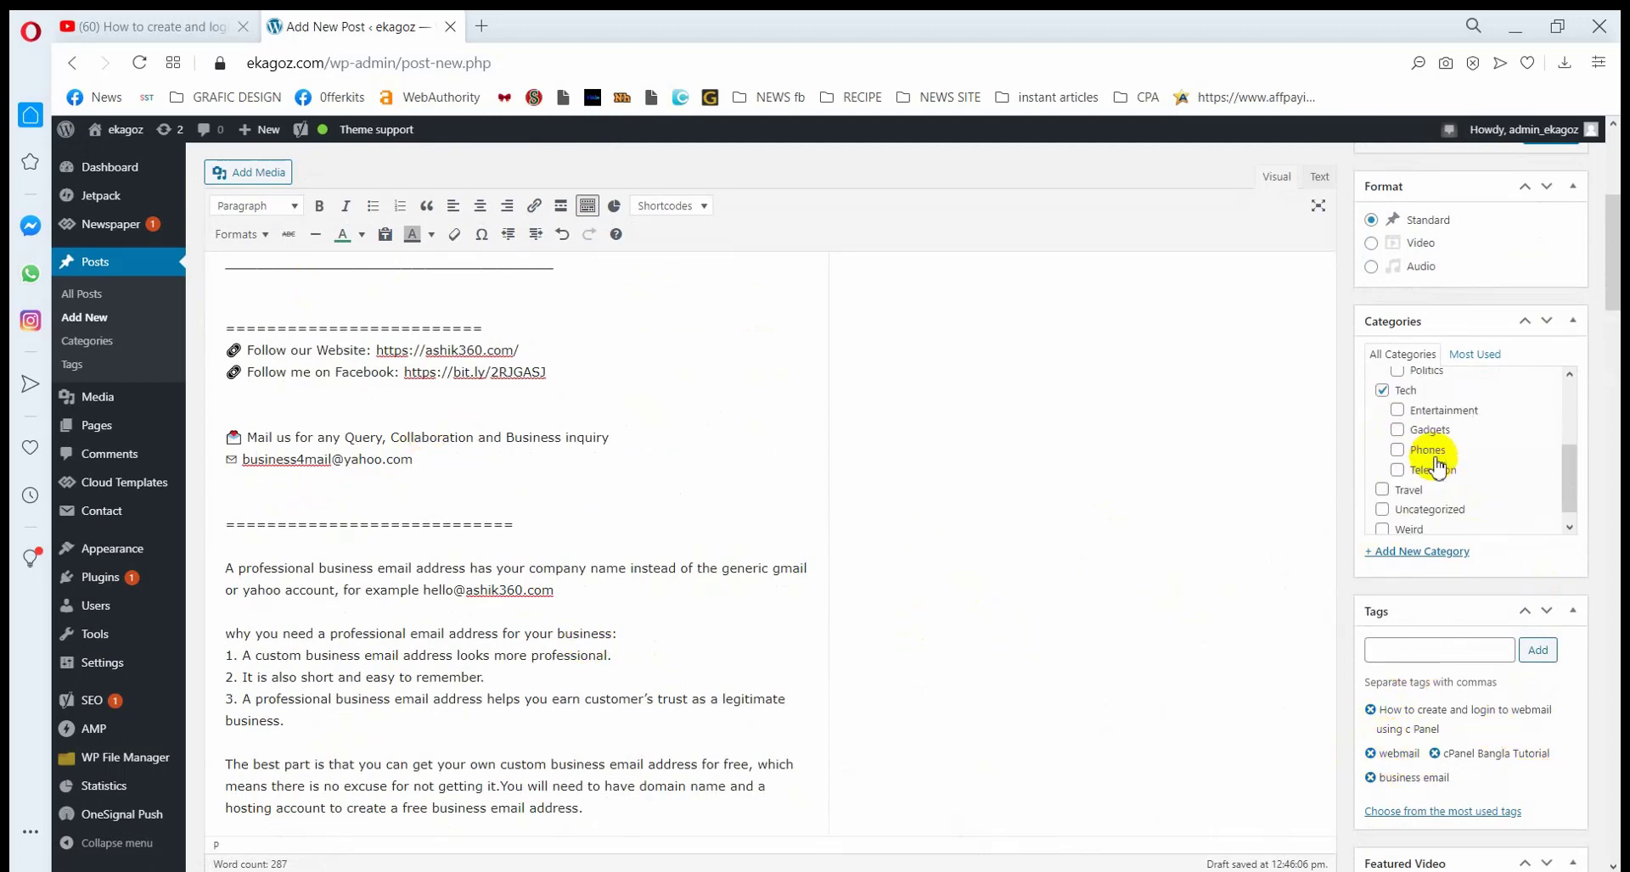
scroll(1334, 677, down, 5)
scroll(1385, 798, down, 4)
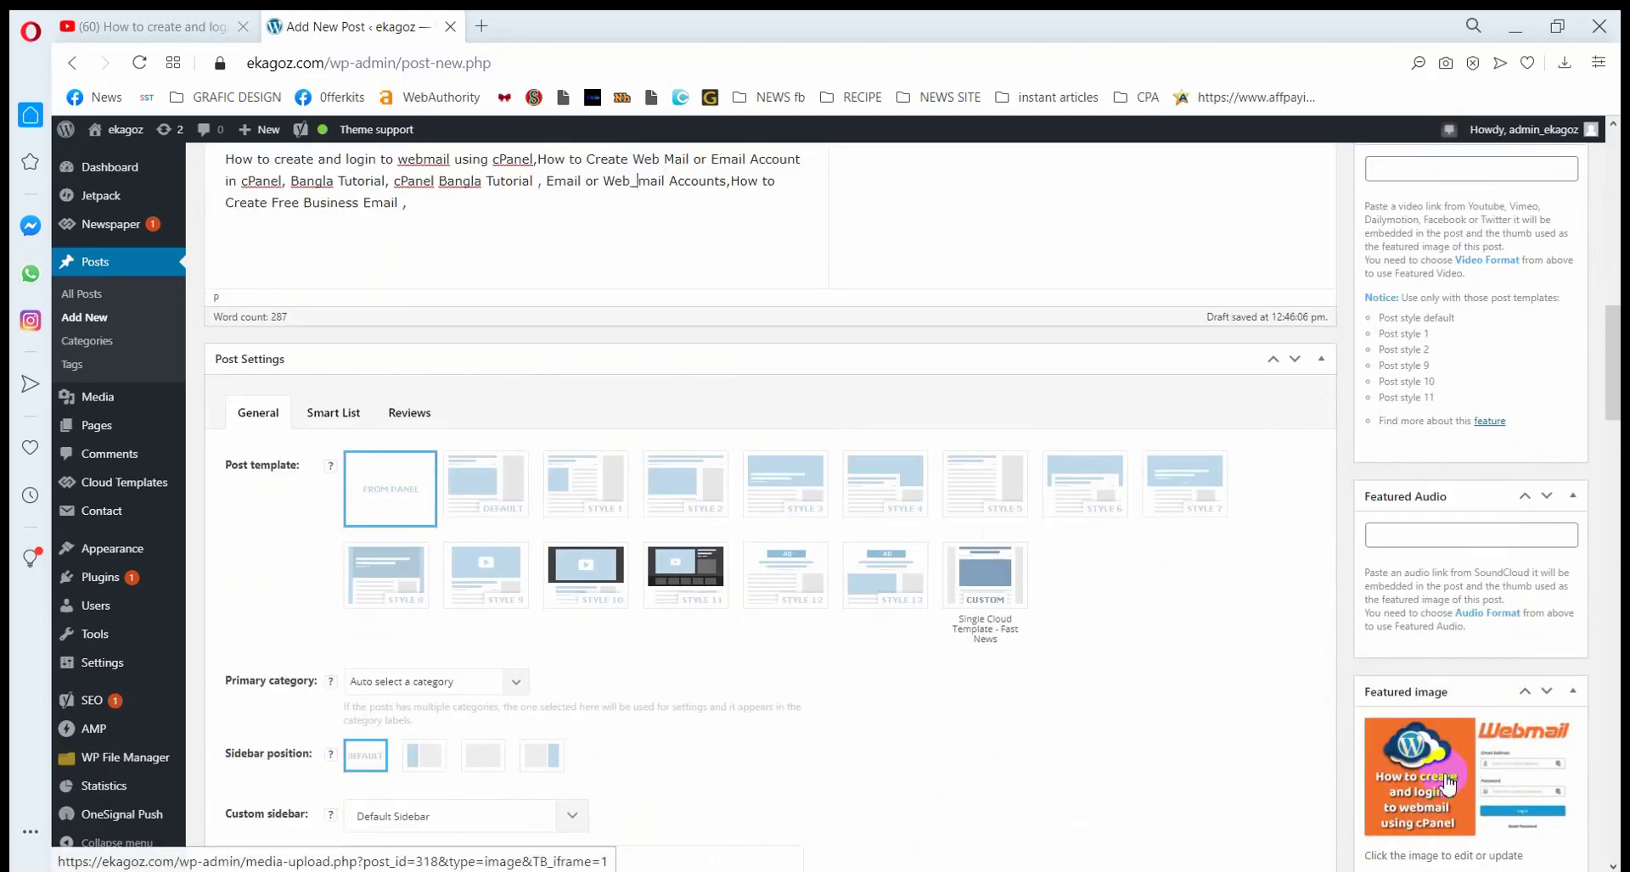
scroll(727, 790, up, 6)
scroll(557, 738, down, 6)
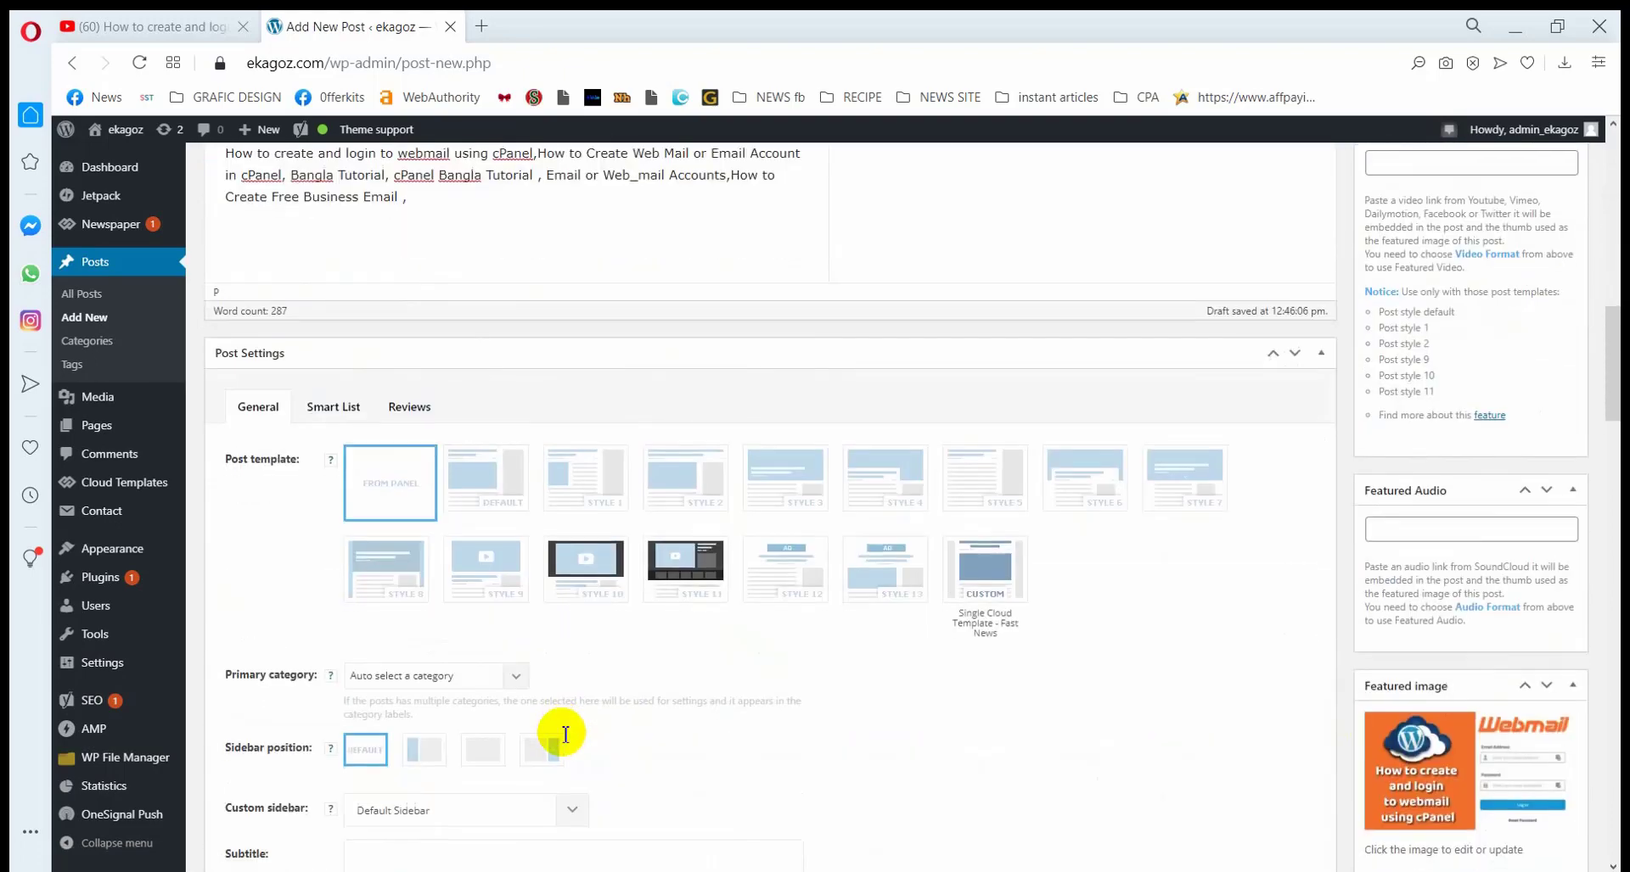
scroll(543, 761, up, 1)
scroll(475, 645, up, 10)
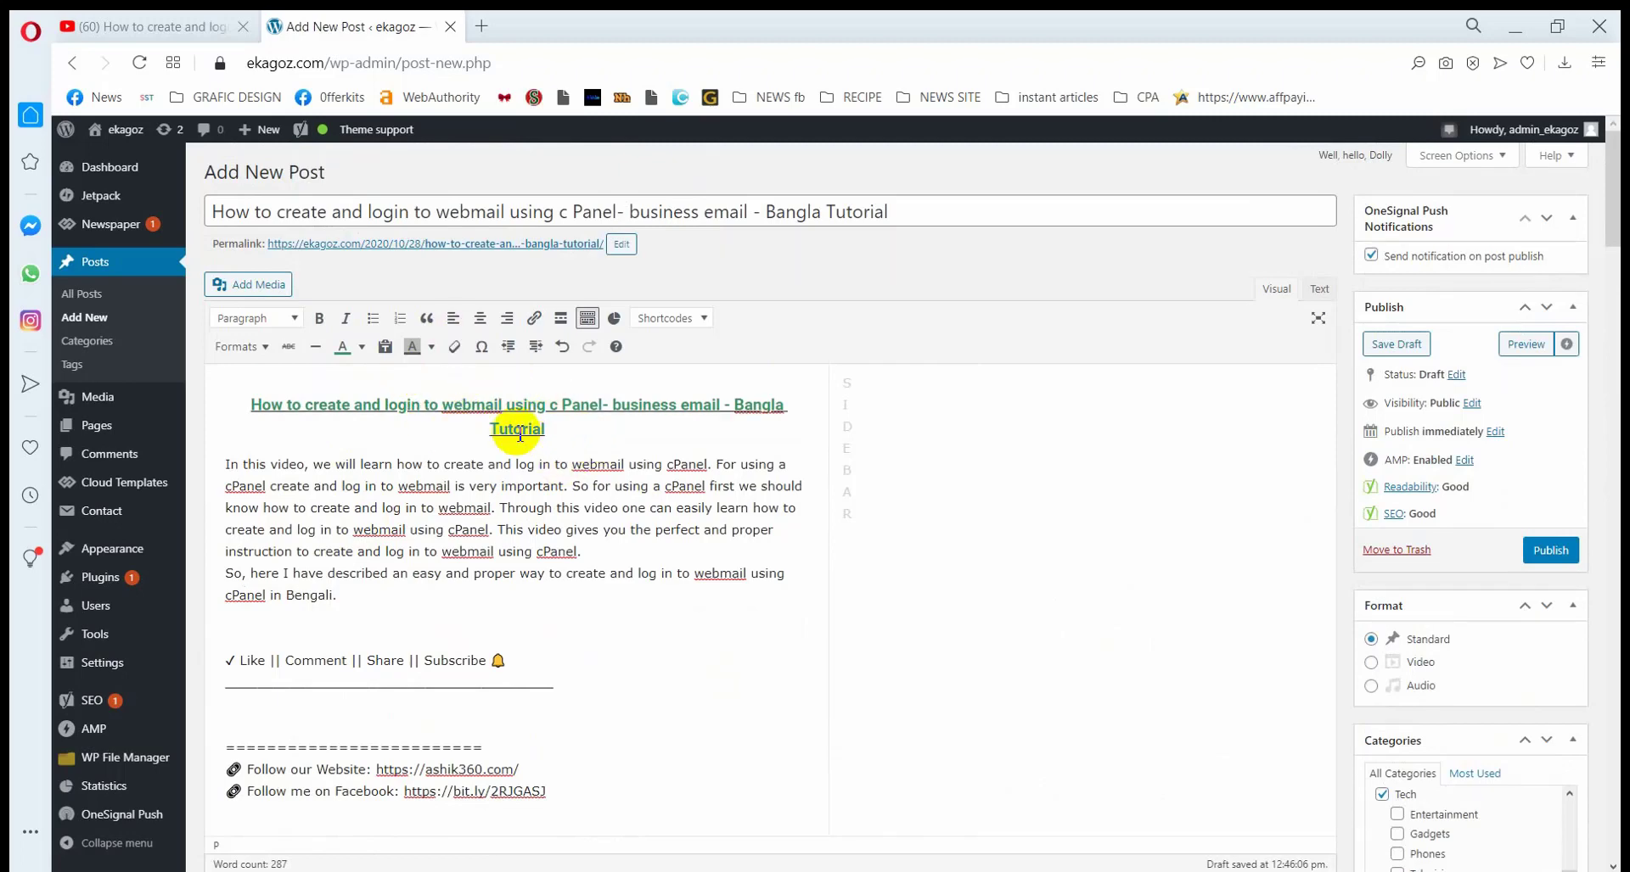
scroll(519, 563, down, 8)
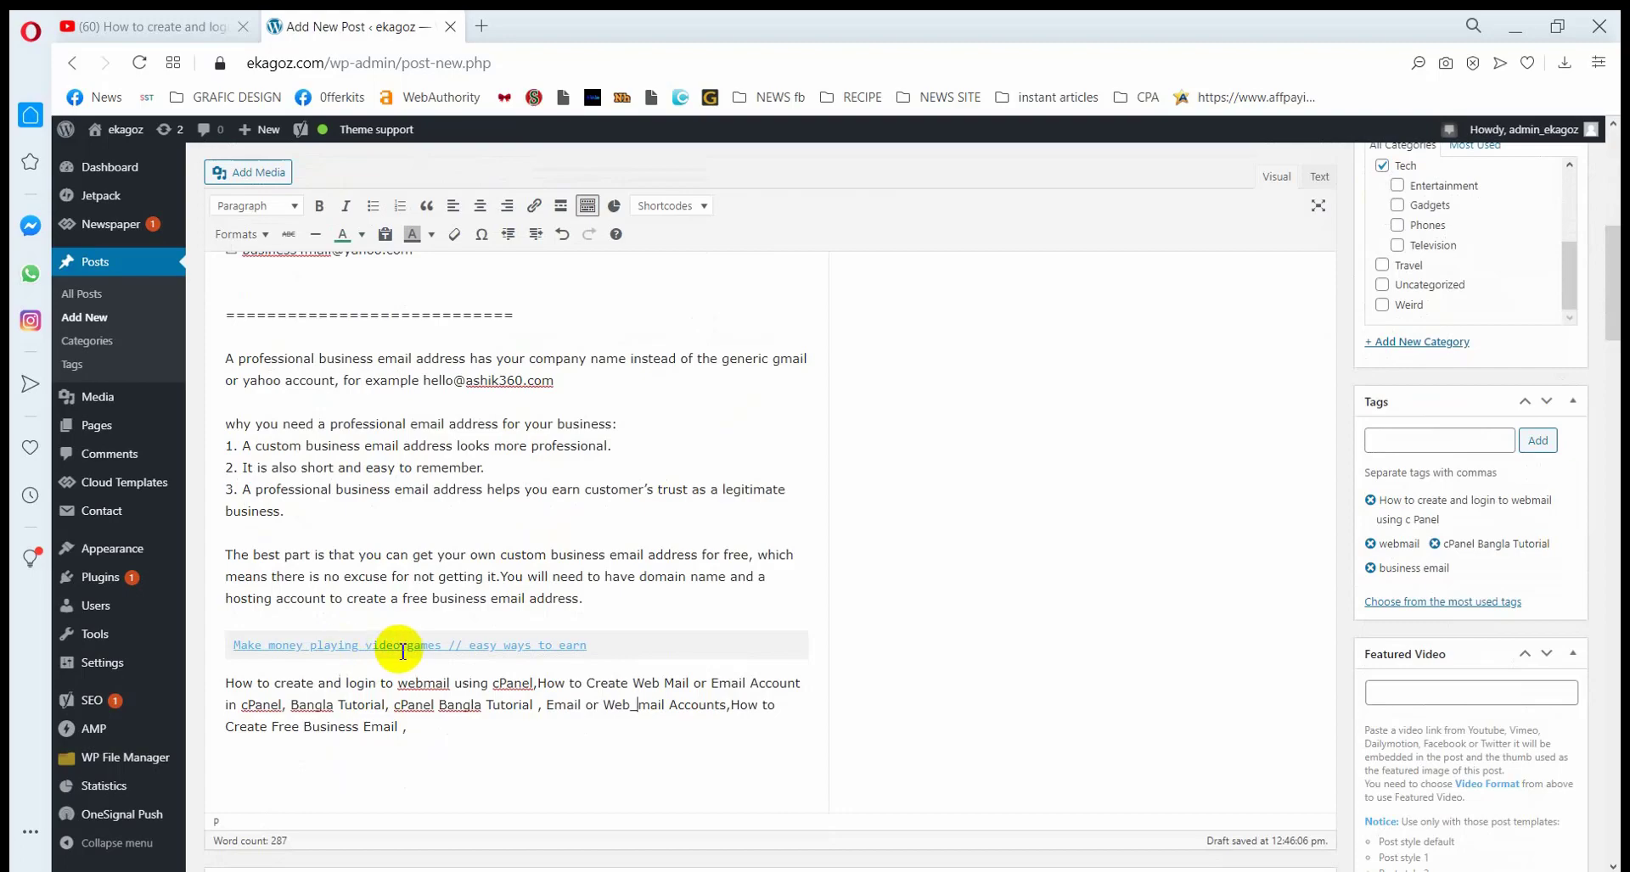
scroll(403, 651, down, 10)
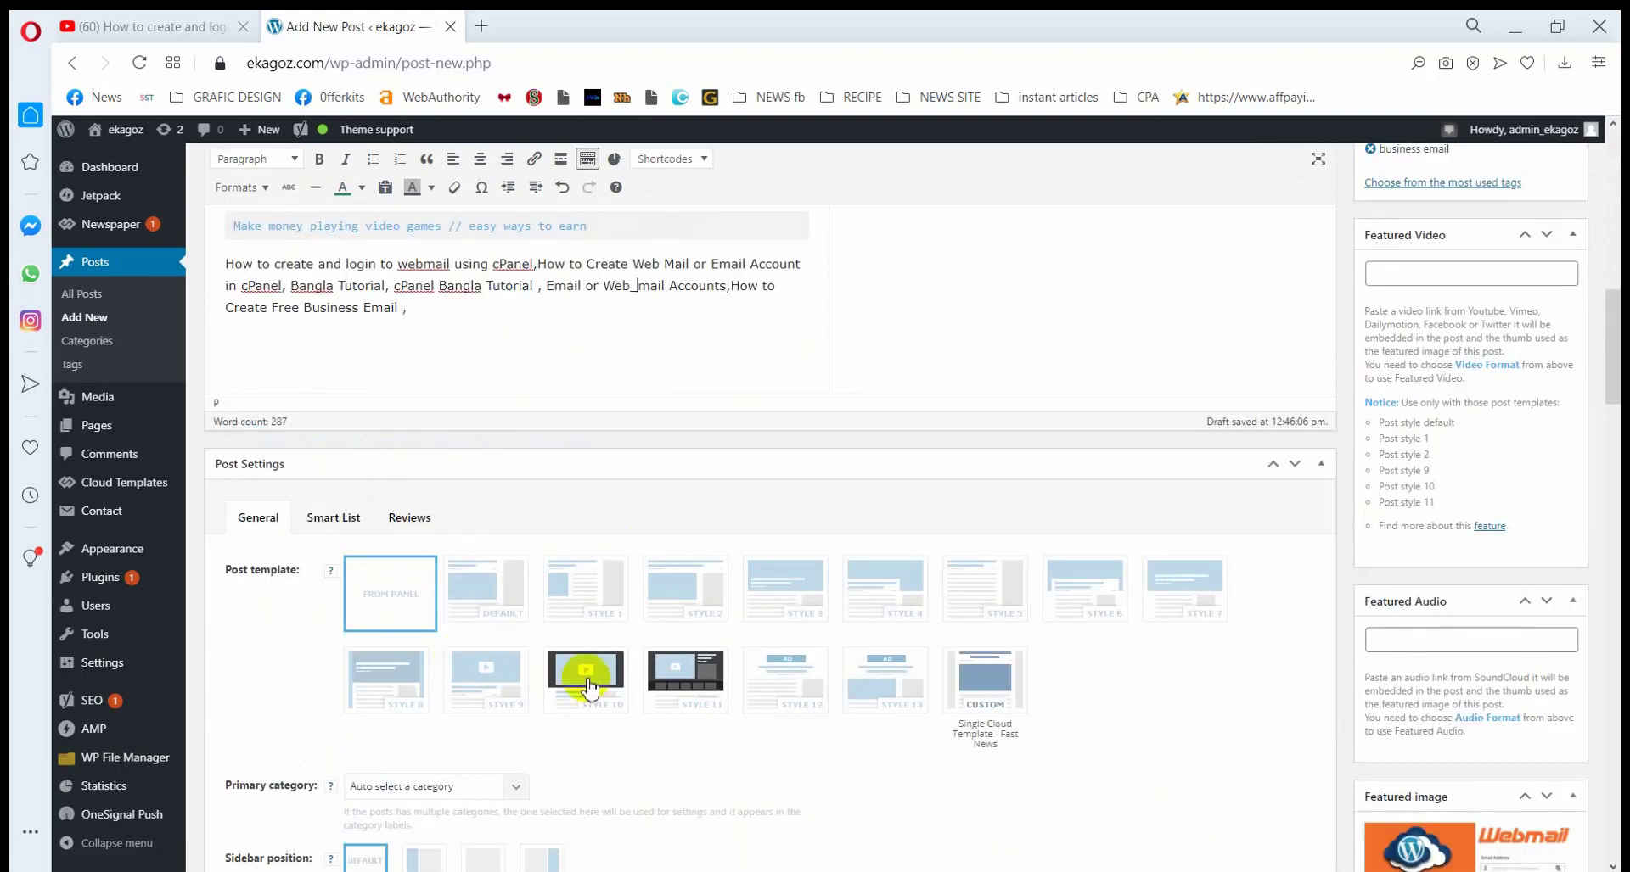
scroll(491, 562, down, 3)
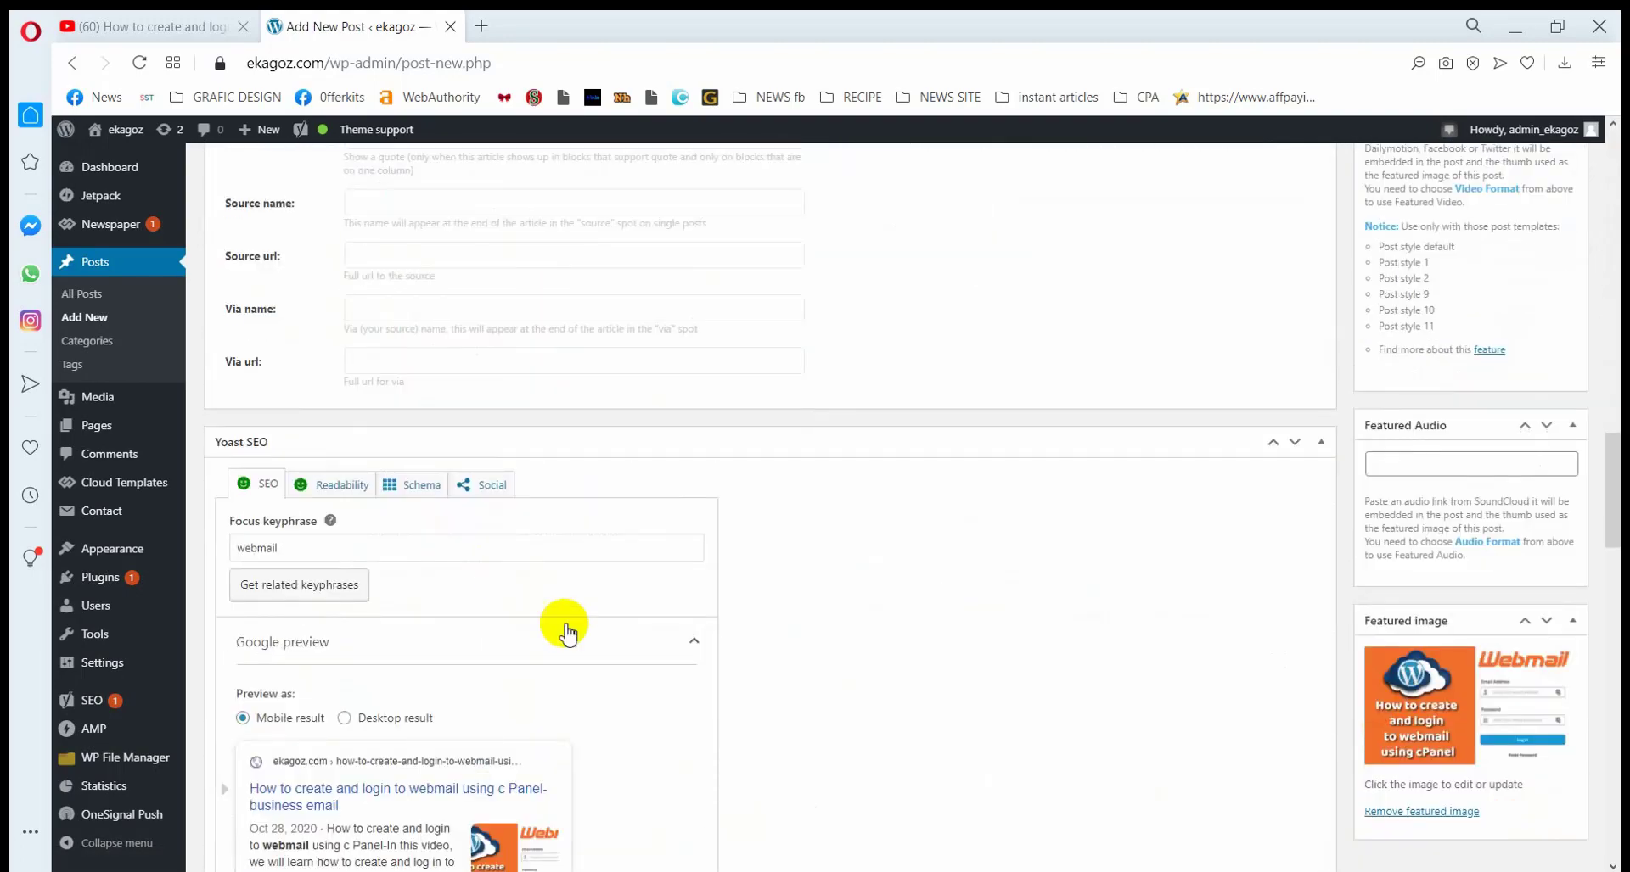
Publish the "How to create and login to webmail using c Panel" post
scroll(595, 645, up, 15)
scroll(606, 659, up, 5)
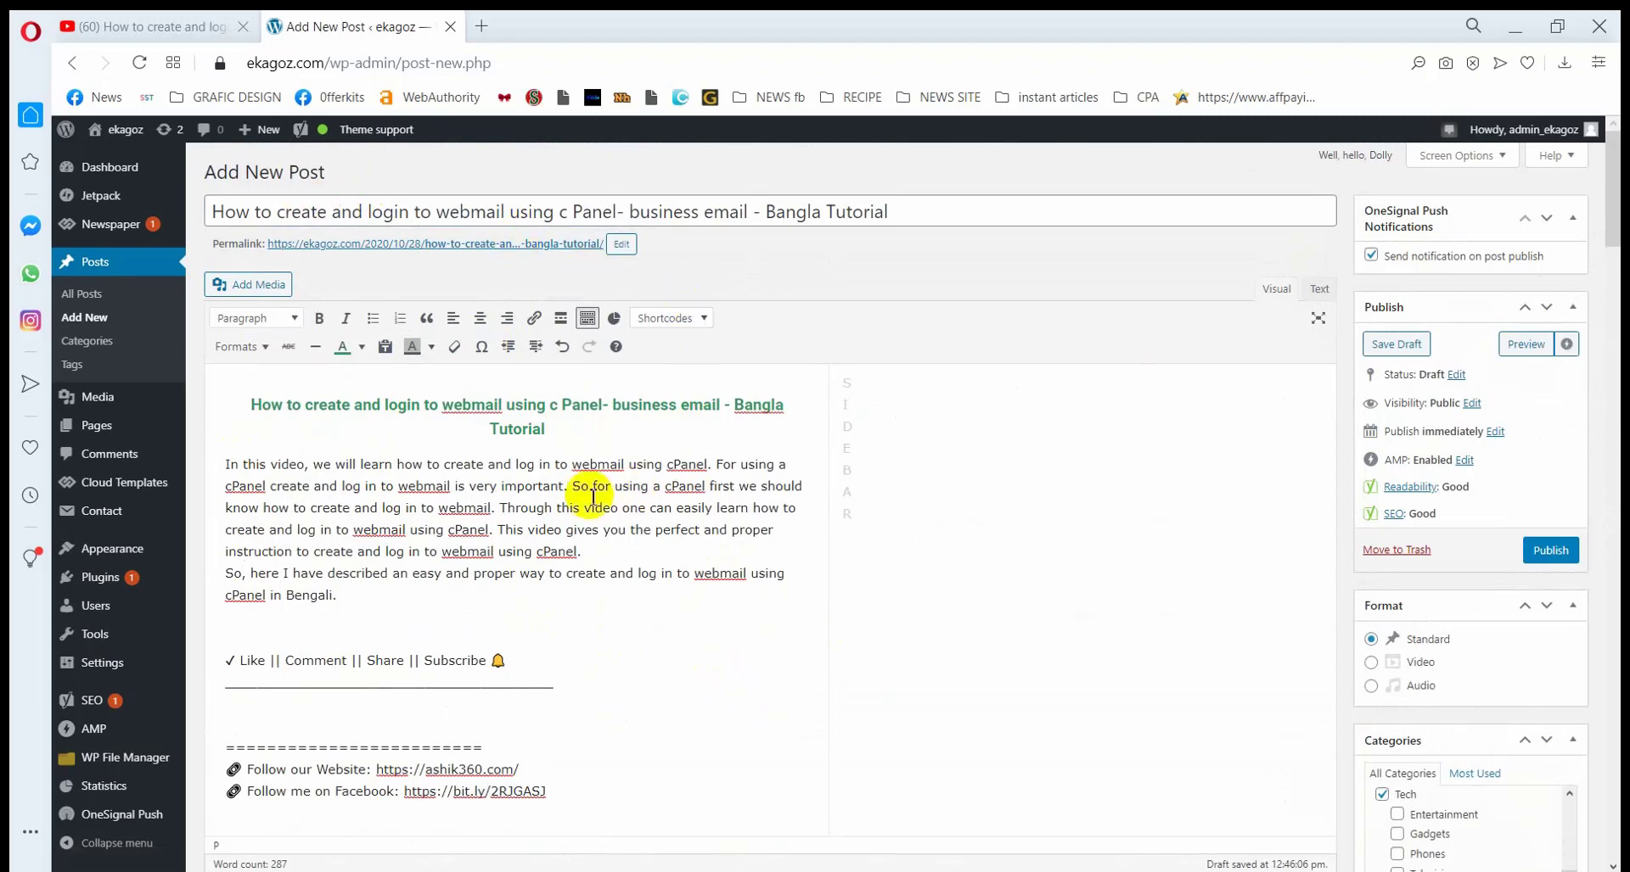
click(1547, 554)
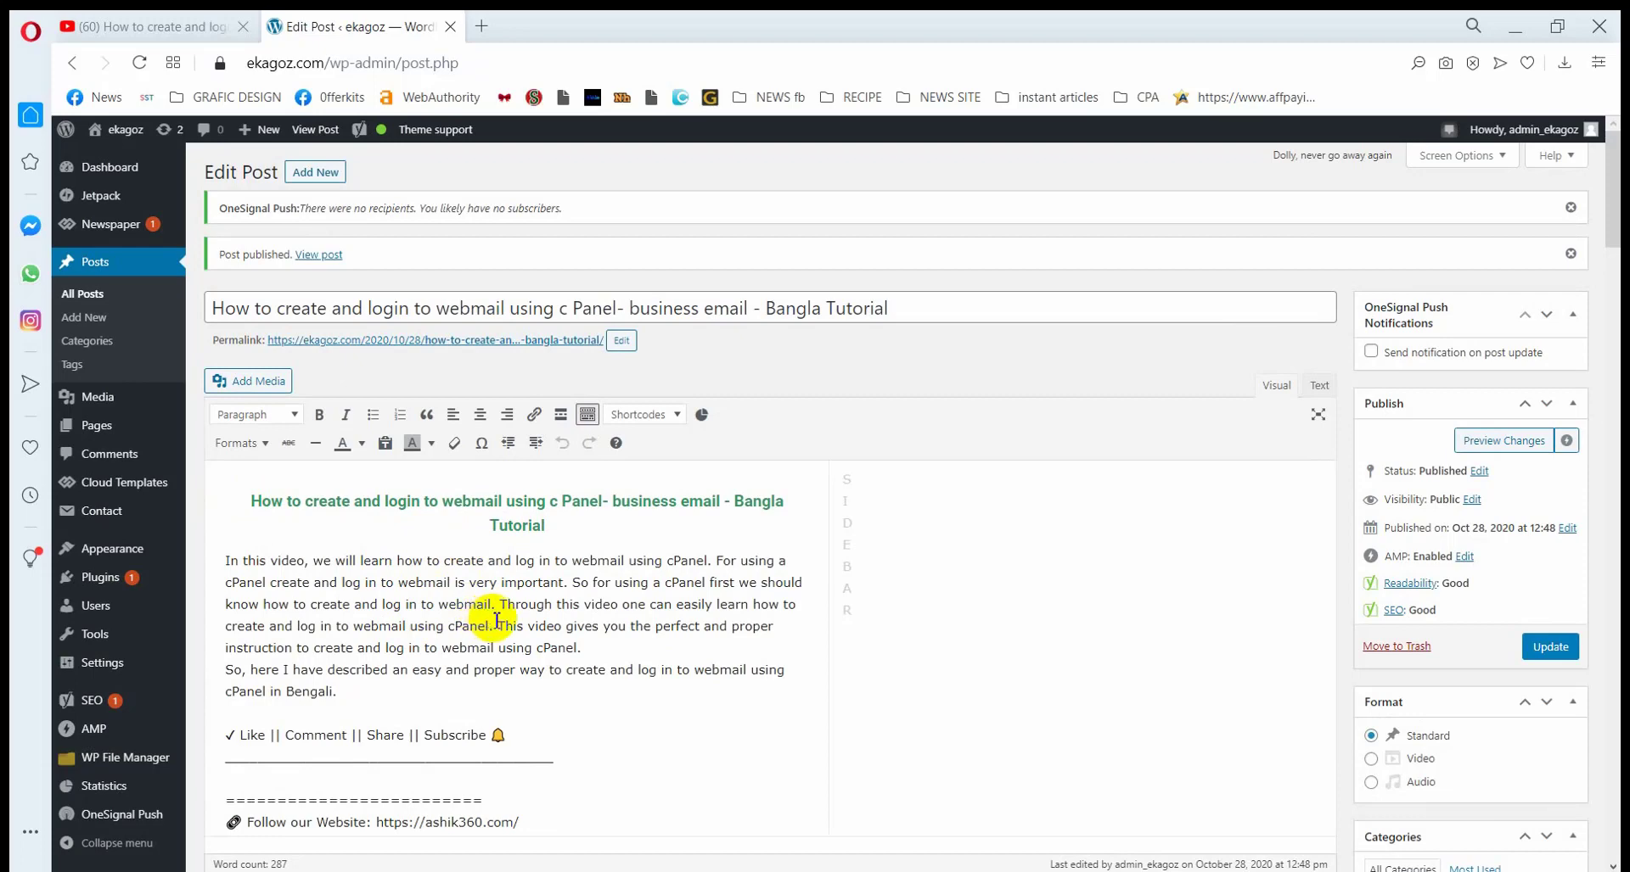
Look through the published post's text and check its readability and SEO ratings
scroll(496, 620, down, 5)
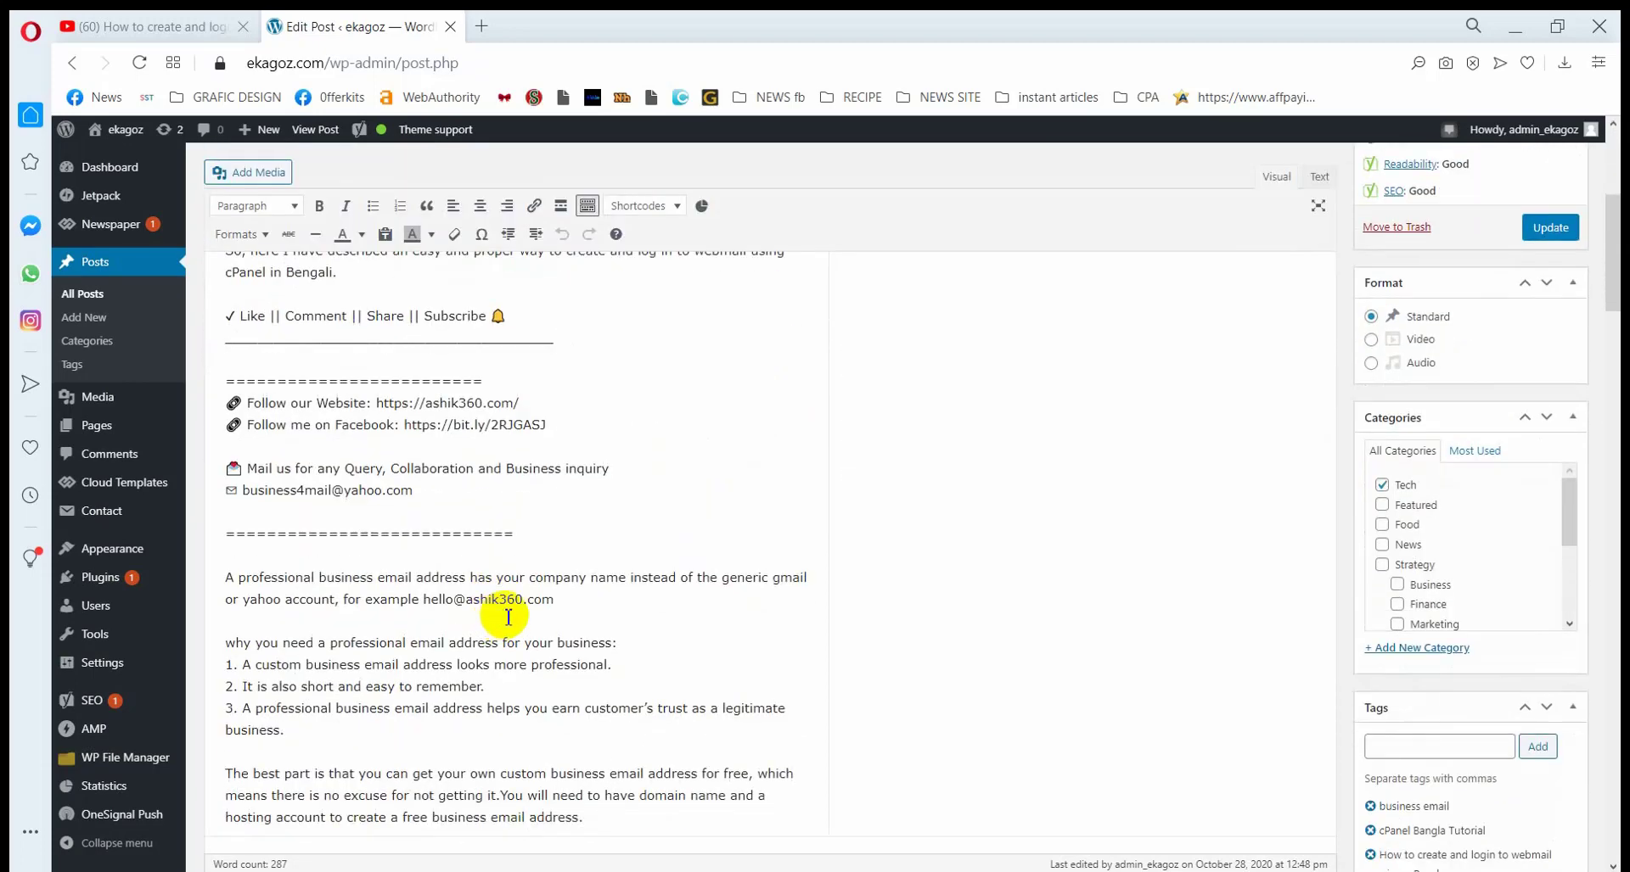
scroll(508, 617, down, 5)
scroll(508, 617, up, 10)
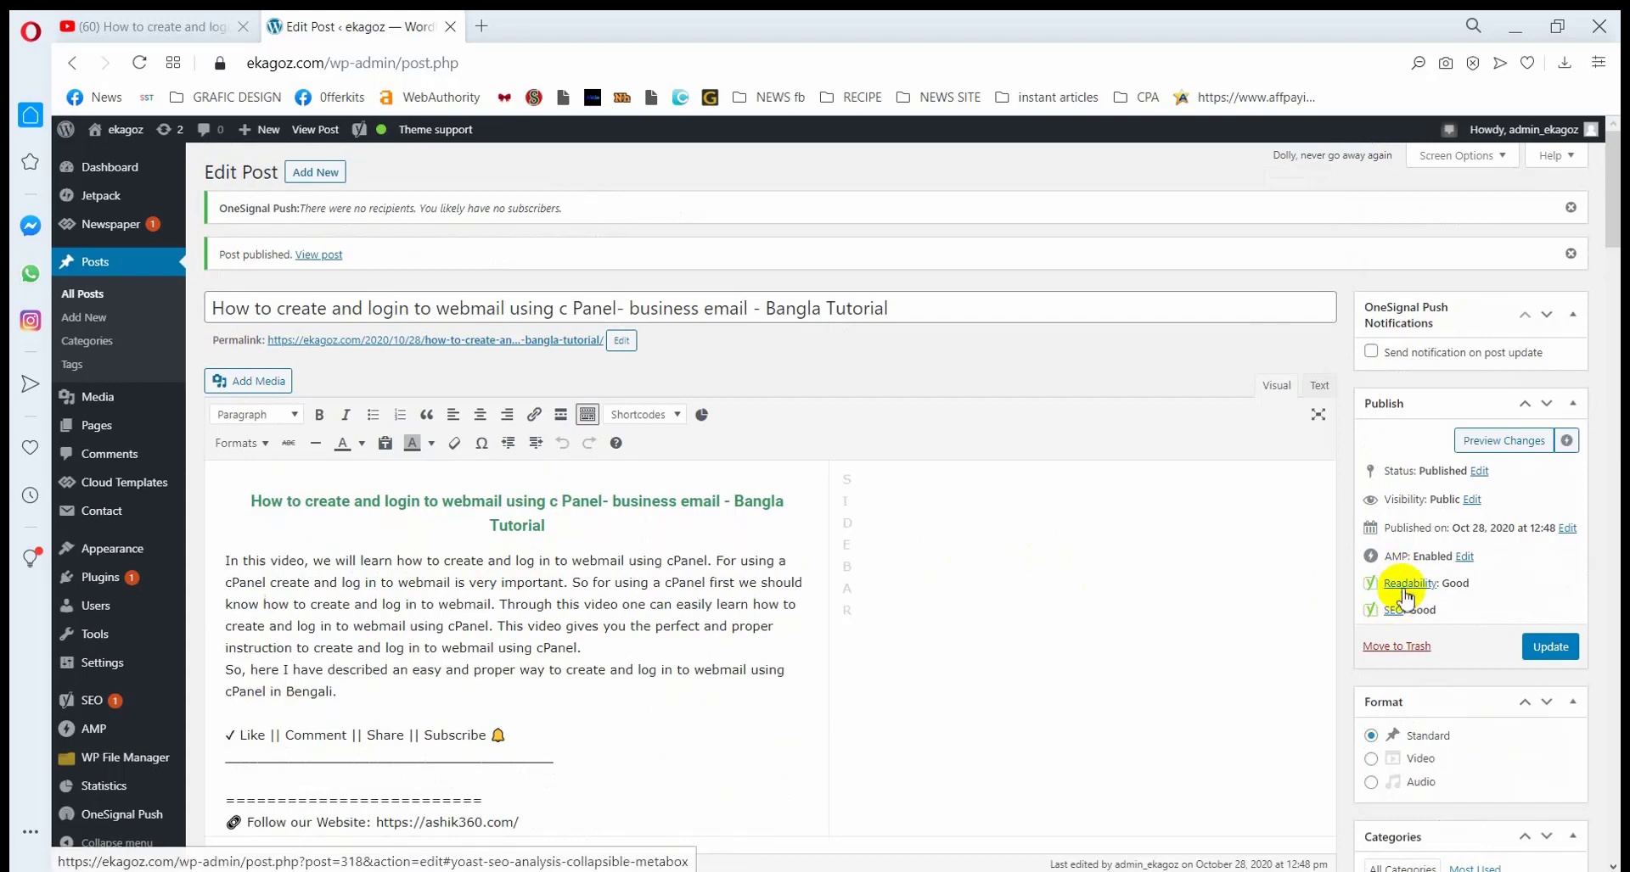
scroll(647, 626, down, 15)
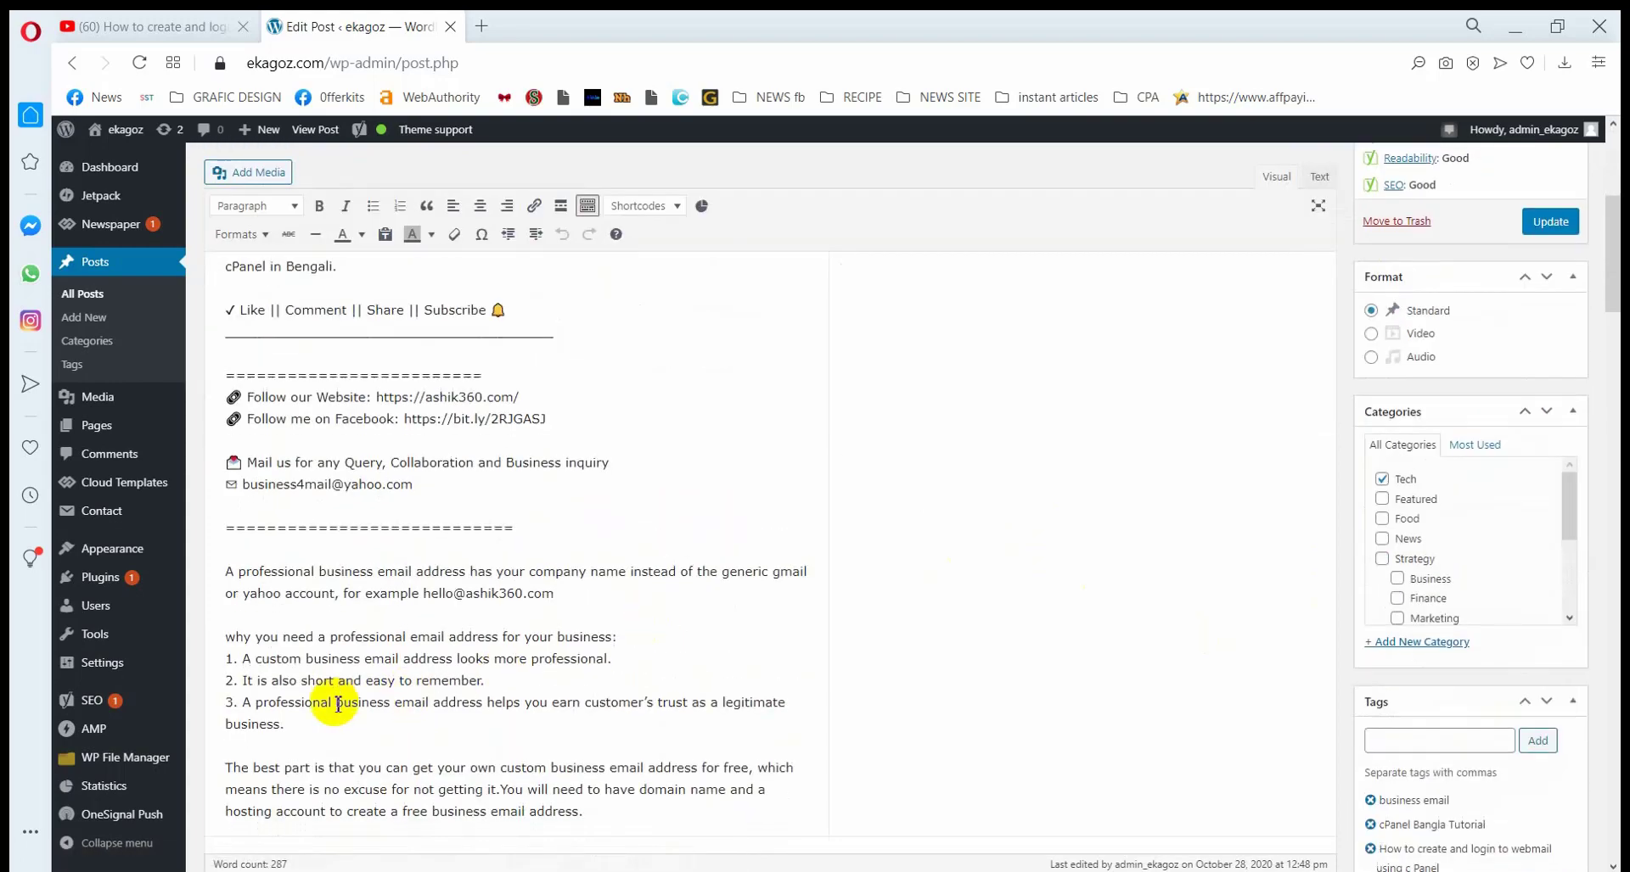
scroll(325, 717, down, 10)
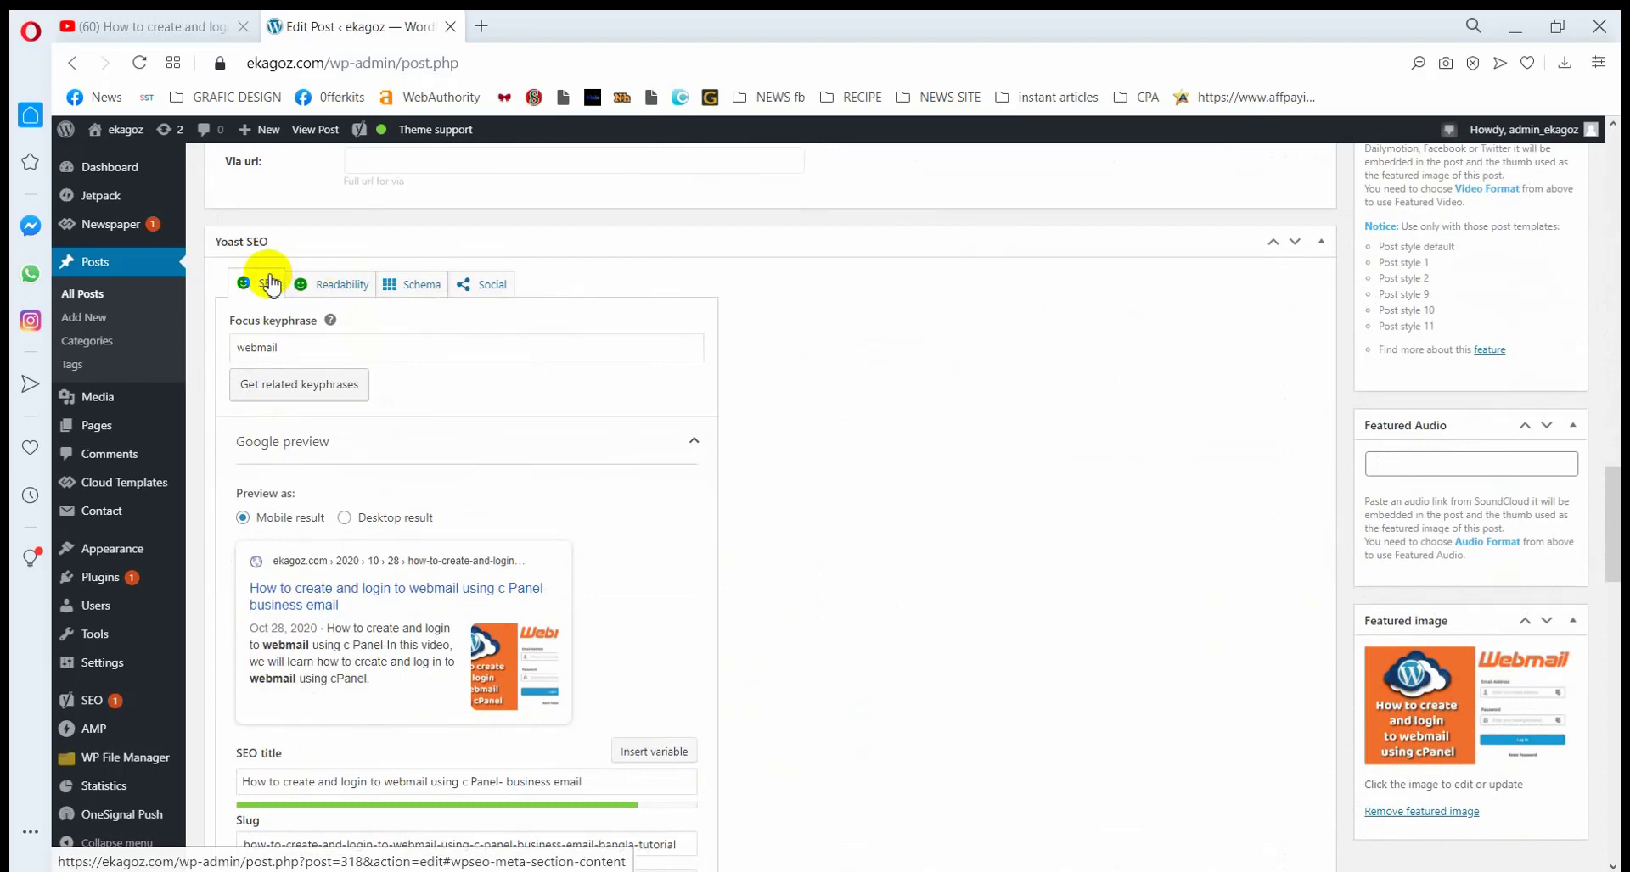
Open the page for adding new plugins and search it for "seo"
click(89, 717)
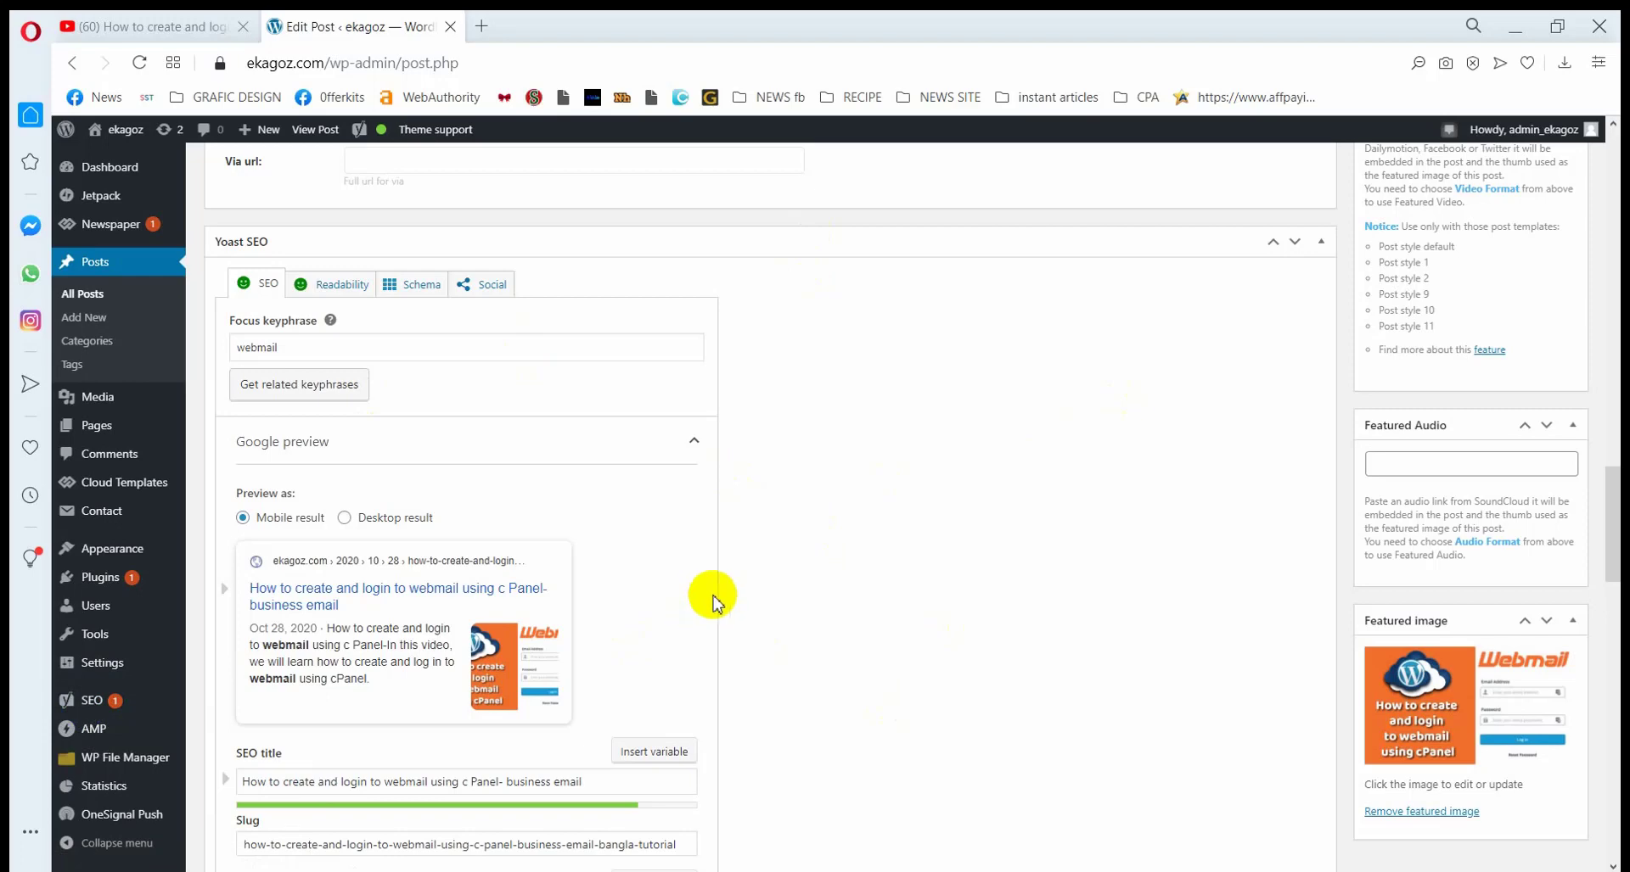
click(88, 713)
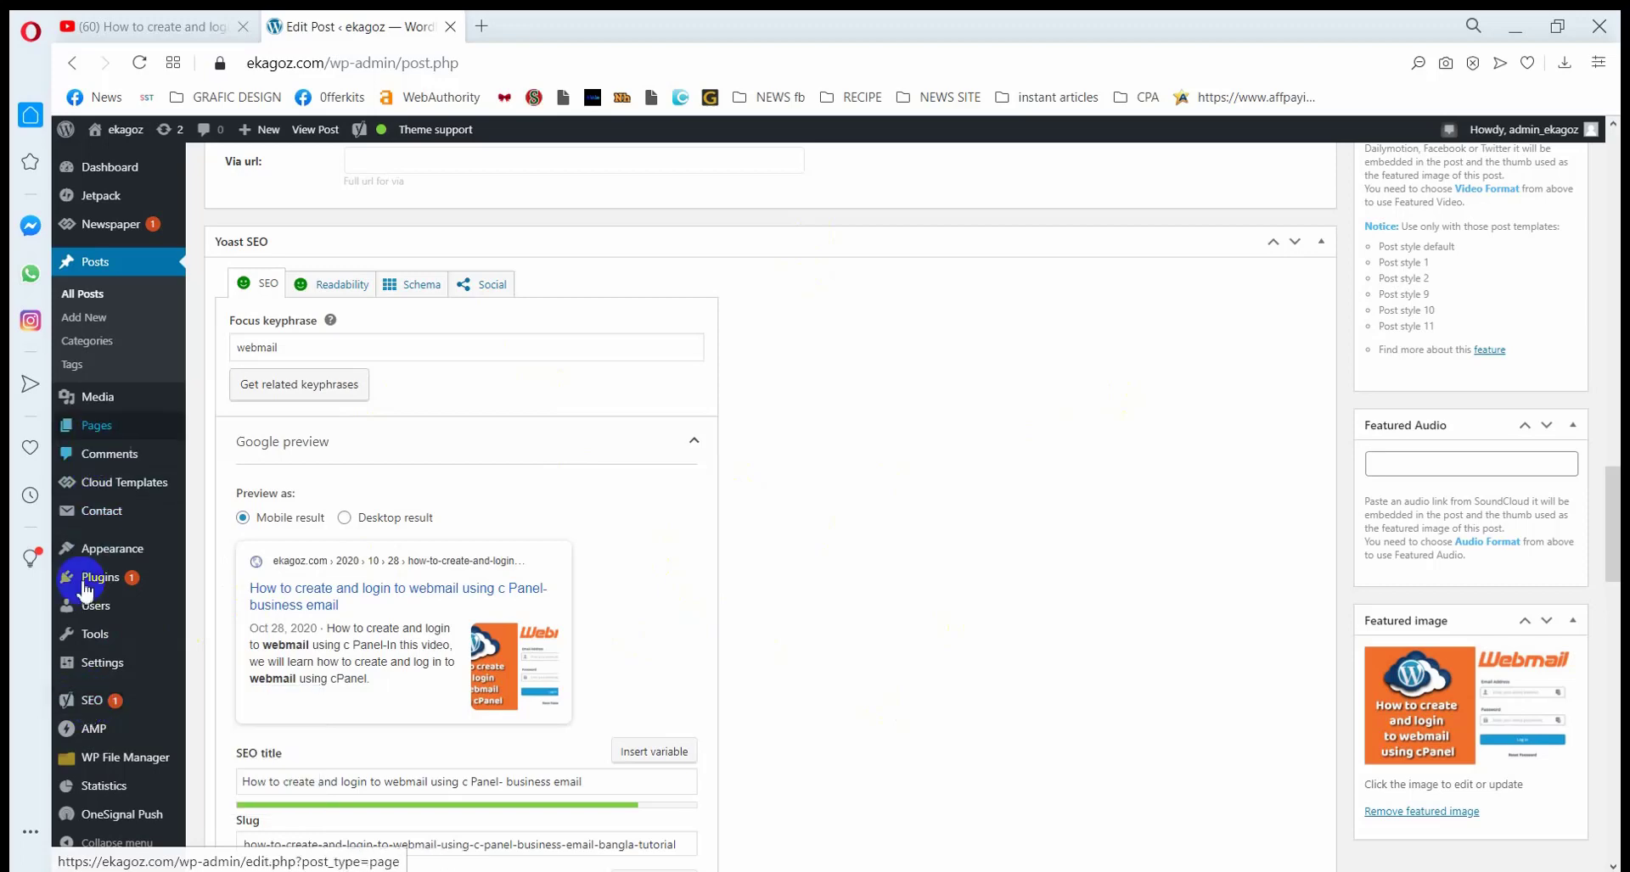
mouse_move(89, 584)
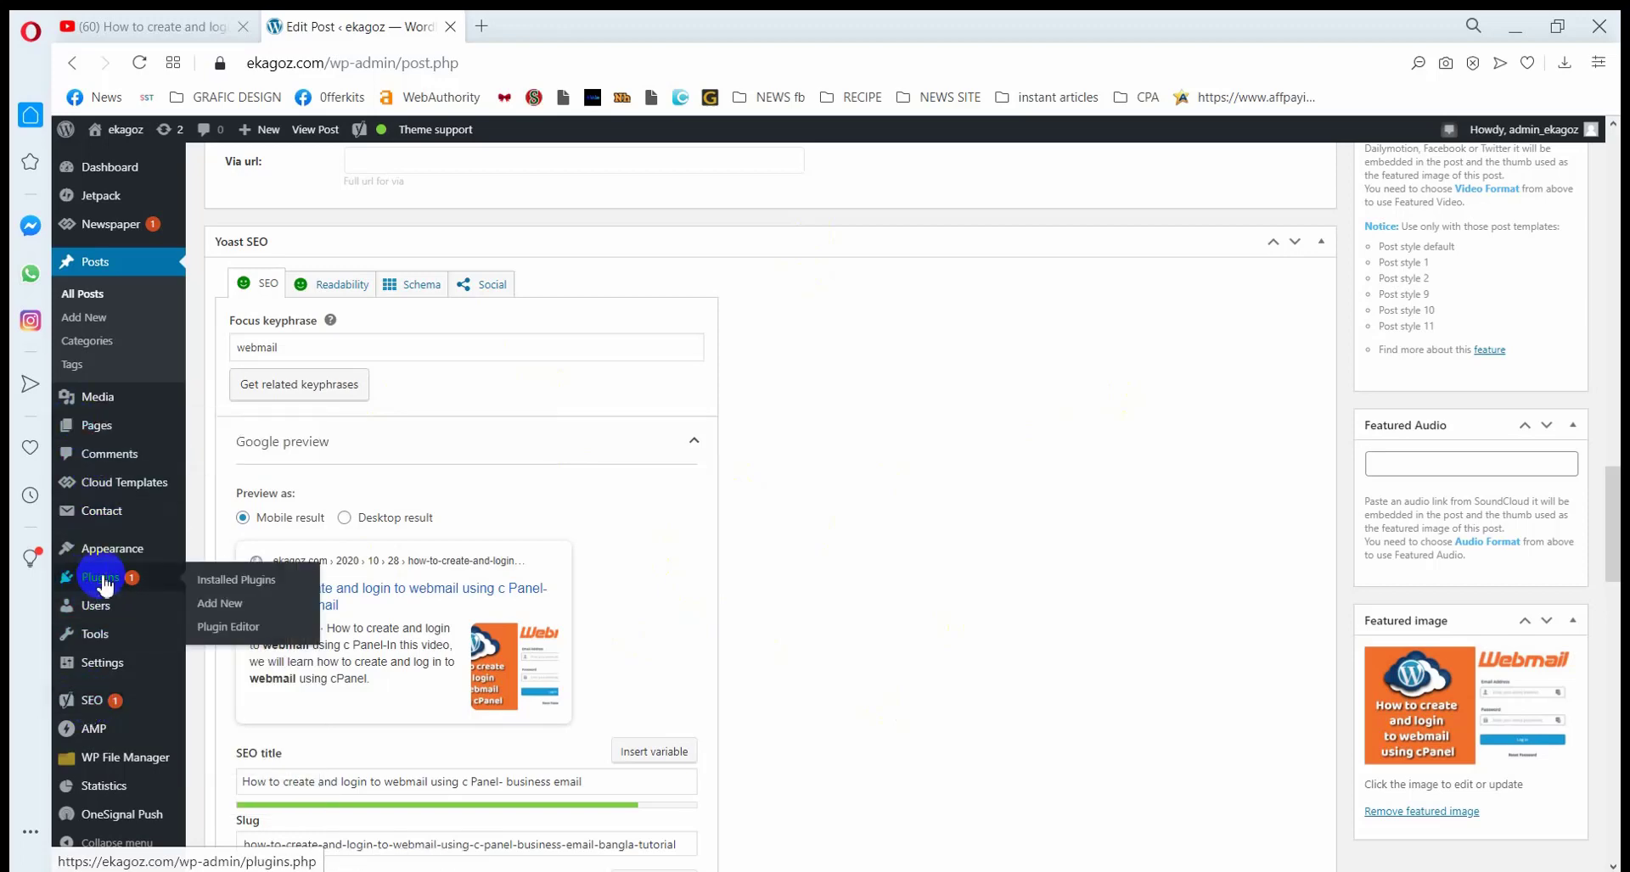
click(220, 604)
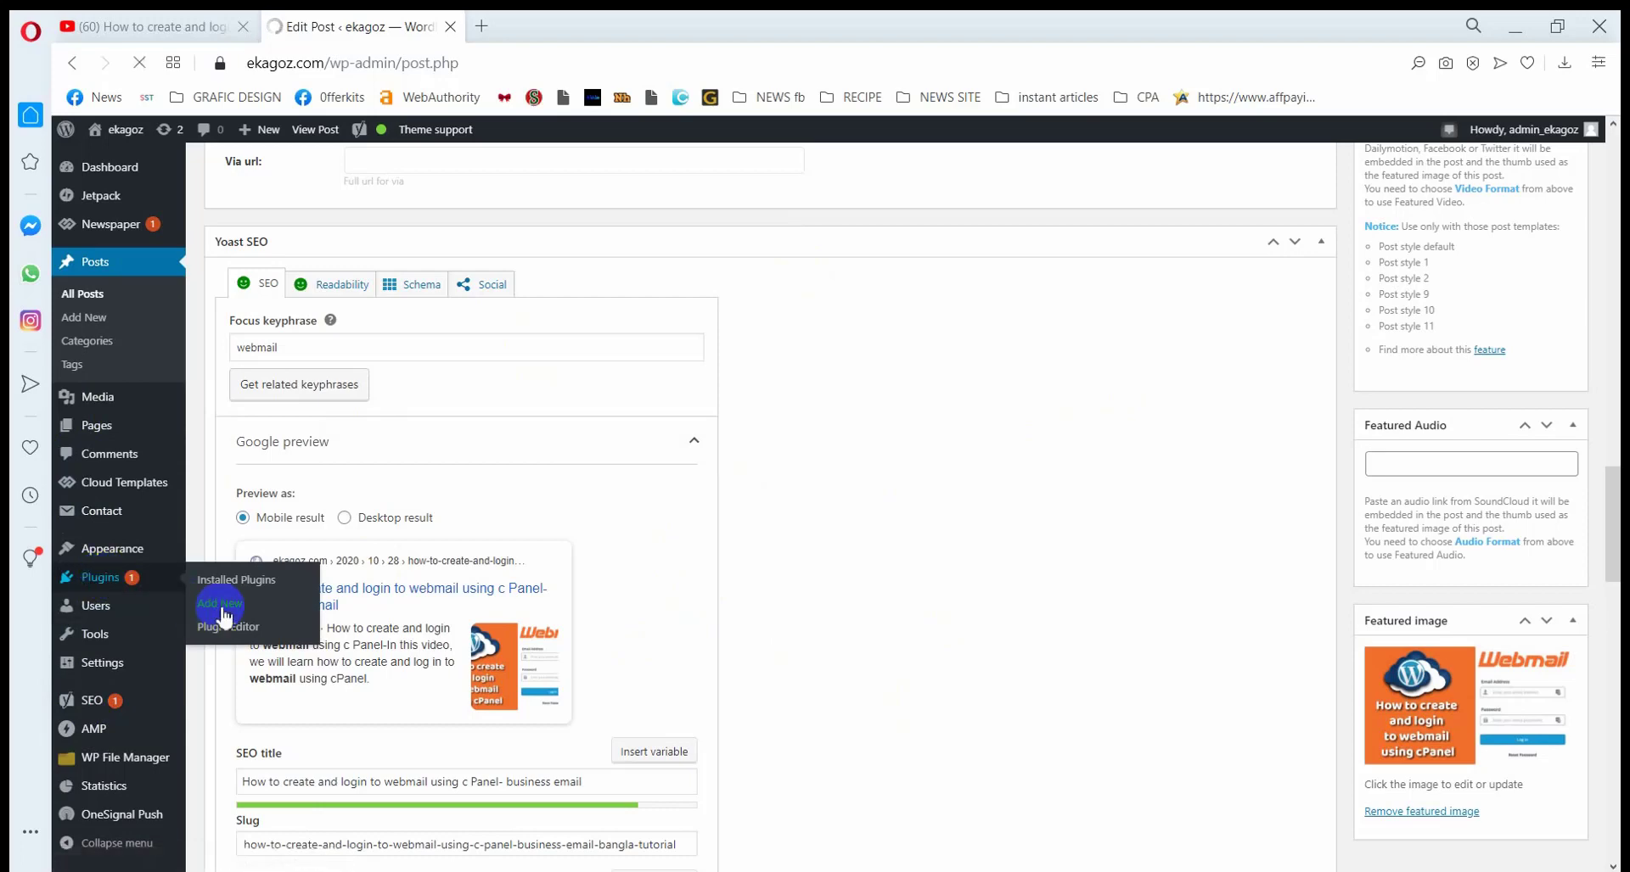
mouse_move(93, 709)
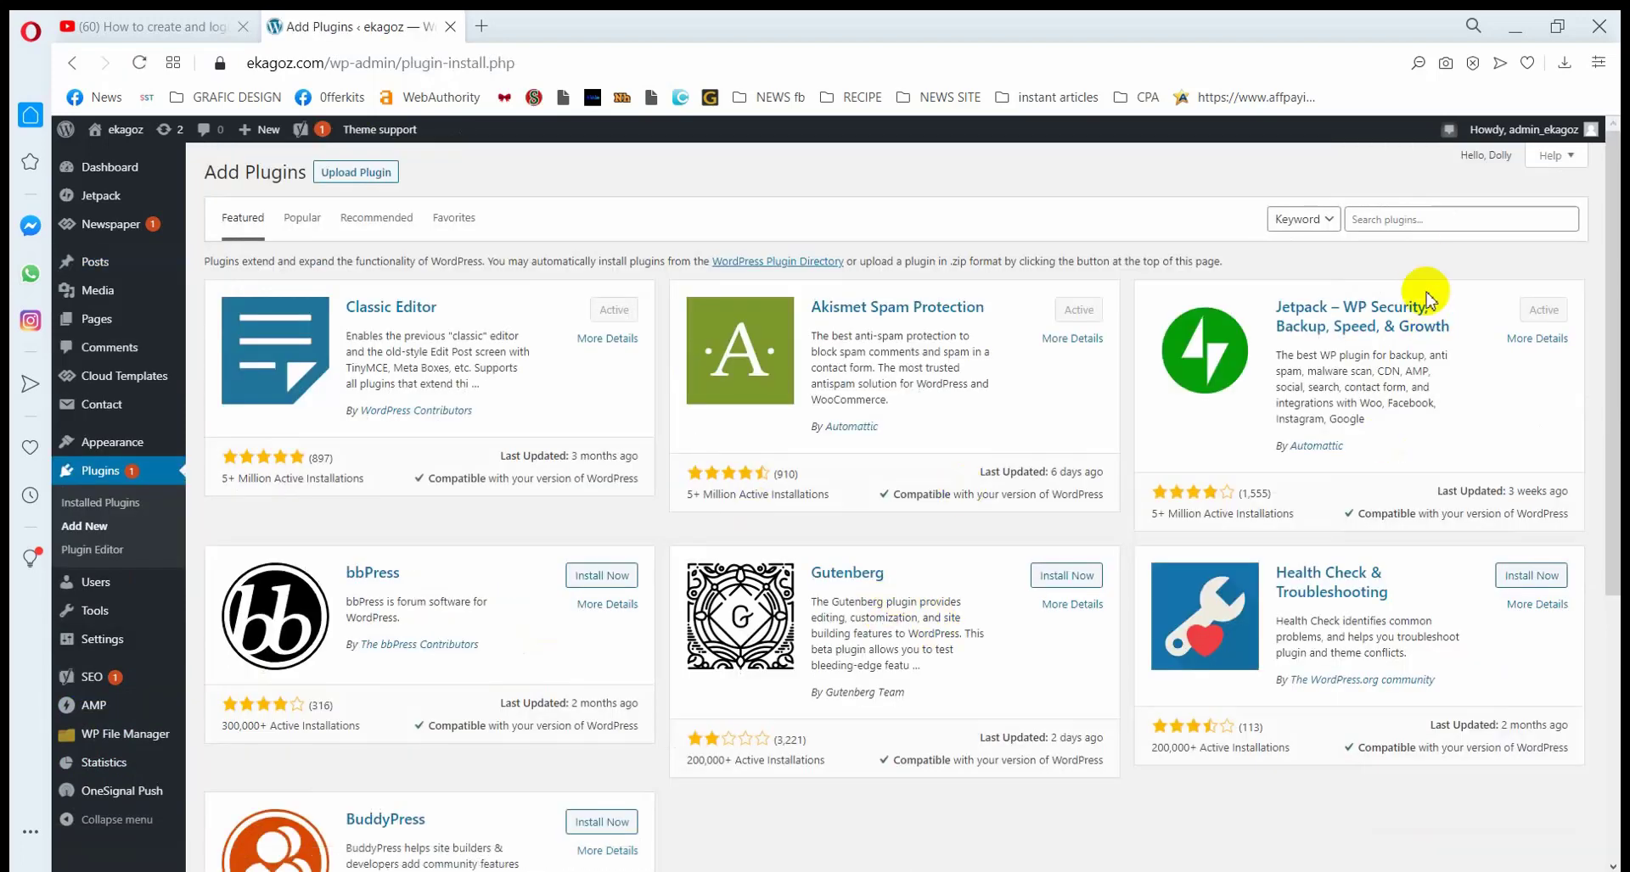
click(1409, 219)
text(seo)
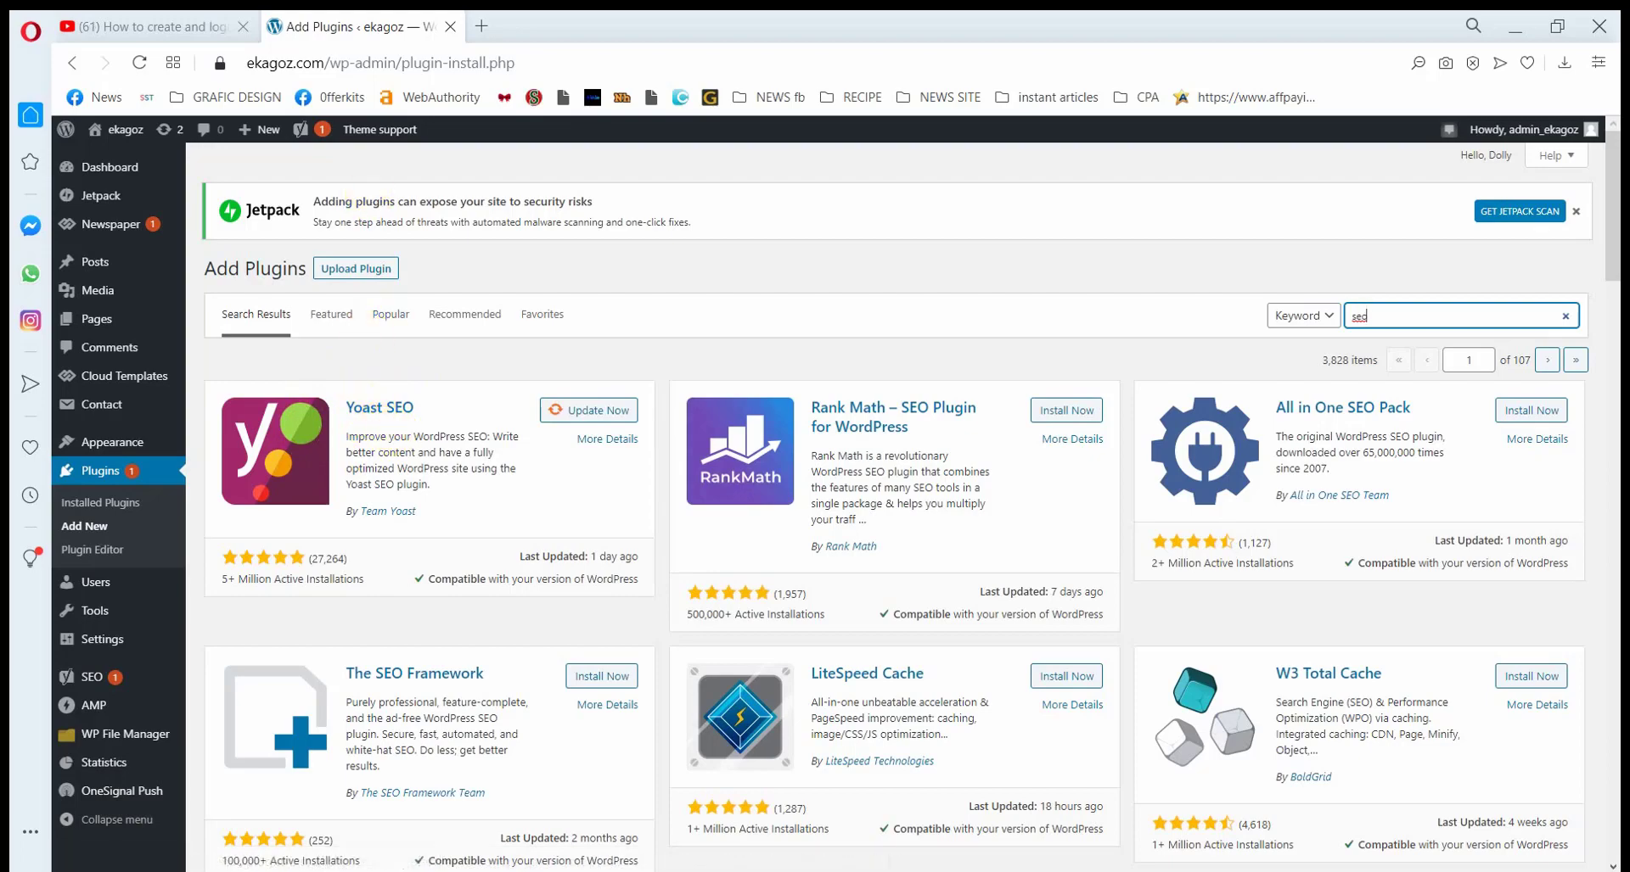
Switch to the YouTube video, open the Ashik360 channel from it and look through the channel's uploads and playlists
click(149, 27)
scroll(493, 386, up, 10)
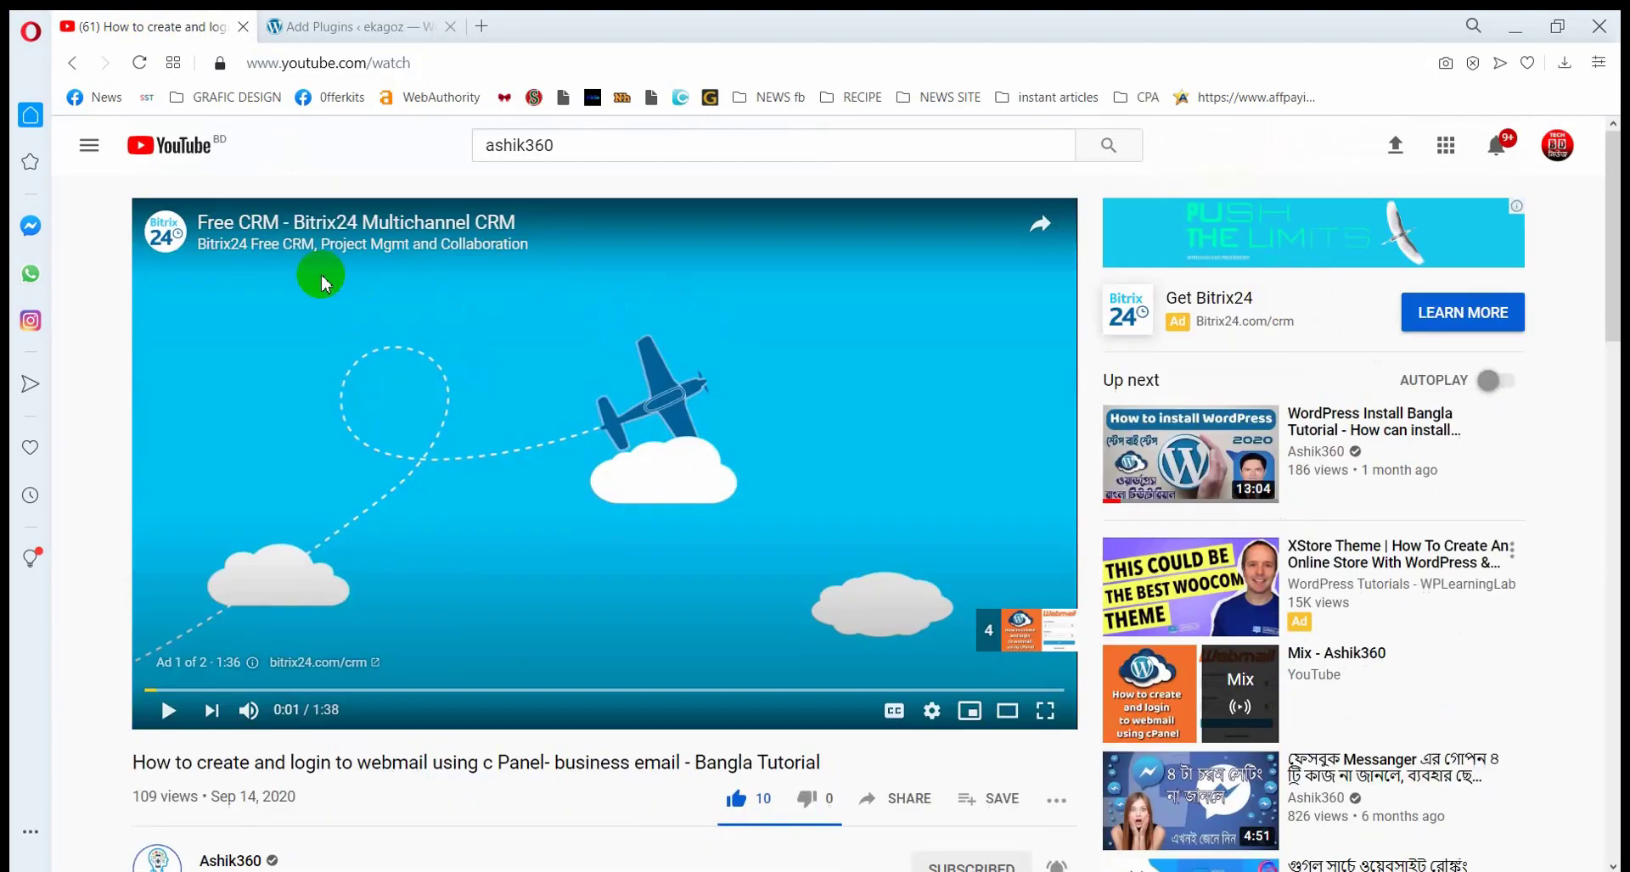
scroll(302, 782, down, 3)
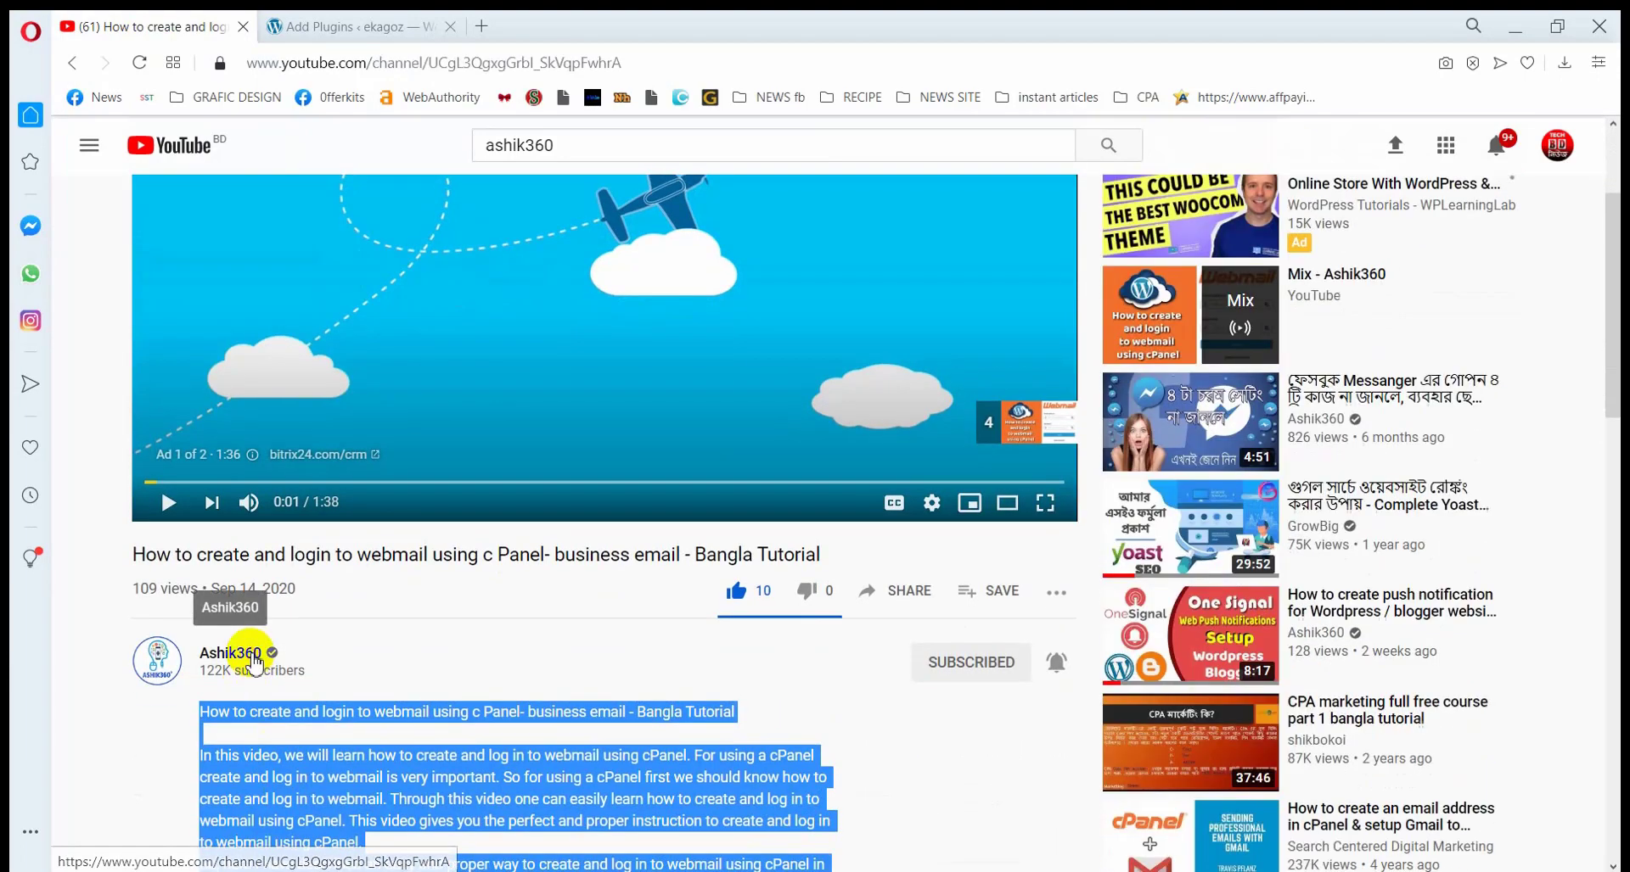
click(242, 654)
scroll(732, 605, down, 2)
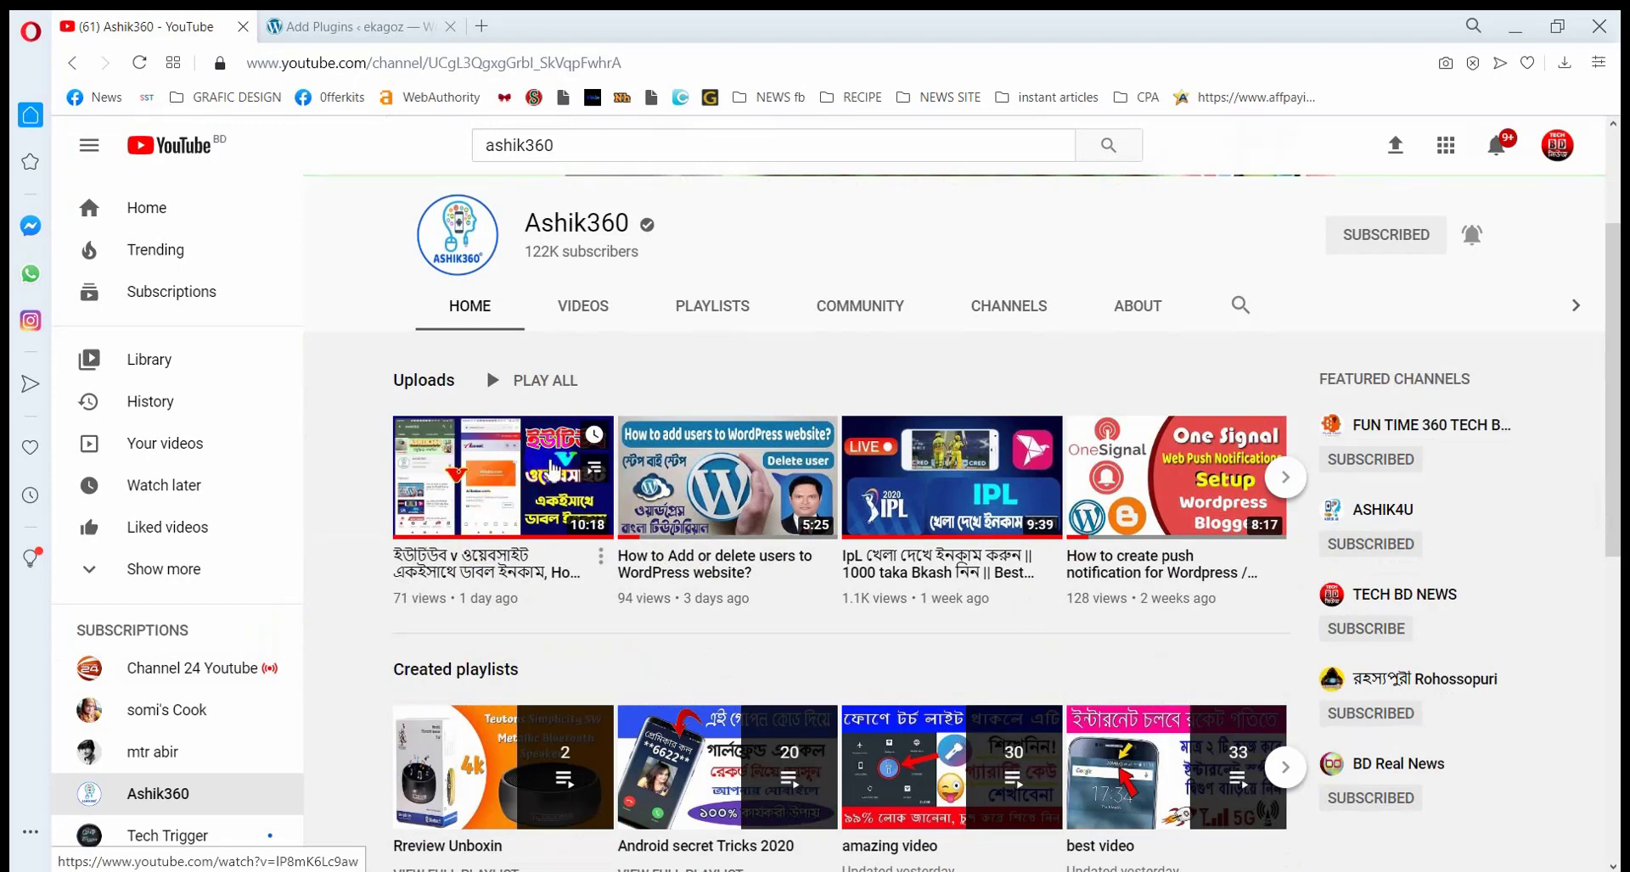
scroll(637, 565, down, 2)
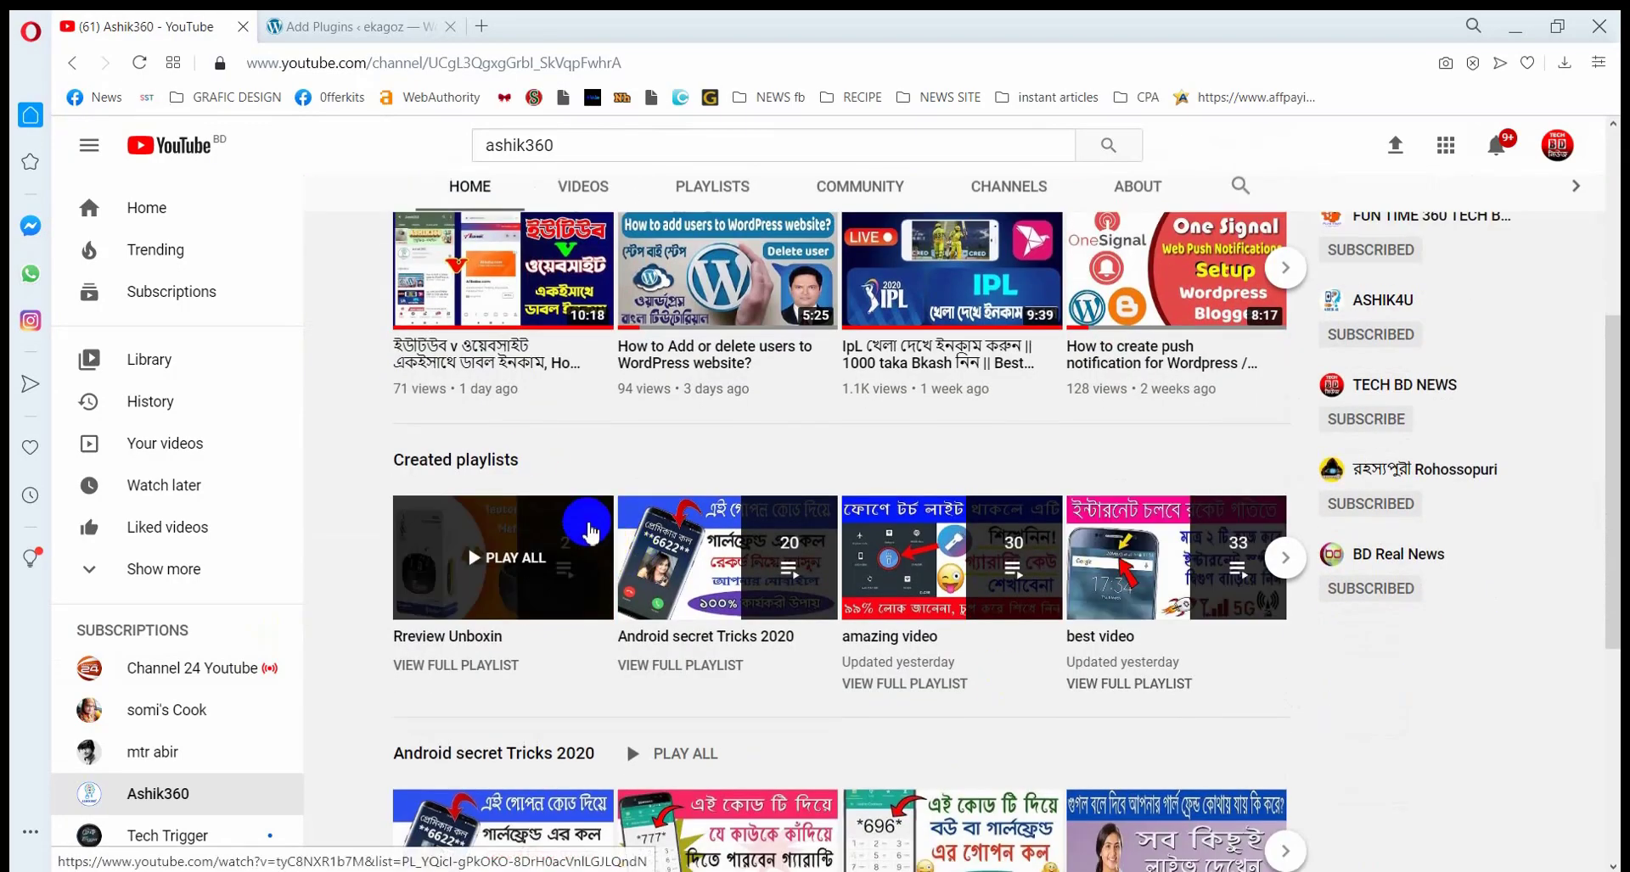
scroll(509, 552, up, 4)
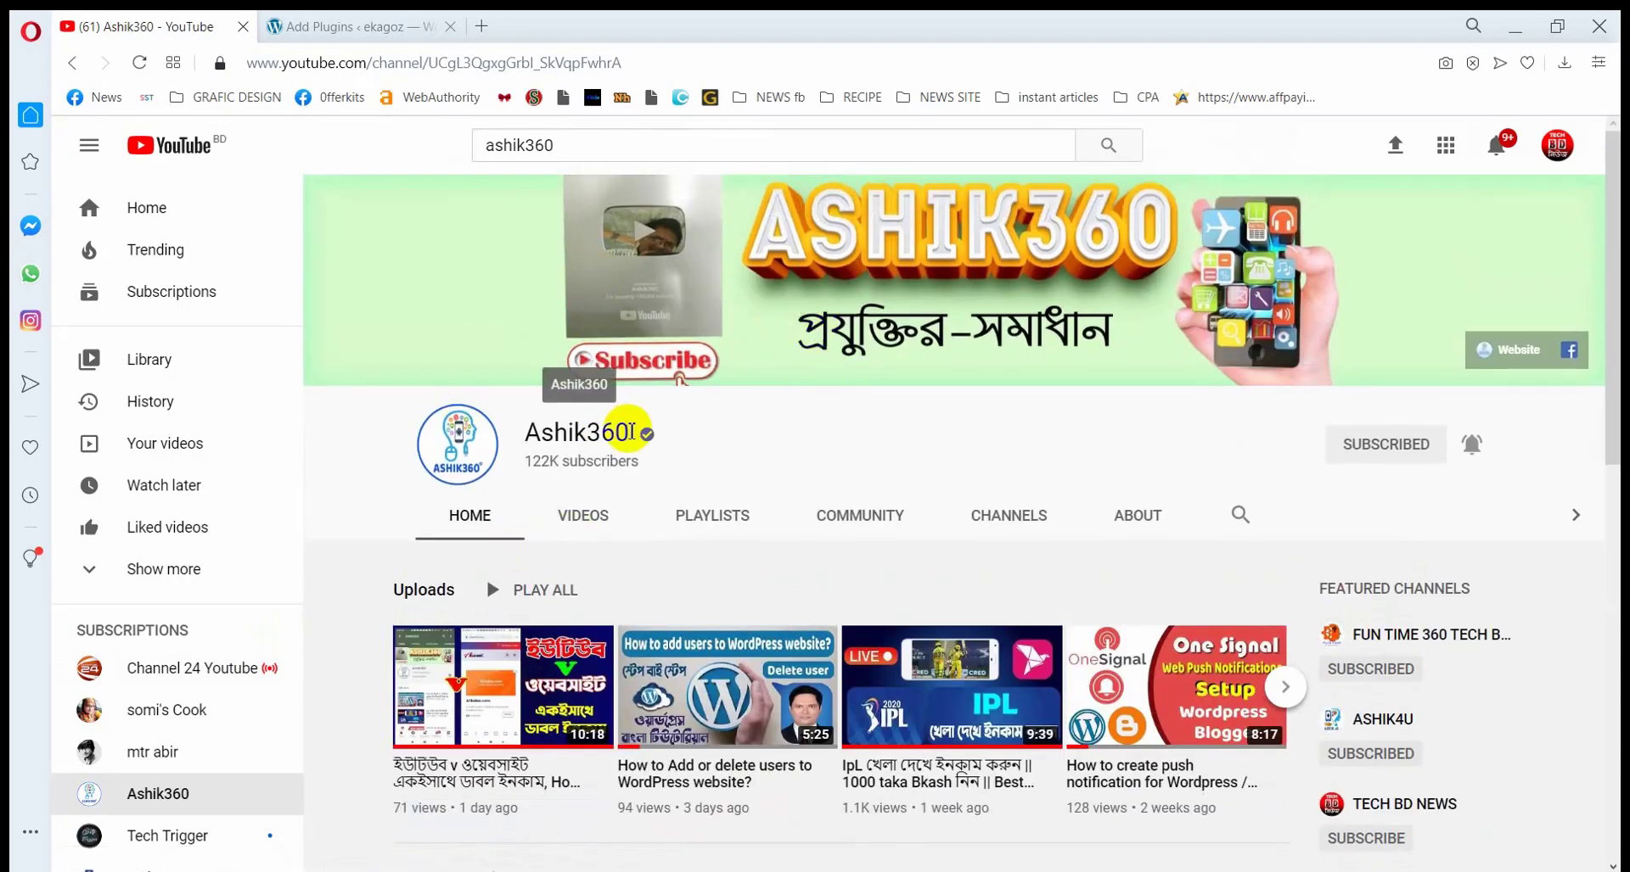